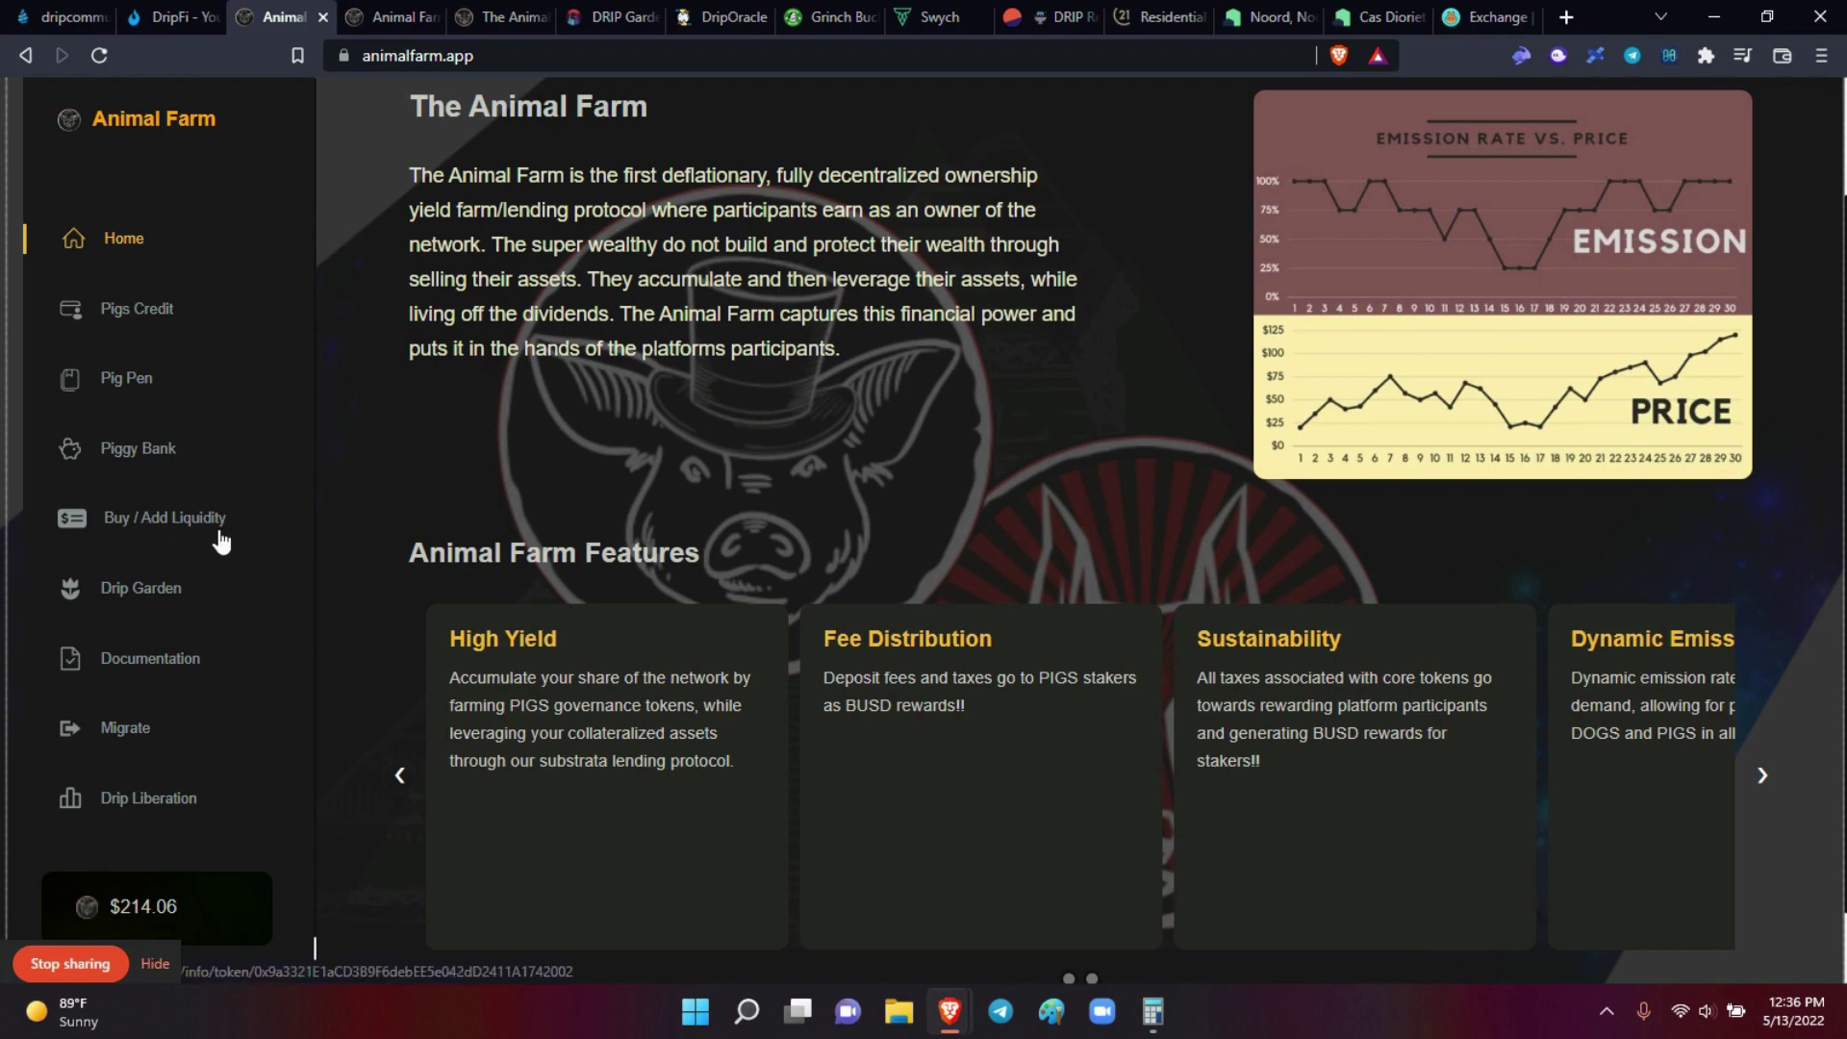
Step: Open PancakeSwap's PIGS Token (AFP) page from Animal Farm's Buy / Add Liquidity link
click(147, 525)
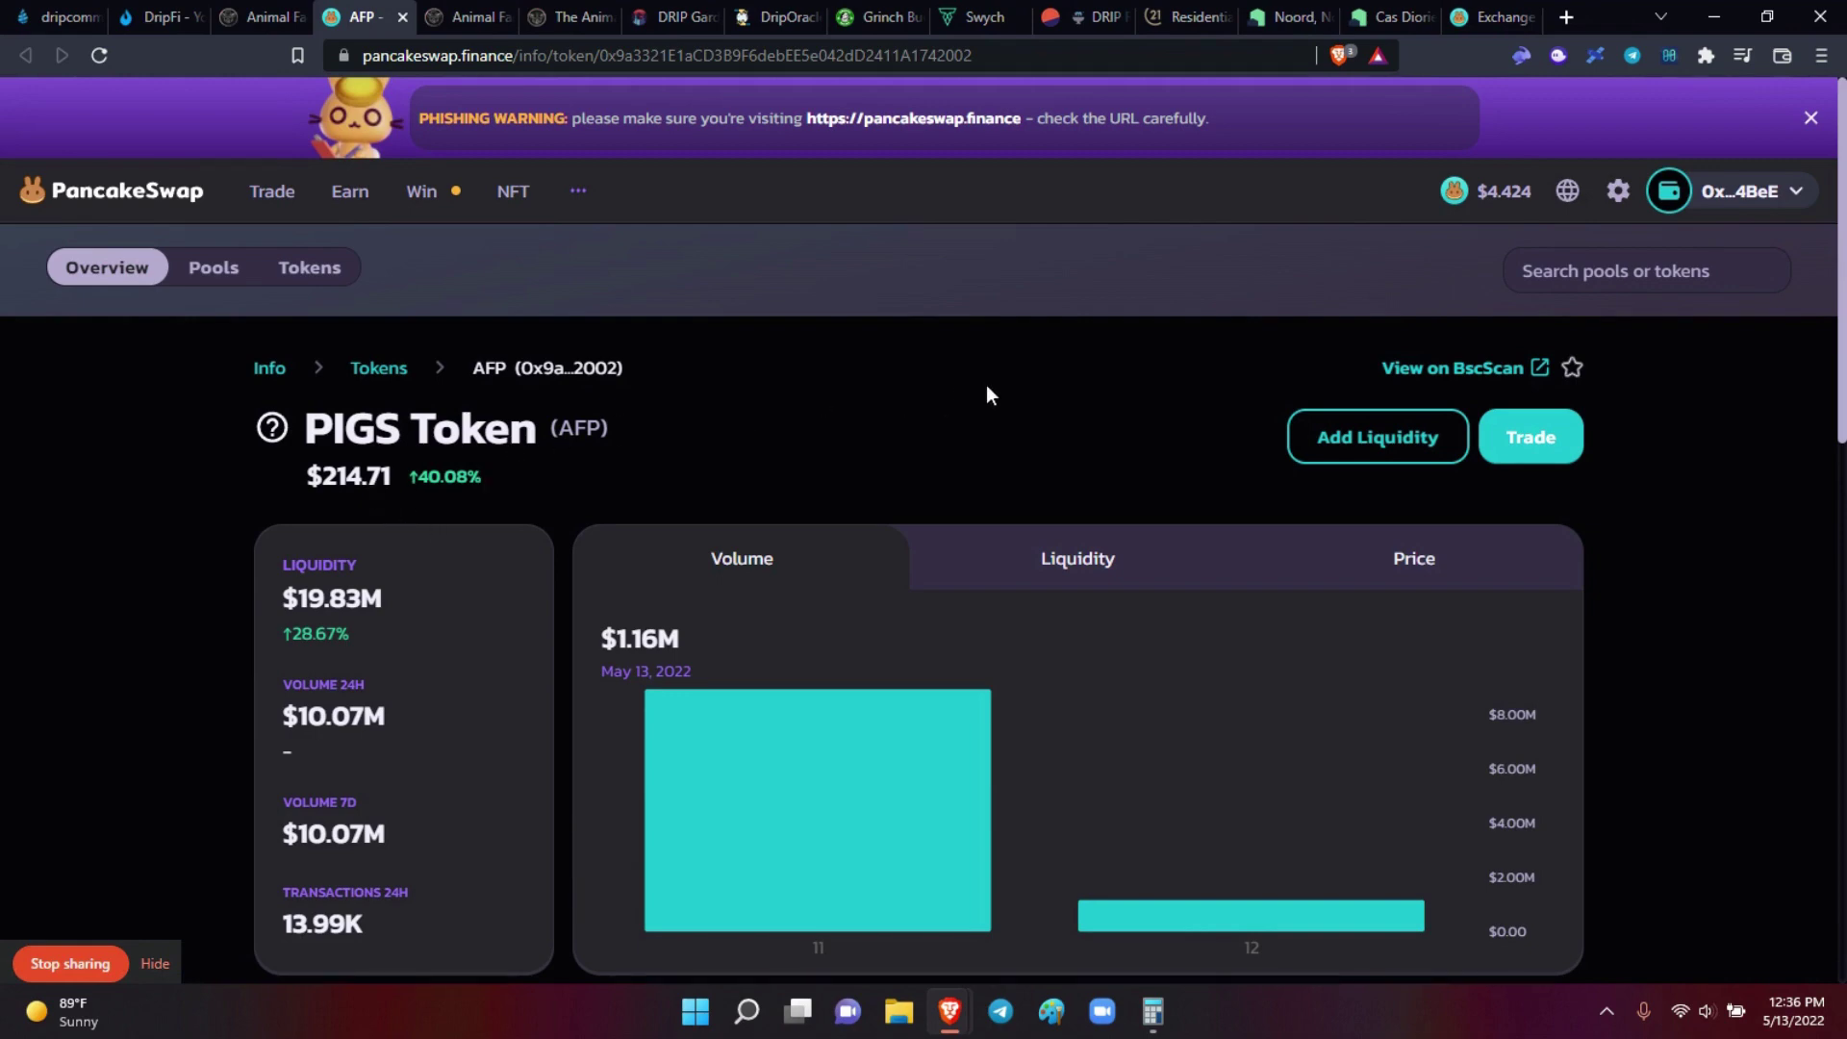
Step: Start adding AFP liquidity, pick BUSD as the second token, and return to the form
click(1379, 443)
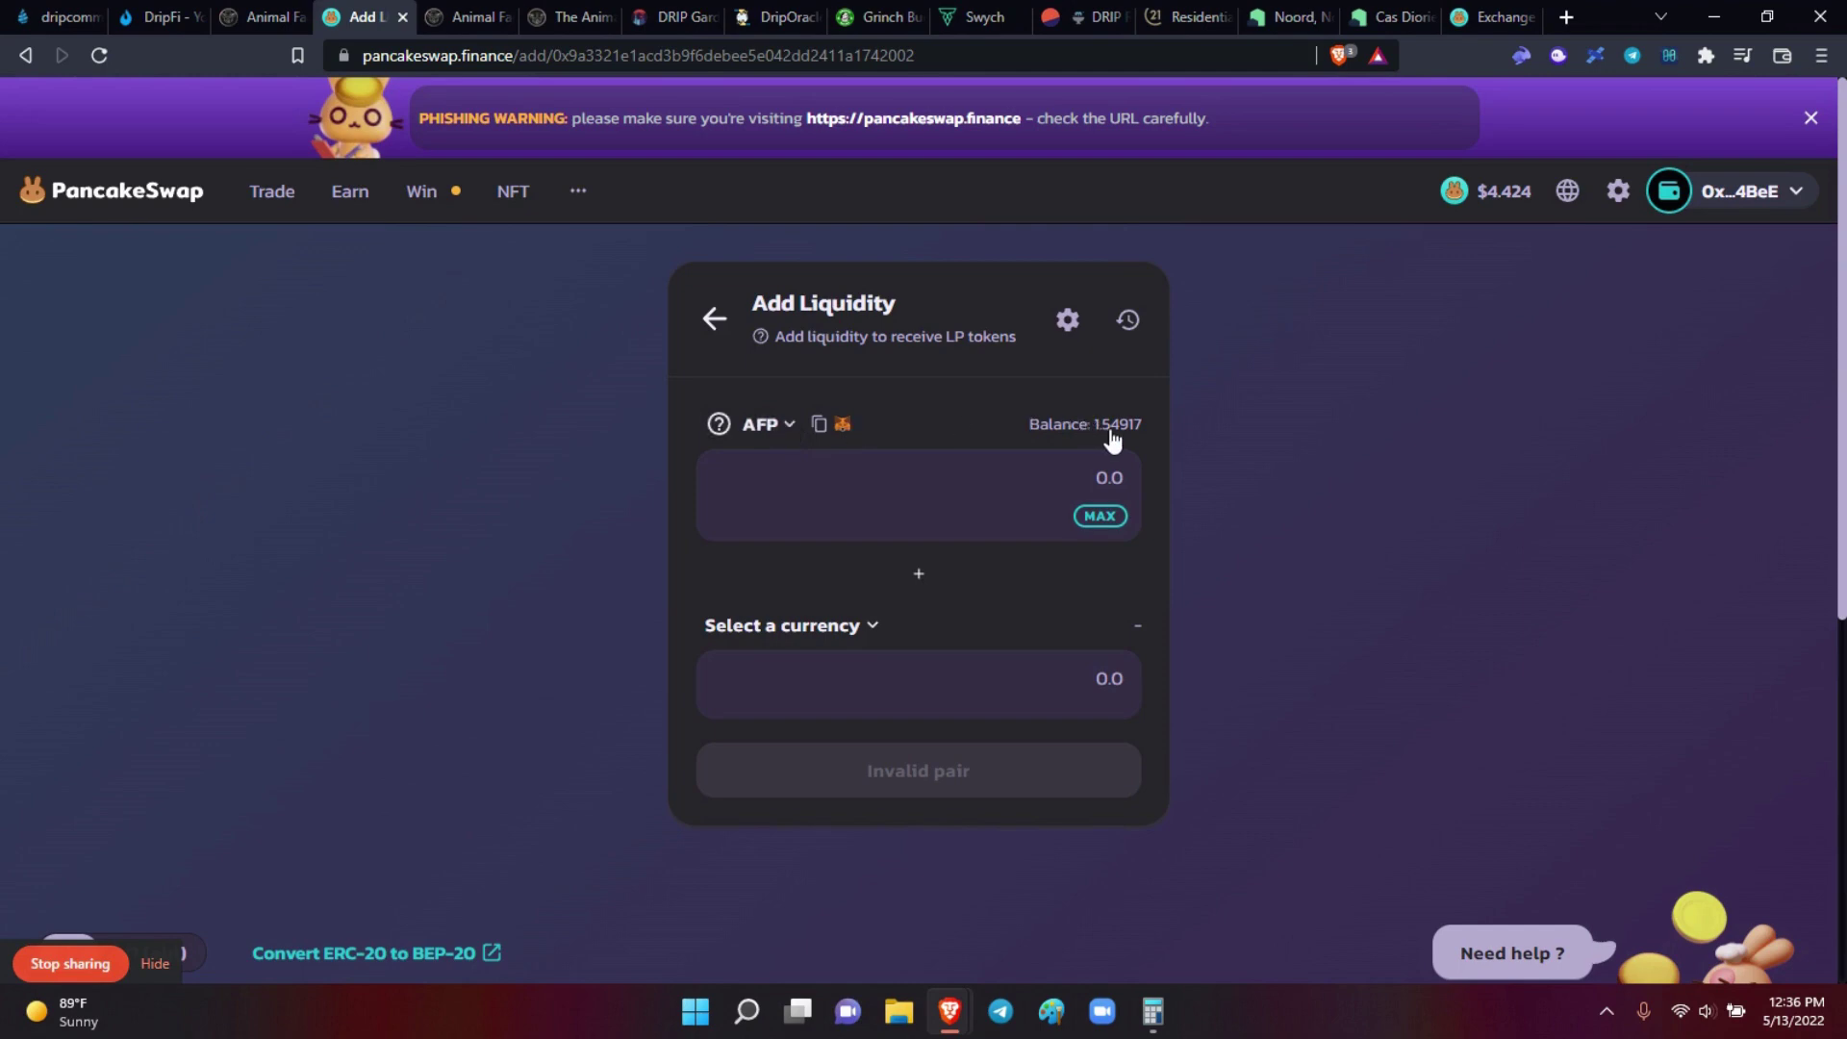
click(874, 629)
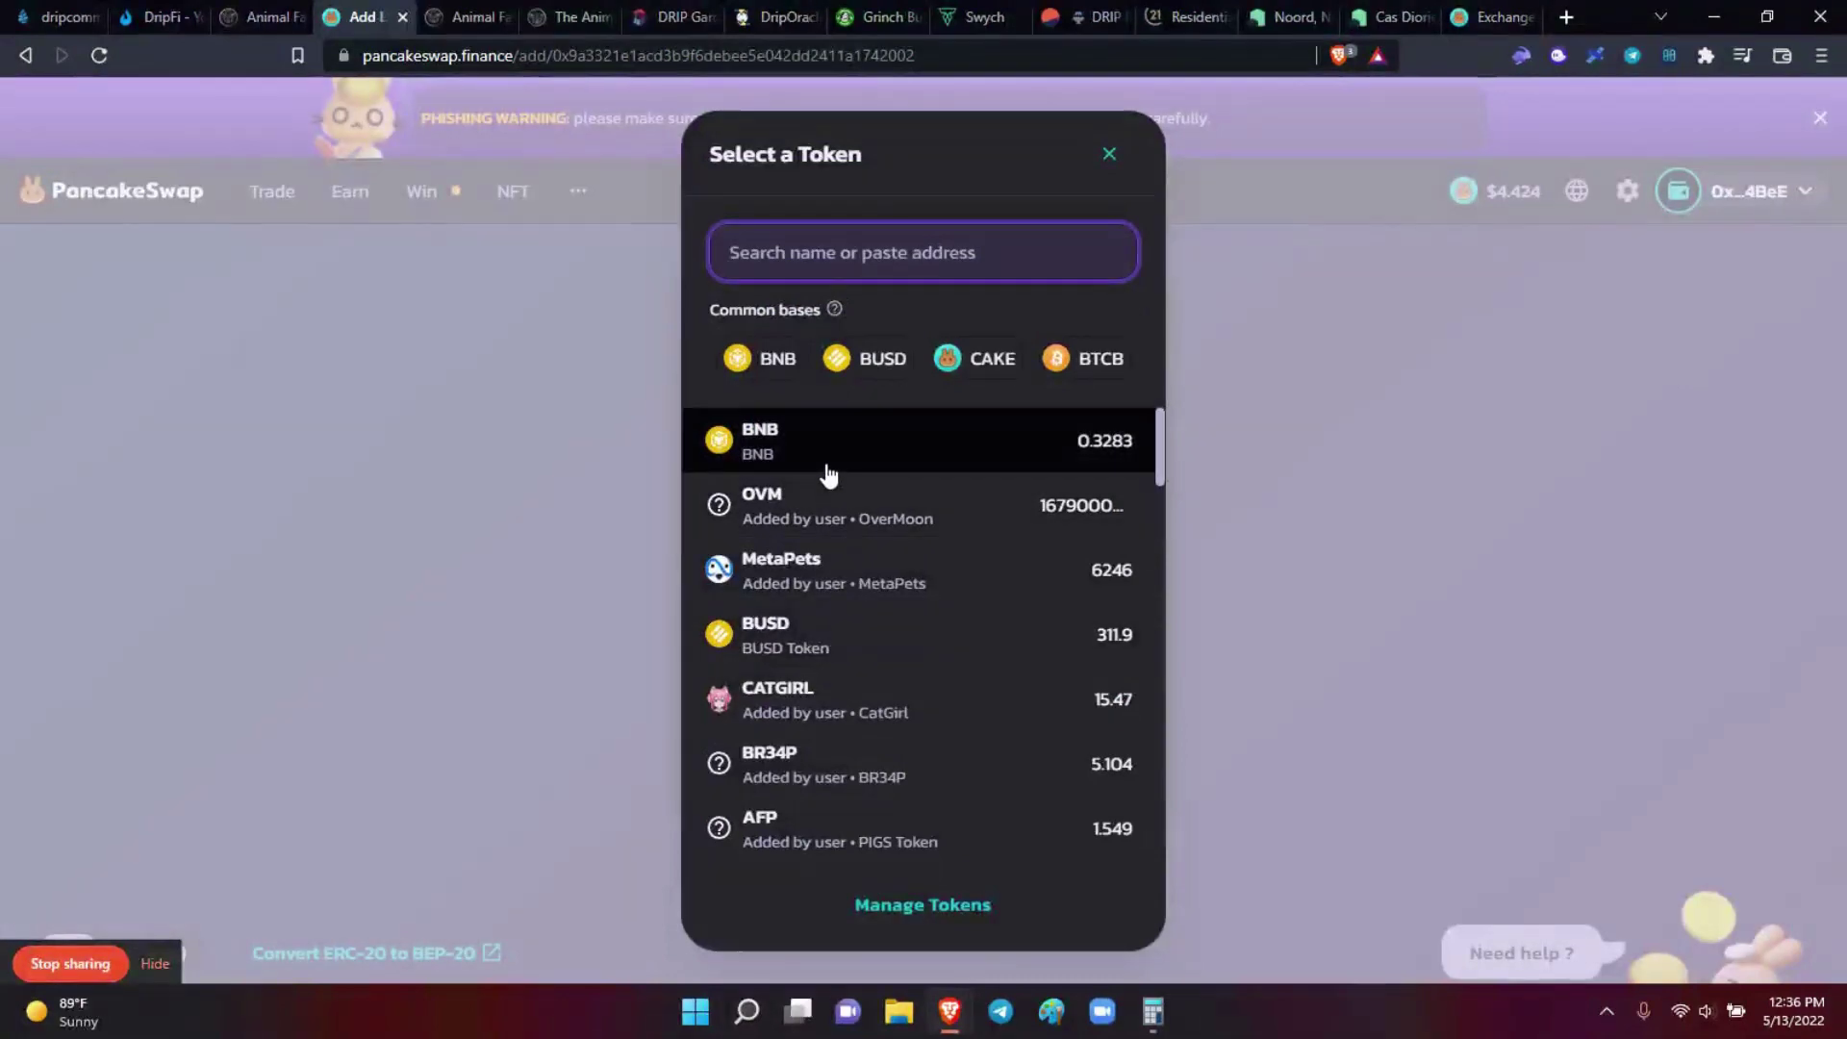
click(779, 643)
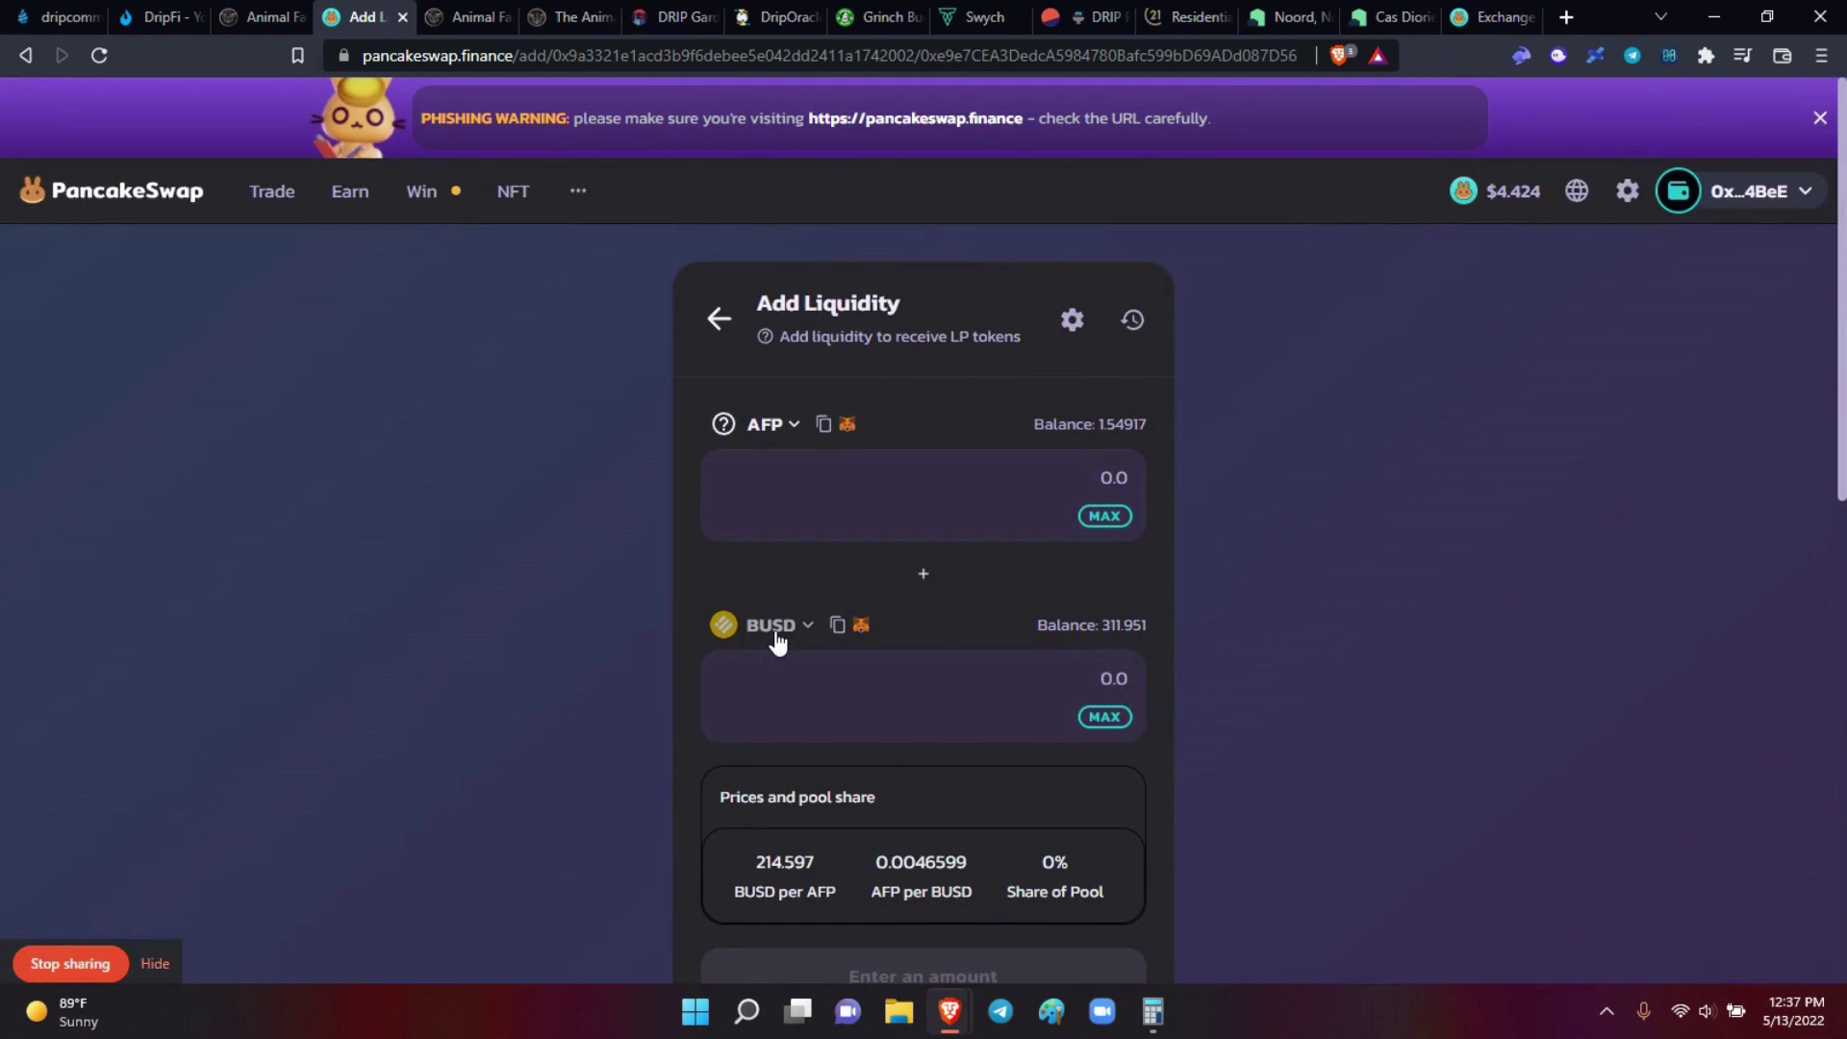
click(248, 16)
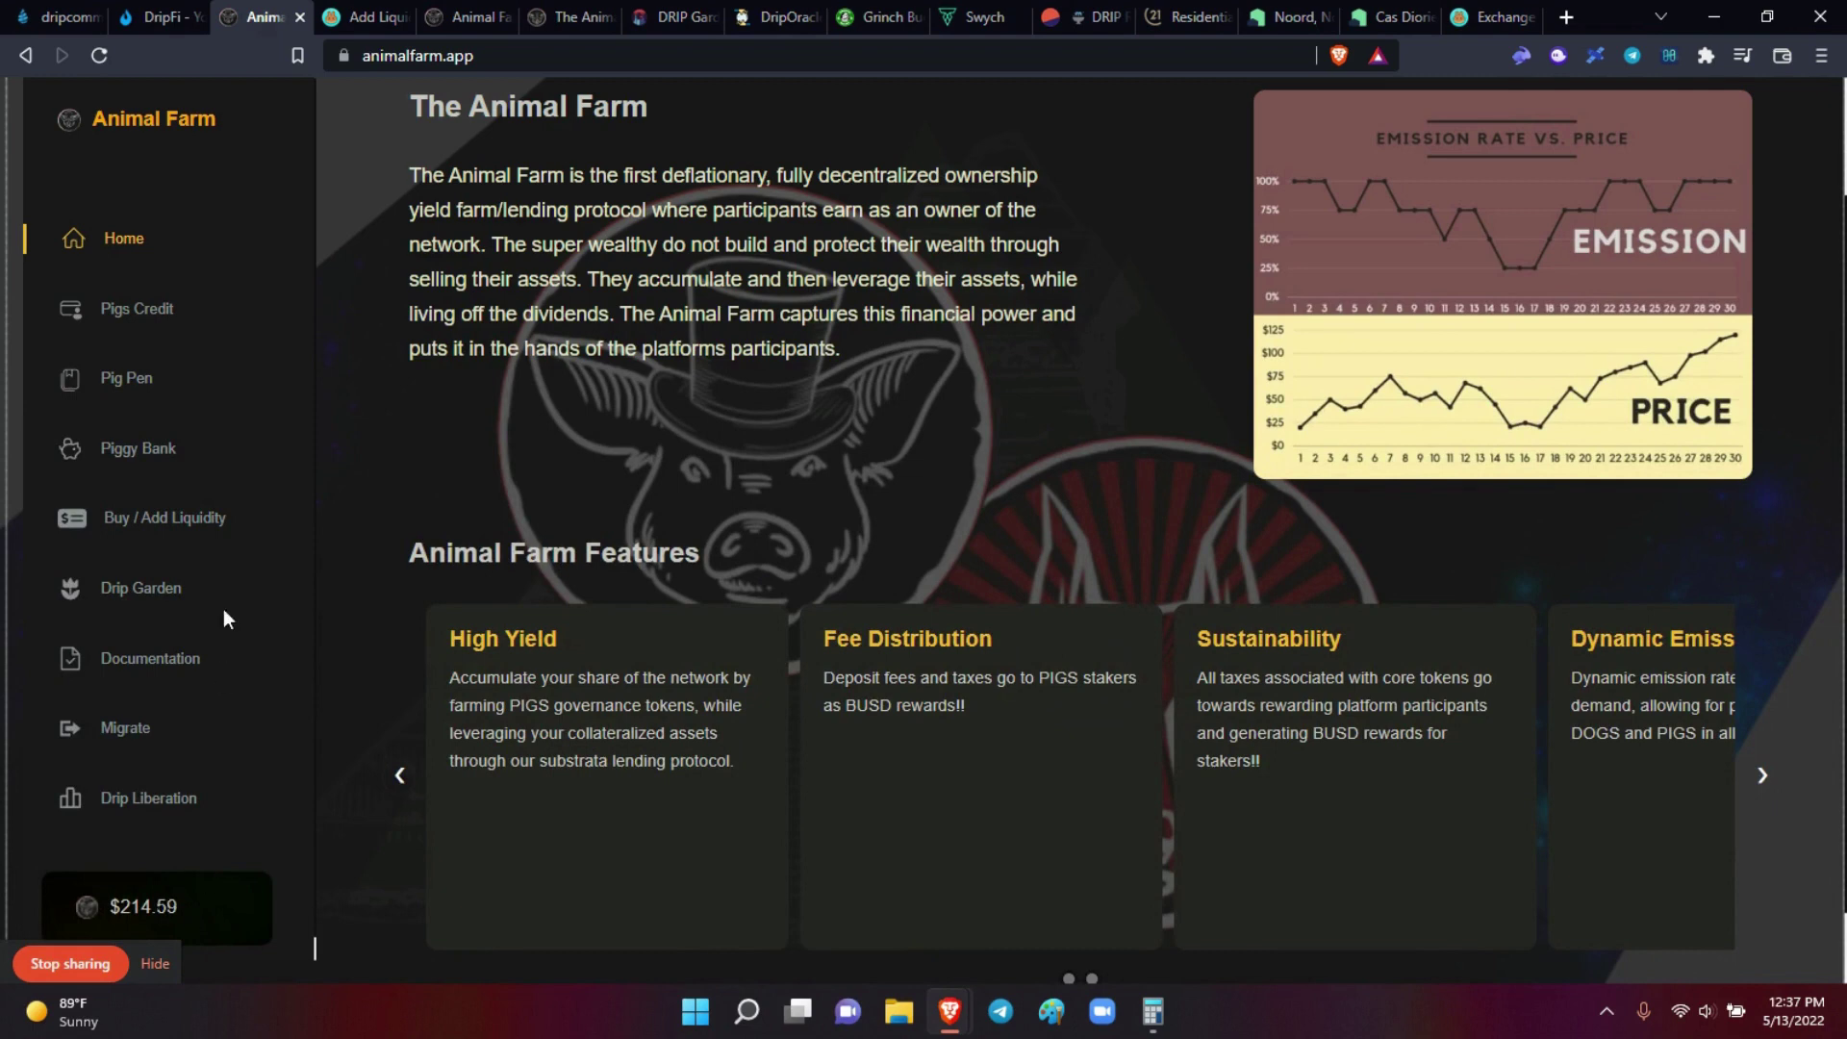
click(350, 17)
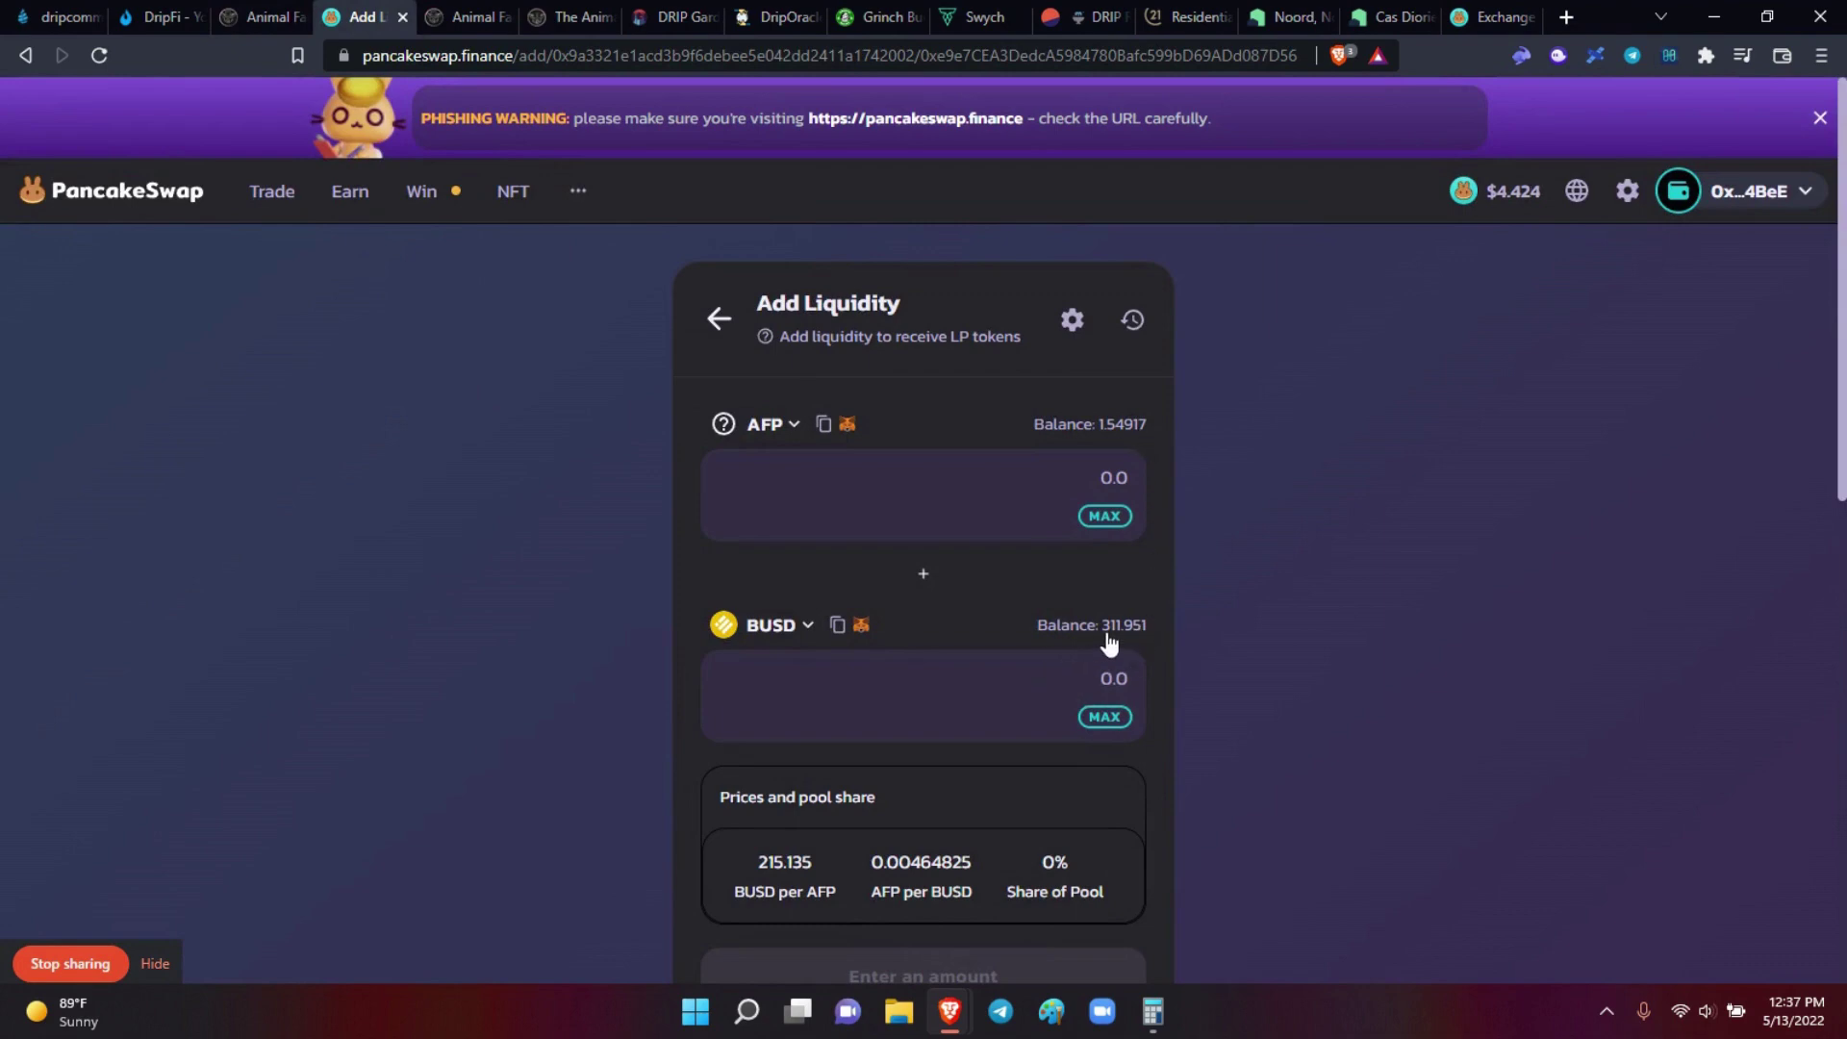
Step: Use MAX amounts so 1.45002 AFP matches the full 311.951 BUSD balance
click(1102, 517)
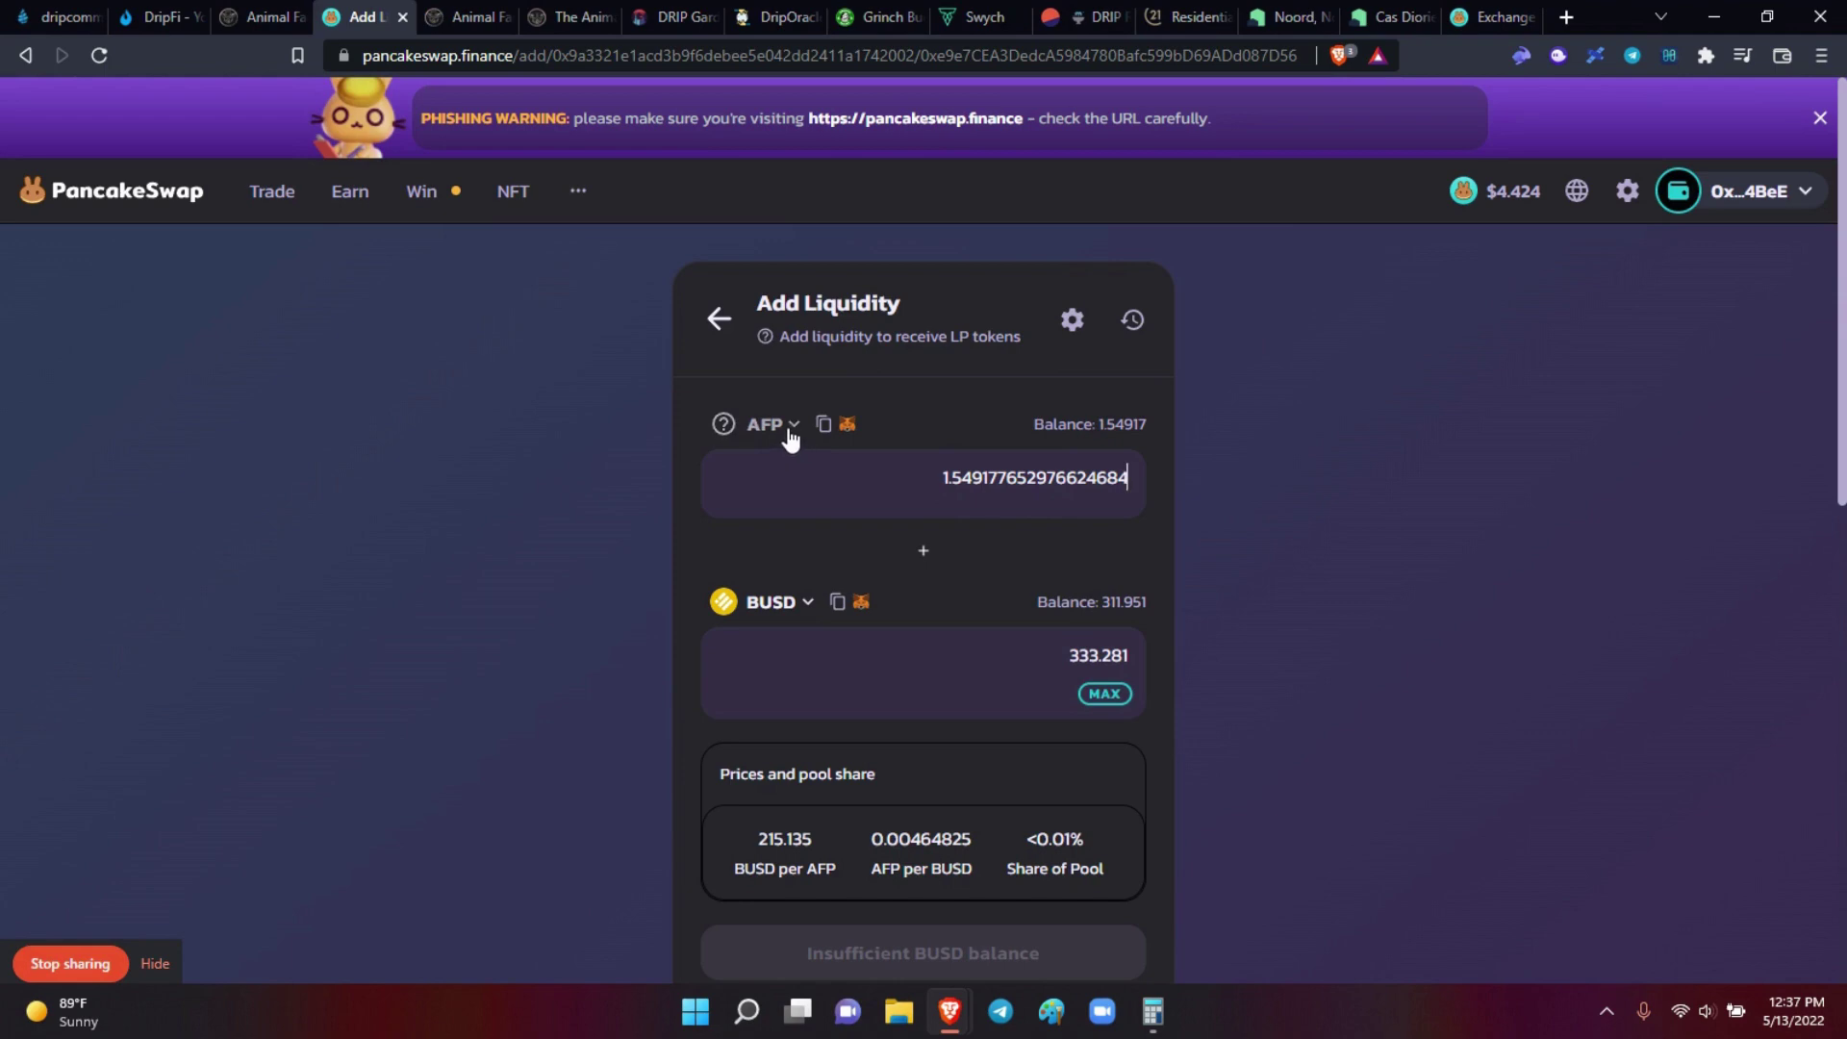
click(1103, 695)
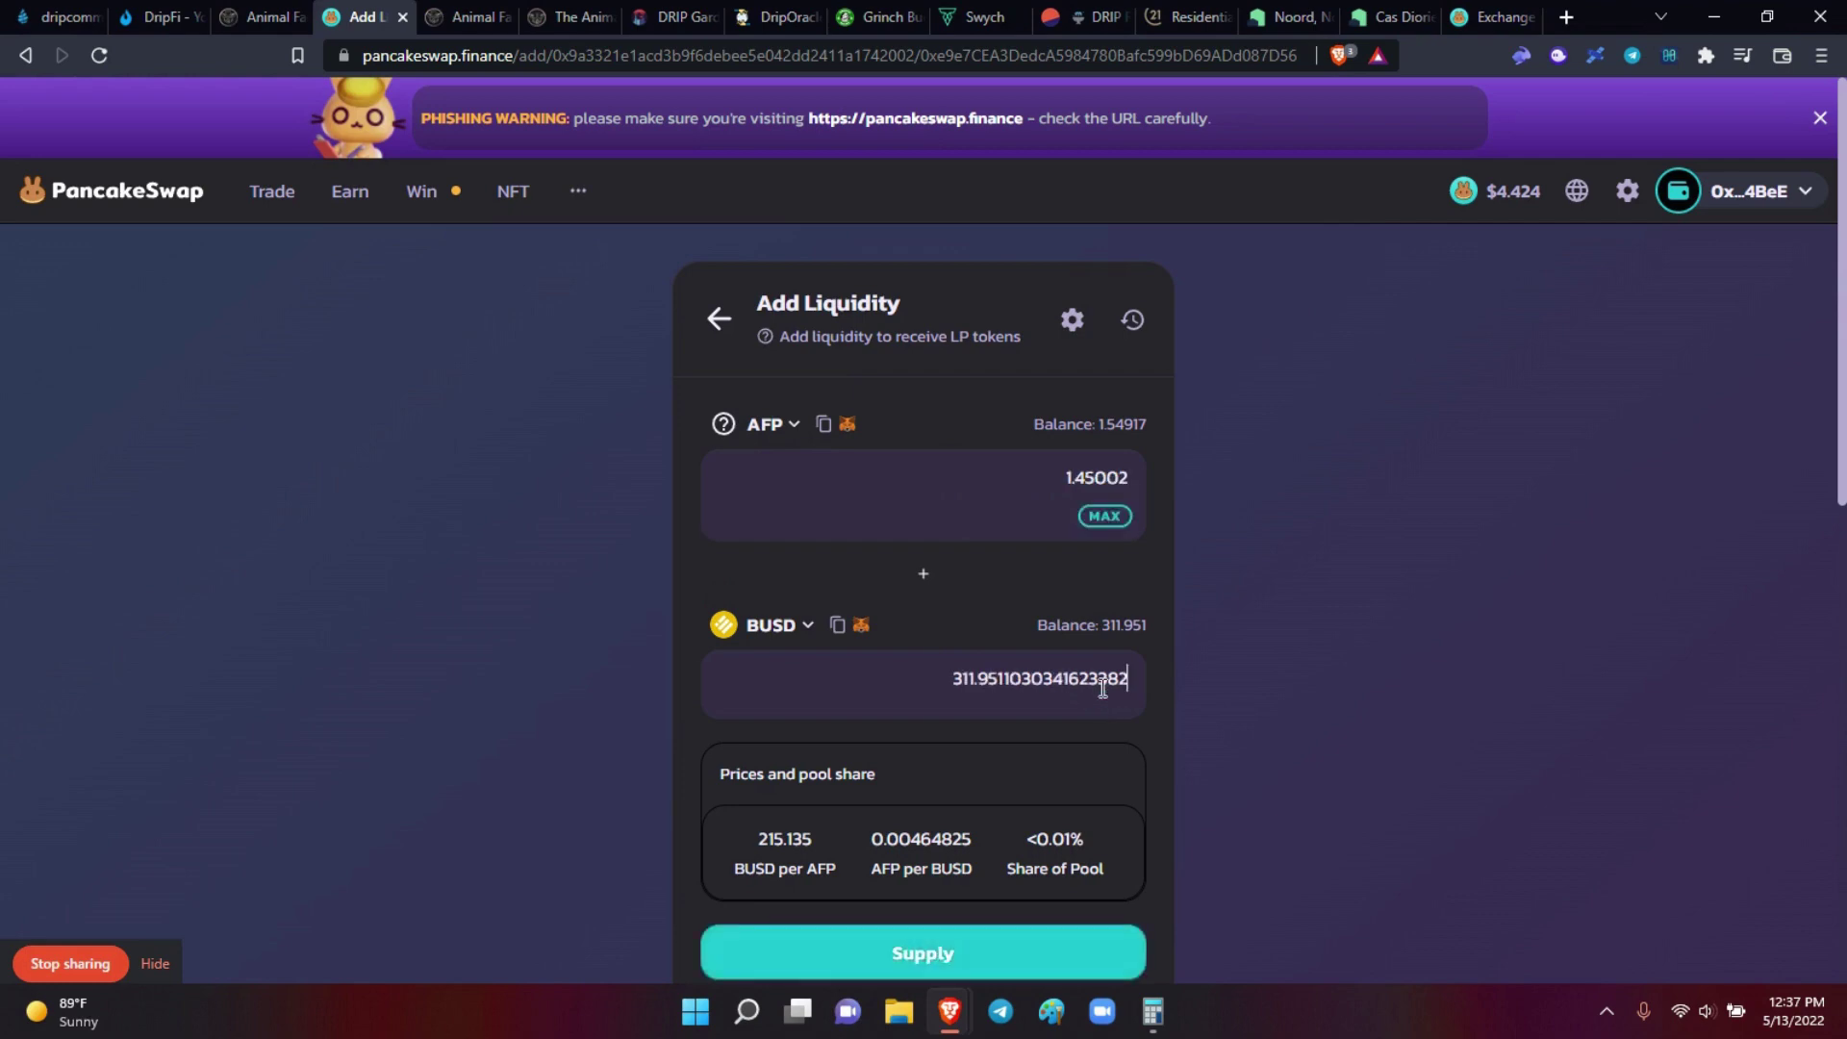
scroll(1103, 689, down, 1)
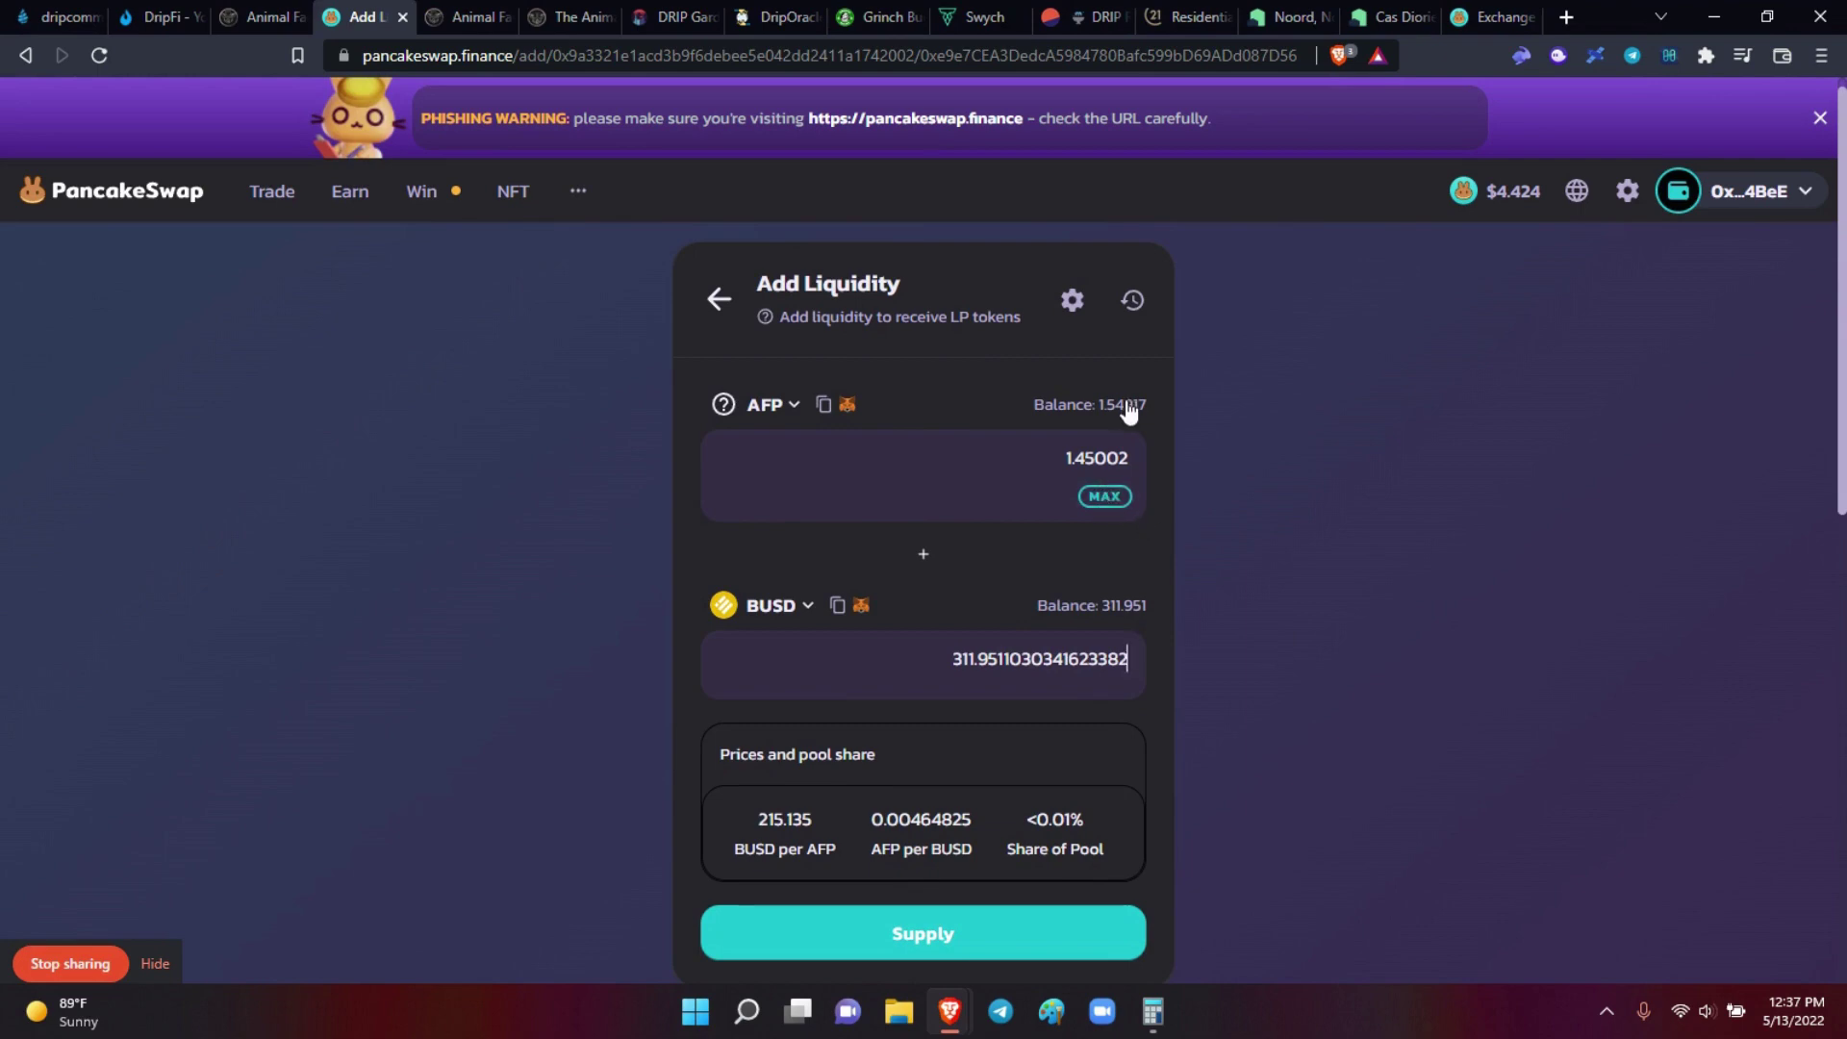
click(1096, 498)
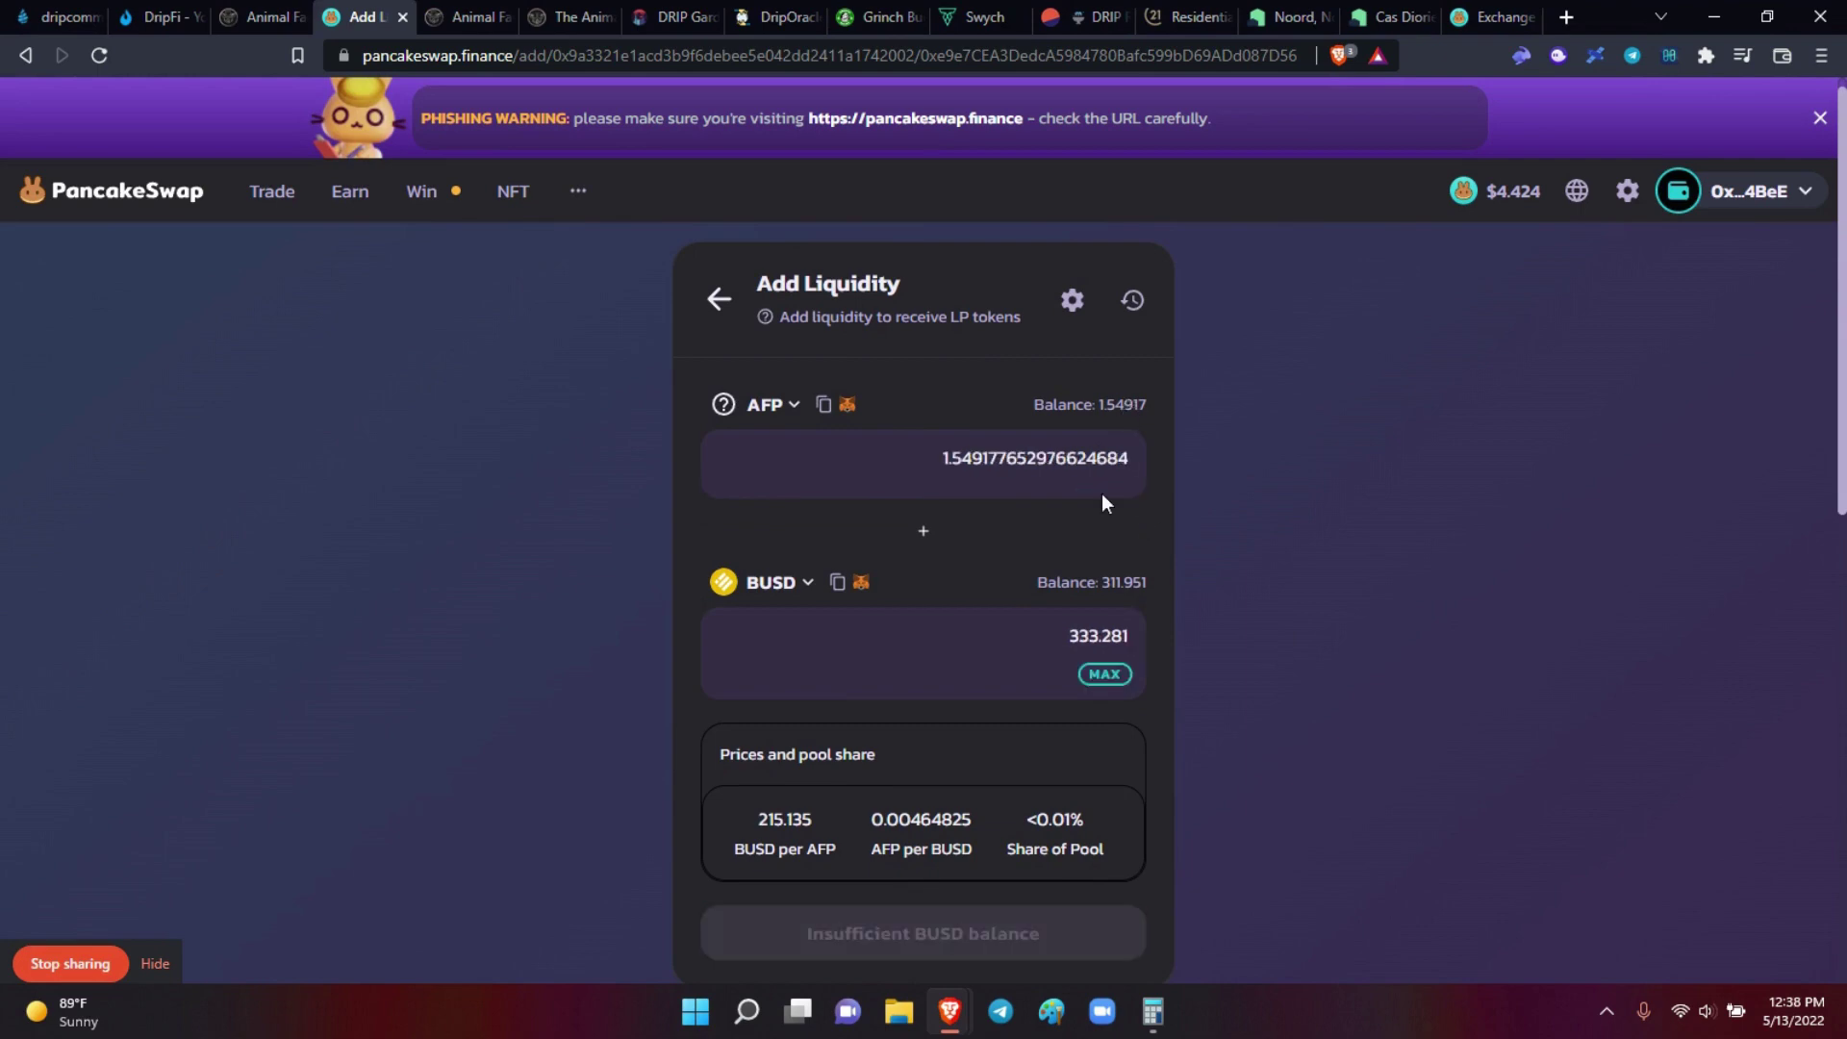
click(1389, 731)
click(1105, 675)
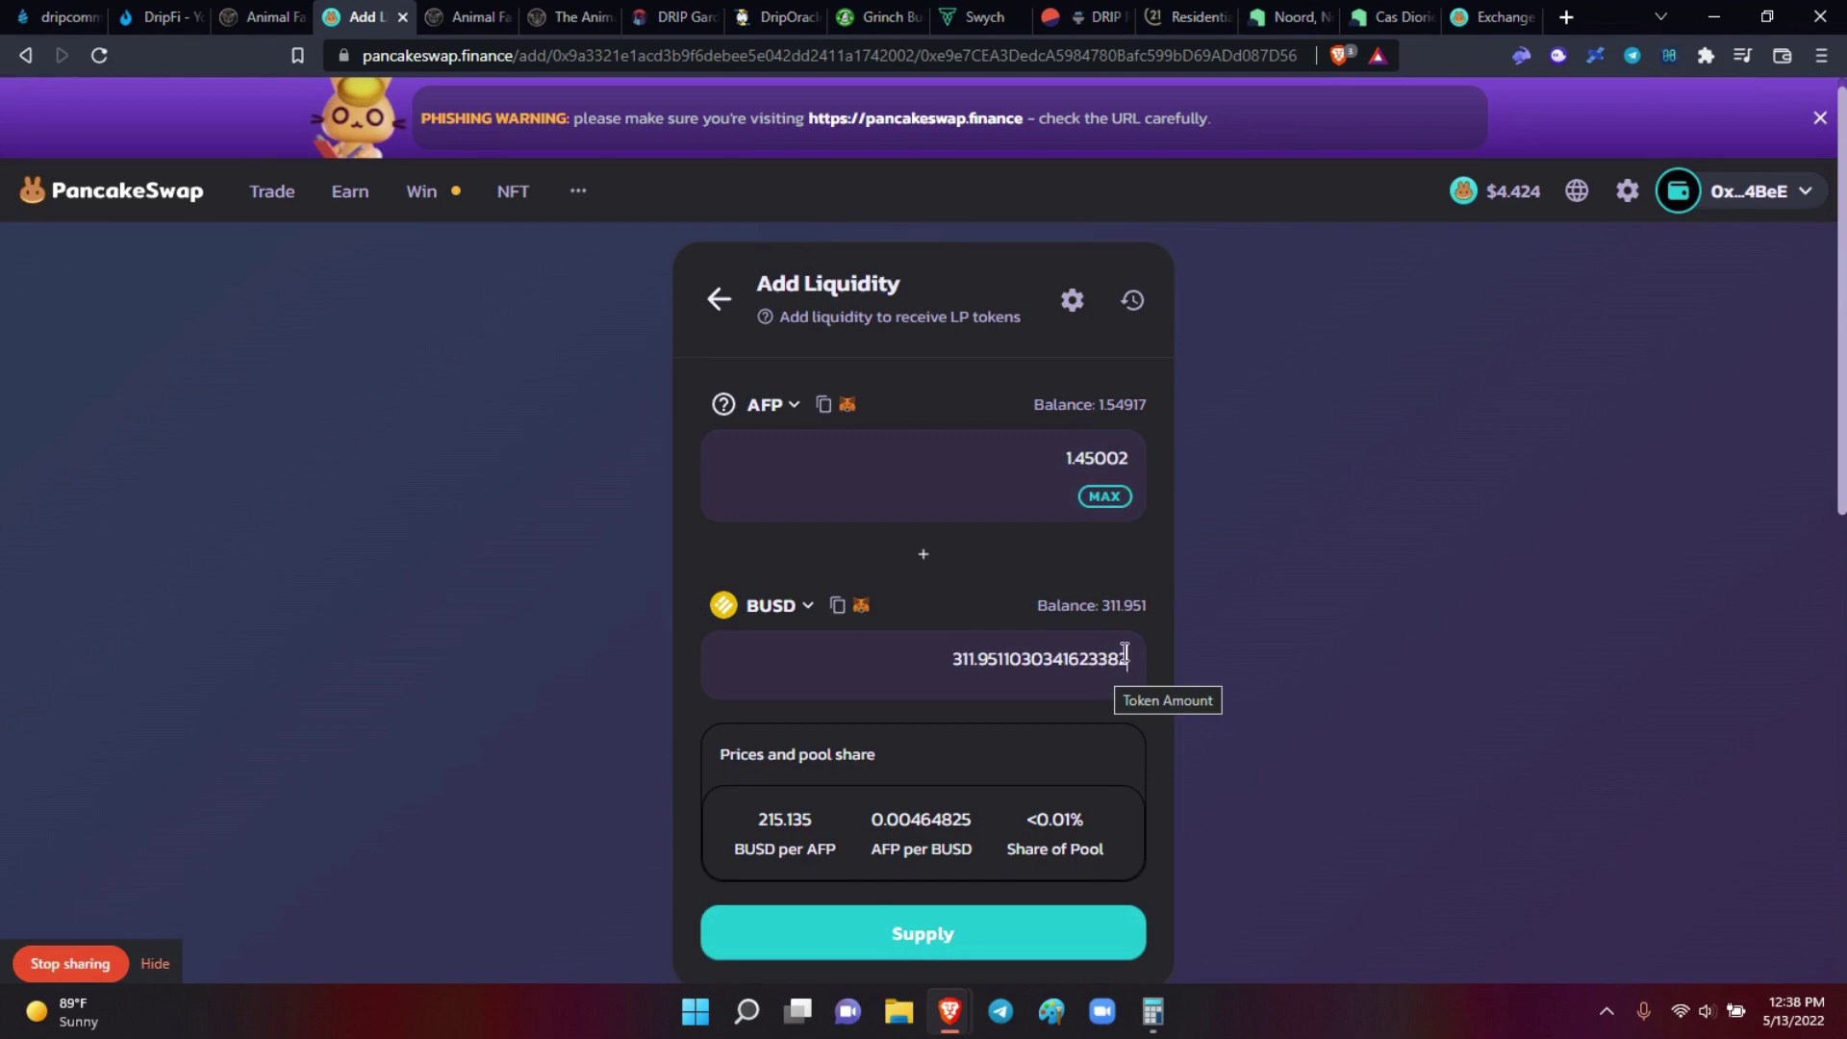
click(1135, 663)
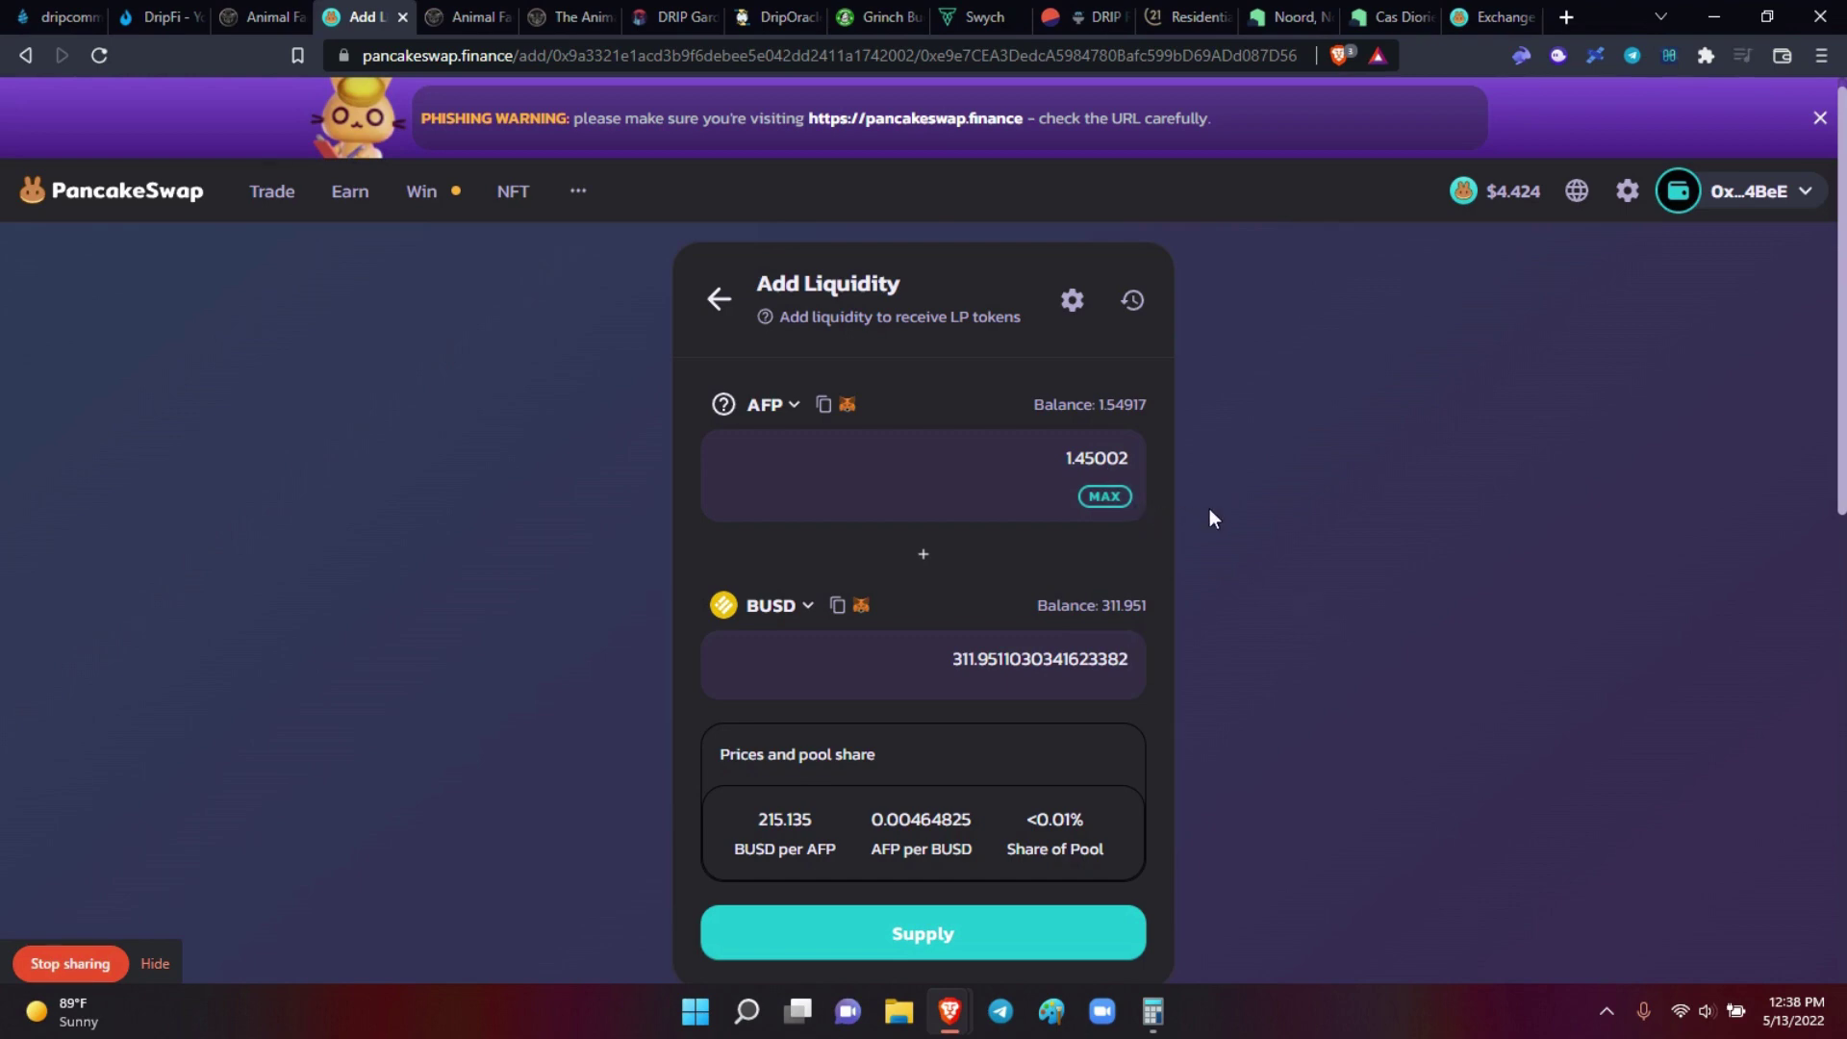
mouse_move(296, 199)
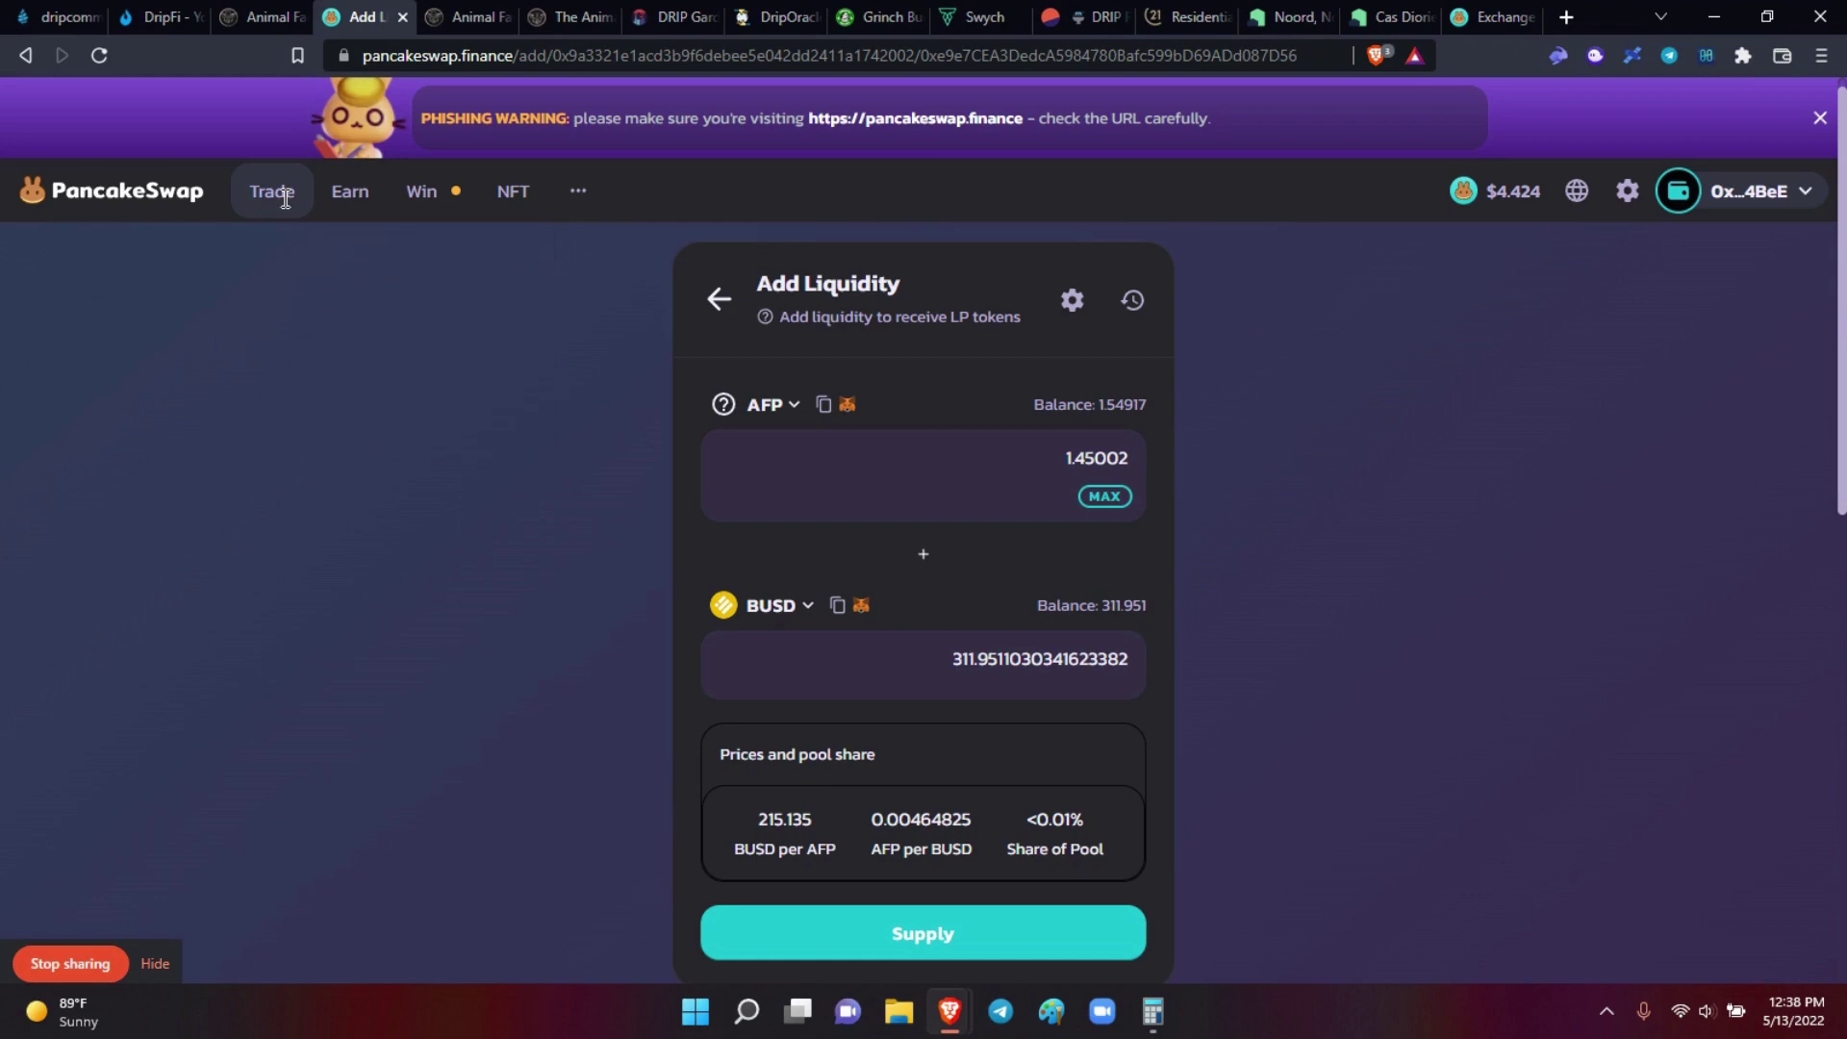
mouse_move(949, 1010)
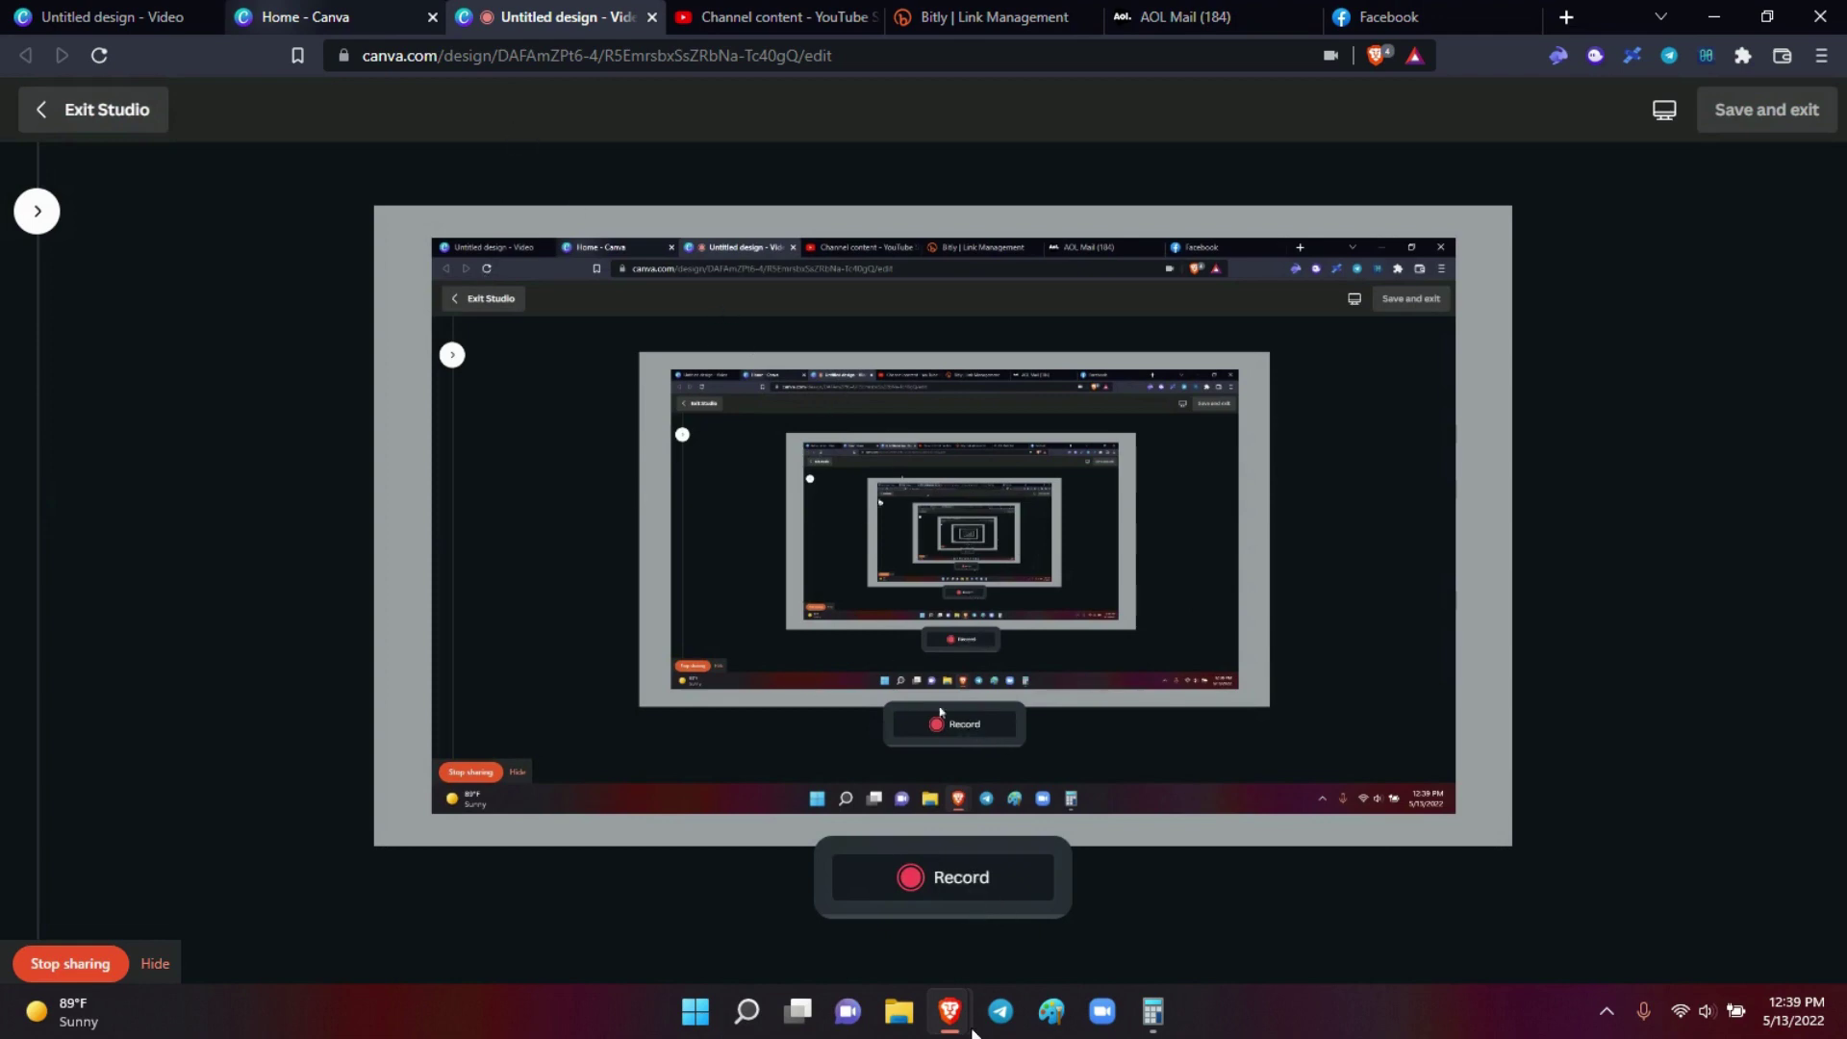
mouse_move(951, 1010)
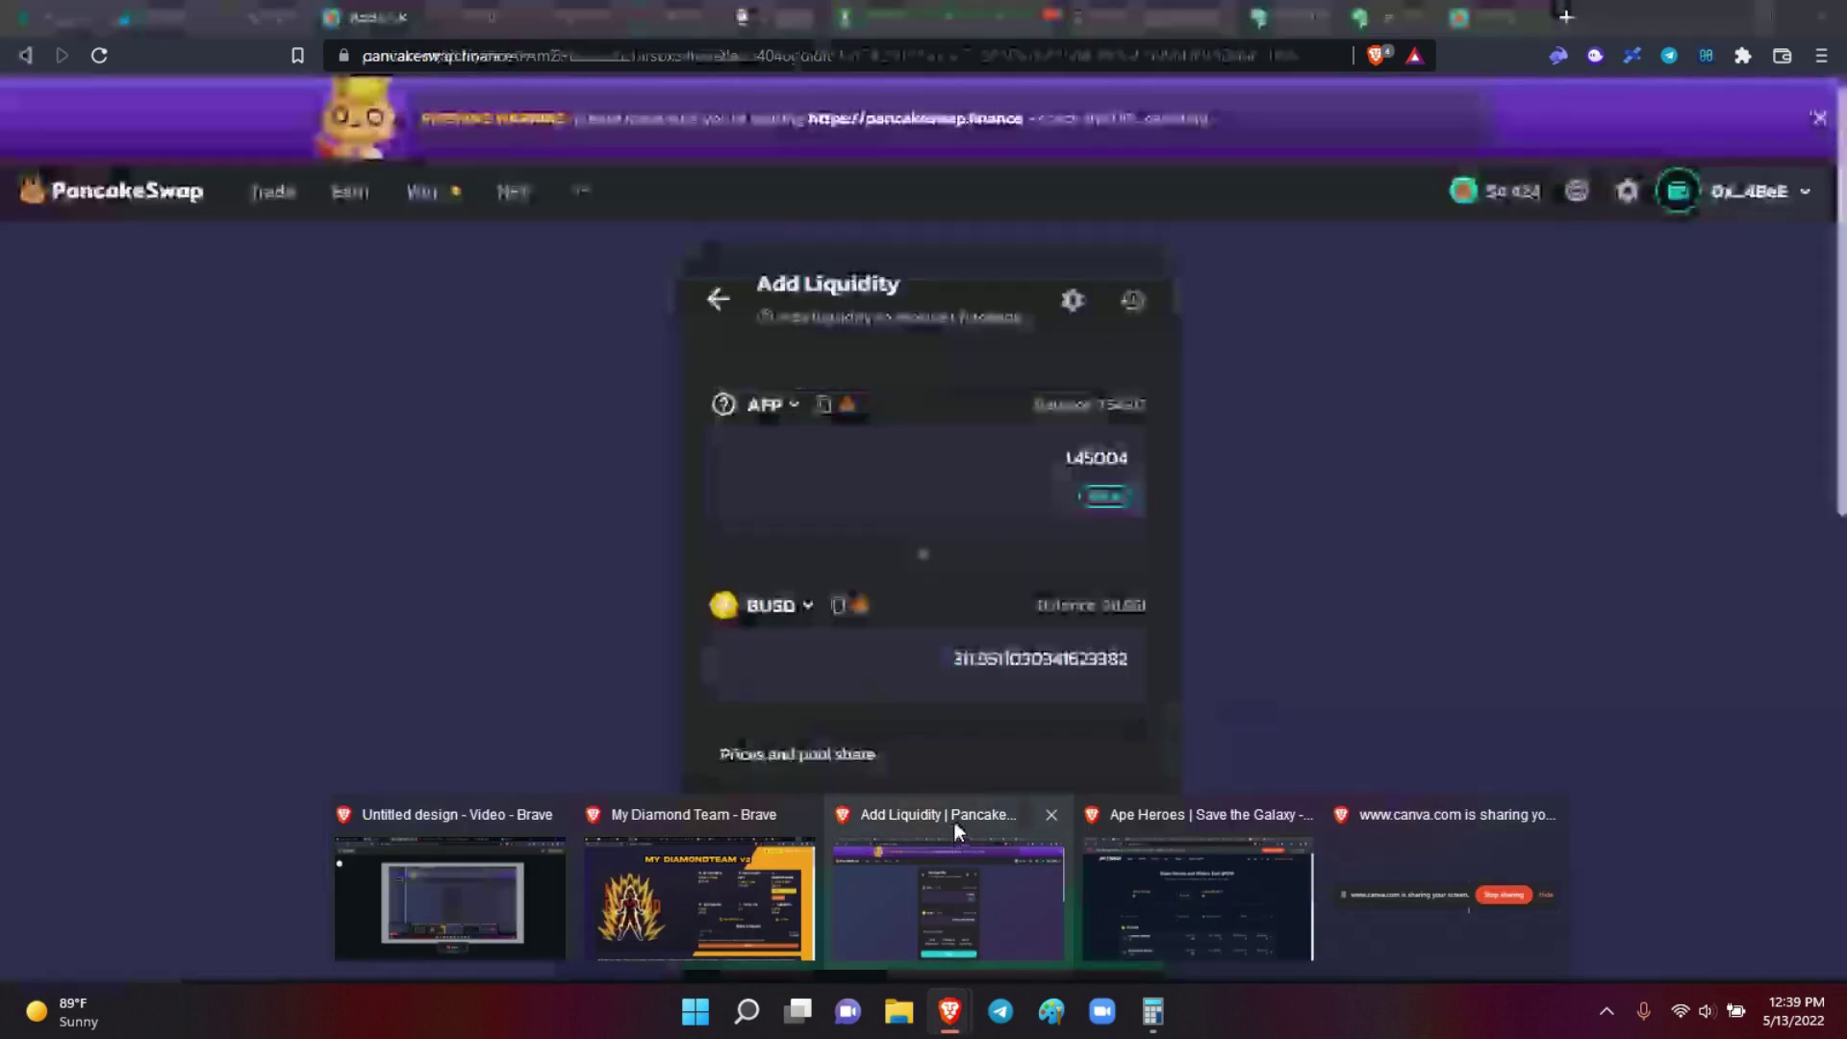
click(954, 822)
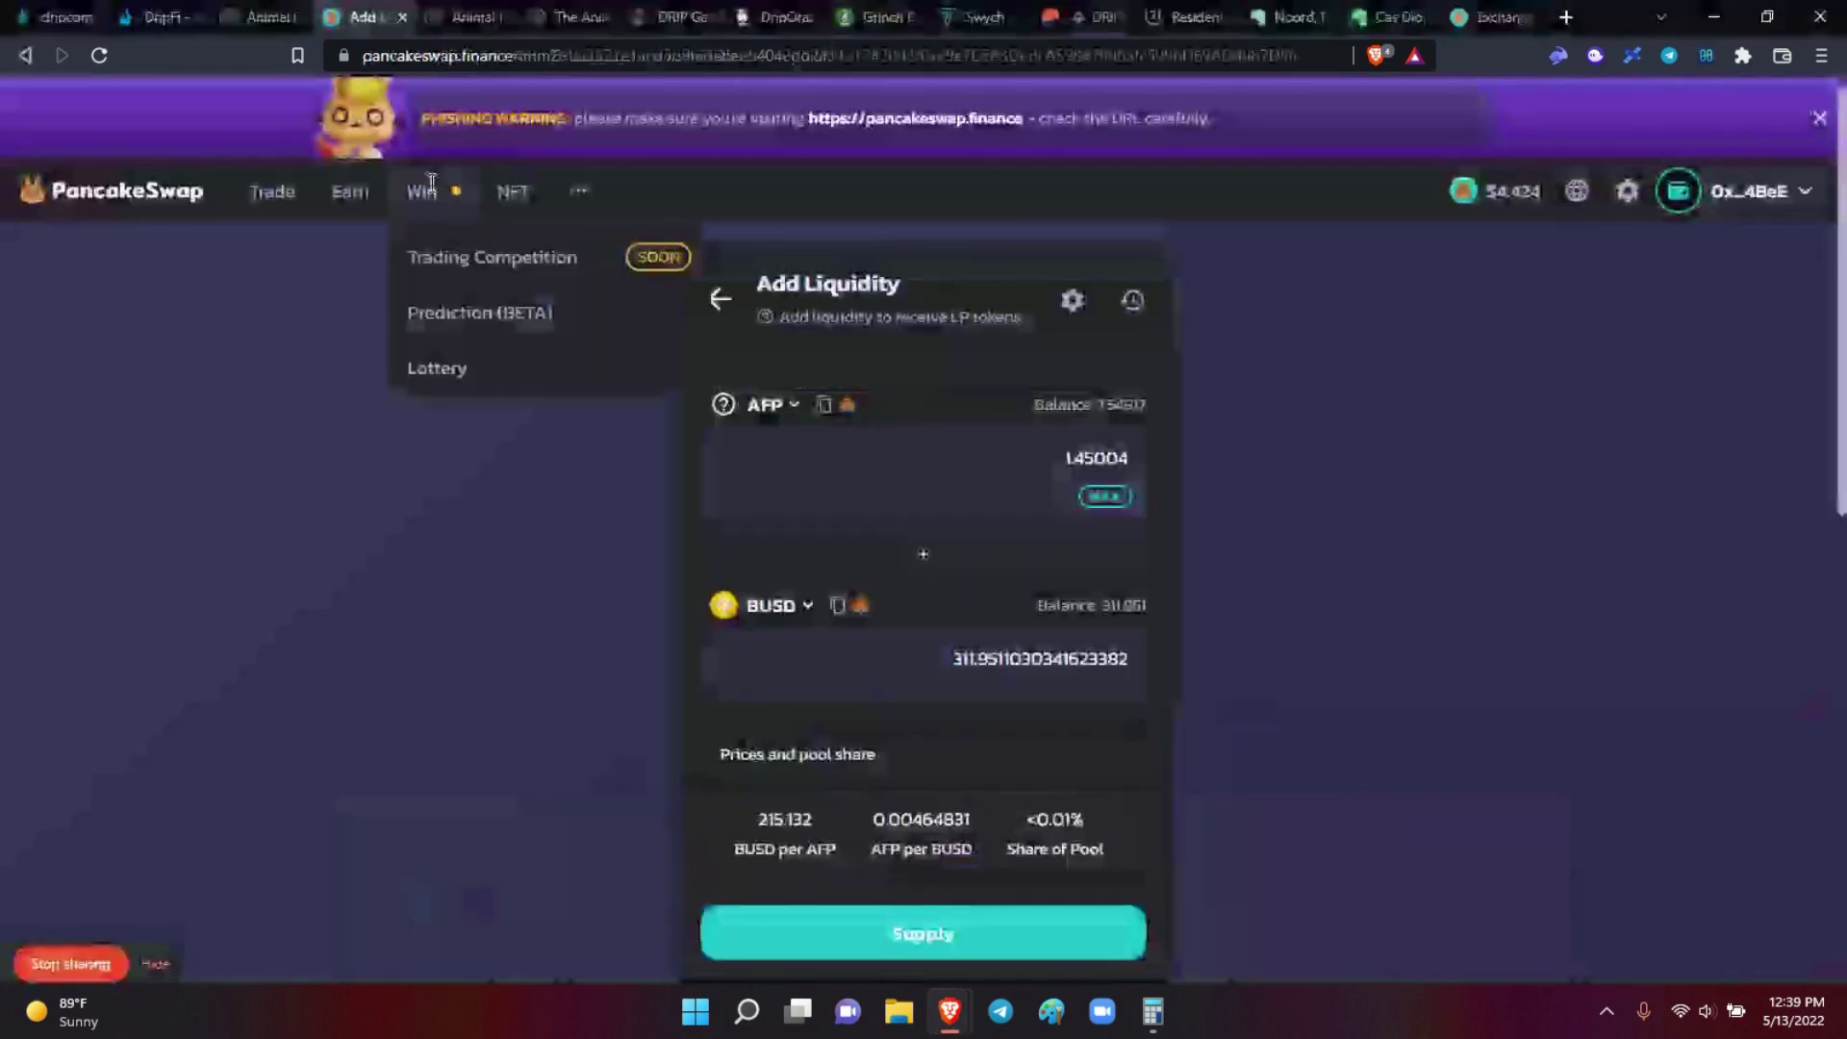
Step: Close the Add Liquidity tab and reload the Swap page, now showing BNB to CAKE
click(402, 19)
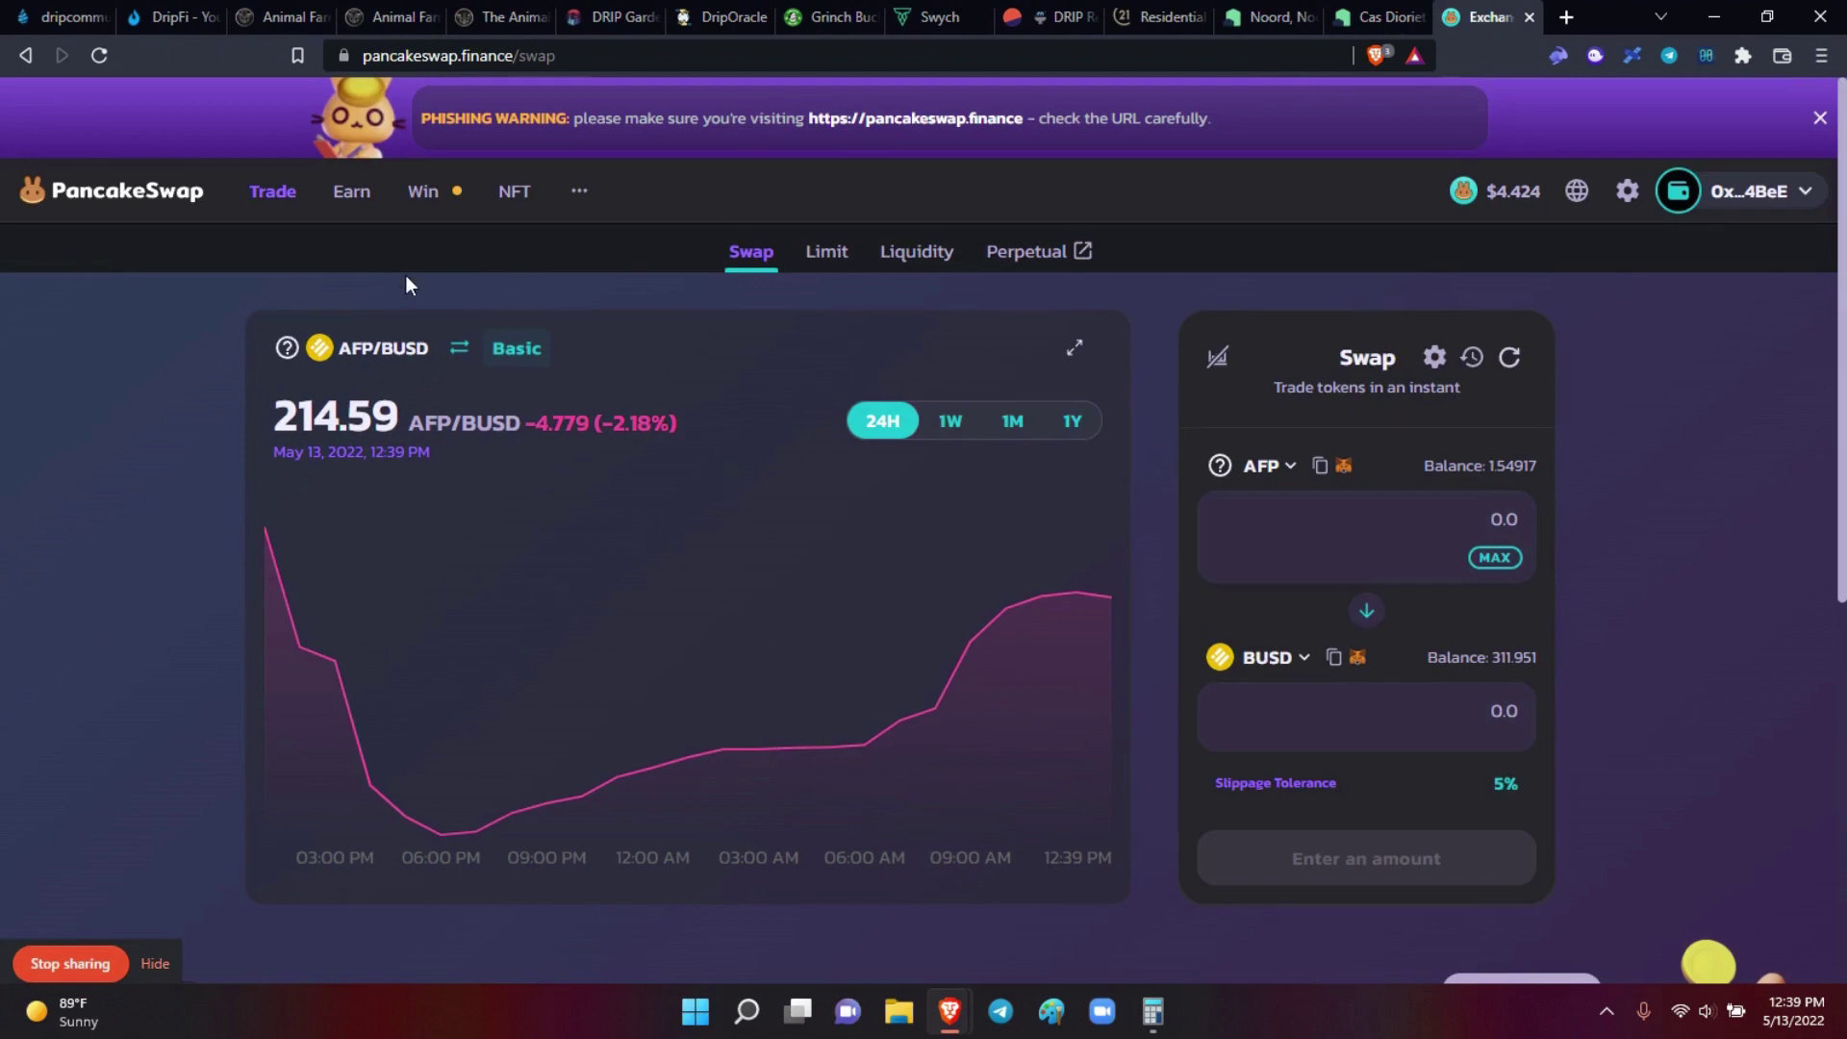
click(98, 56)
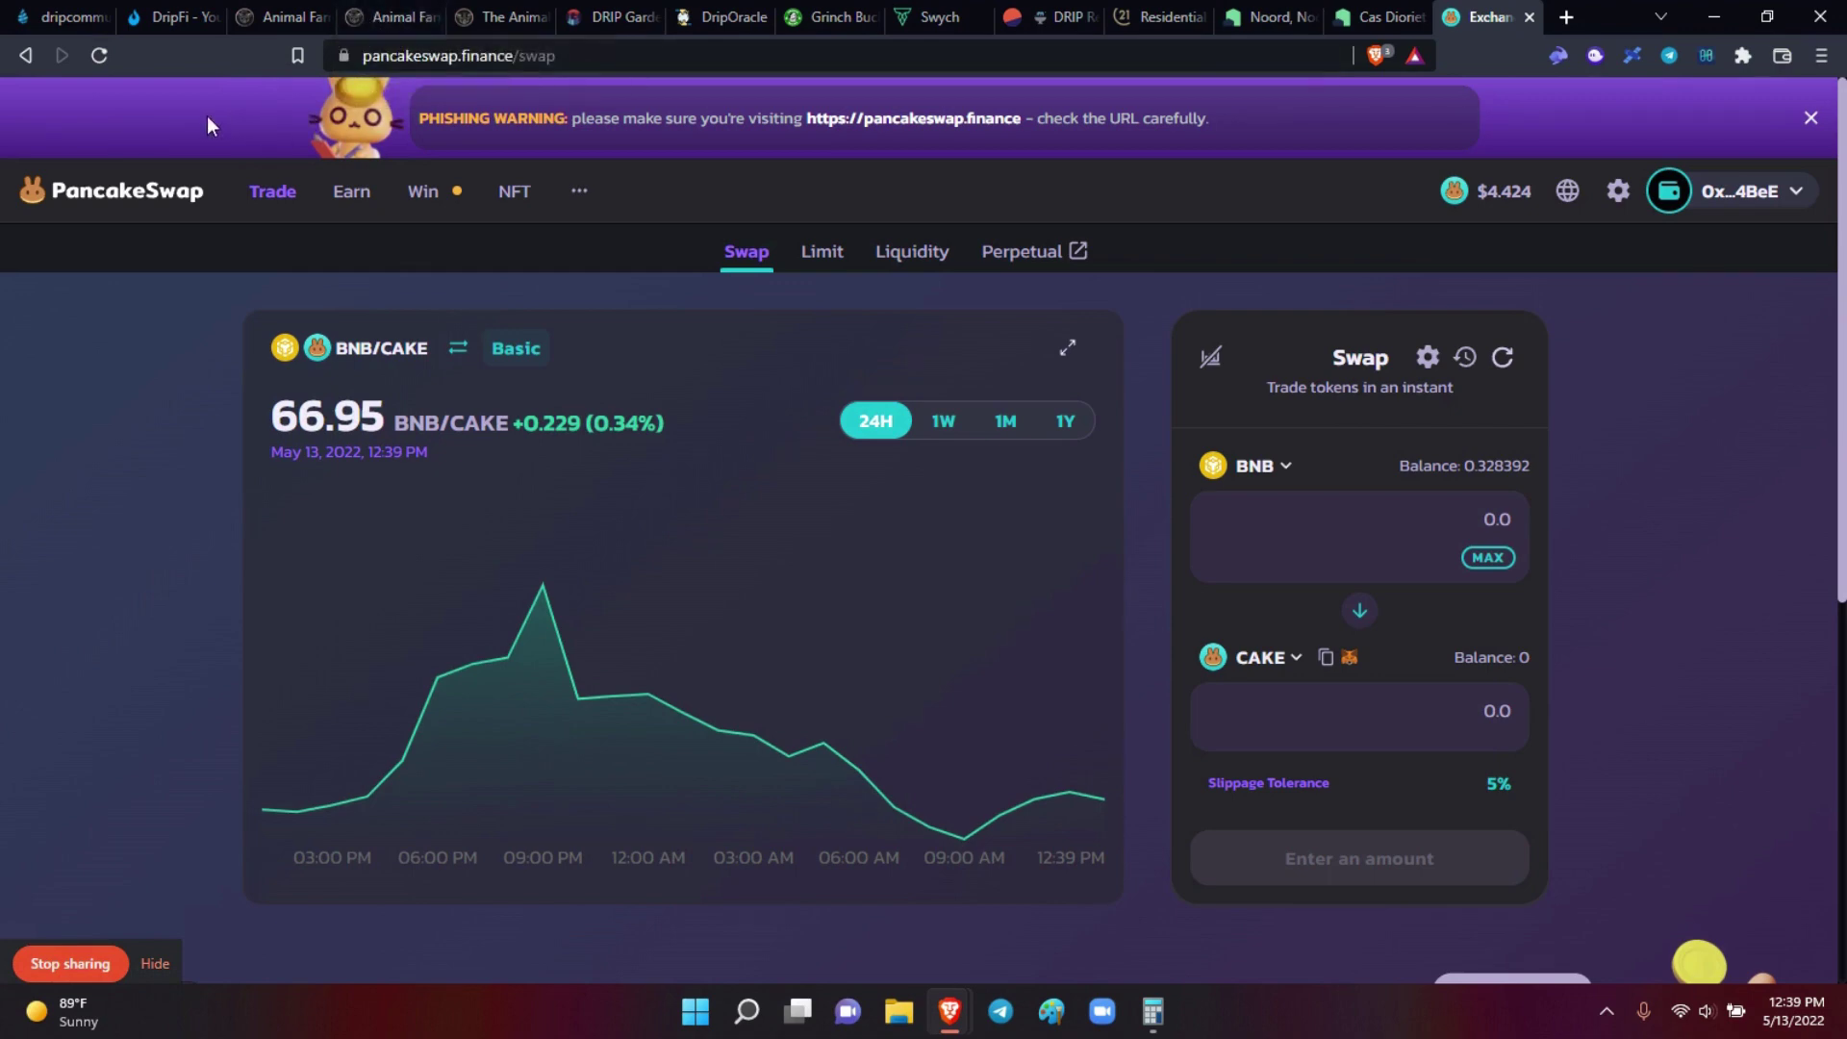
Step: Start a new Canva screen recording of the Animal Farm window
click(286, 17)
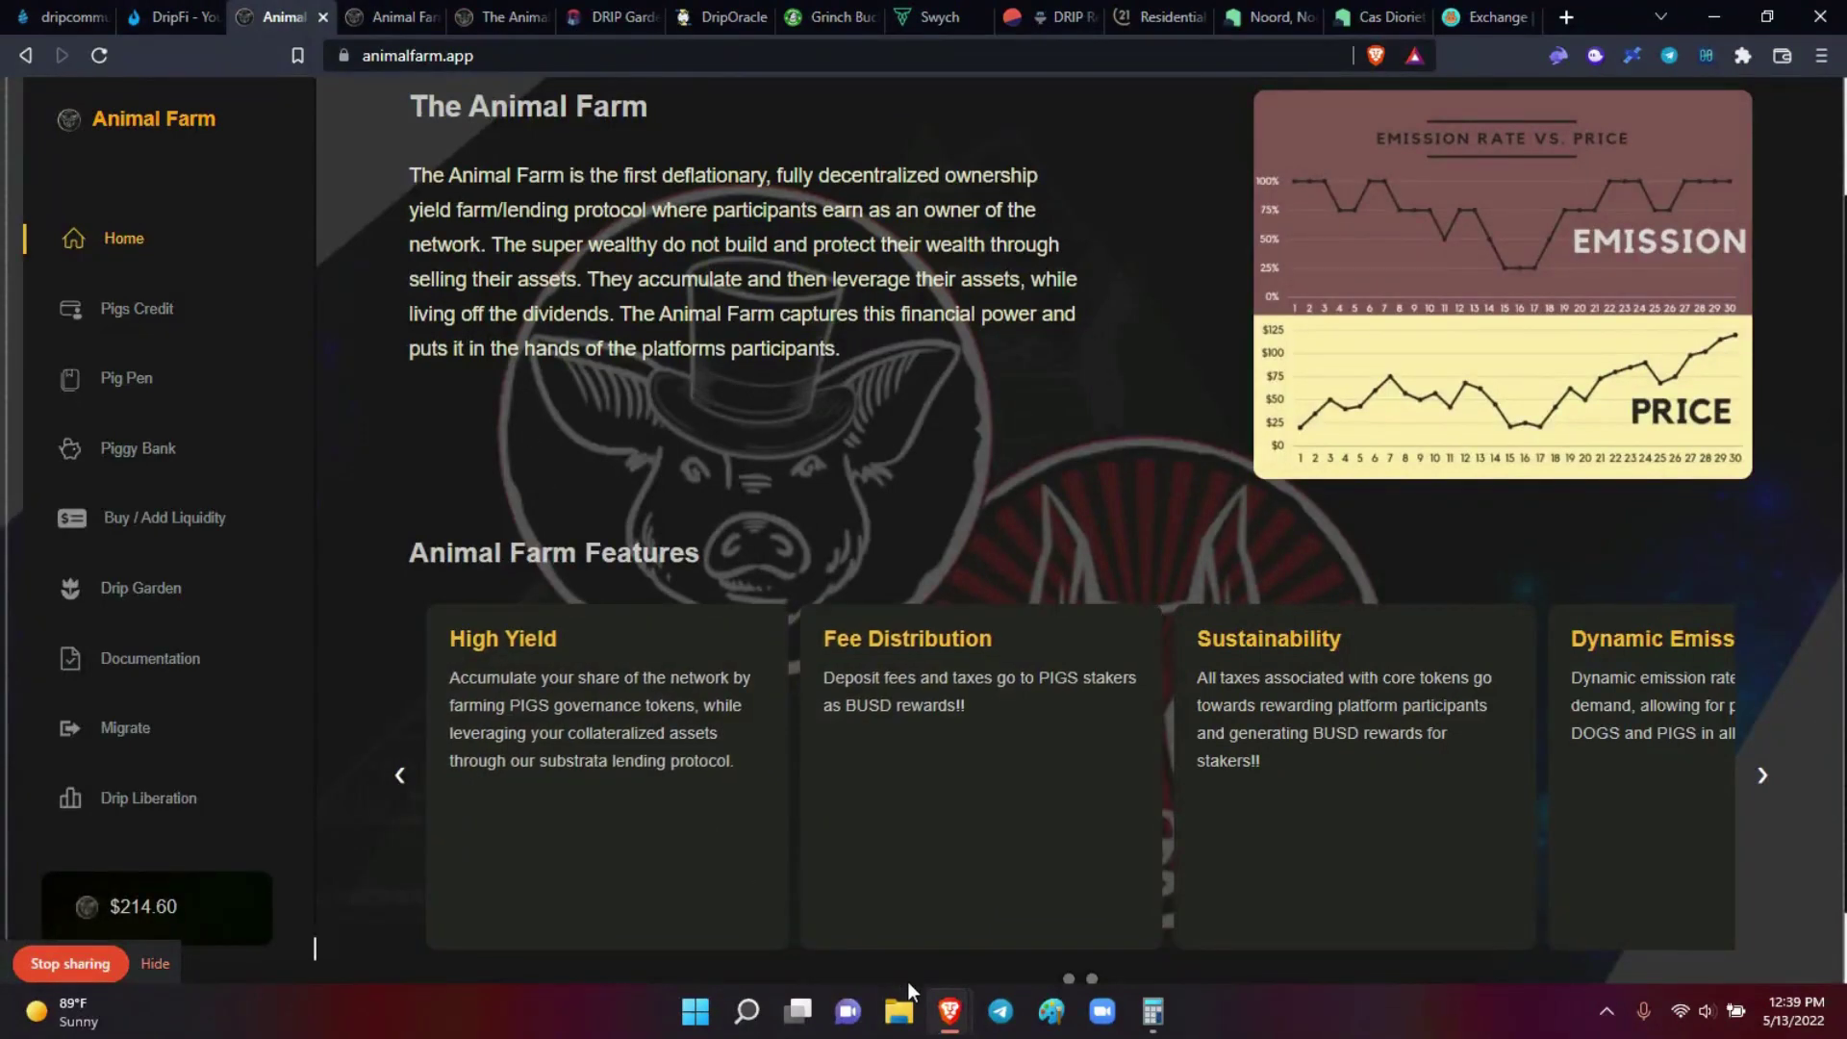
mouse_move(948, 1022)
click(546, 922)
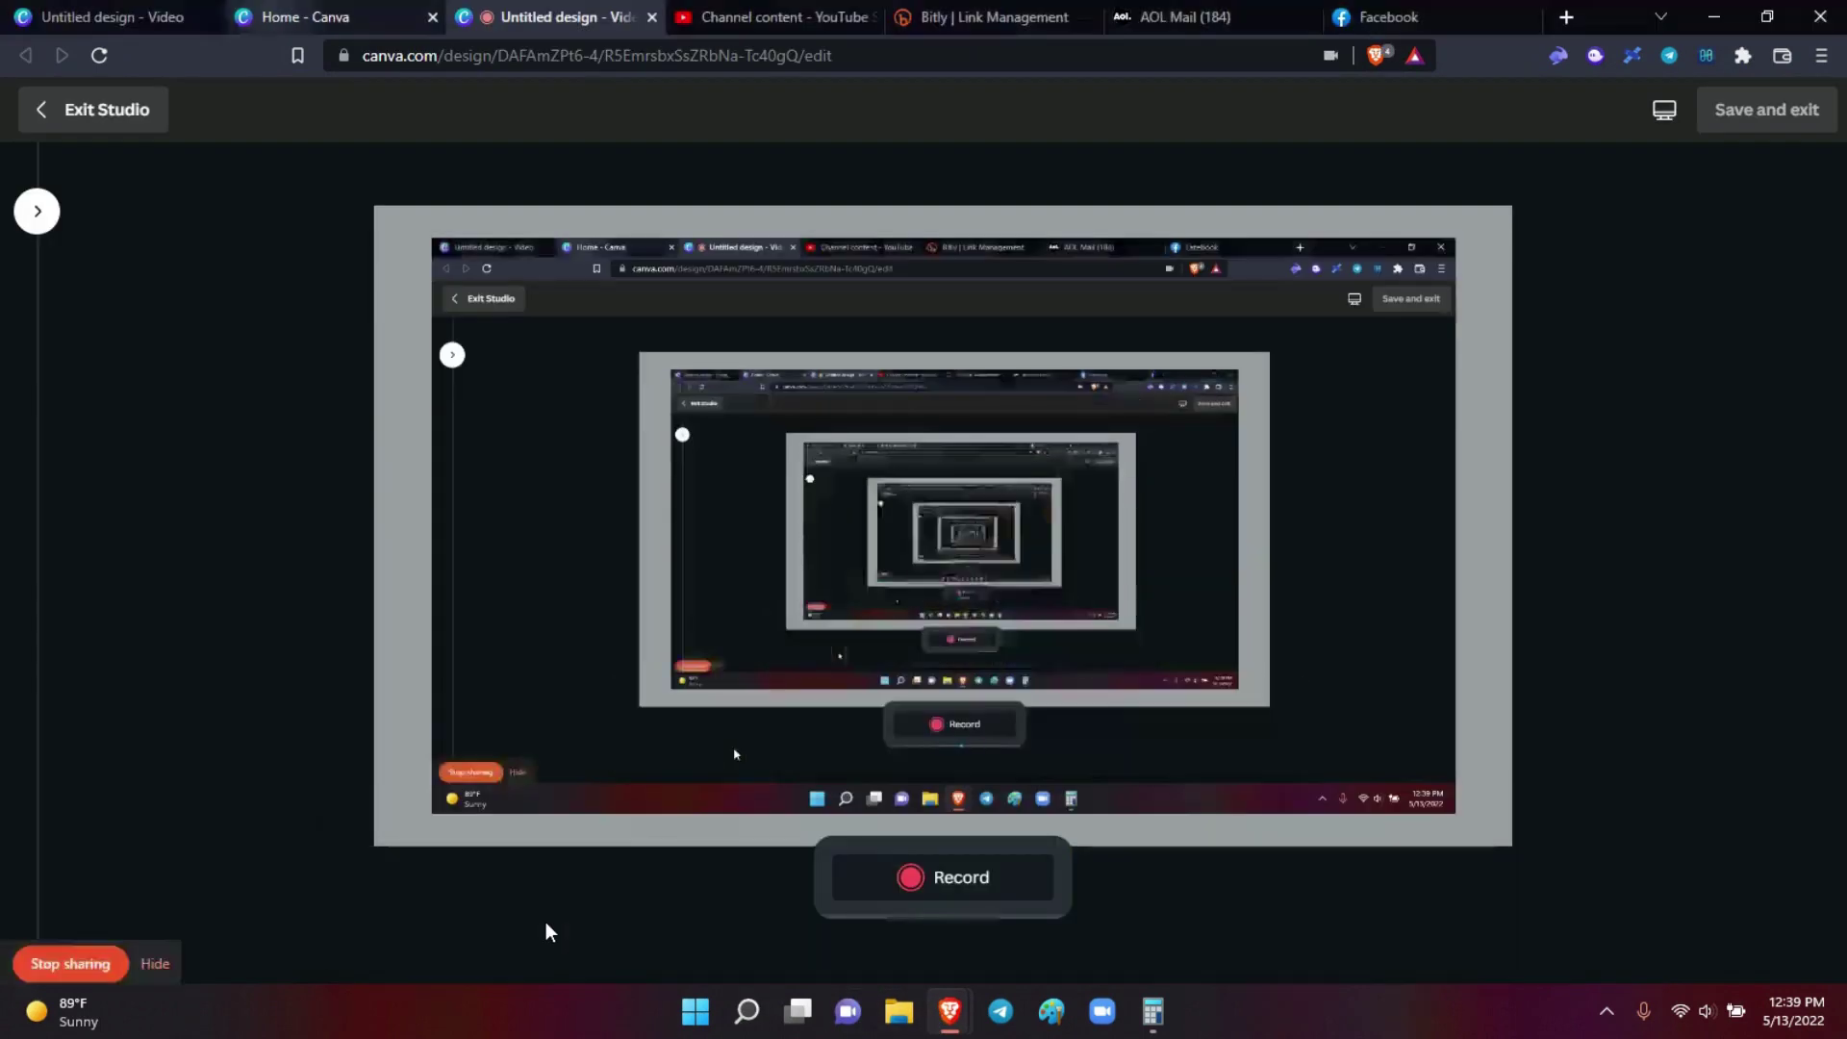
click(943, 875)
mouse_move(952, 1015)
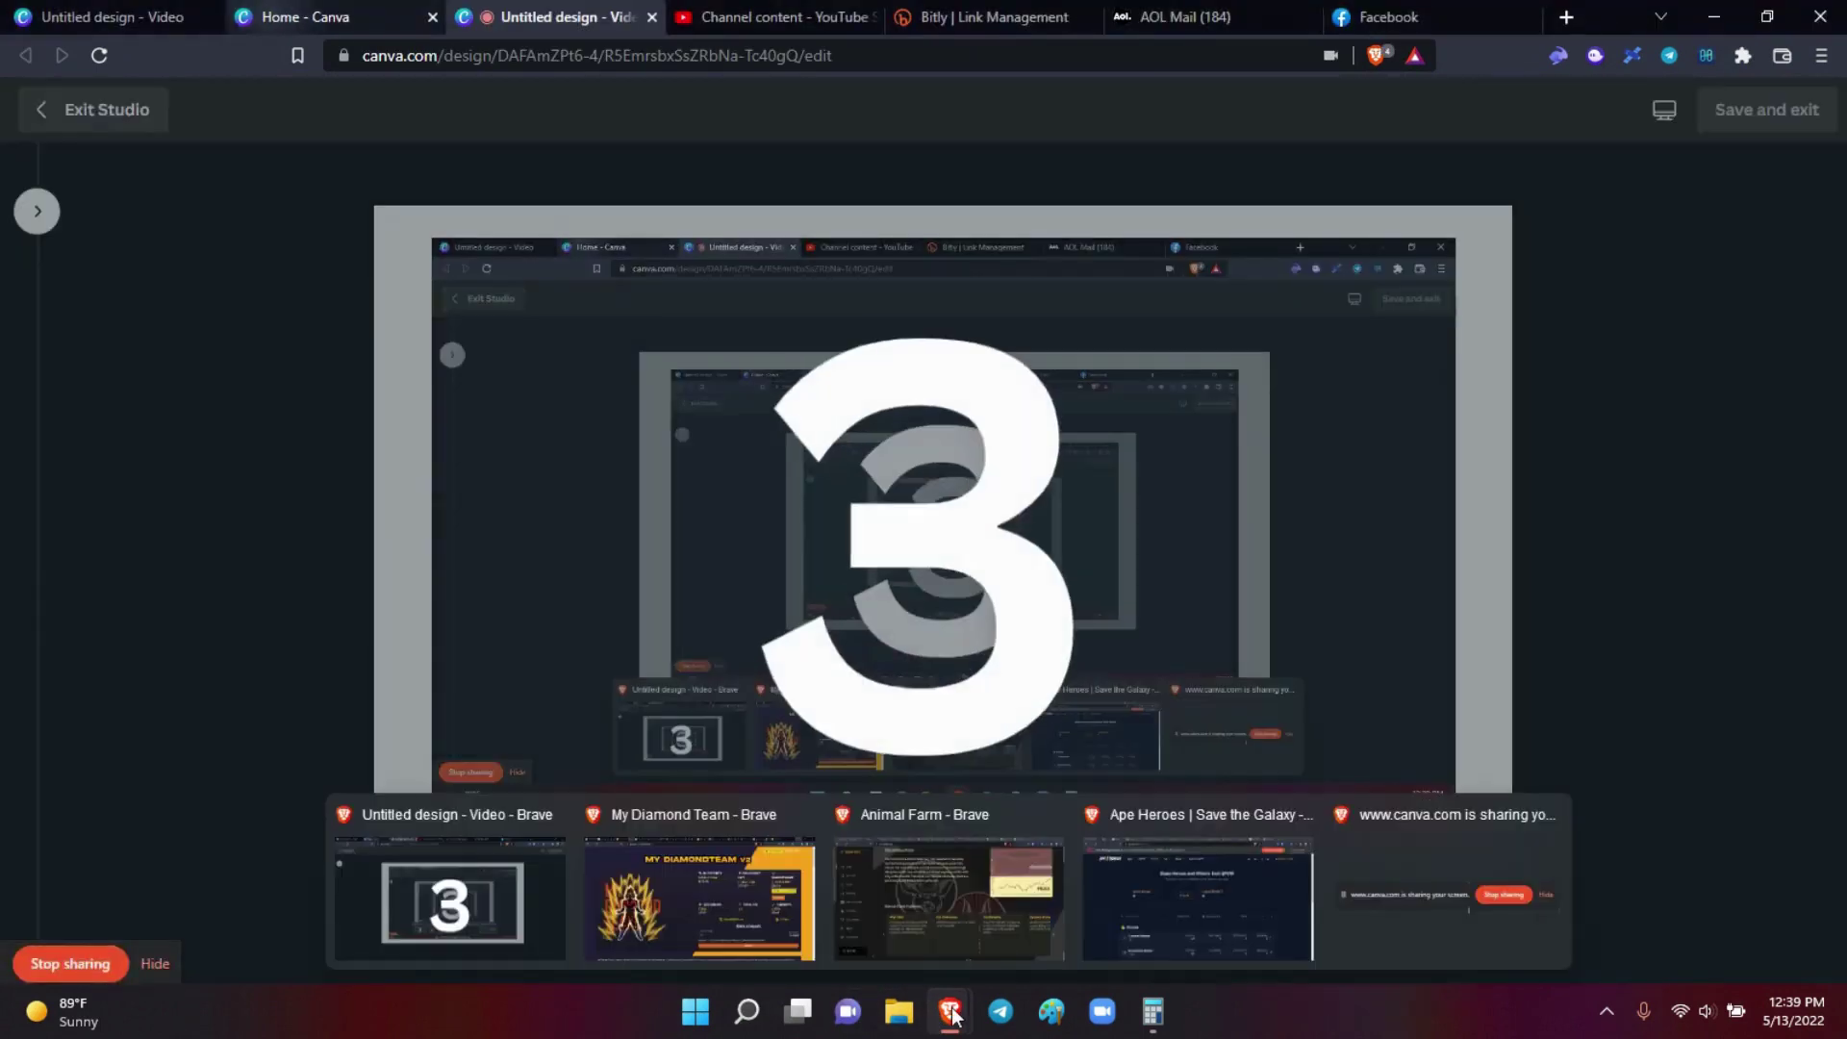
click(943, 906)
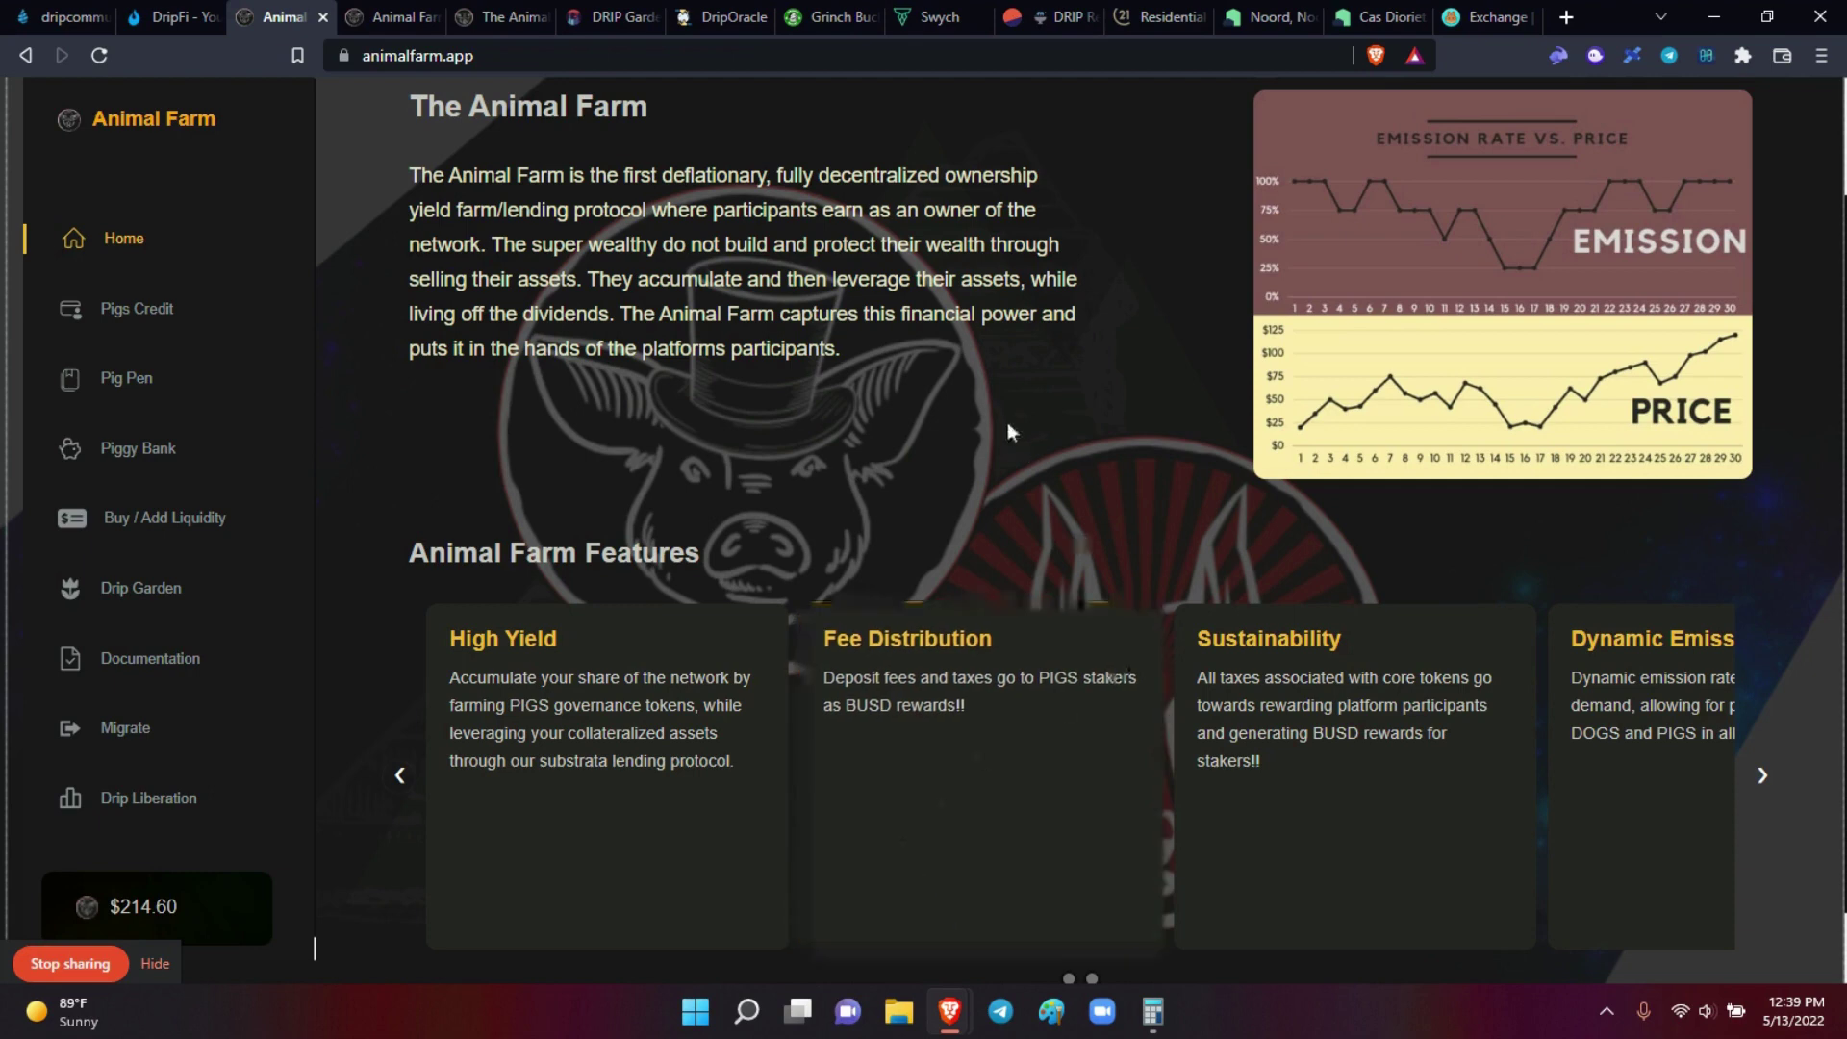
Step: Set the swap to receive AFP, then spend the full 0.318392 BNB for about 0.437 AFP
click(1490, 16)
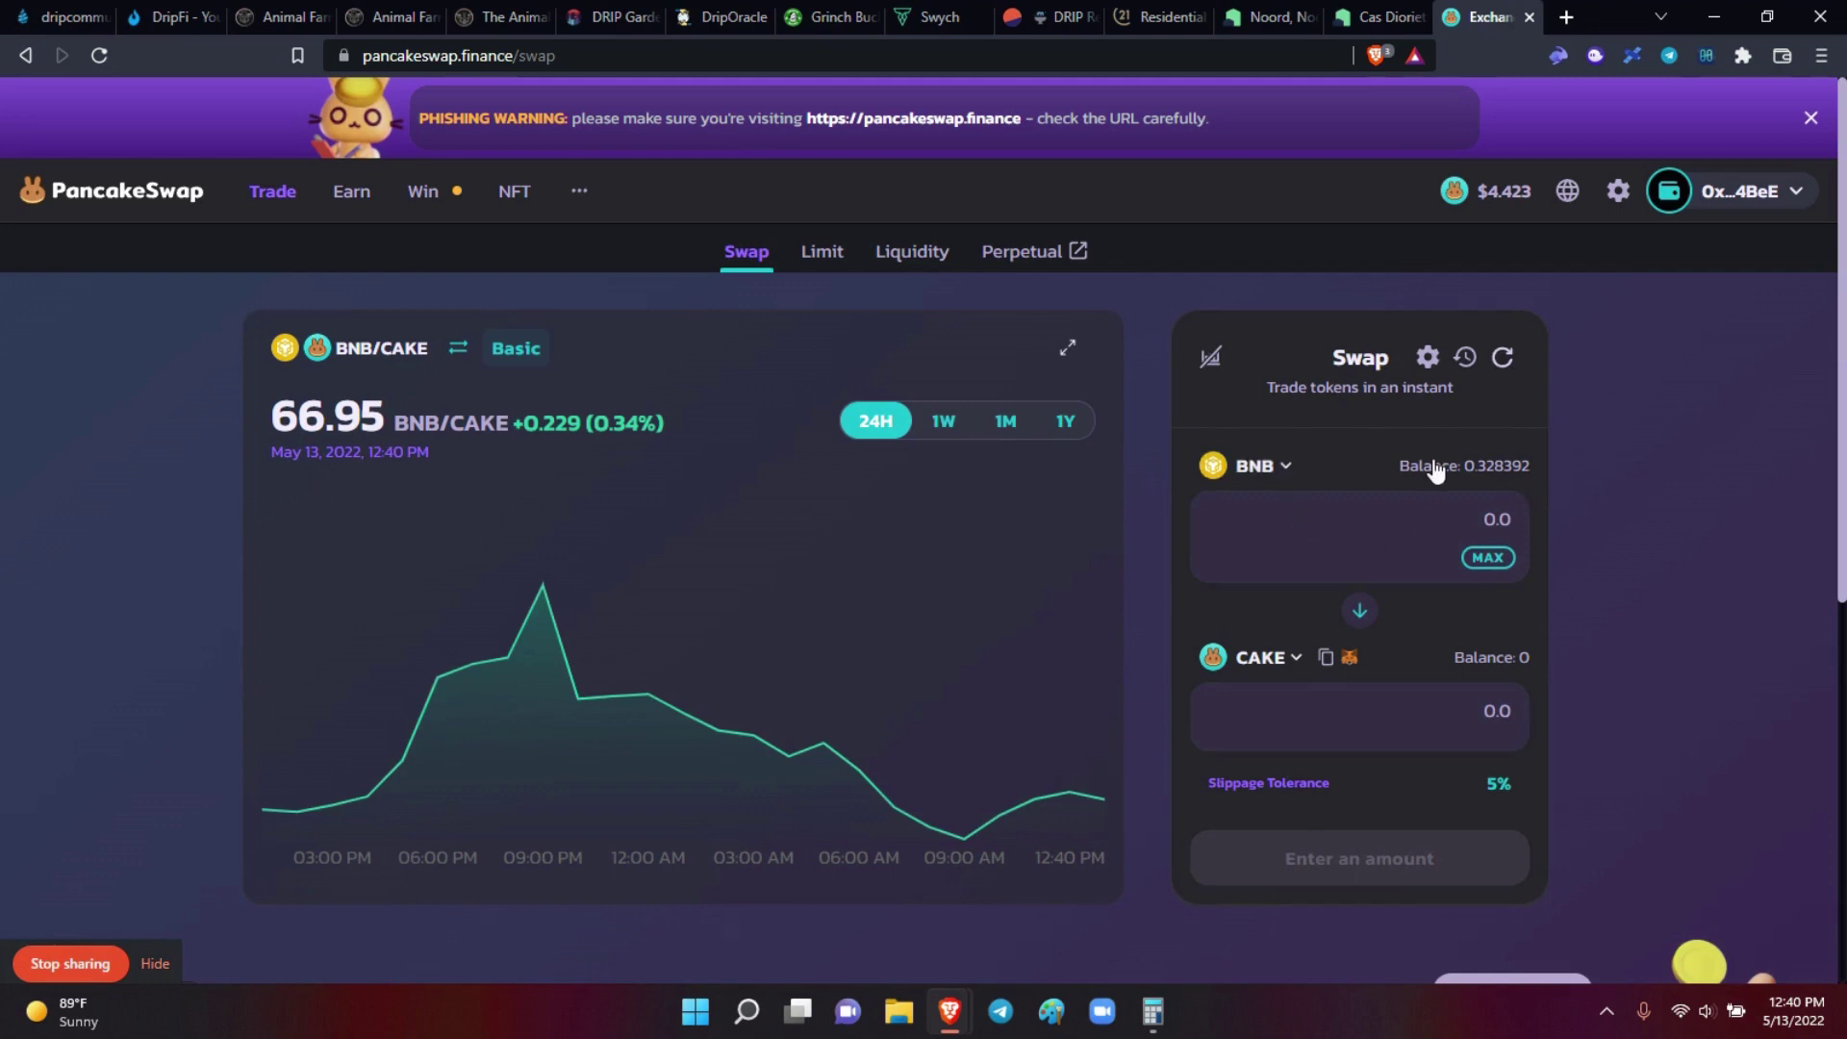
click(1298, 658)
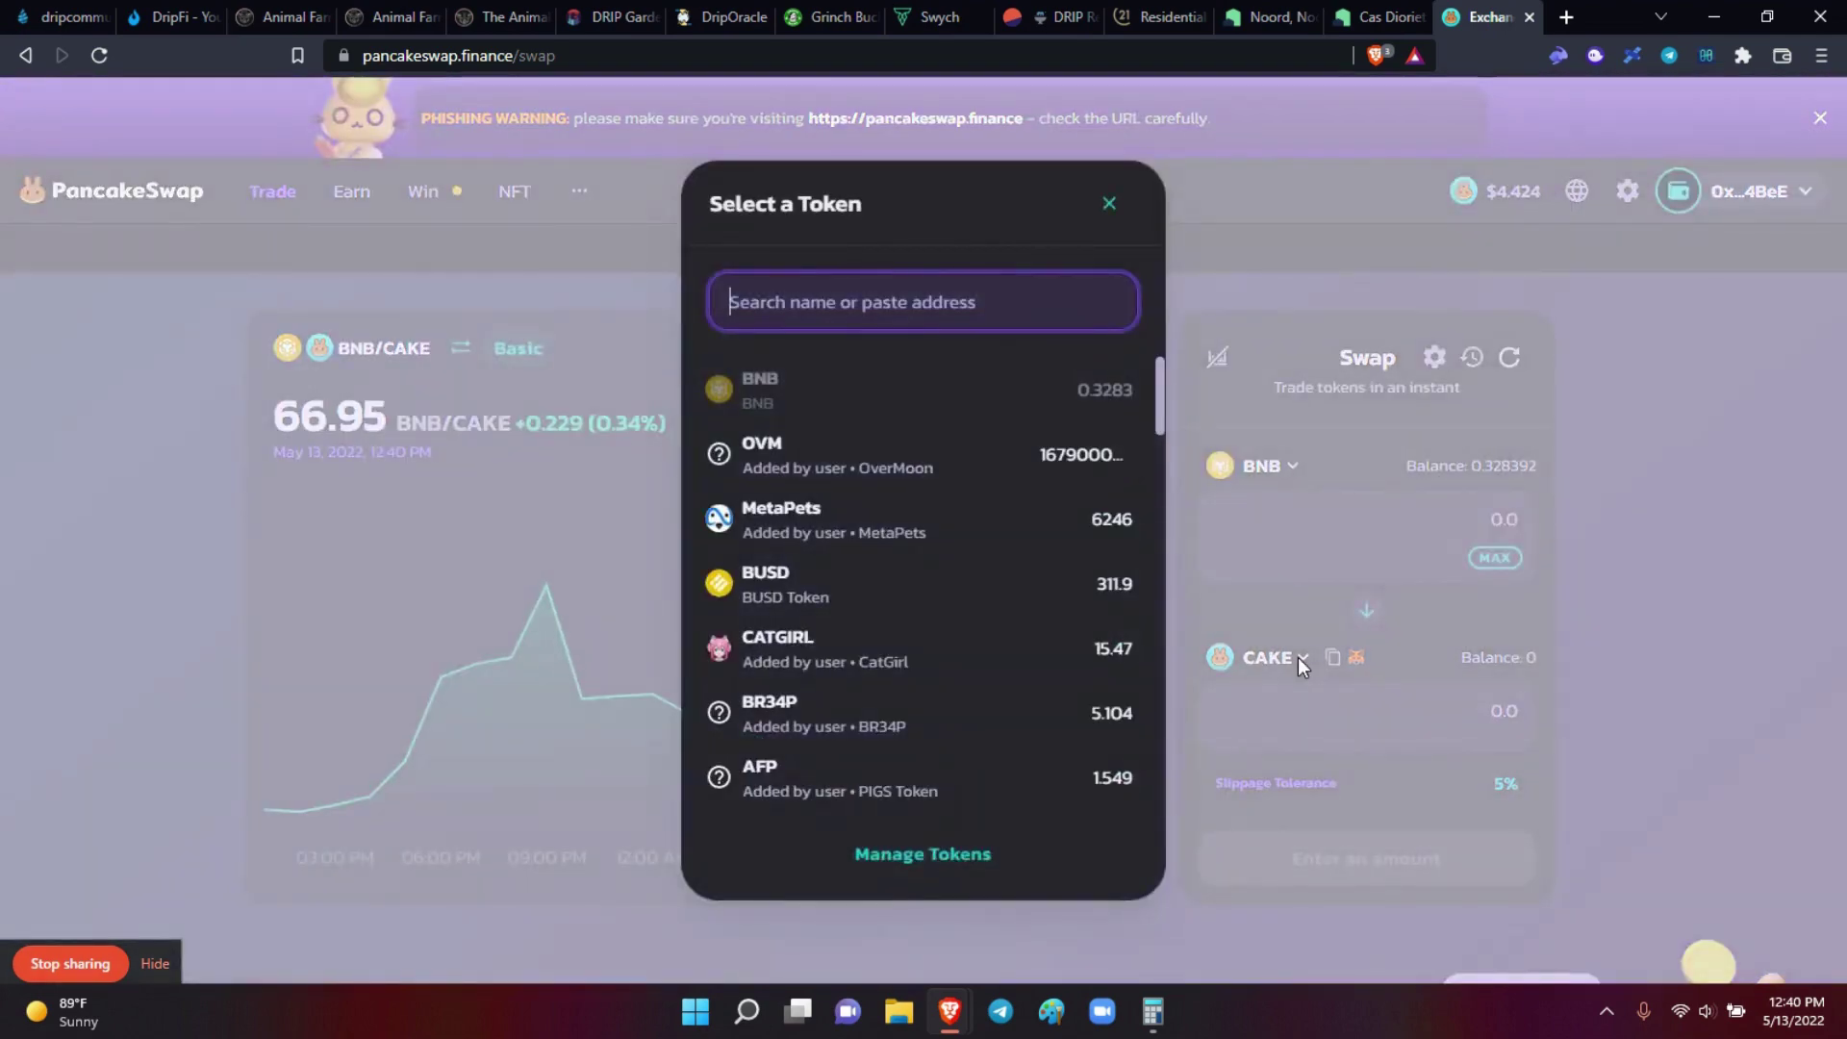
click(816, 767)
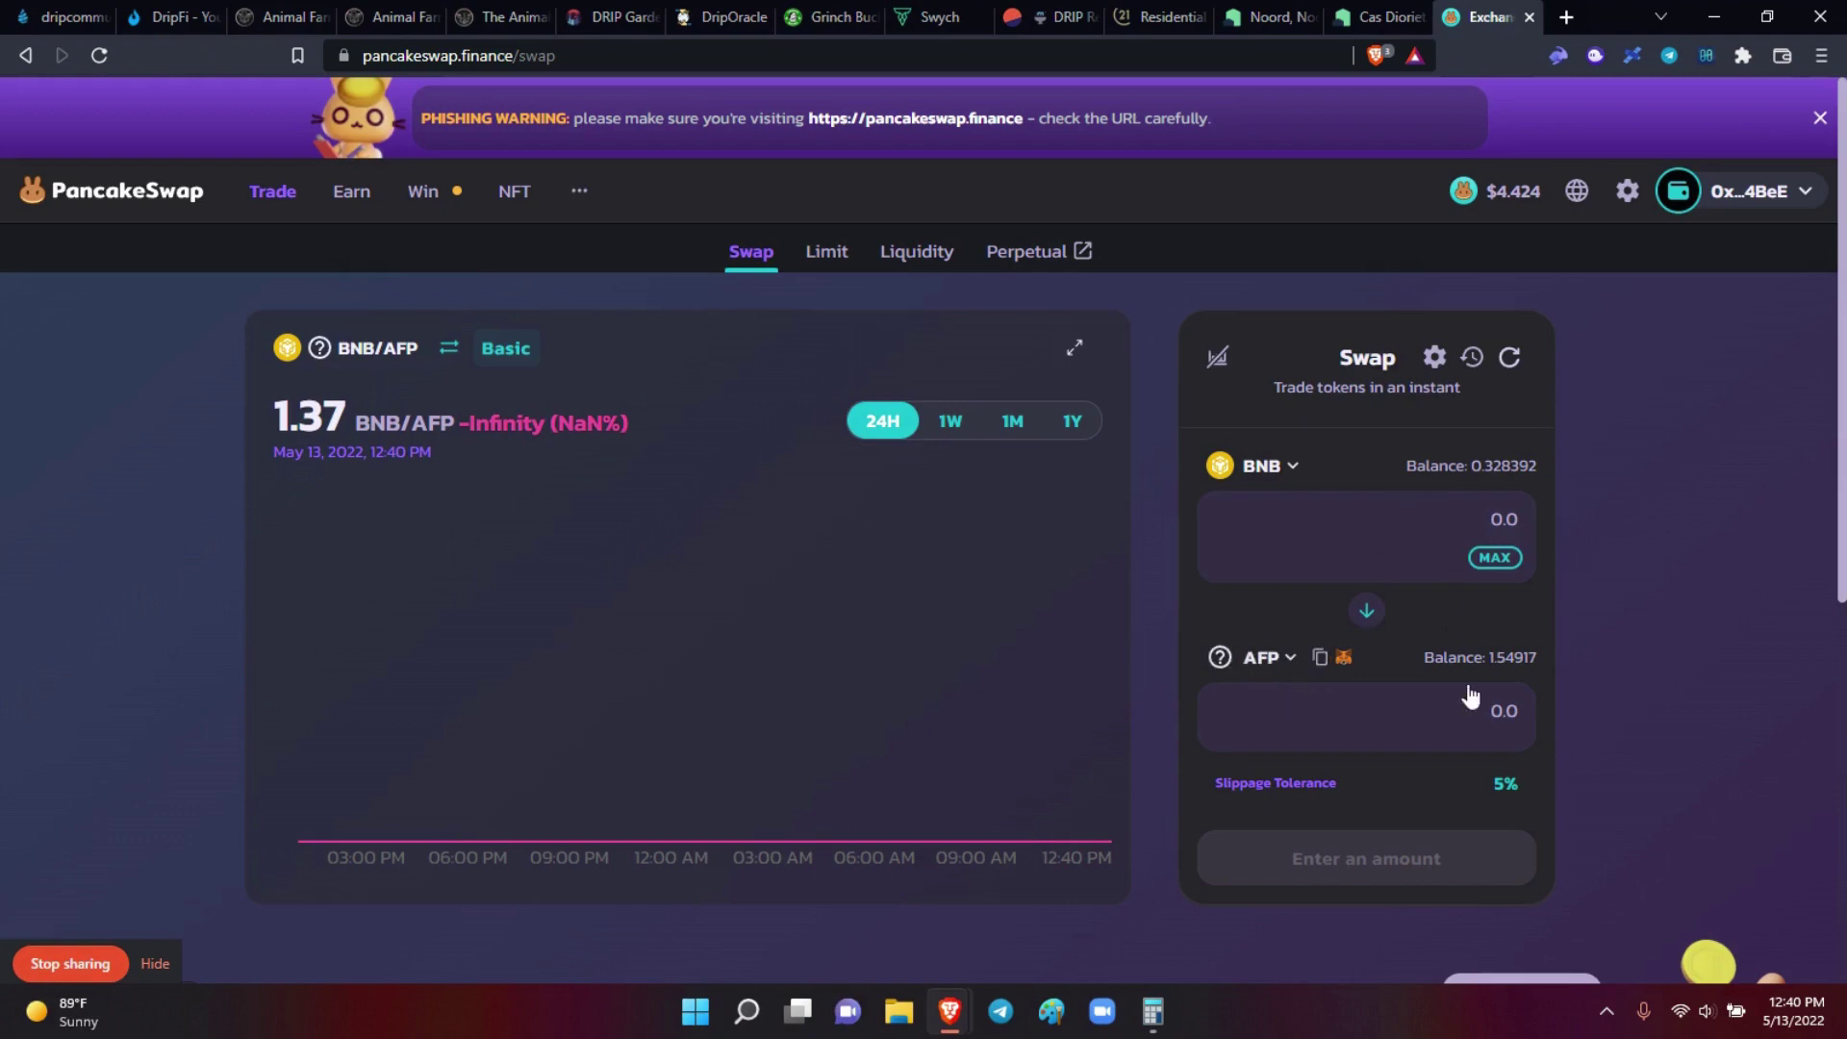
click(1520, 711)
text(1.5)
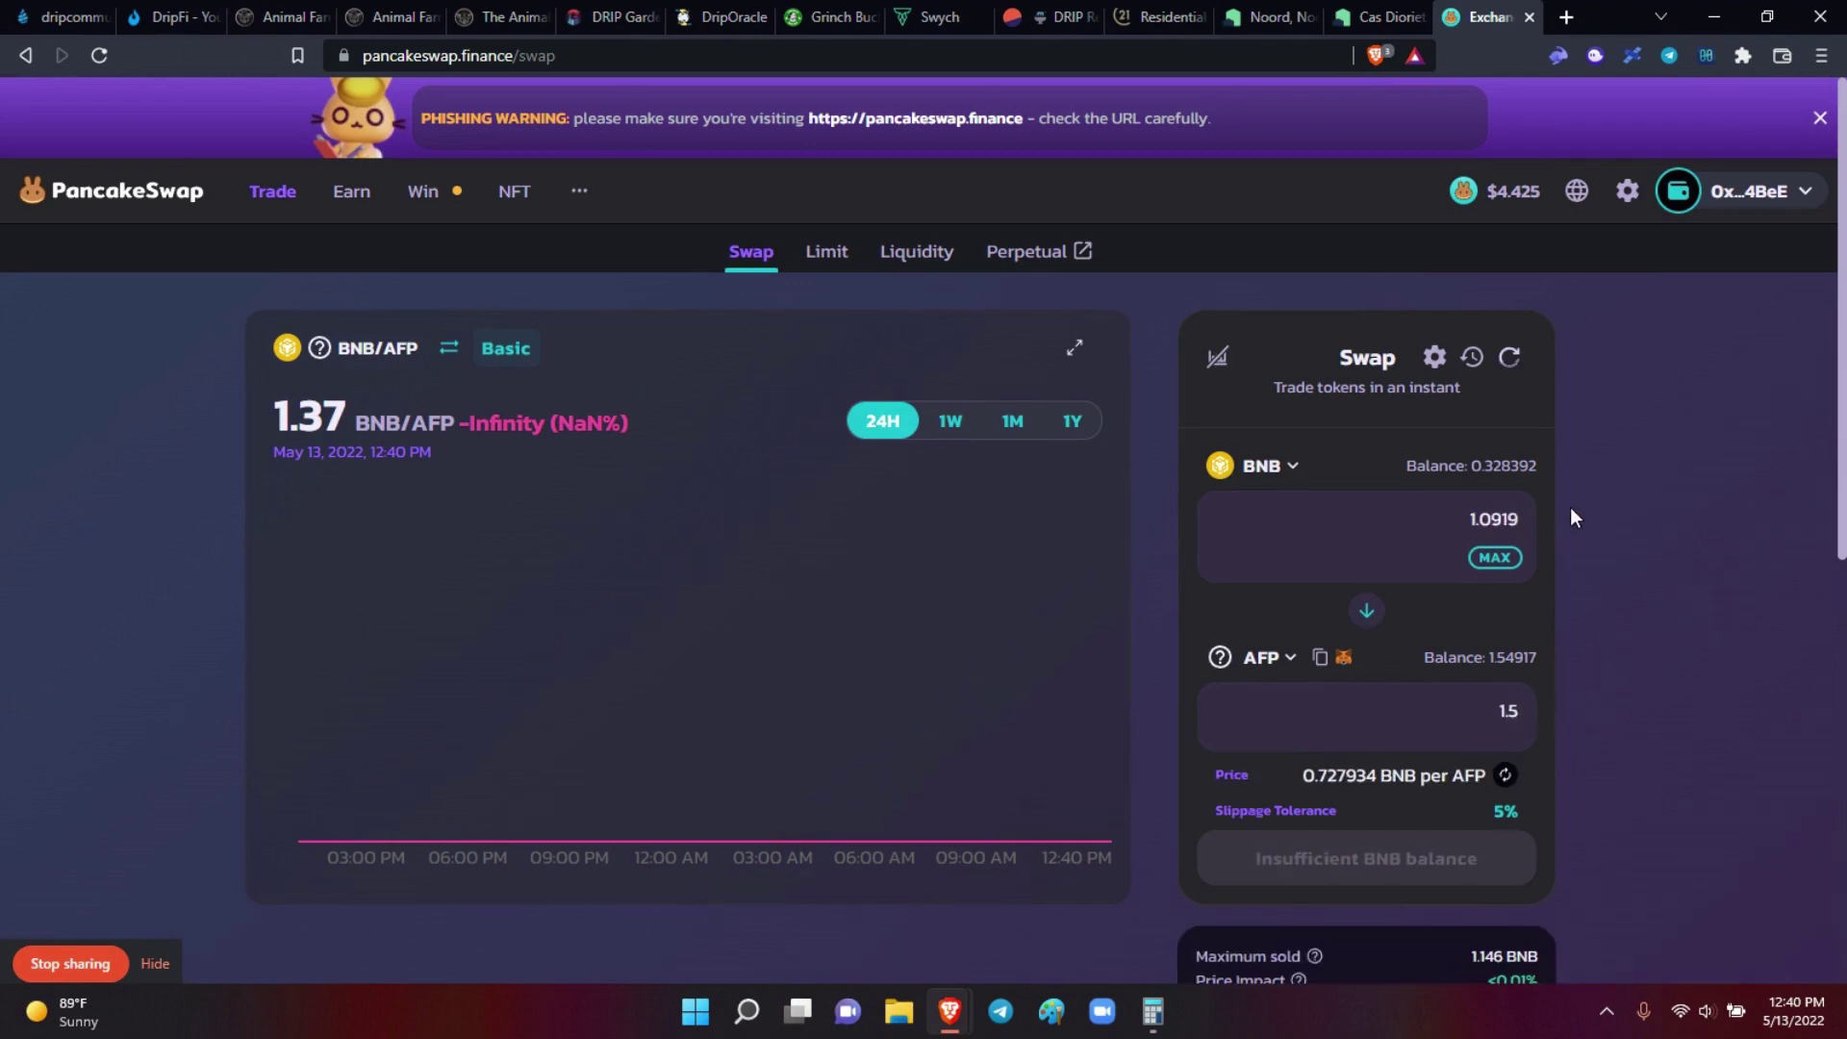
click(1495, 558)
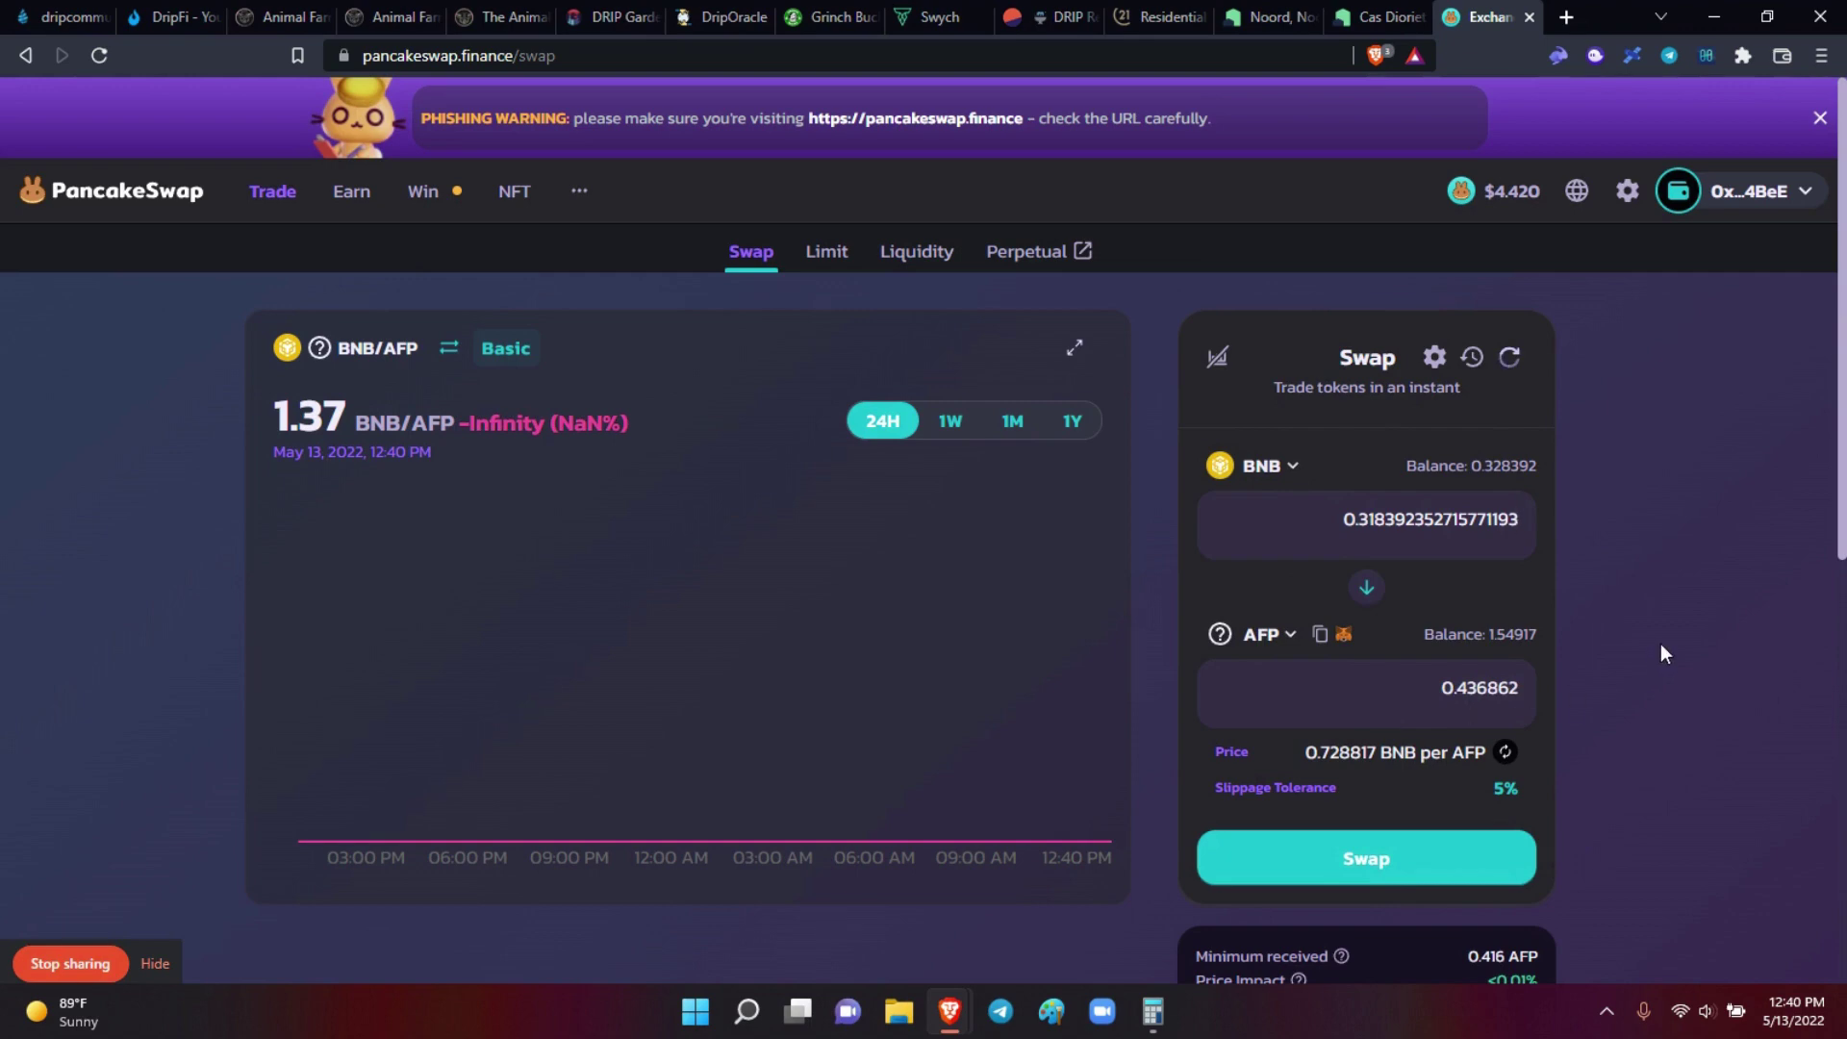
Step: Switch the output token to BUSD and request 214.59 BUSD, needing 0.728482 BNB
click(1287, 637)
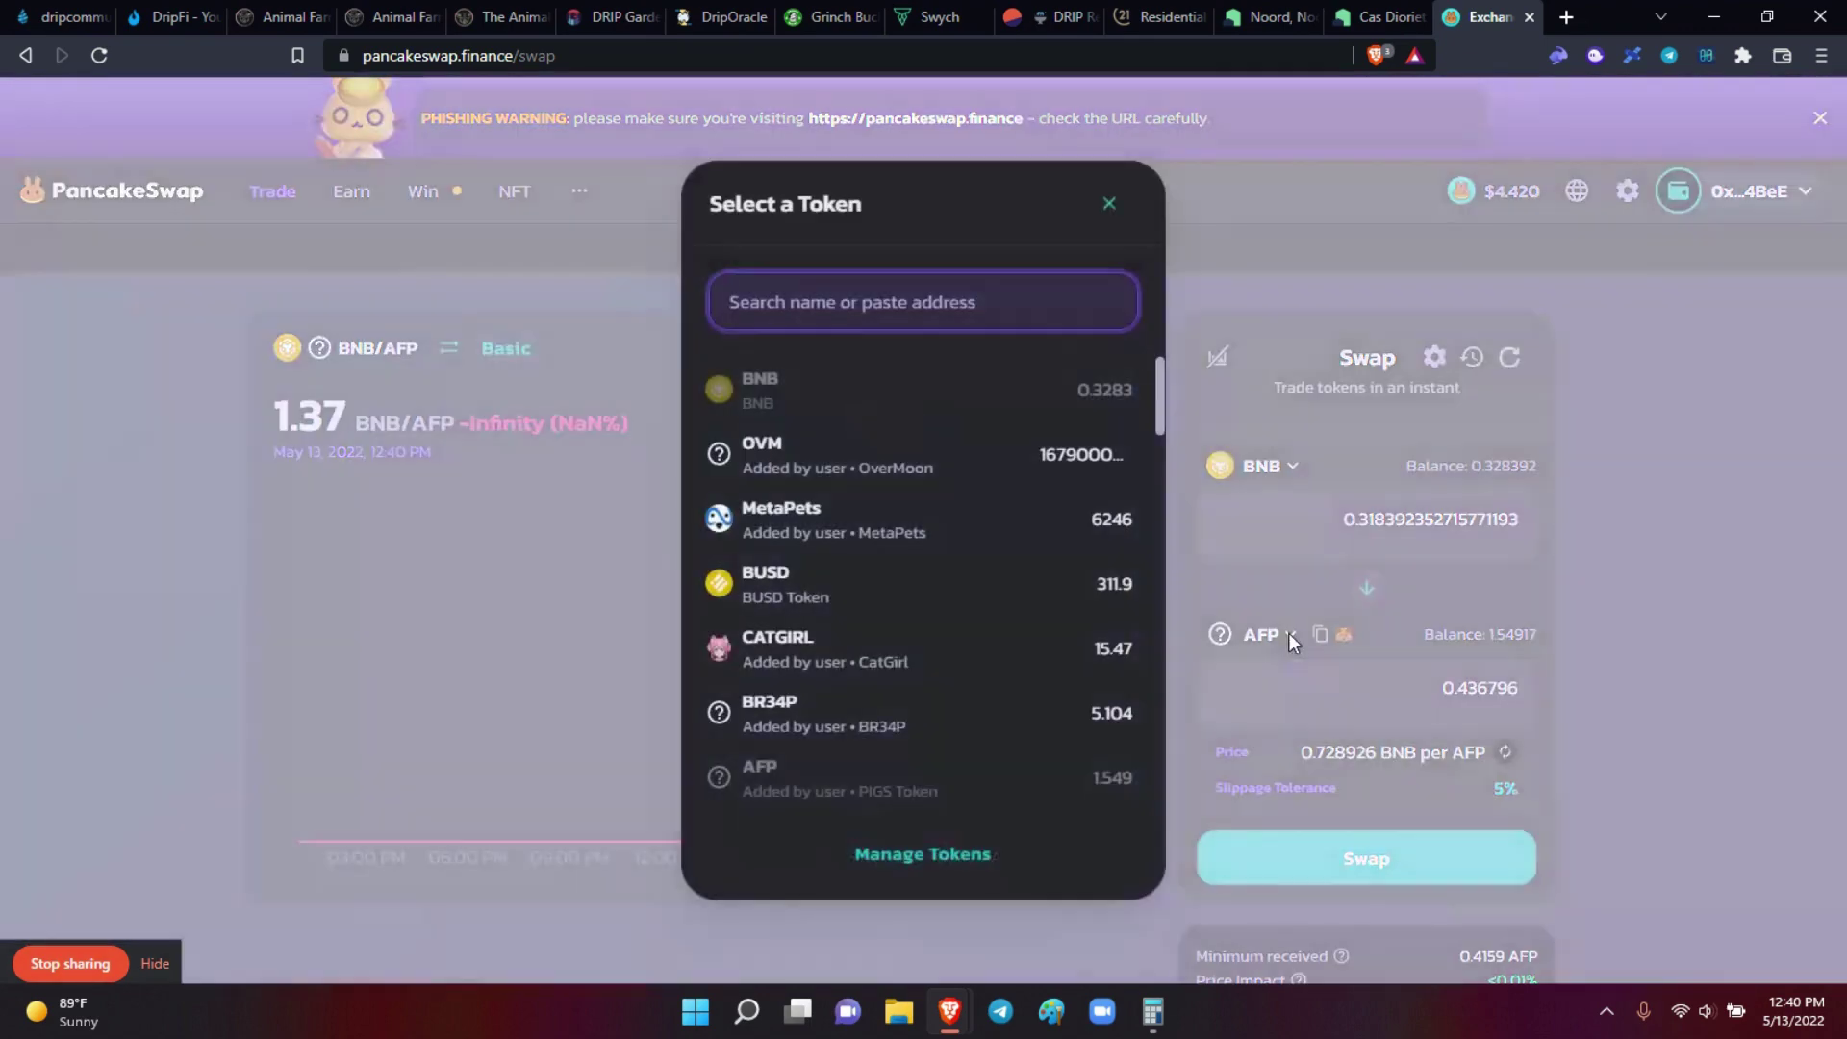
click(907, 573)
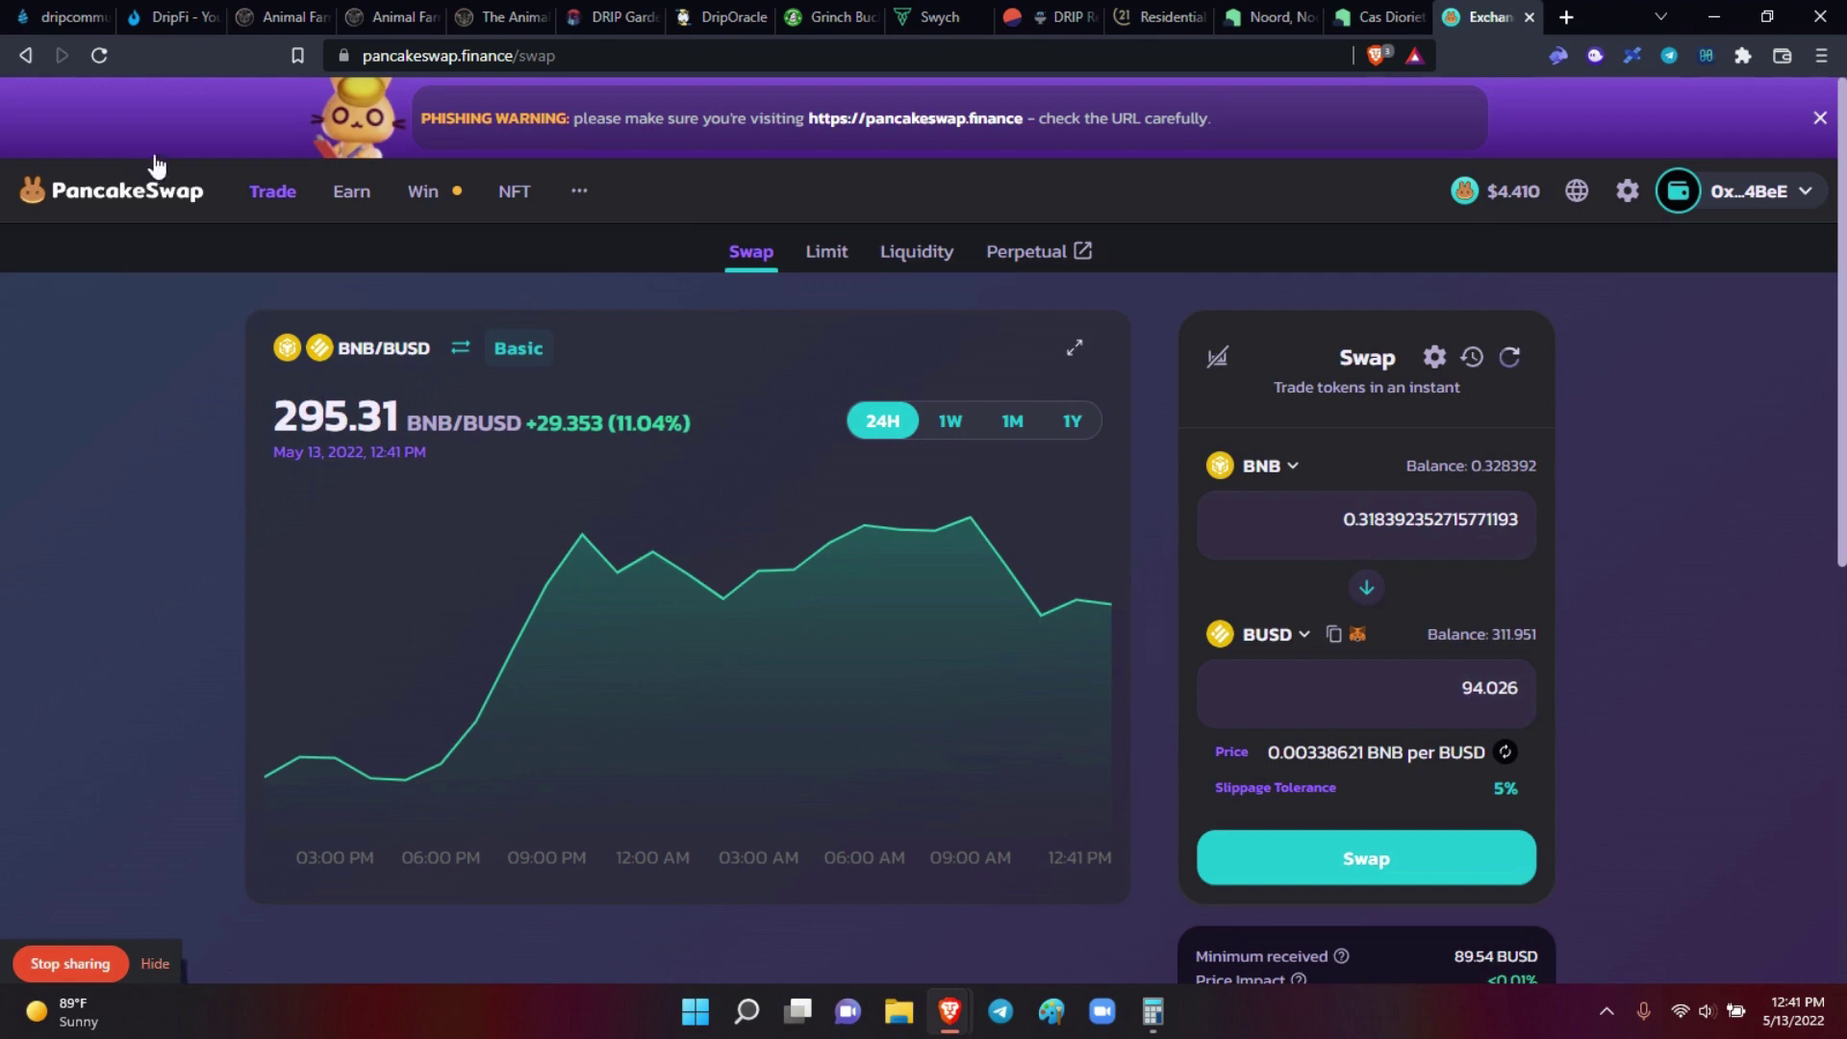
click(263, 16)
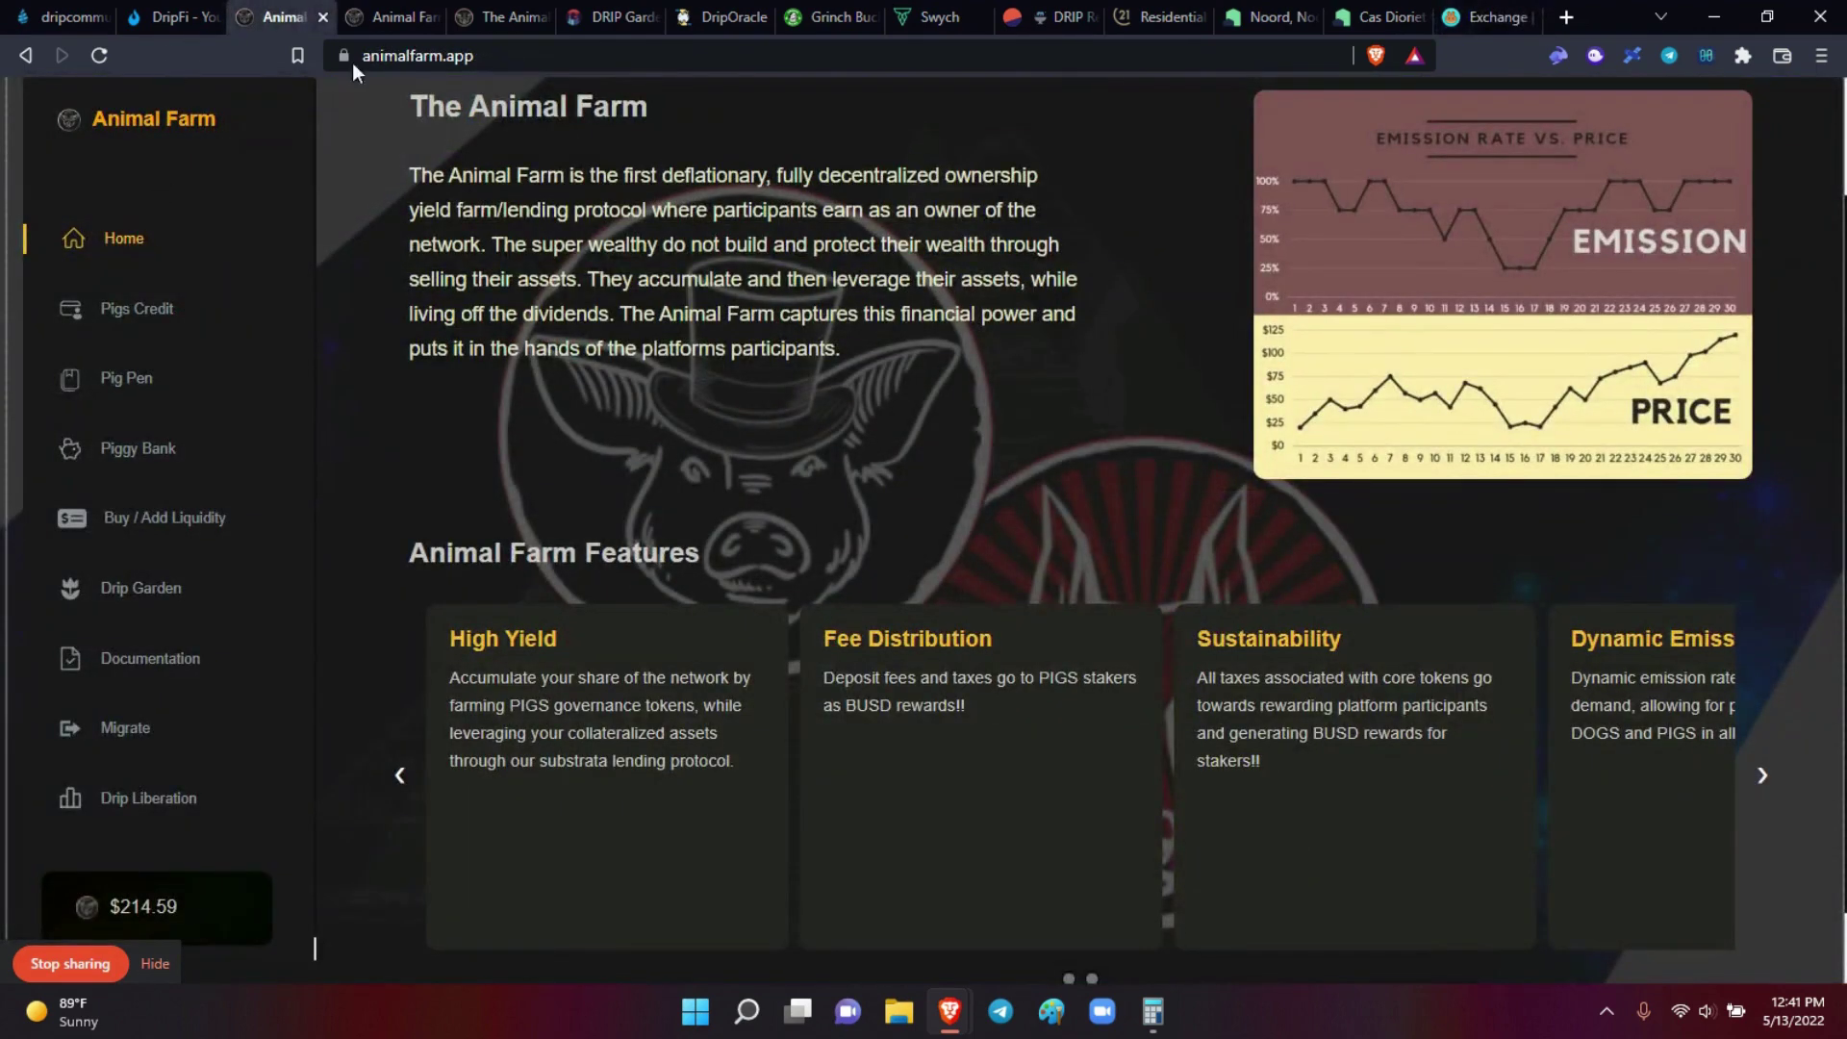
click(1489, 17)
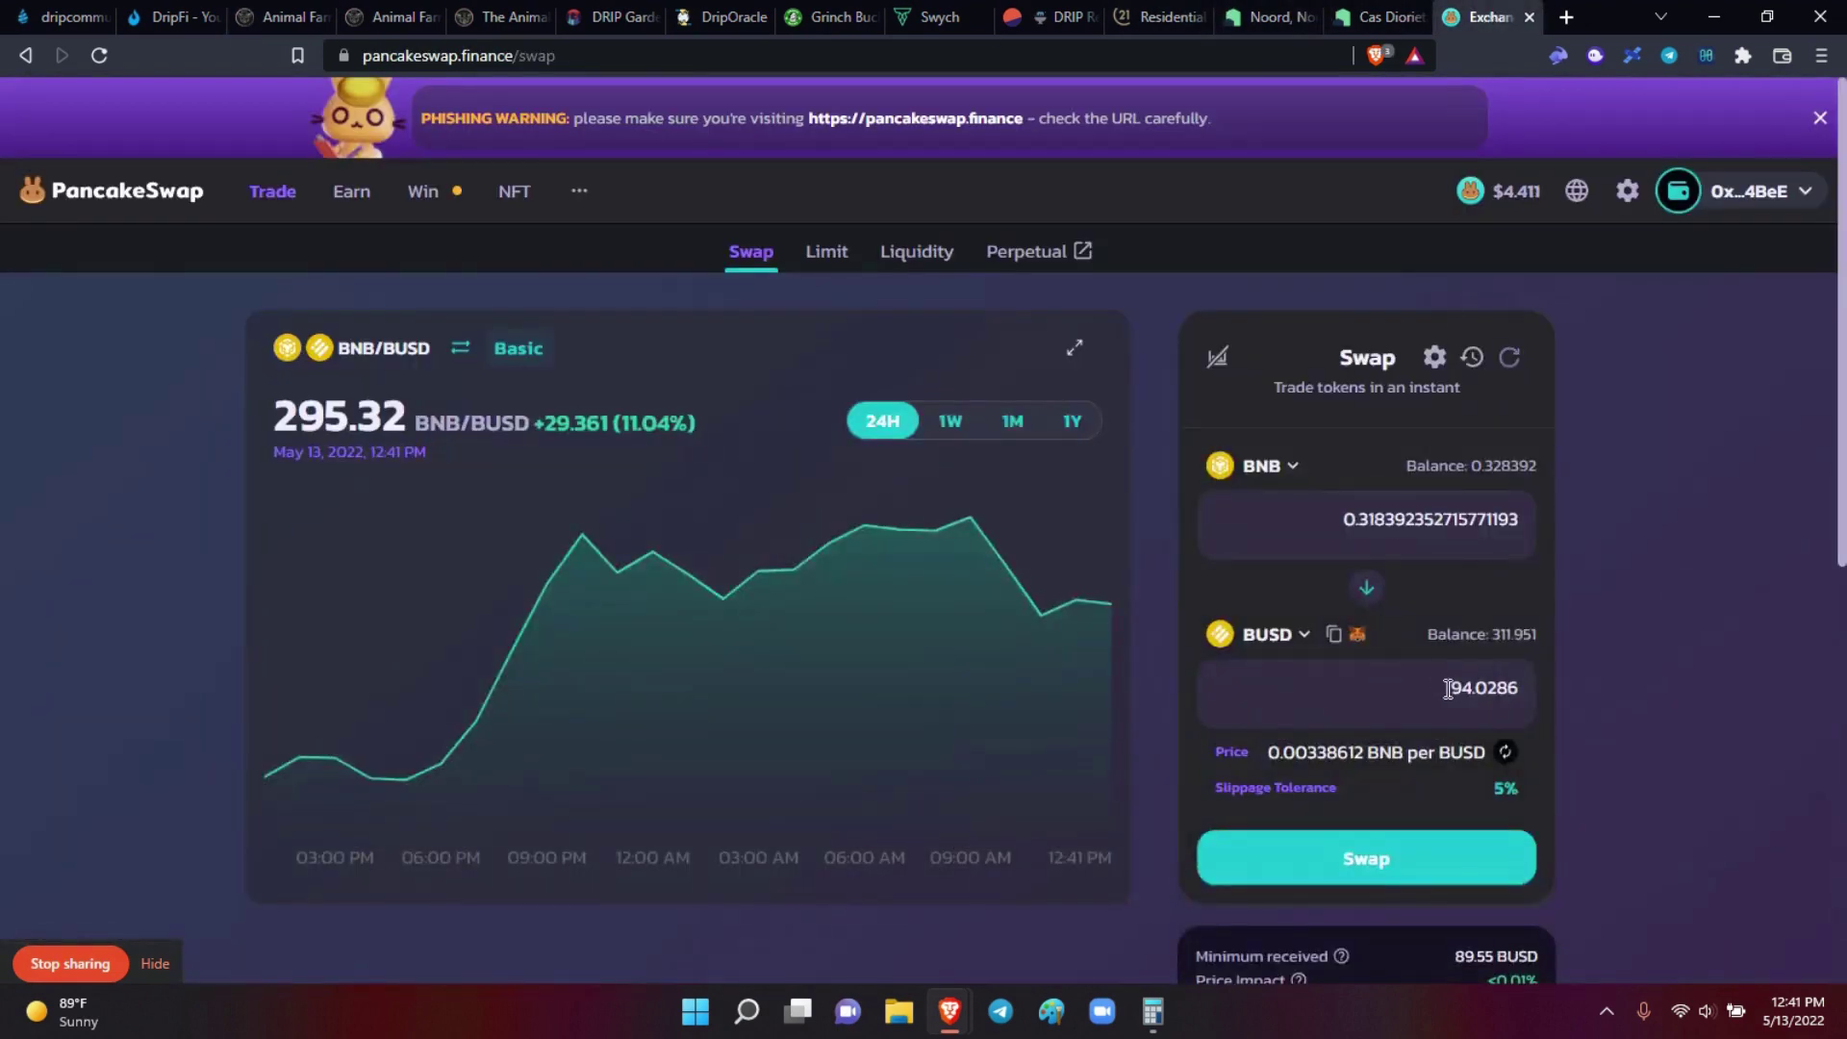
drag(1445, 687, 1584, 681)
text(21)
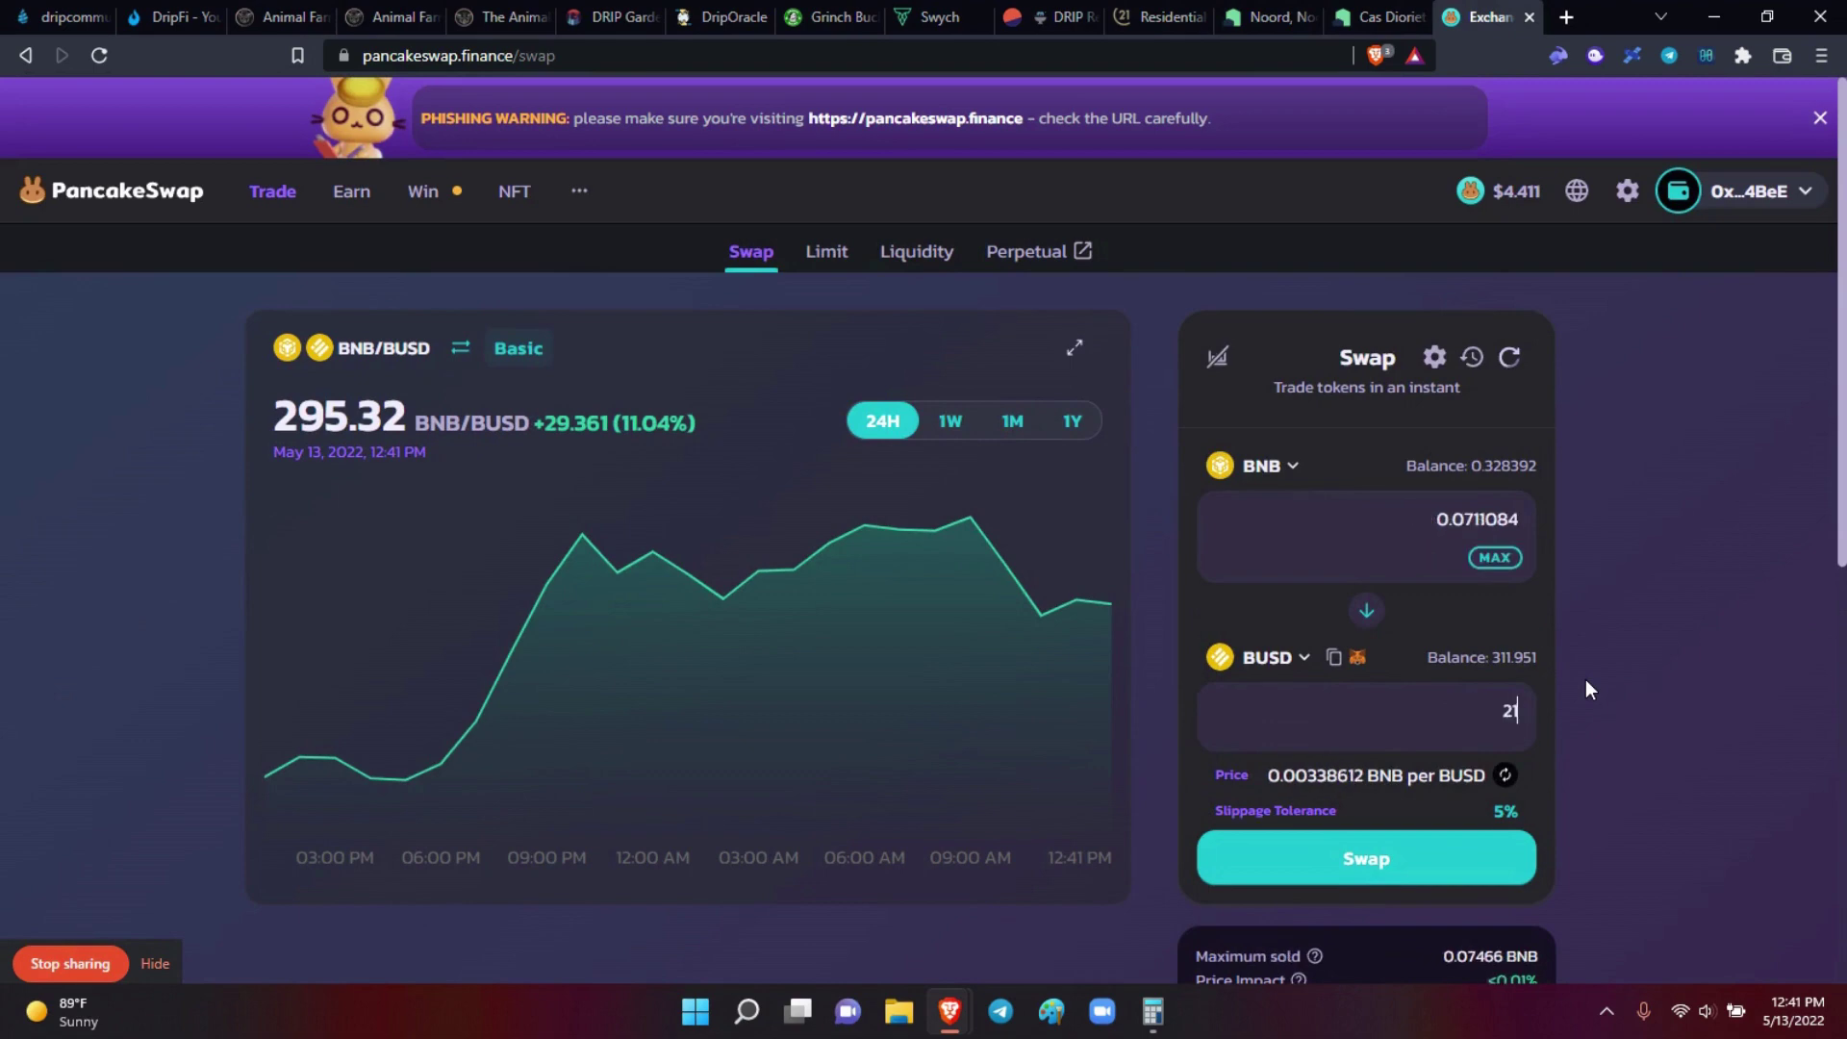
text(4.59)
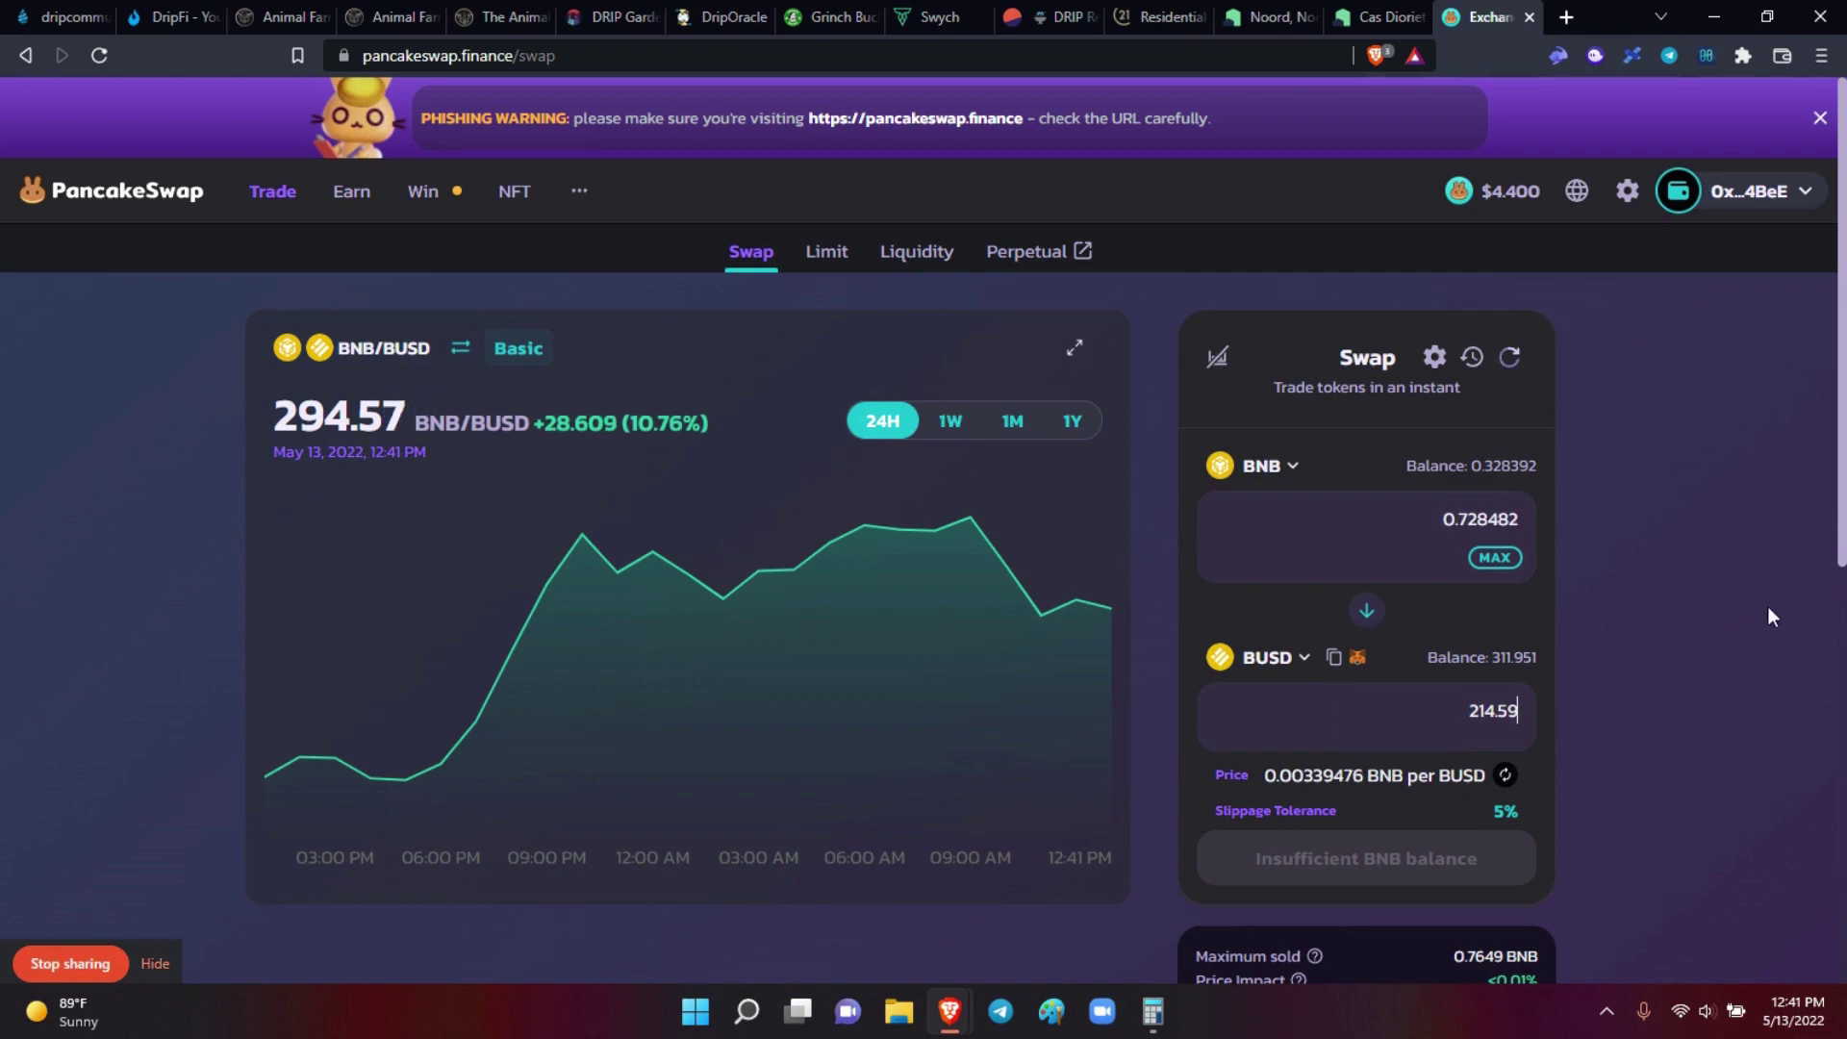
Step: Return to the PIGS Token (AFP) info page, now priced at $215.30
click(264, 16)
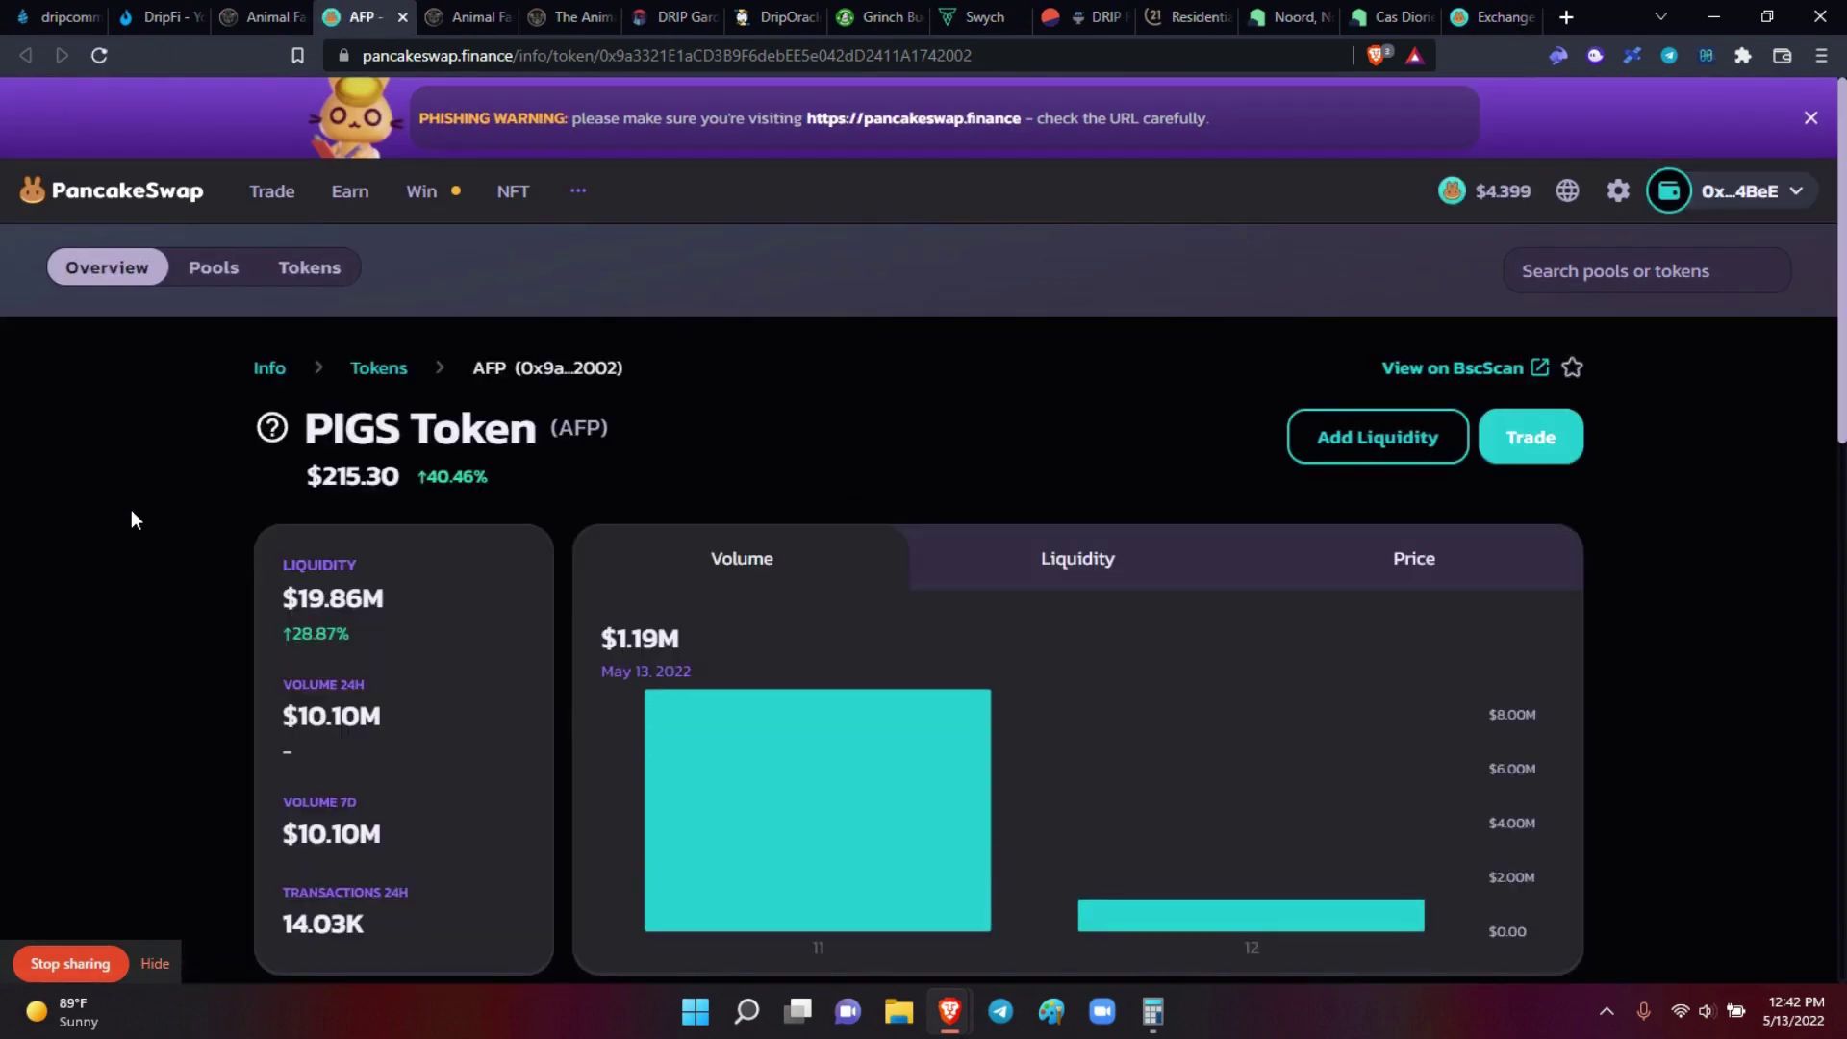
scroll(133, 519, down, 1)
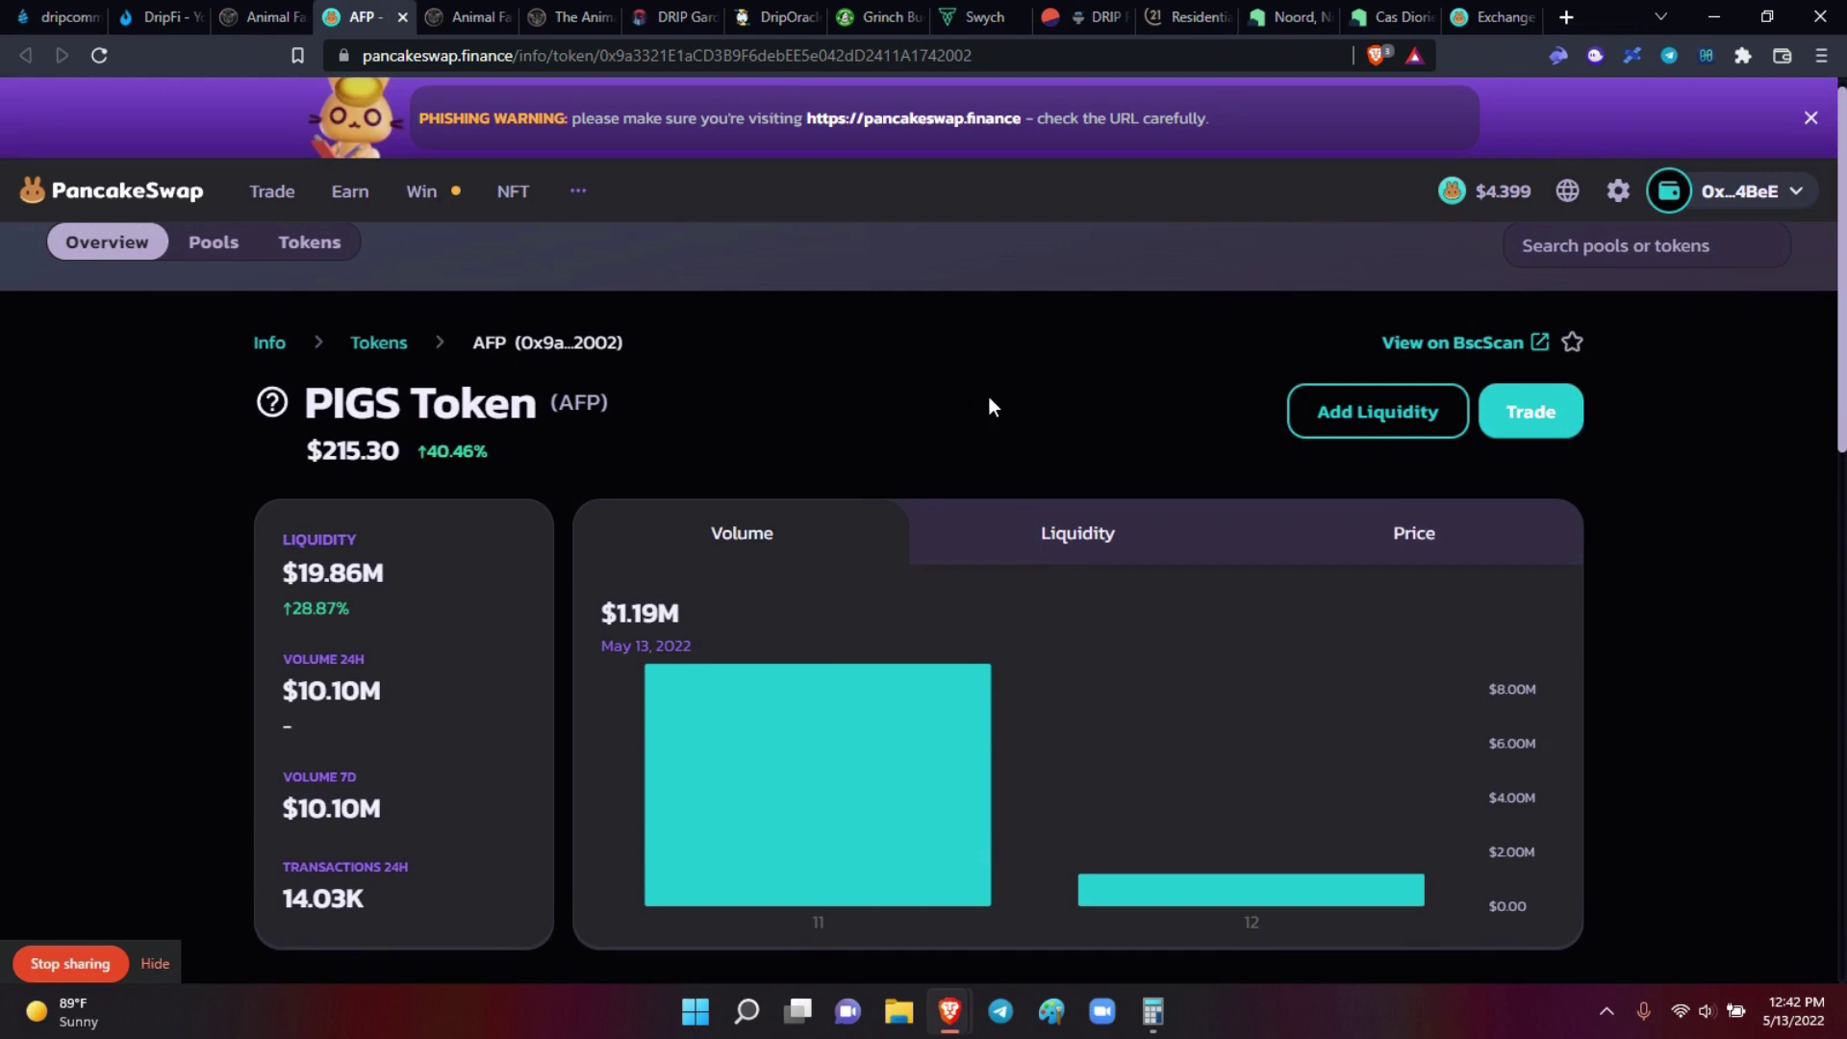
Step: Open Add Liquidity for AFP and select BUSD as its pair at 215.129 BUSD per AFP
click(1382, 420)
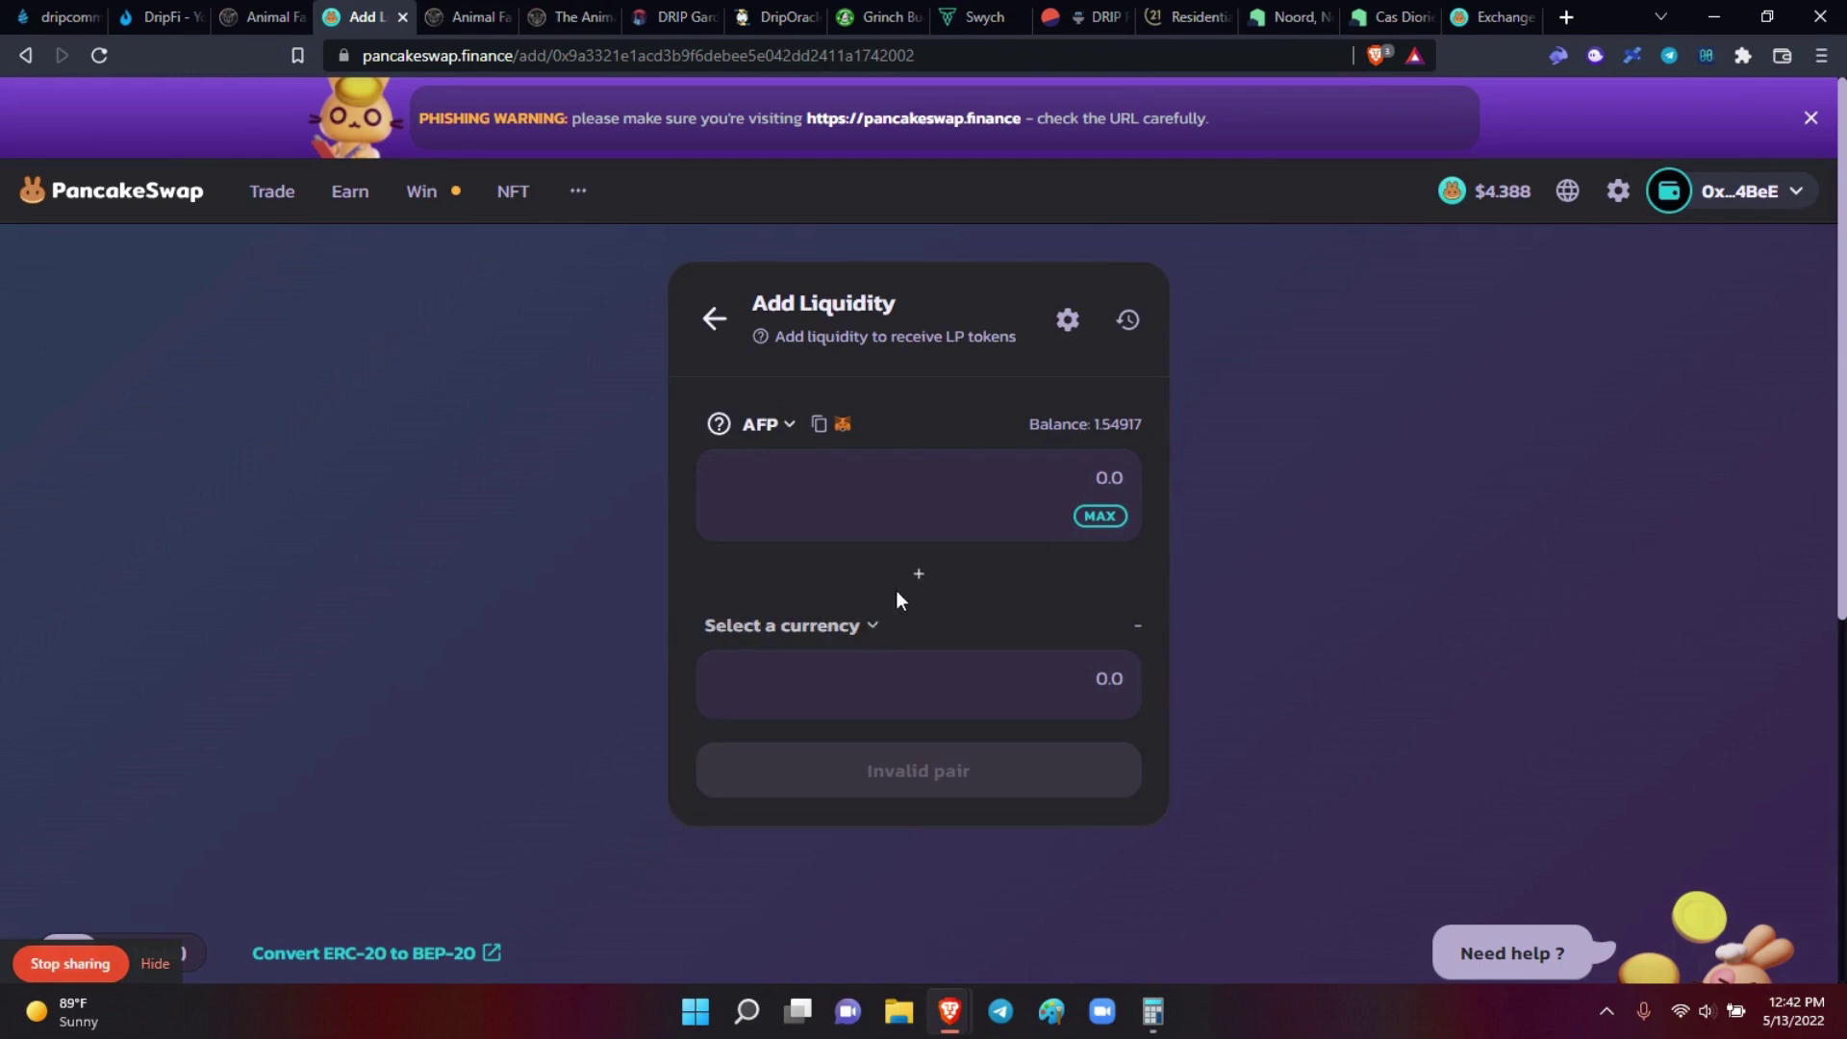
click(873, 632)
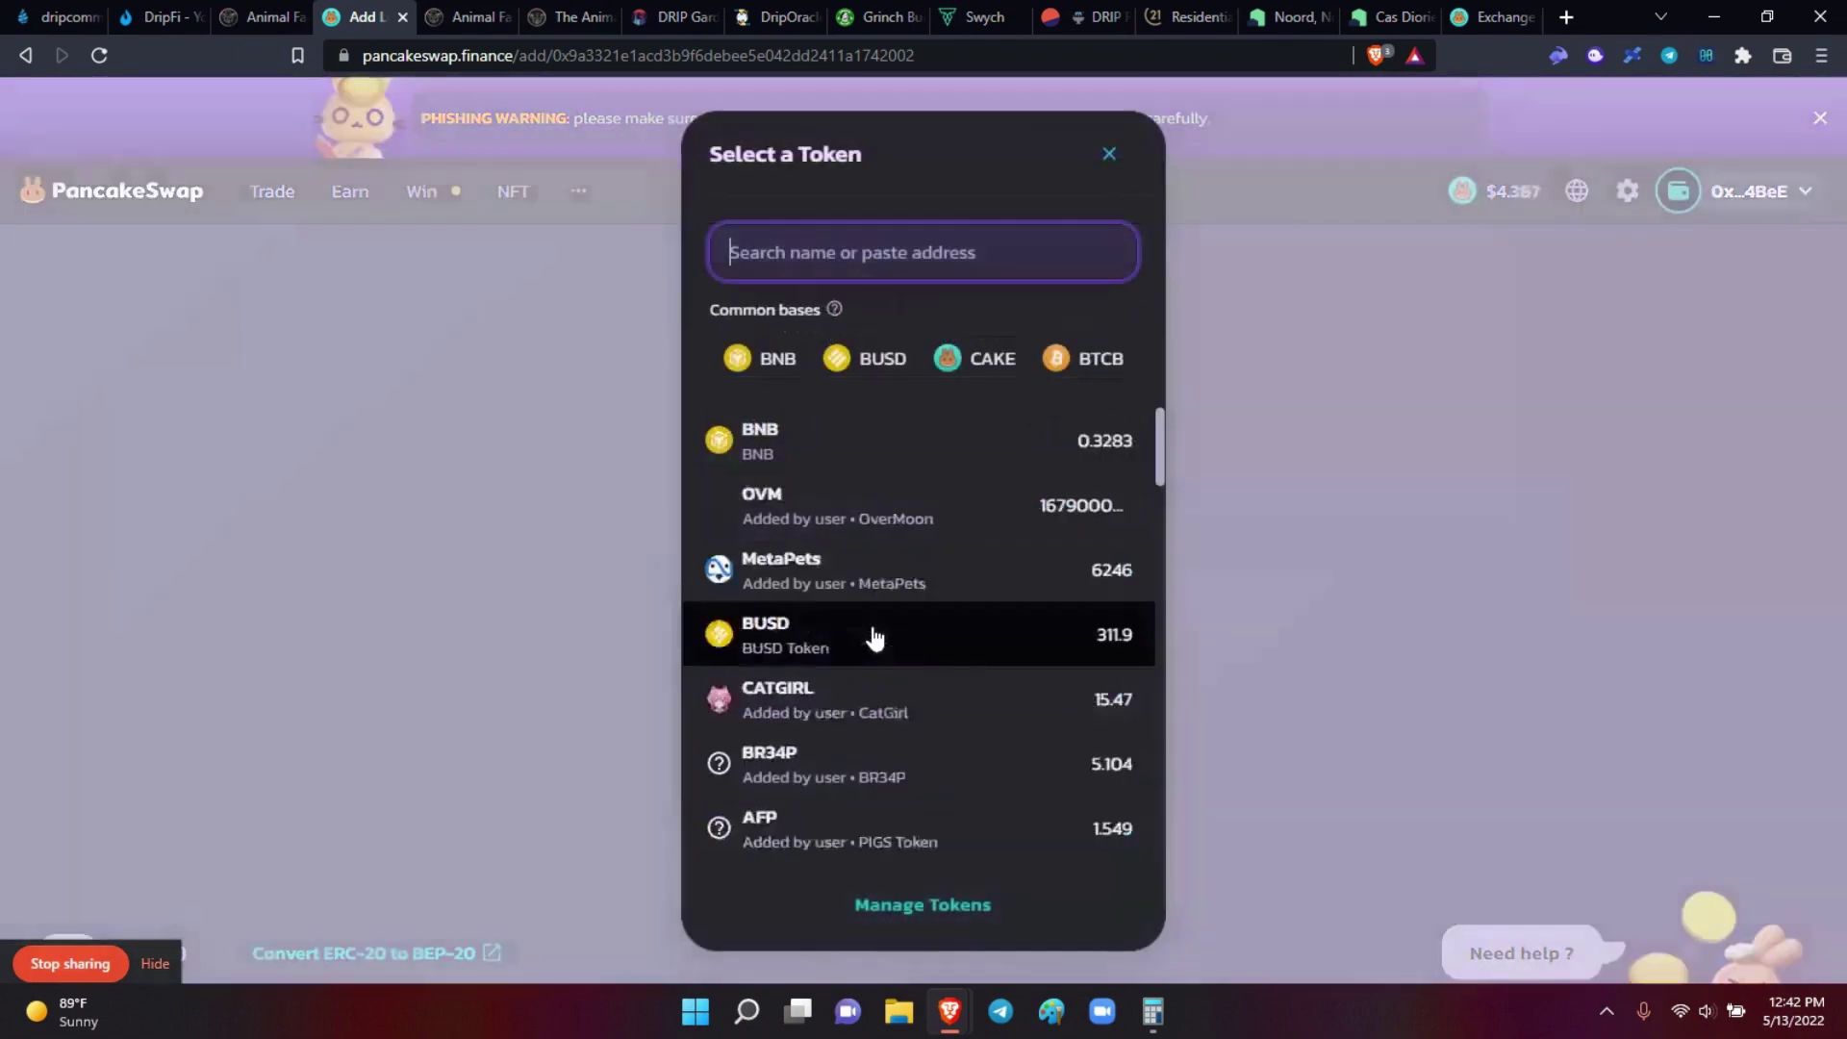
click(873, 635)
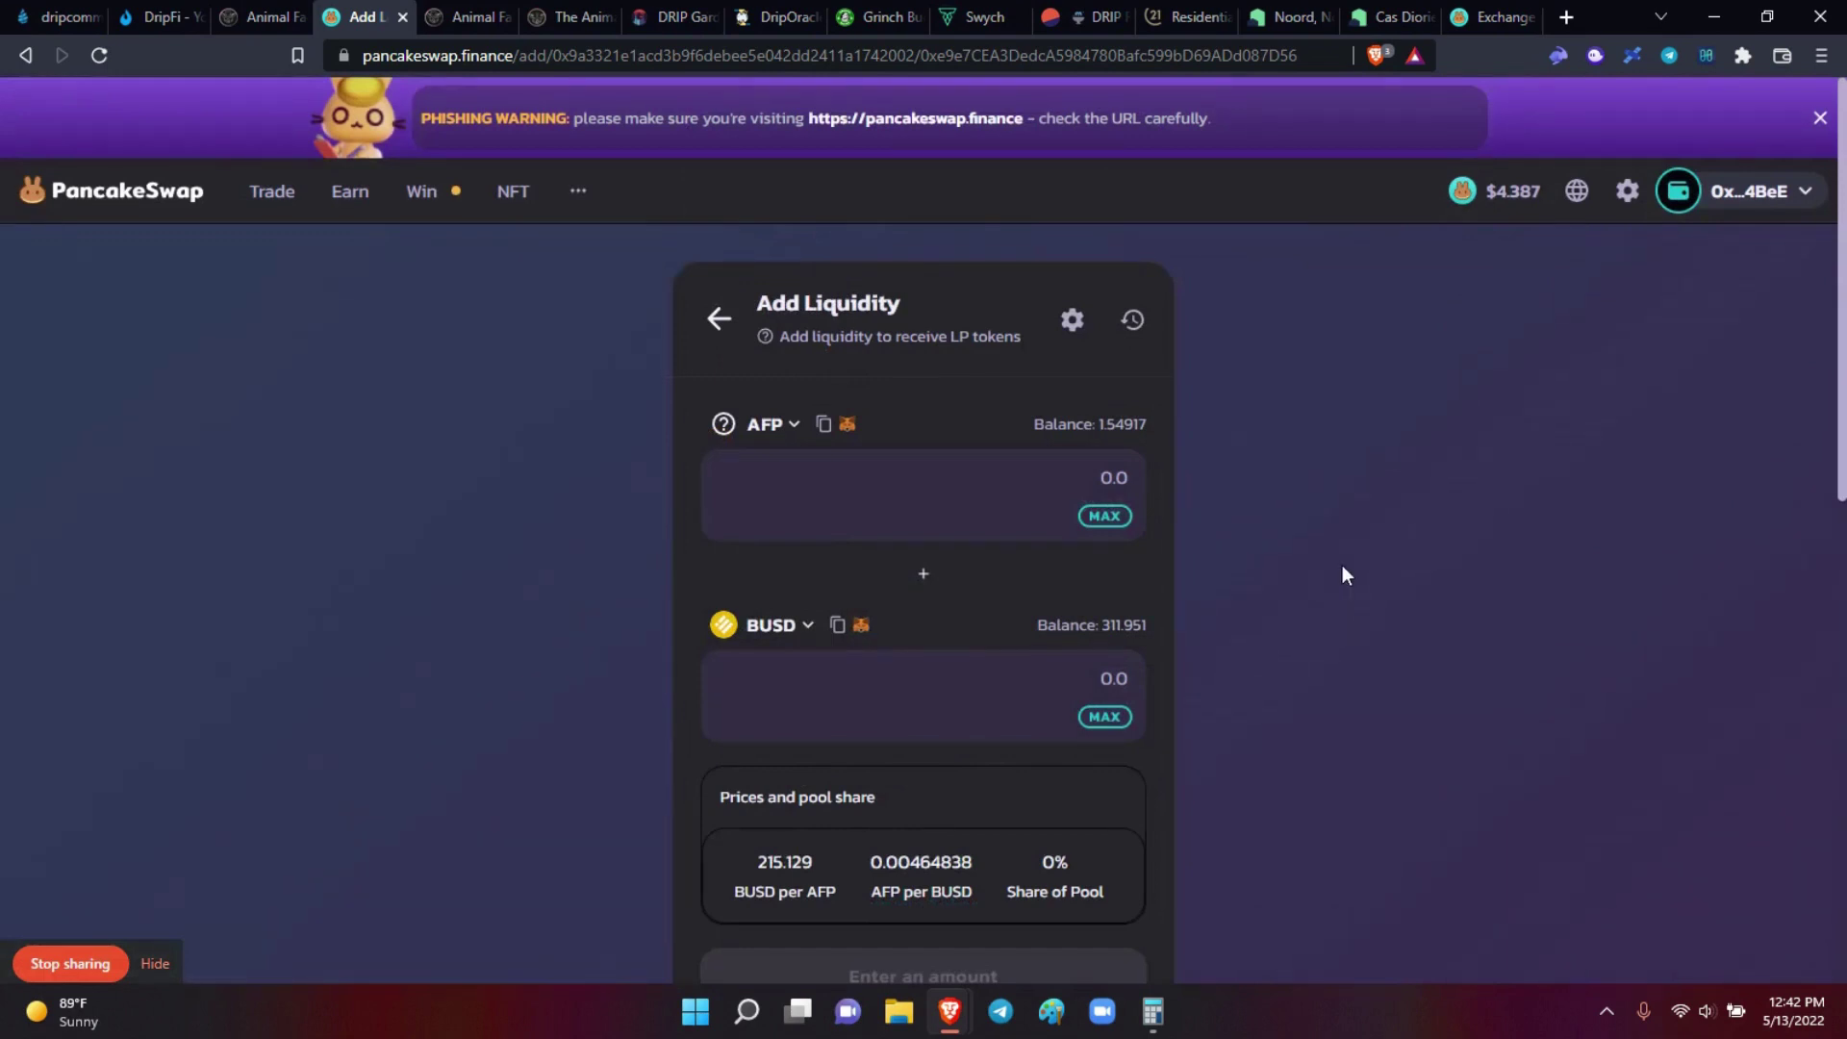
scroll(1448, 739, down, 1)
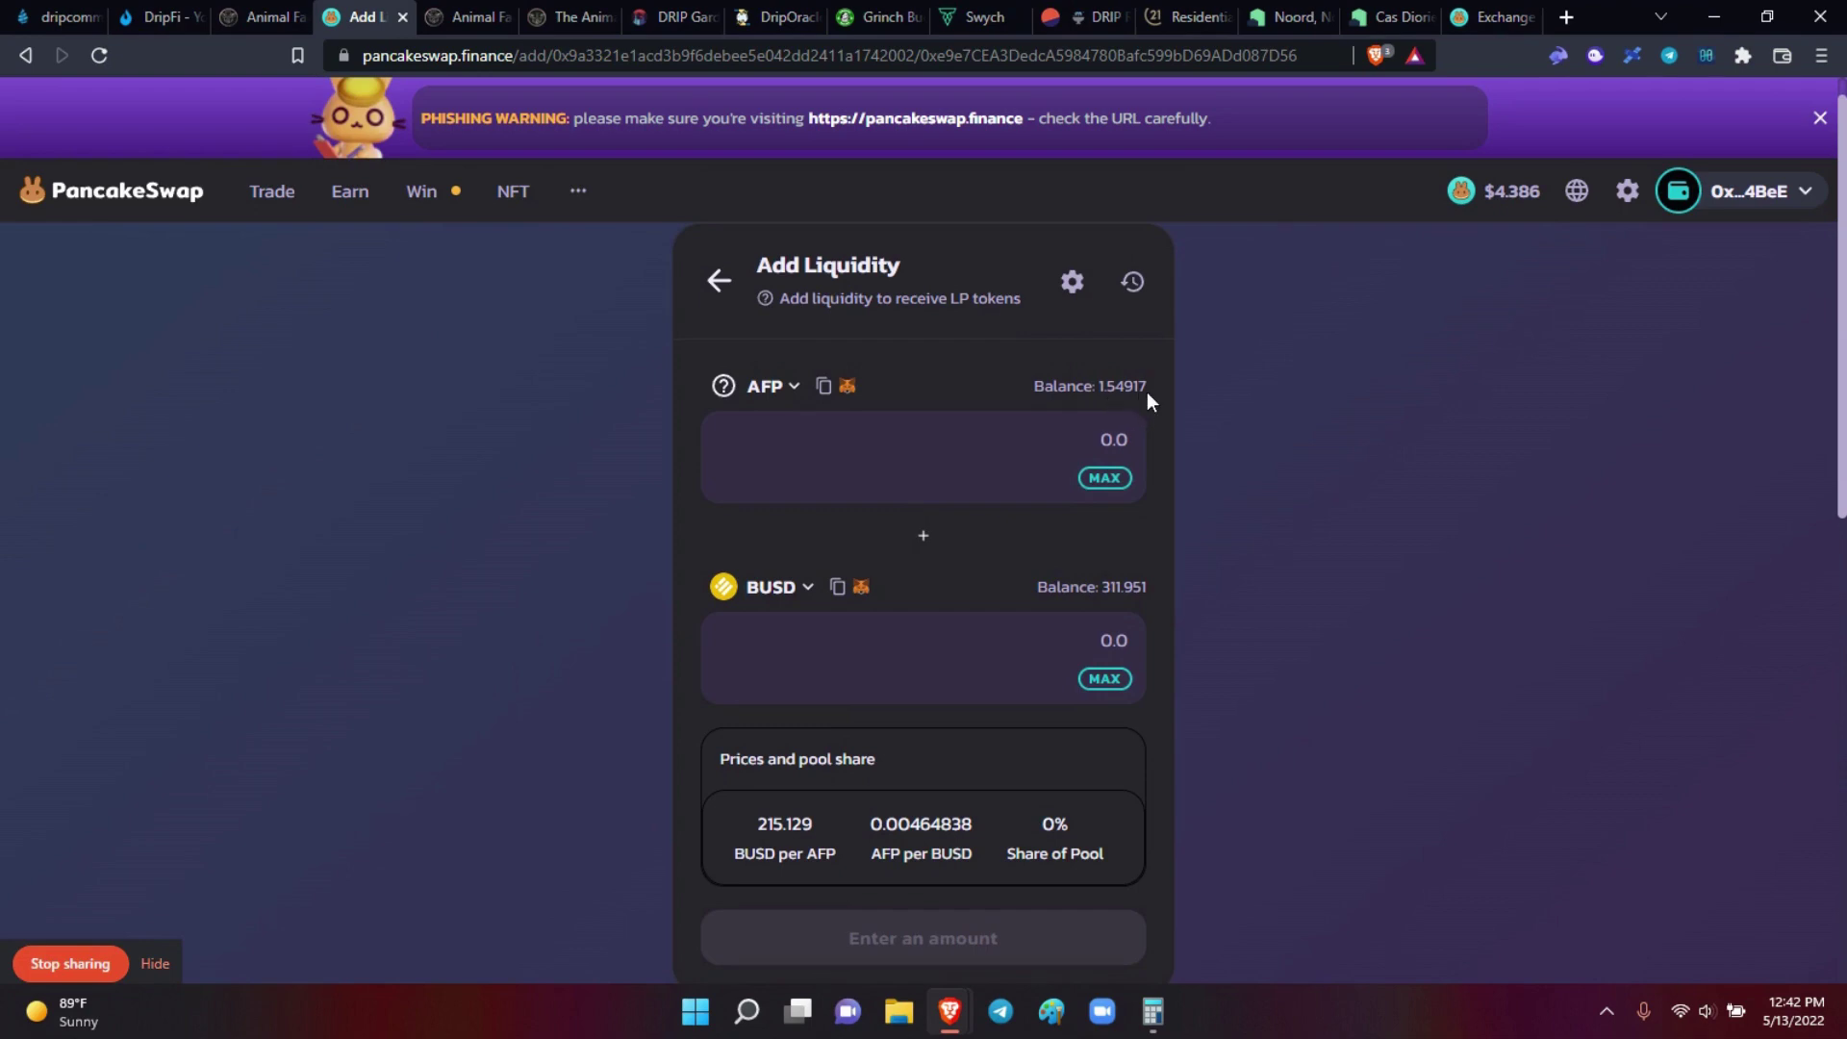
Step: Enter 1.45006 AFP via MAX and the full 311.951 BUSD balance
click(1104, 478)
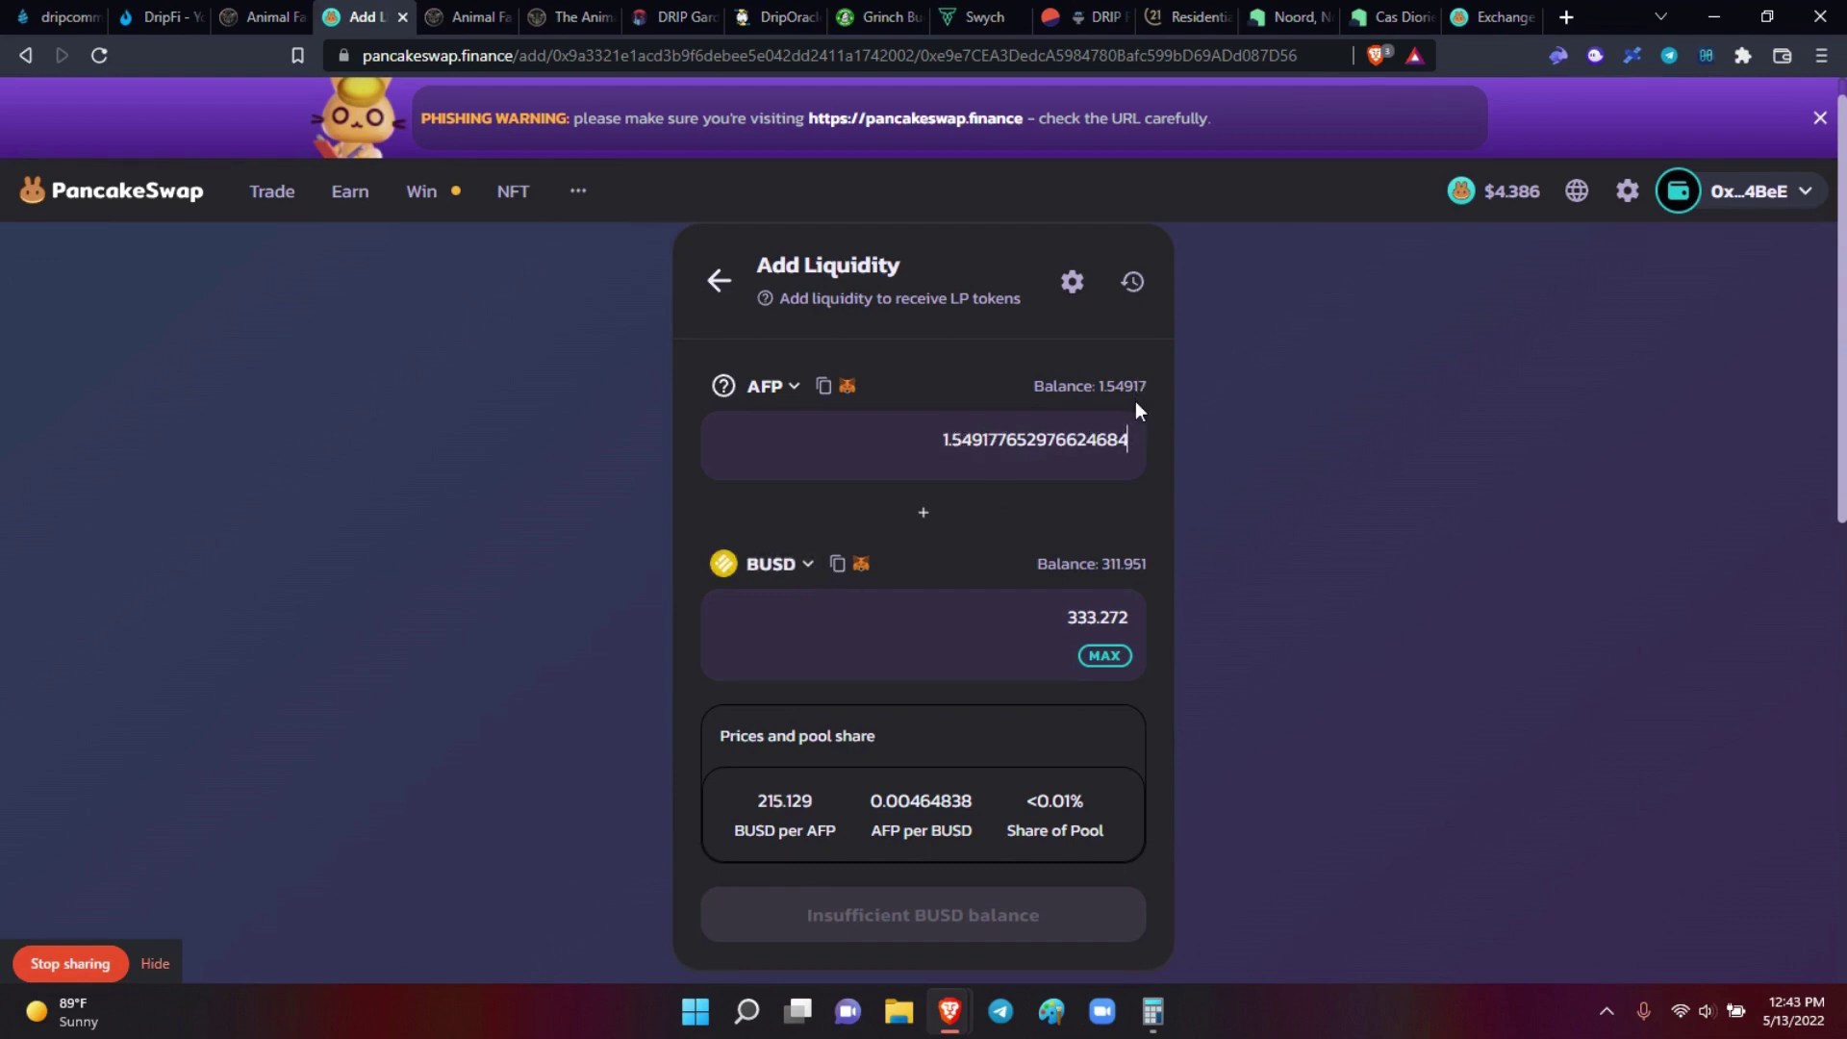
key(BackSpace)
key(BackSpace)
key(BackSpace)
key(BackSpace)
key(BackSpace)
key(BackSpace)
key(BackSpace)
key(BackSpace)
key(BackSpace)
key(BackSpace)
key(BackSpace)
key(BackSpace)
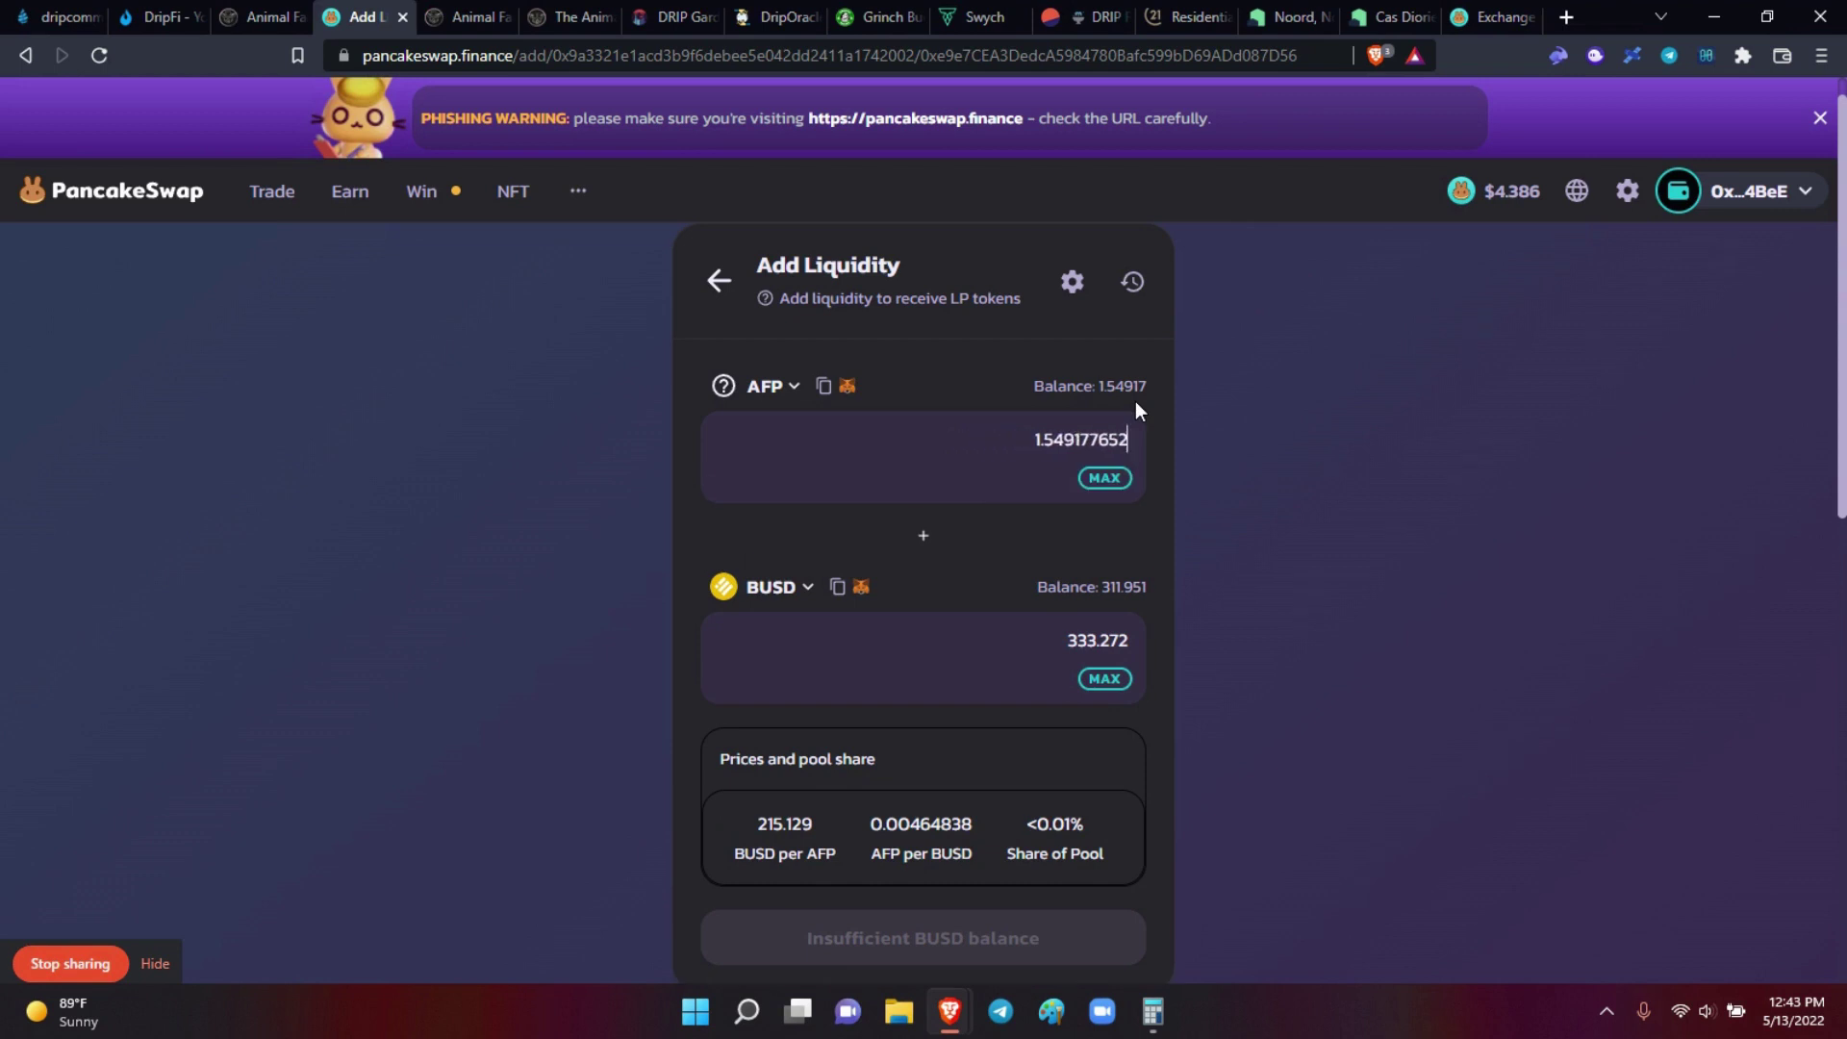
key(BackSpace)
key(BackSpace)
key(BackSpace)
key(BackSpace)
key(BackSpace)
key(BackSpace)
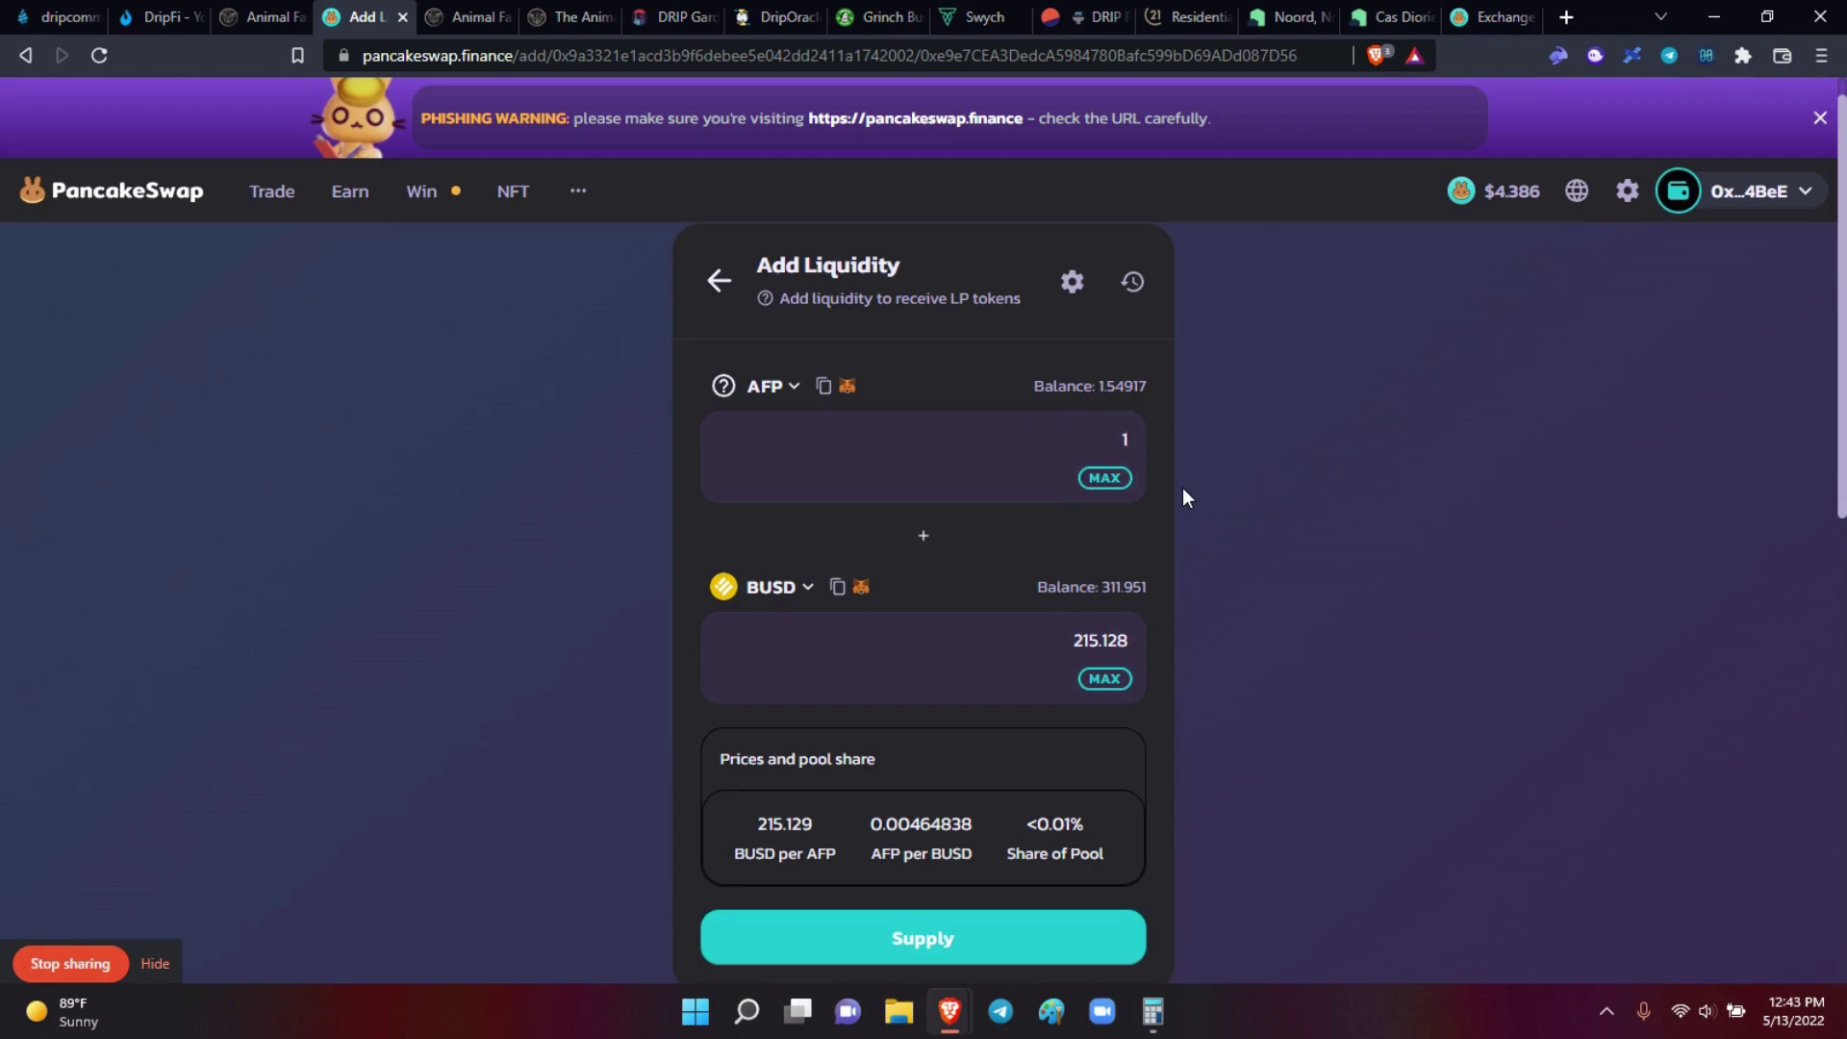
click(1105, 478)
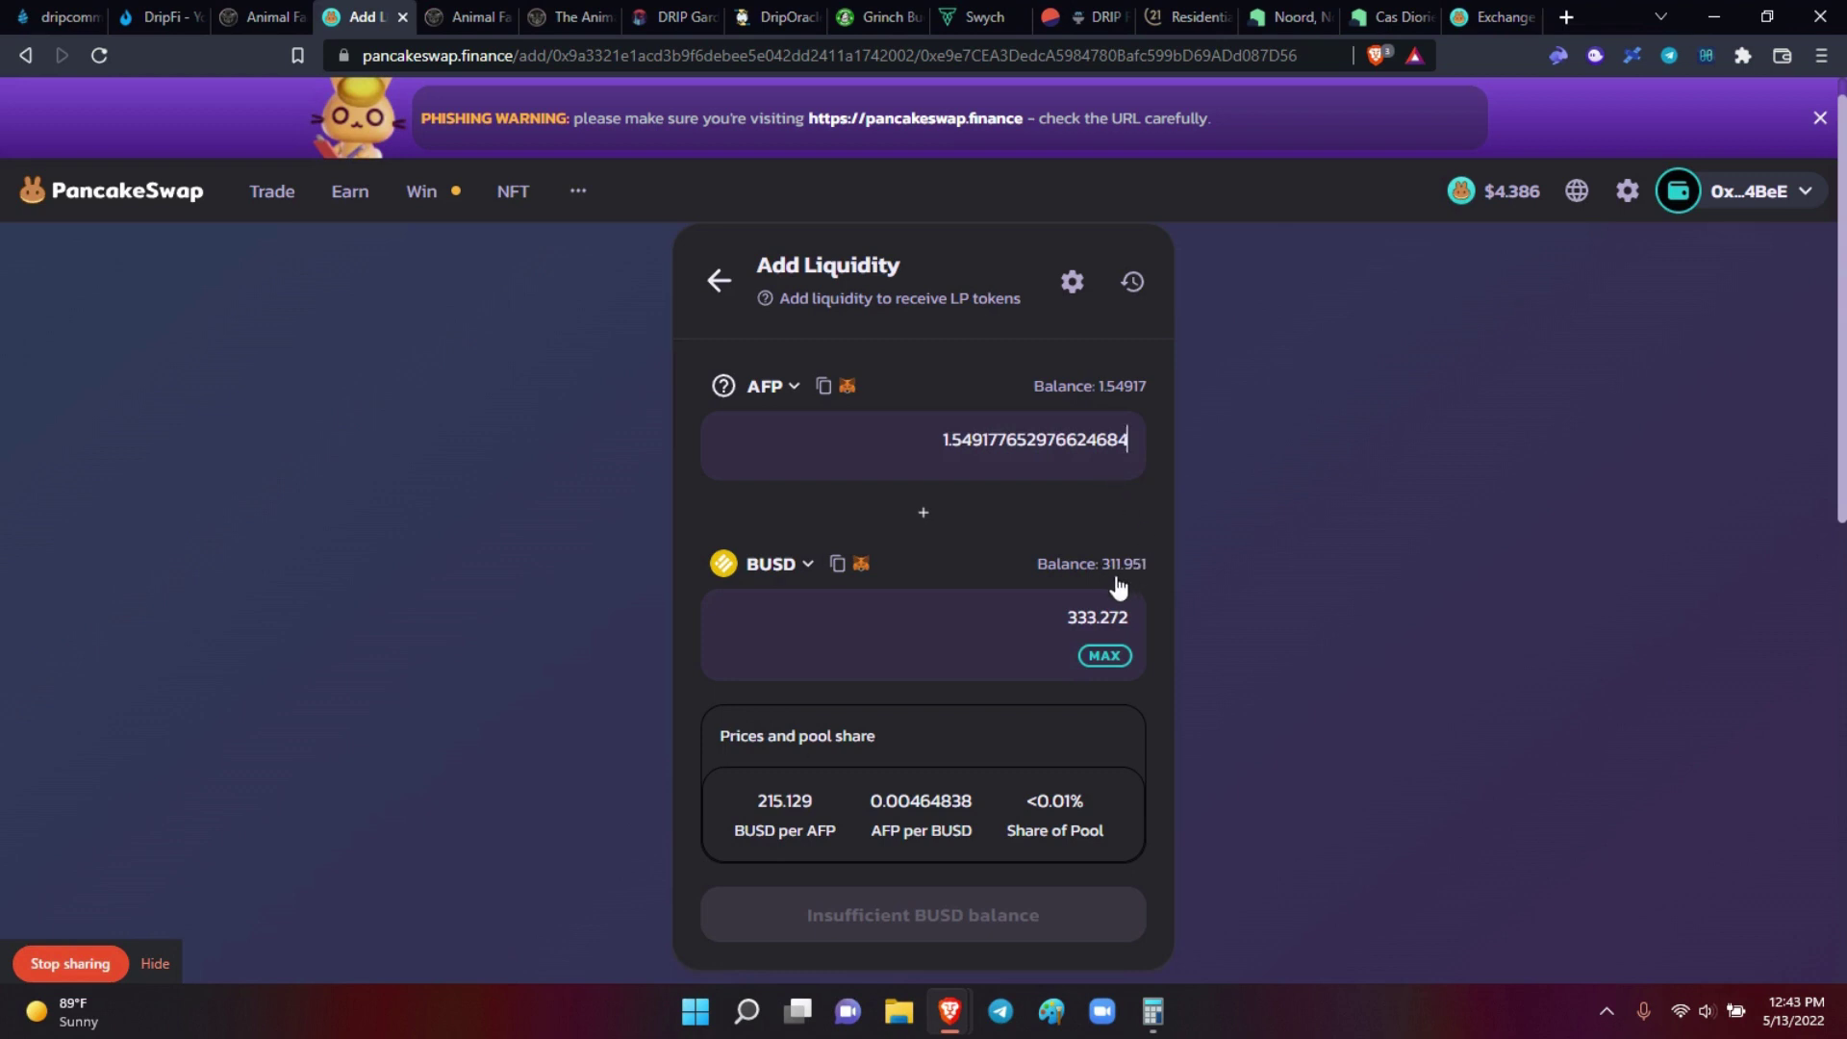
click(1105, 656)
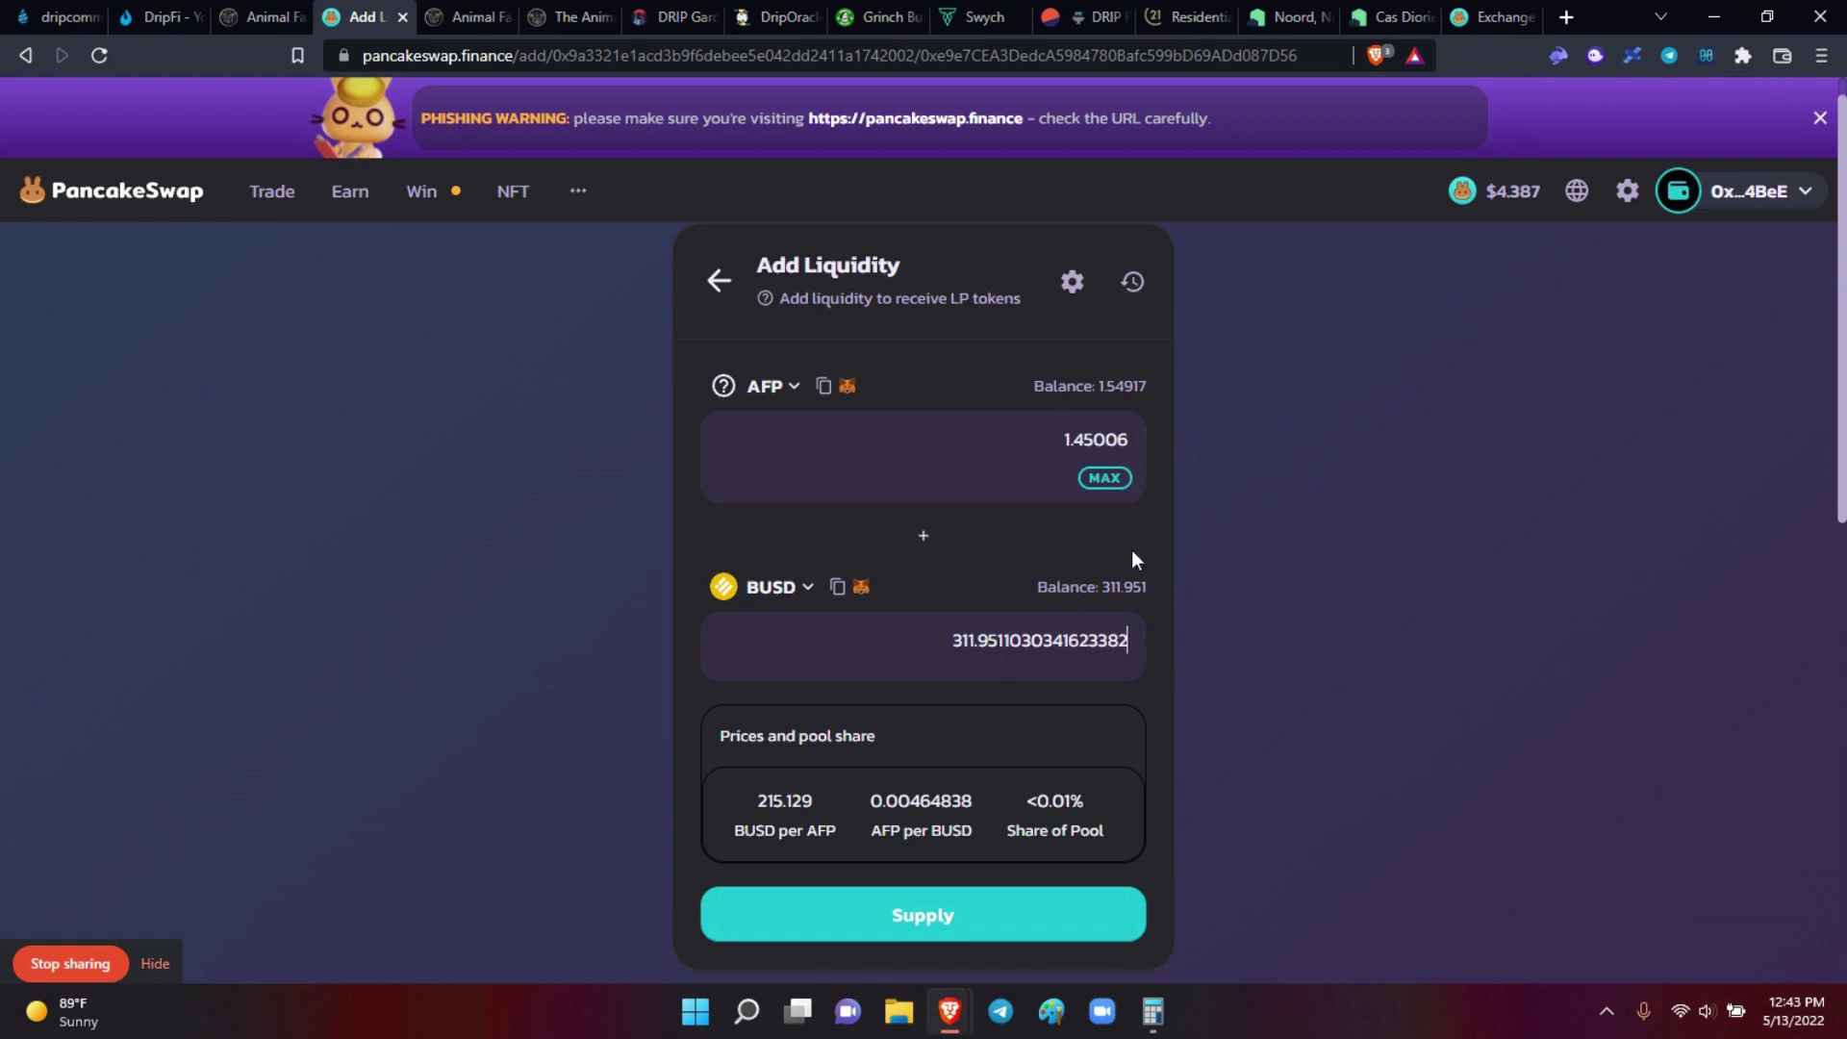
Step: Supply 1.45006 AFP and 311.951 BUSD as liquidity and sign the transaction in Rabby
click(916, 916)
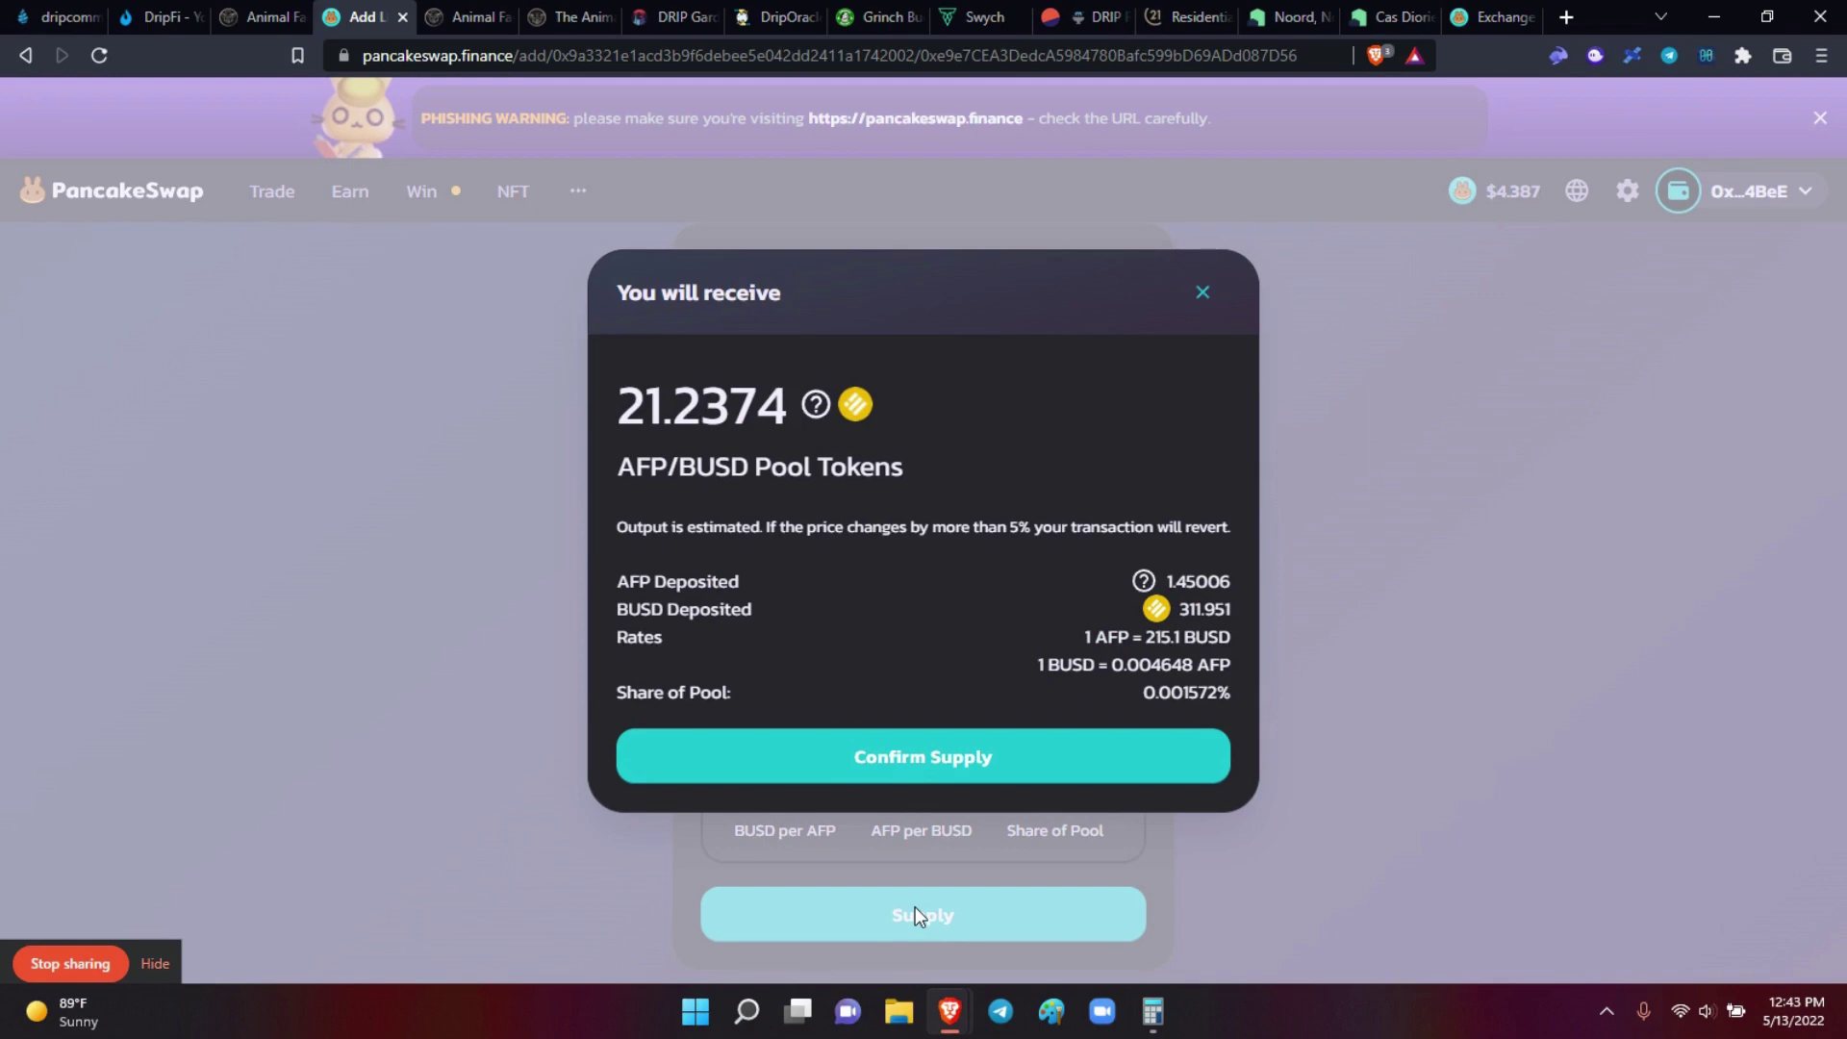
click(941, 757)
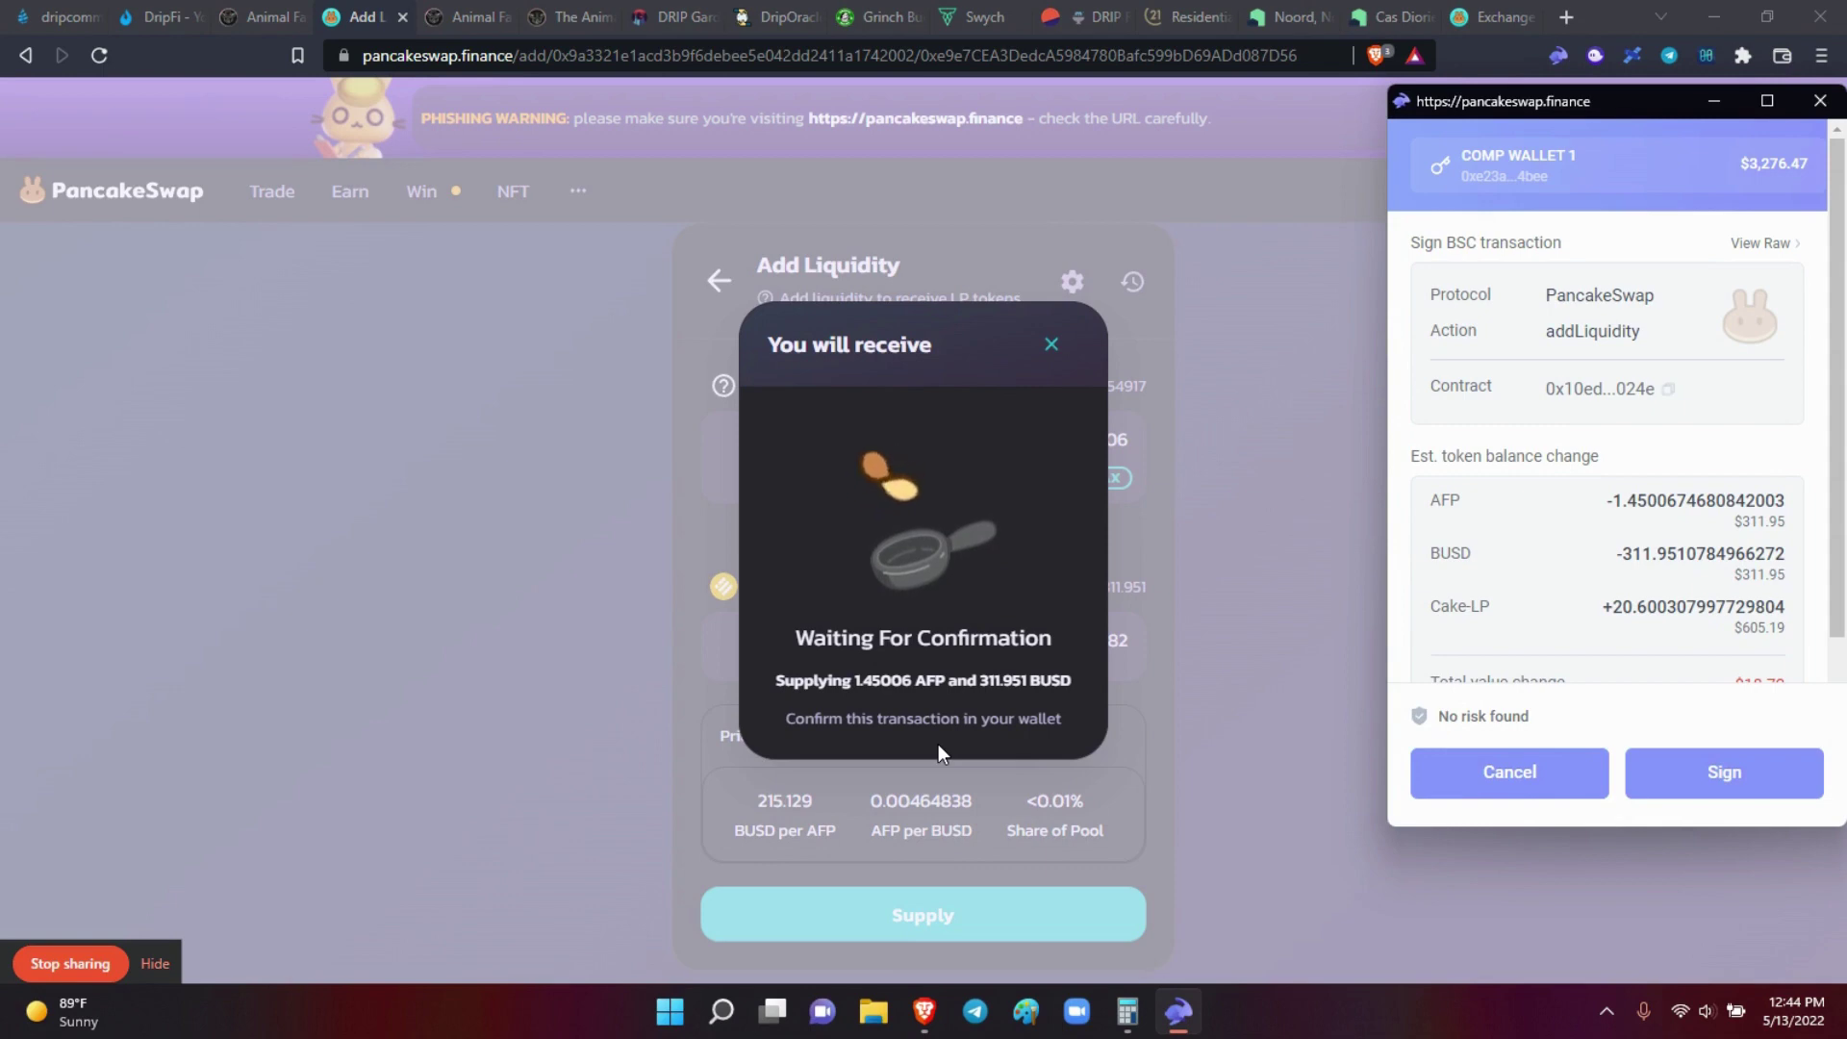
click(1724, 773)
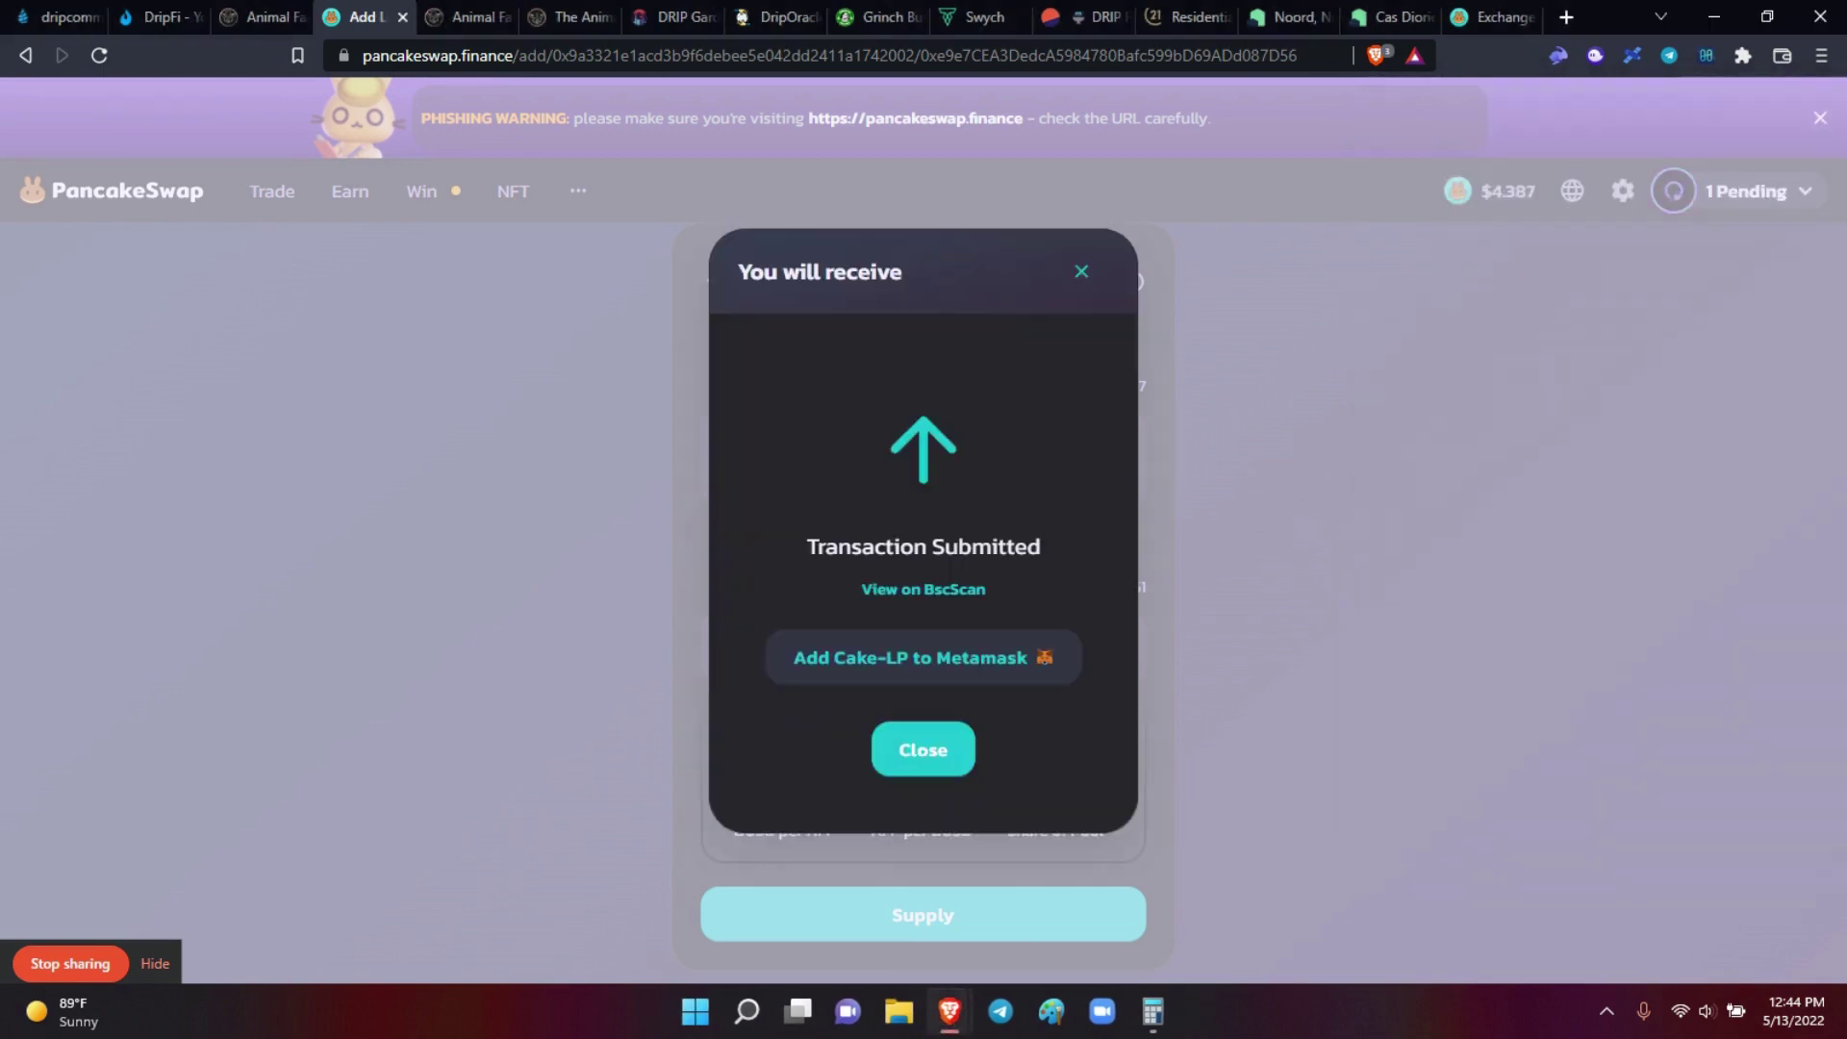
click(1082, 279)
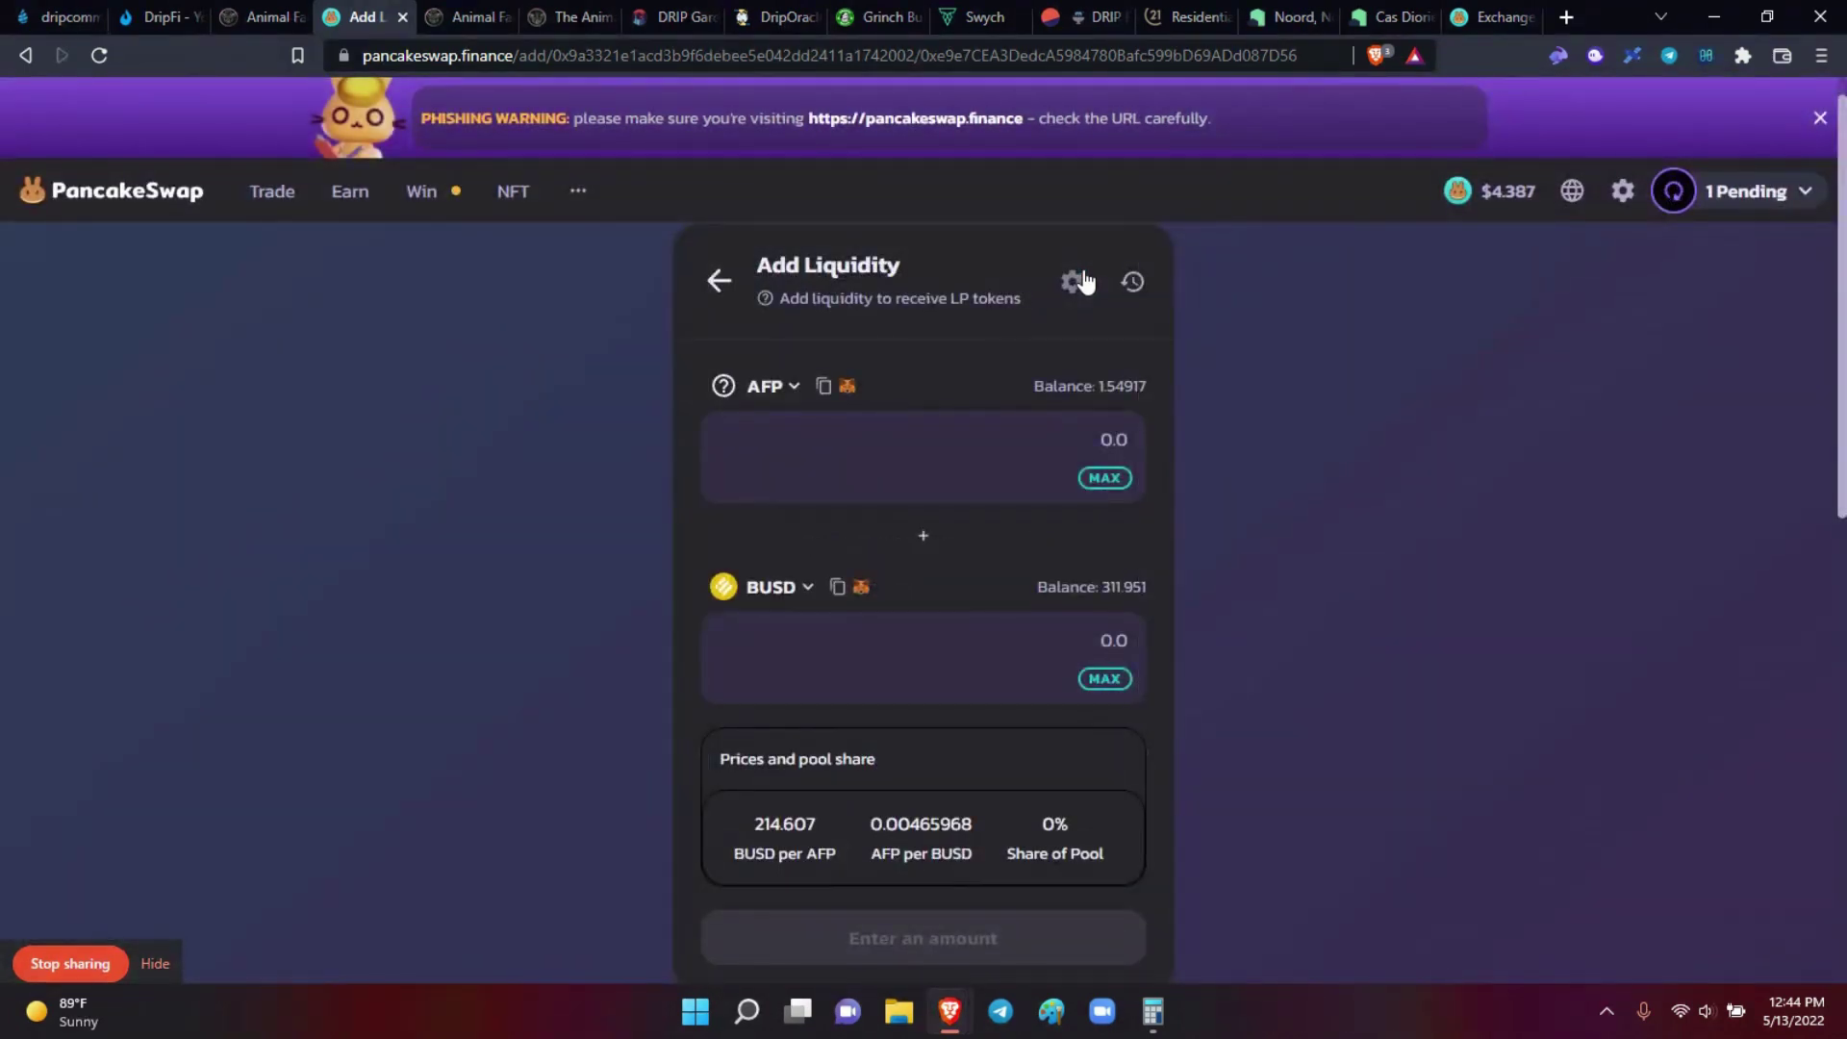
Step: Go to Animal Farm's Piggy Bank page and dismiss its info popup
click(263, 17)
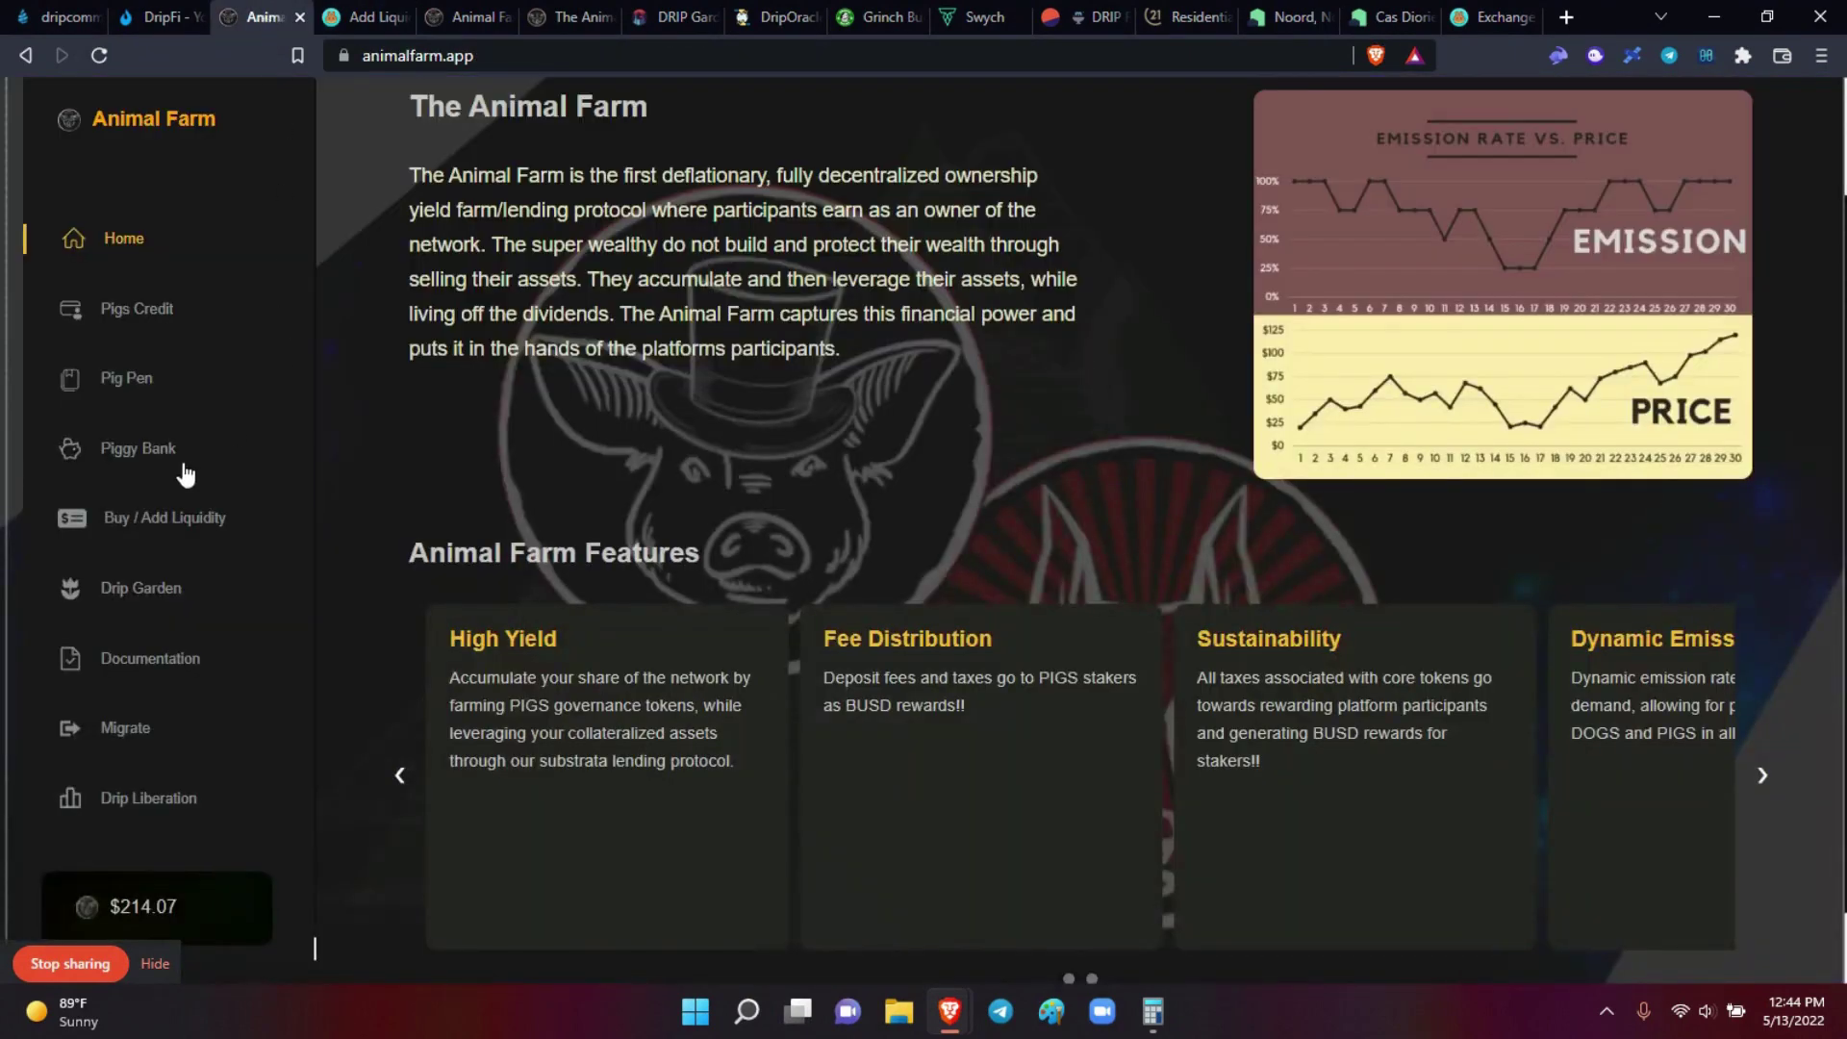
click(142, 457)
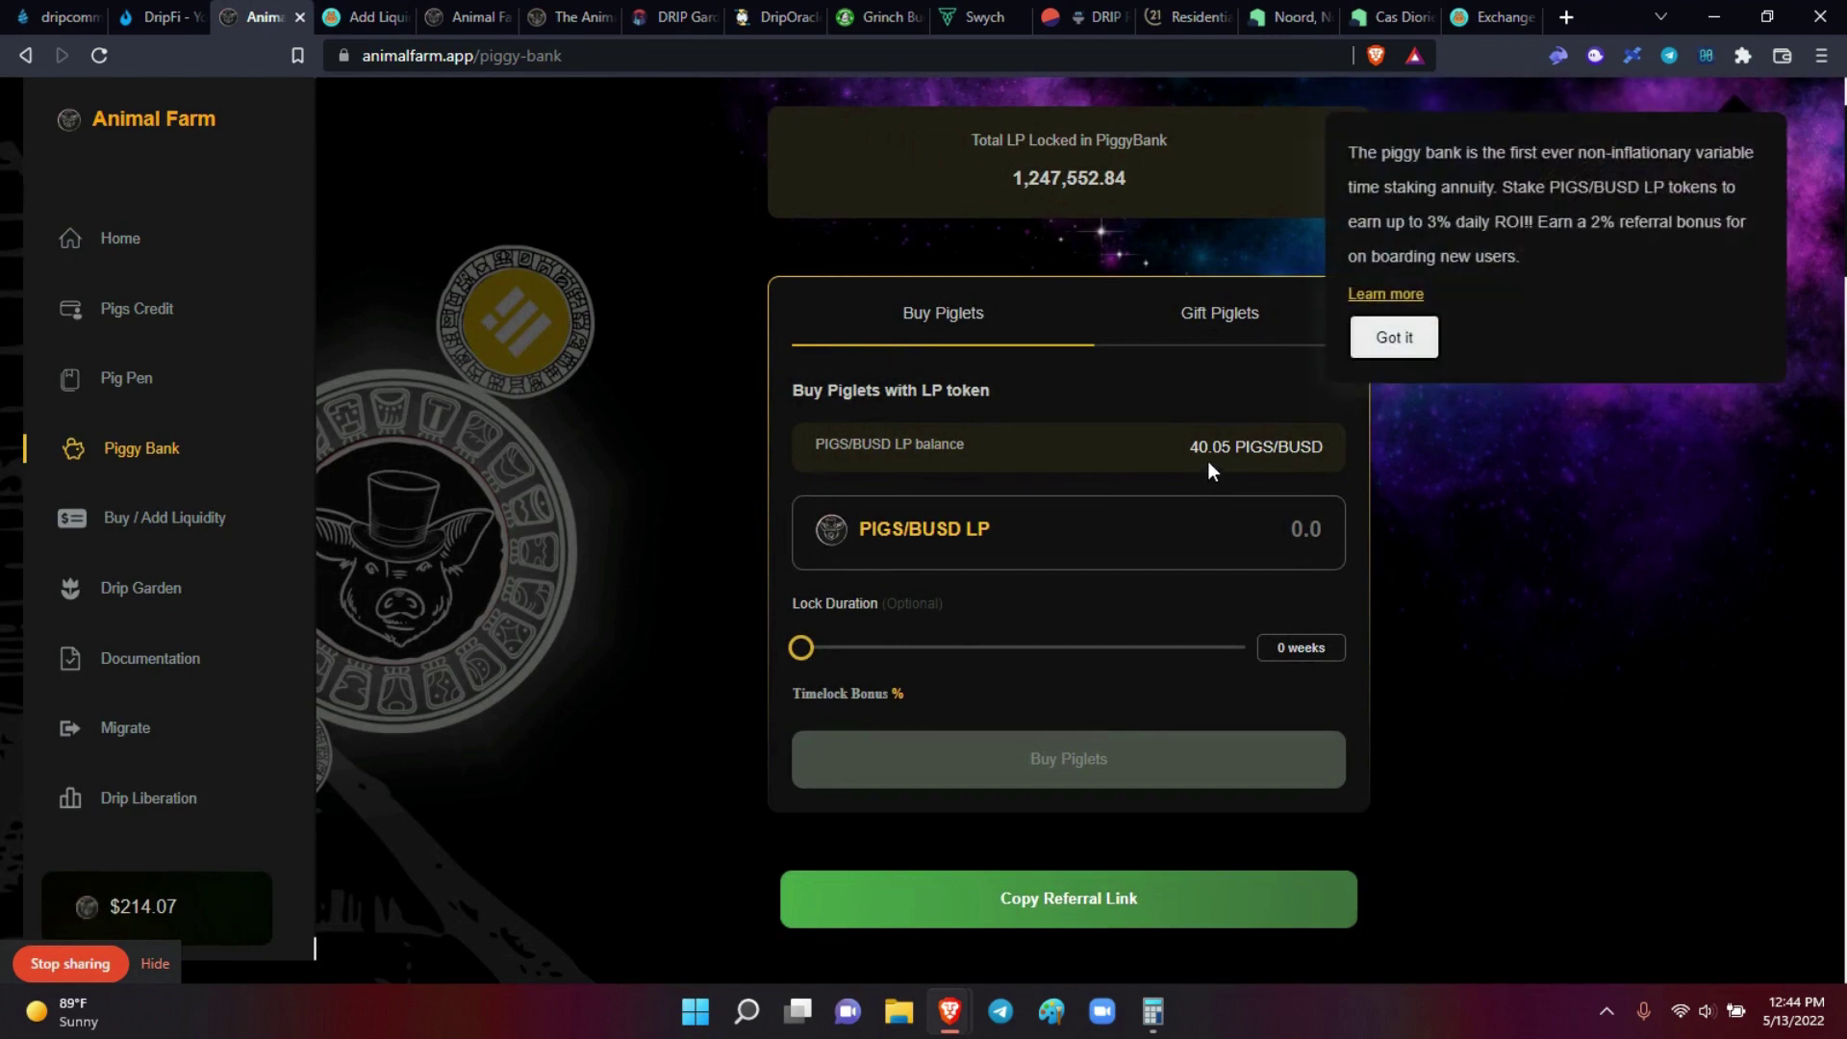
click(1394, 338)
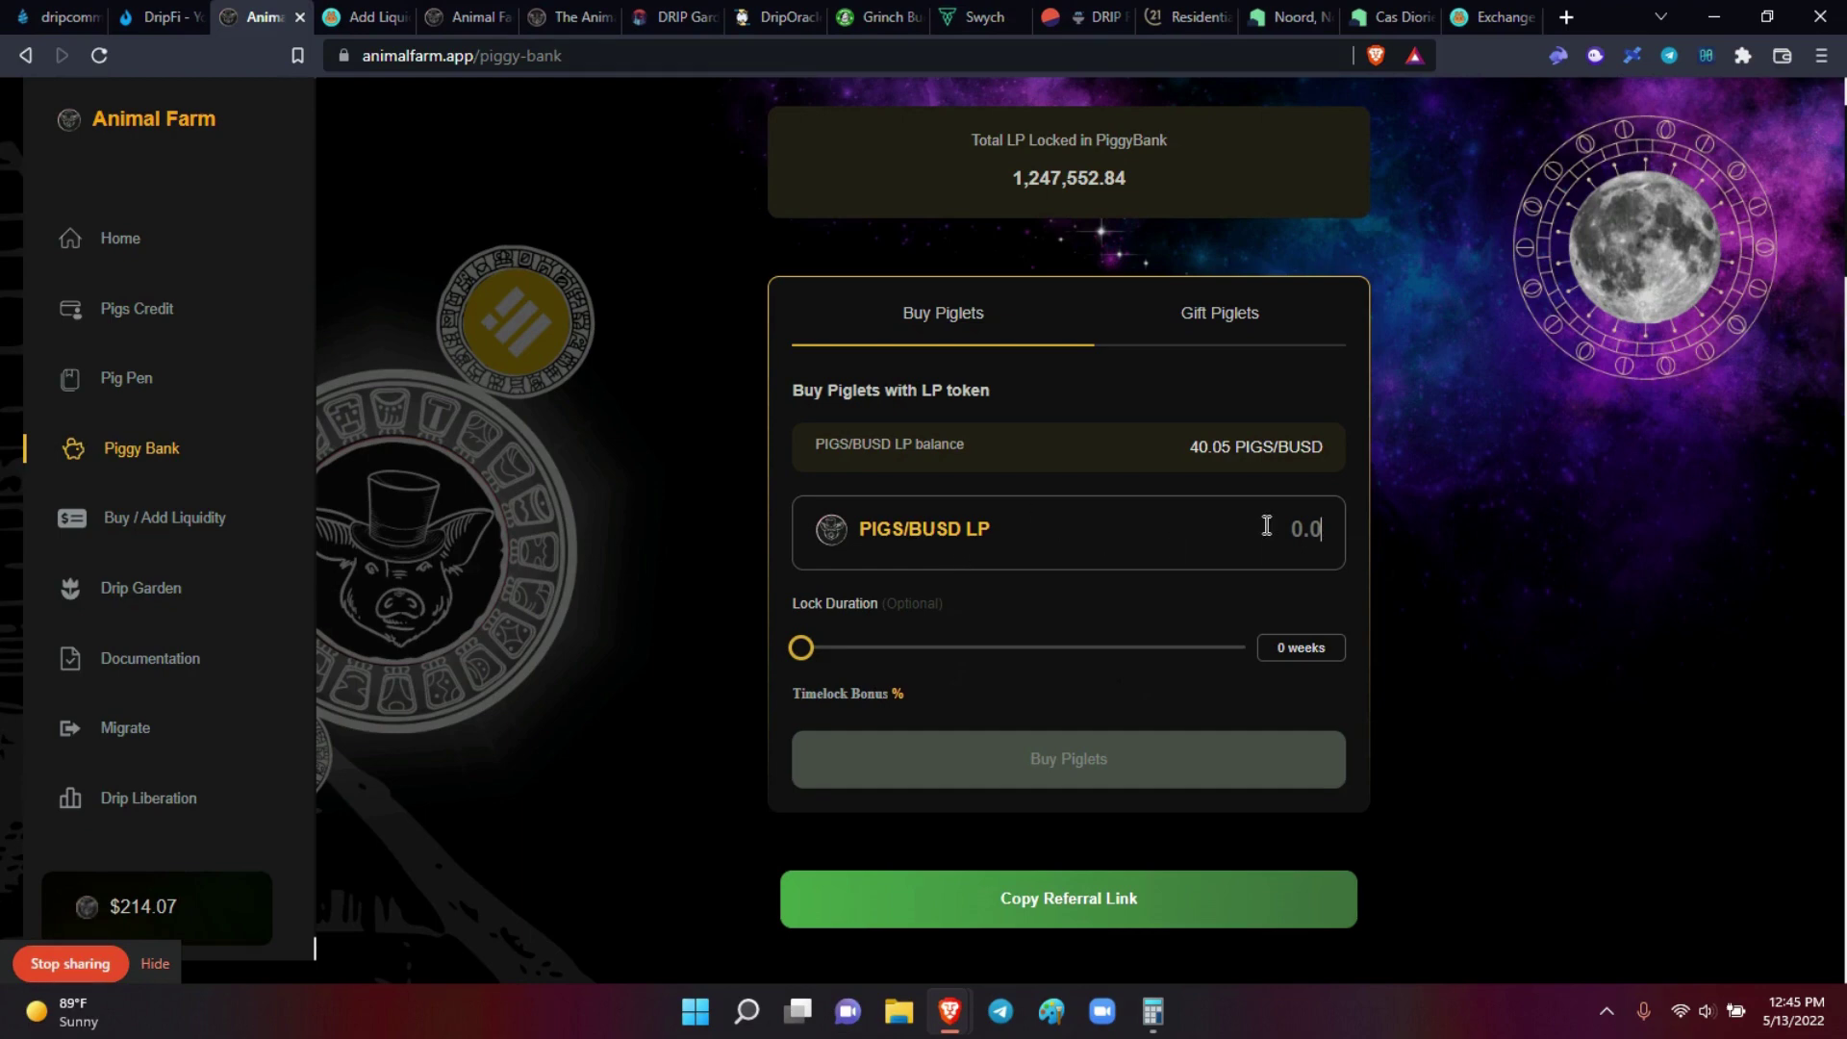
Step: Try 5 PIGS/BUSD LP, review the My Piggybanks stakes, then clear the amount to 0.0
text(5)
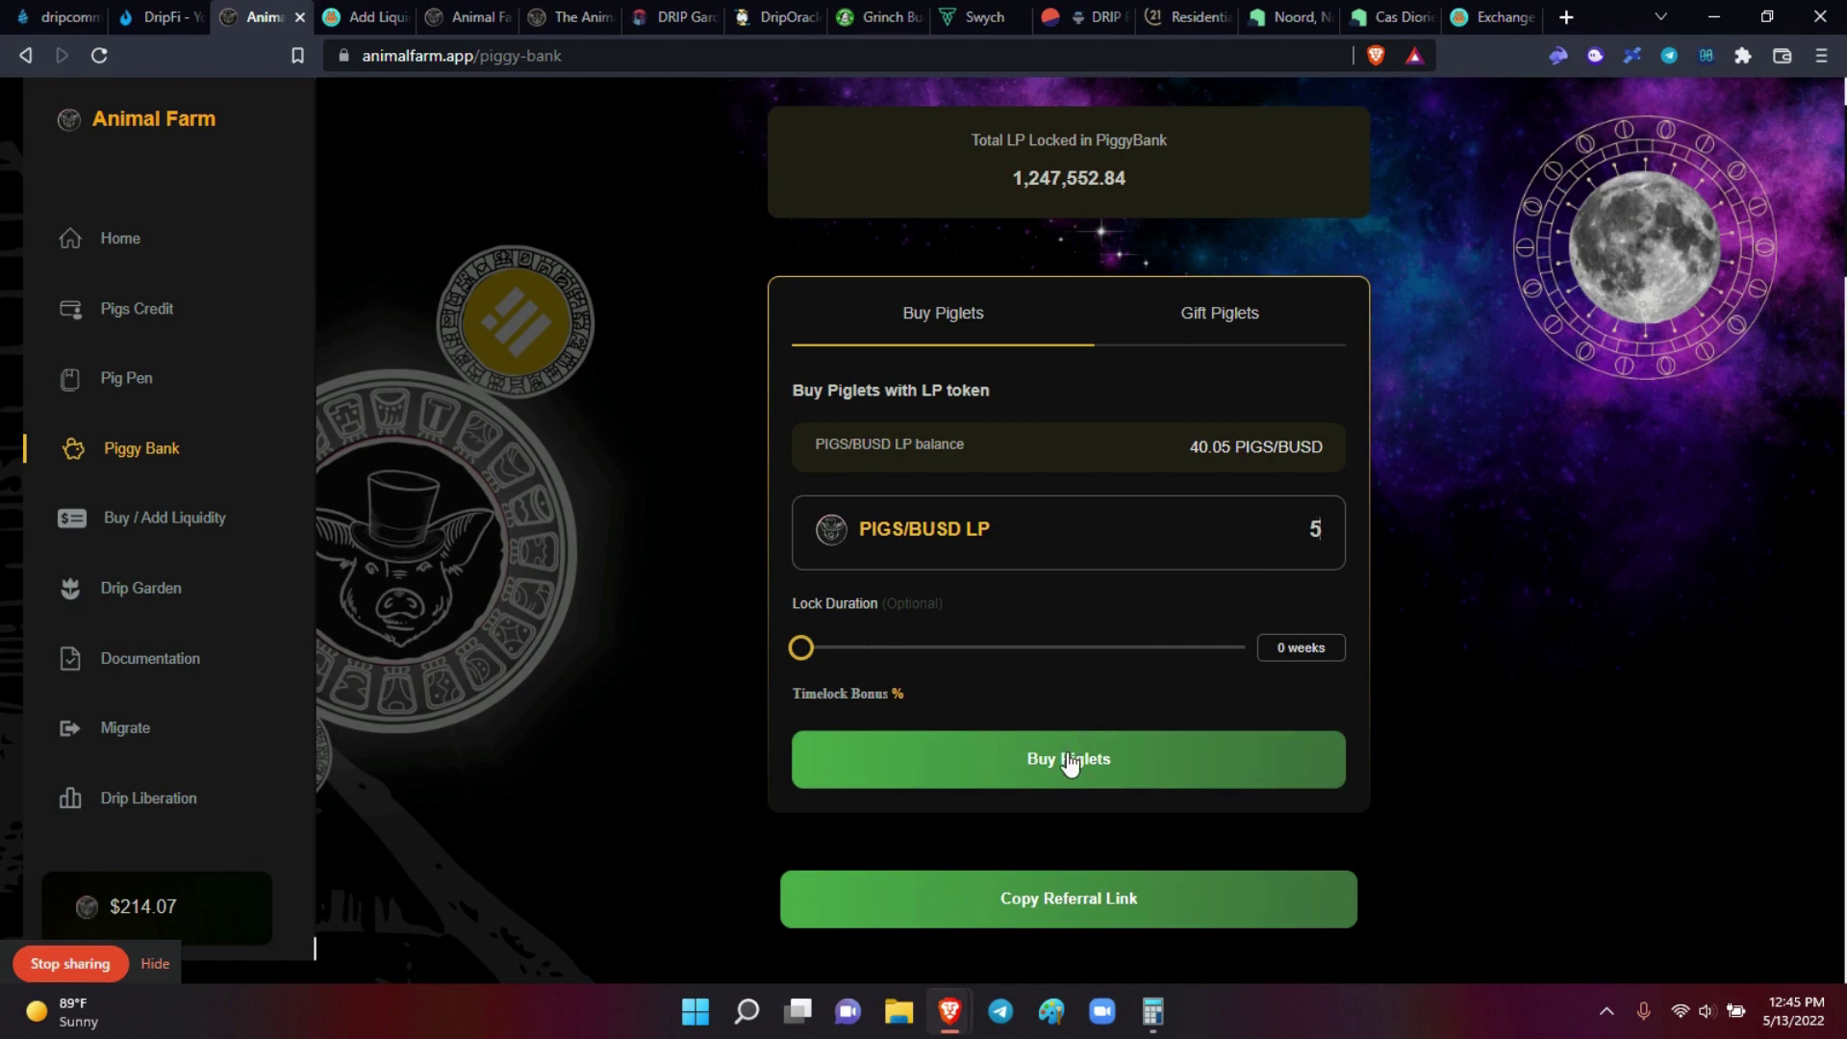
scroll(1069, 764, down, 15)
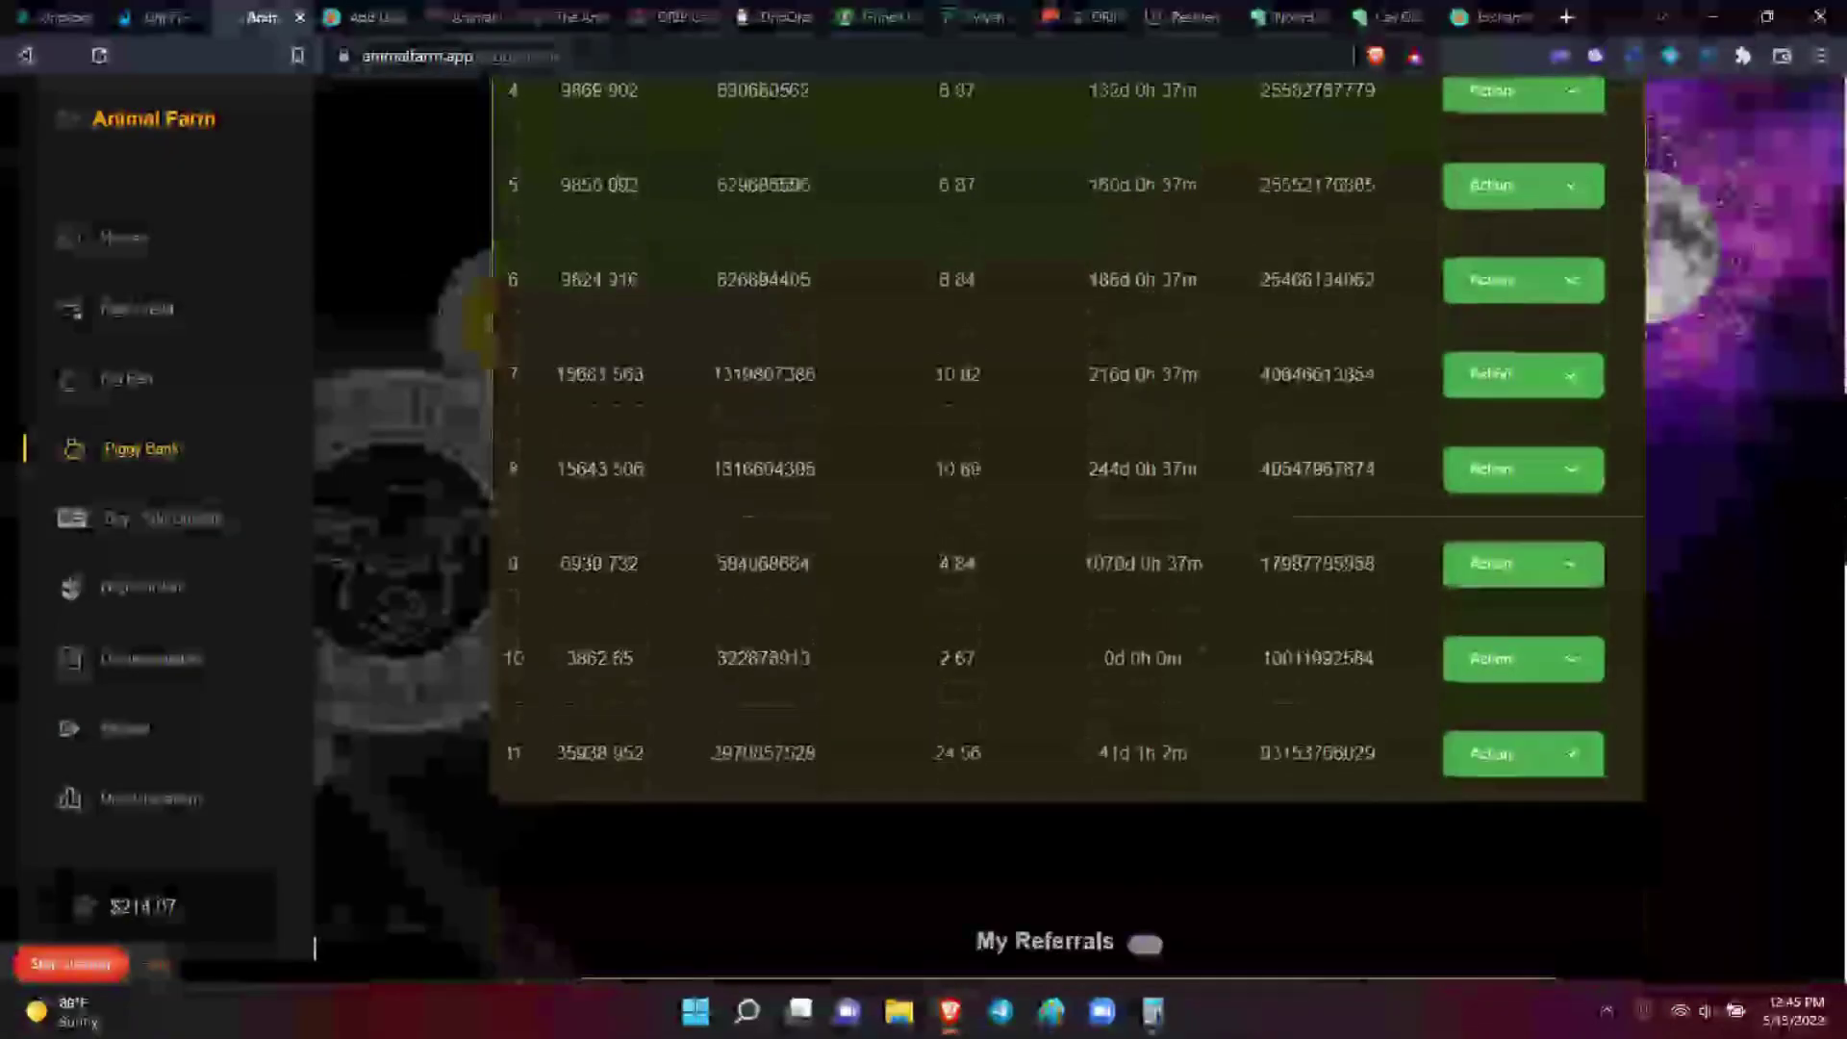
scroll(1068, 529, down, 2)
scroll(1068, 529, up, 1)
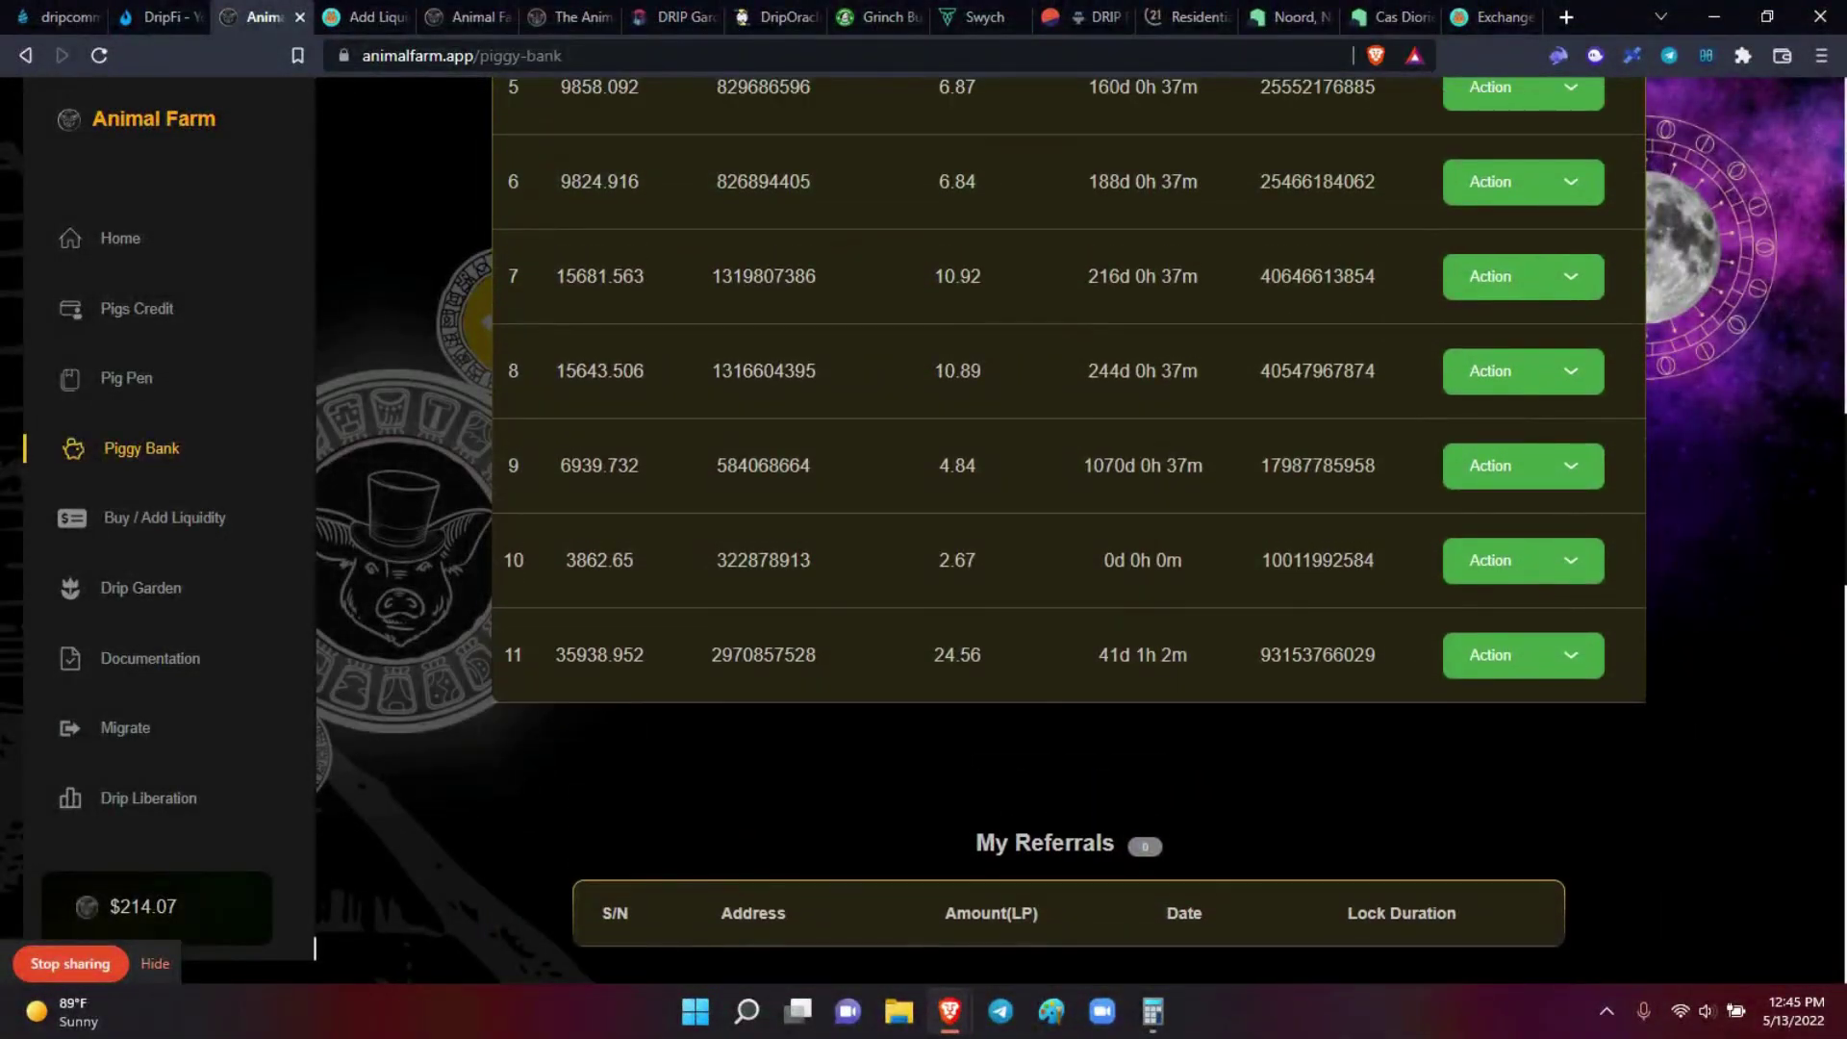
scroll(1068, 529, up, 15)
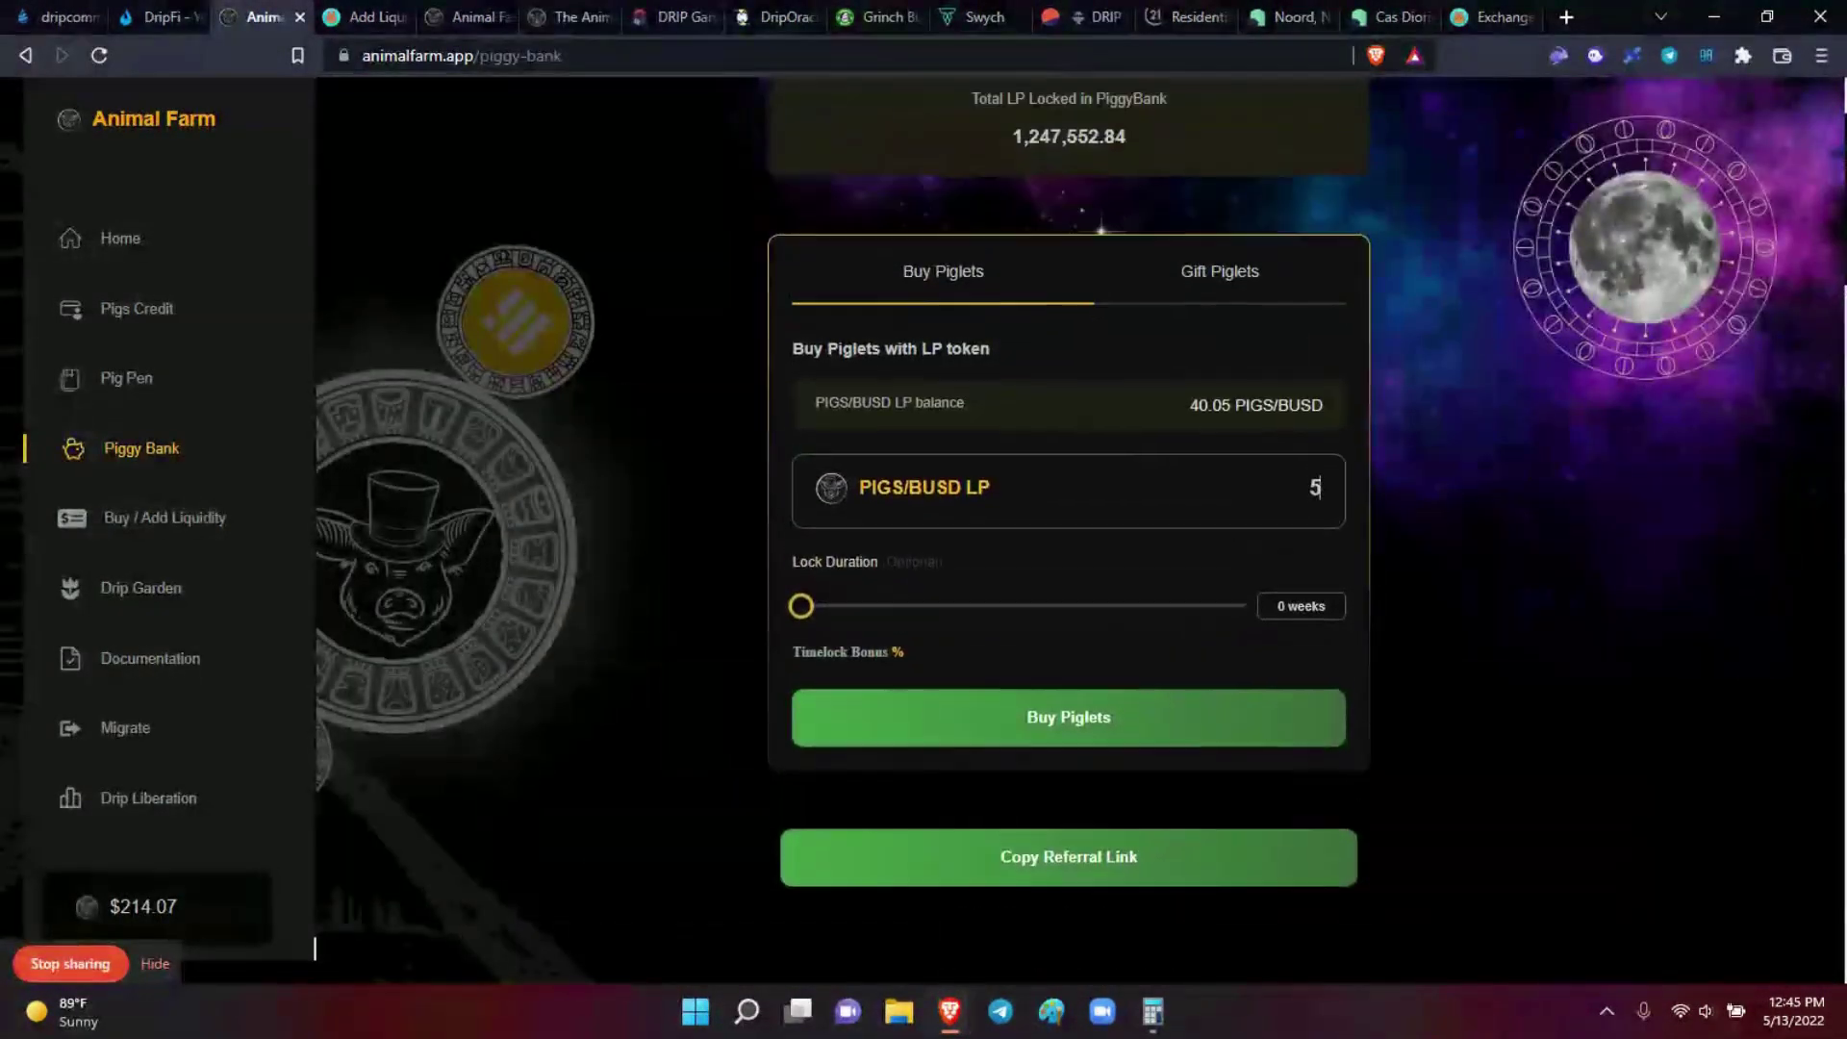
scroll(1316, 501, down, 1)
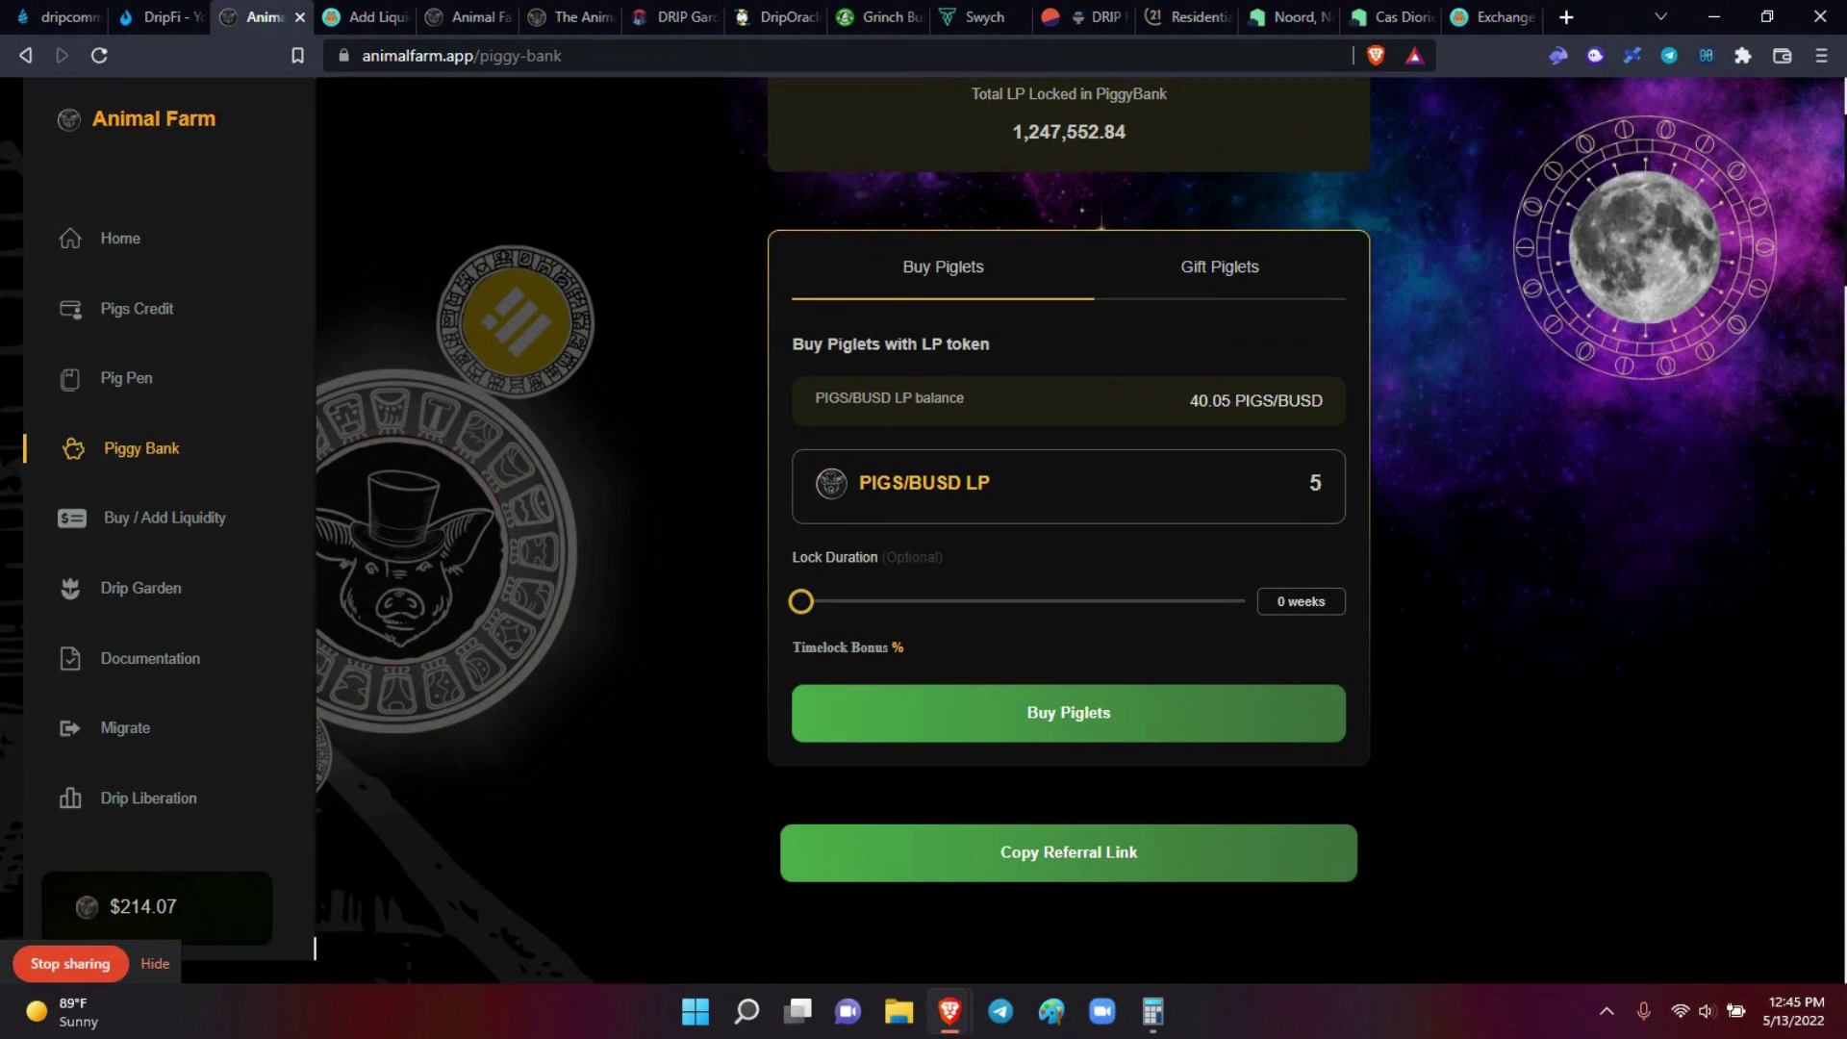
key(BackSpace)
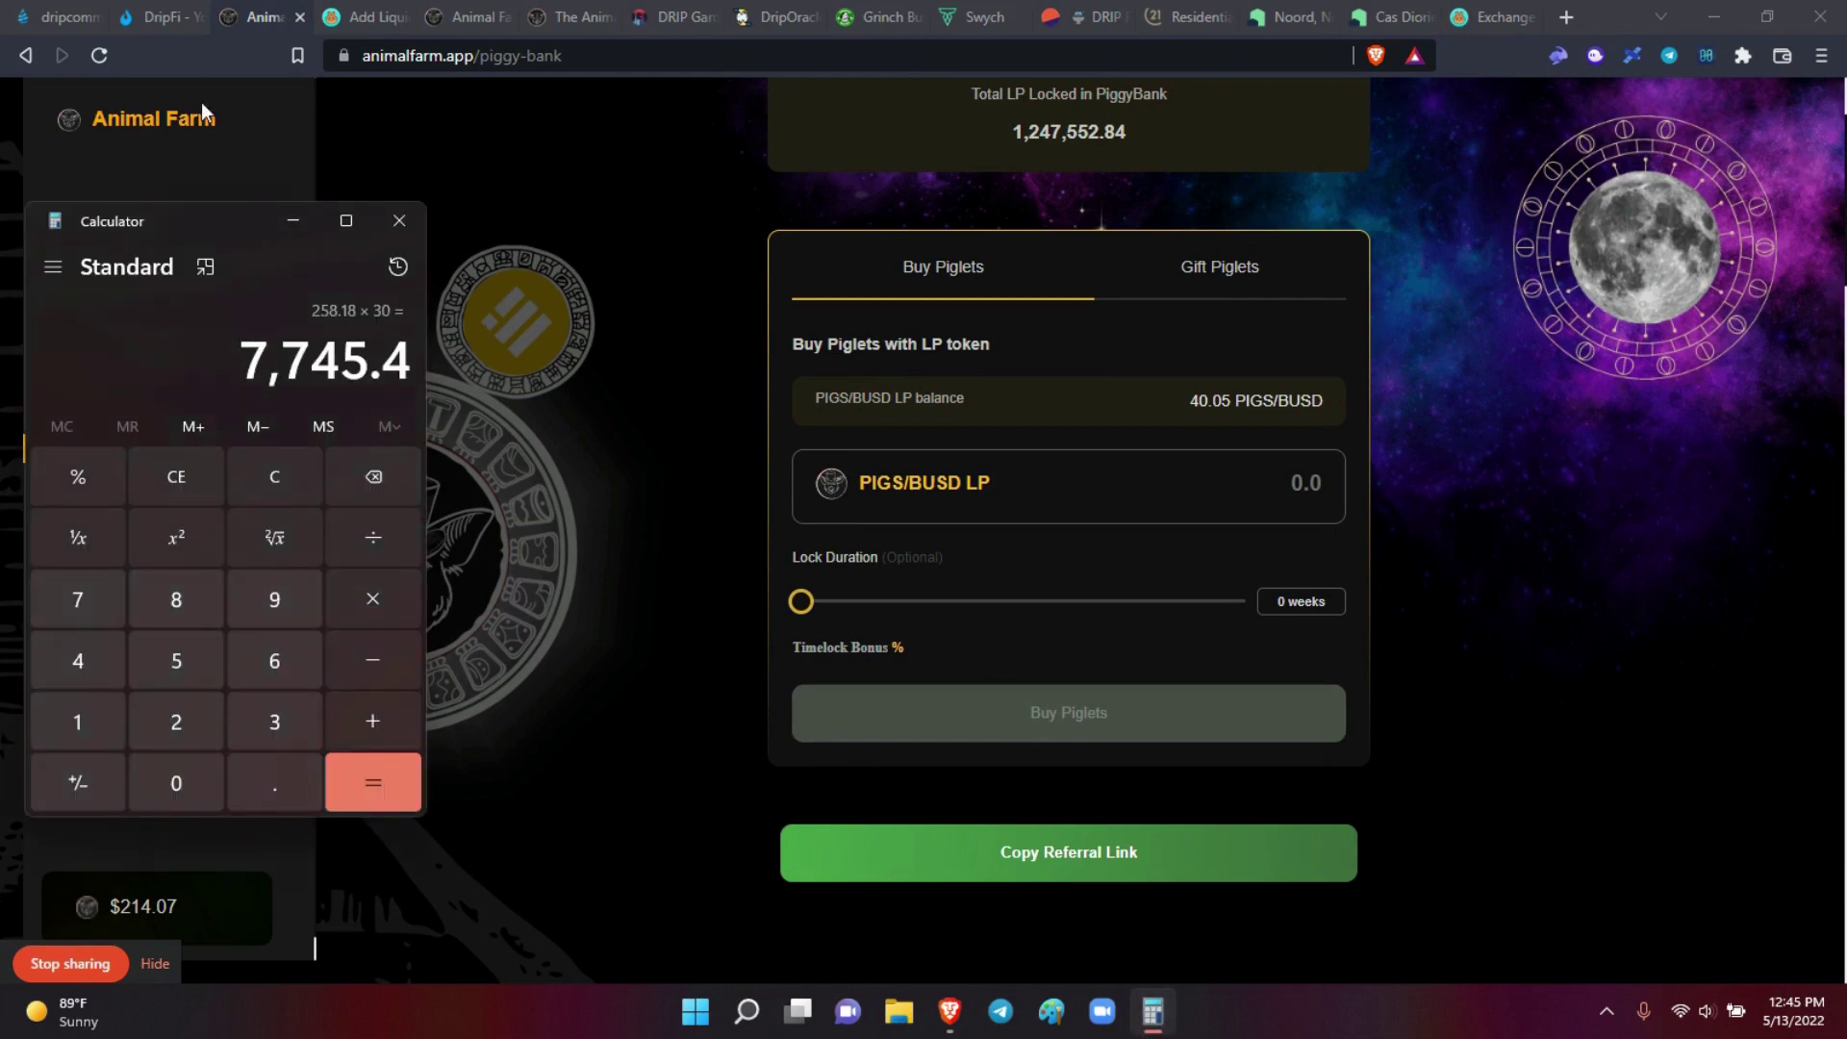
Step: In DripFi's earnings calculator, set Days Out to 233, projecting 16,379.81 DRIP by 1/1/2023
click(151, 19)
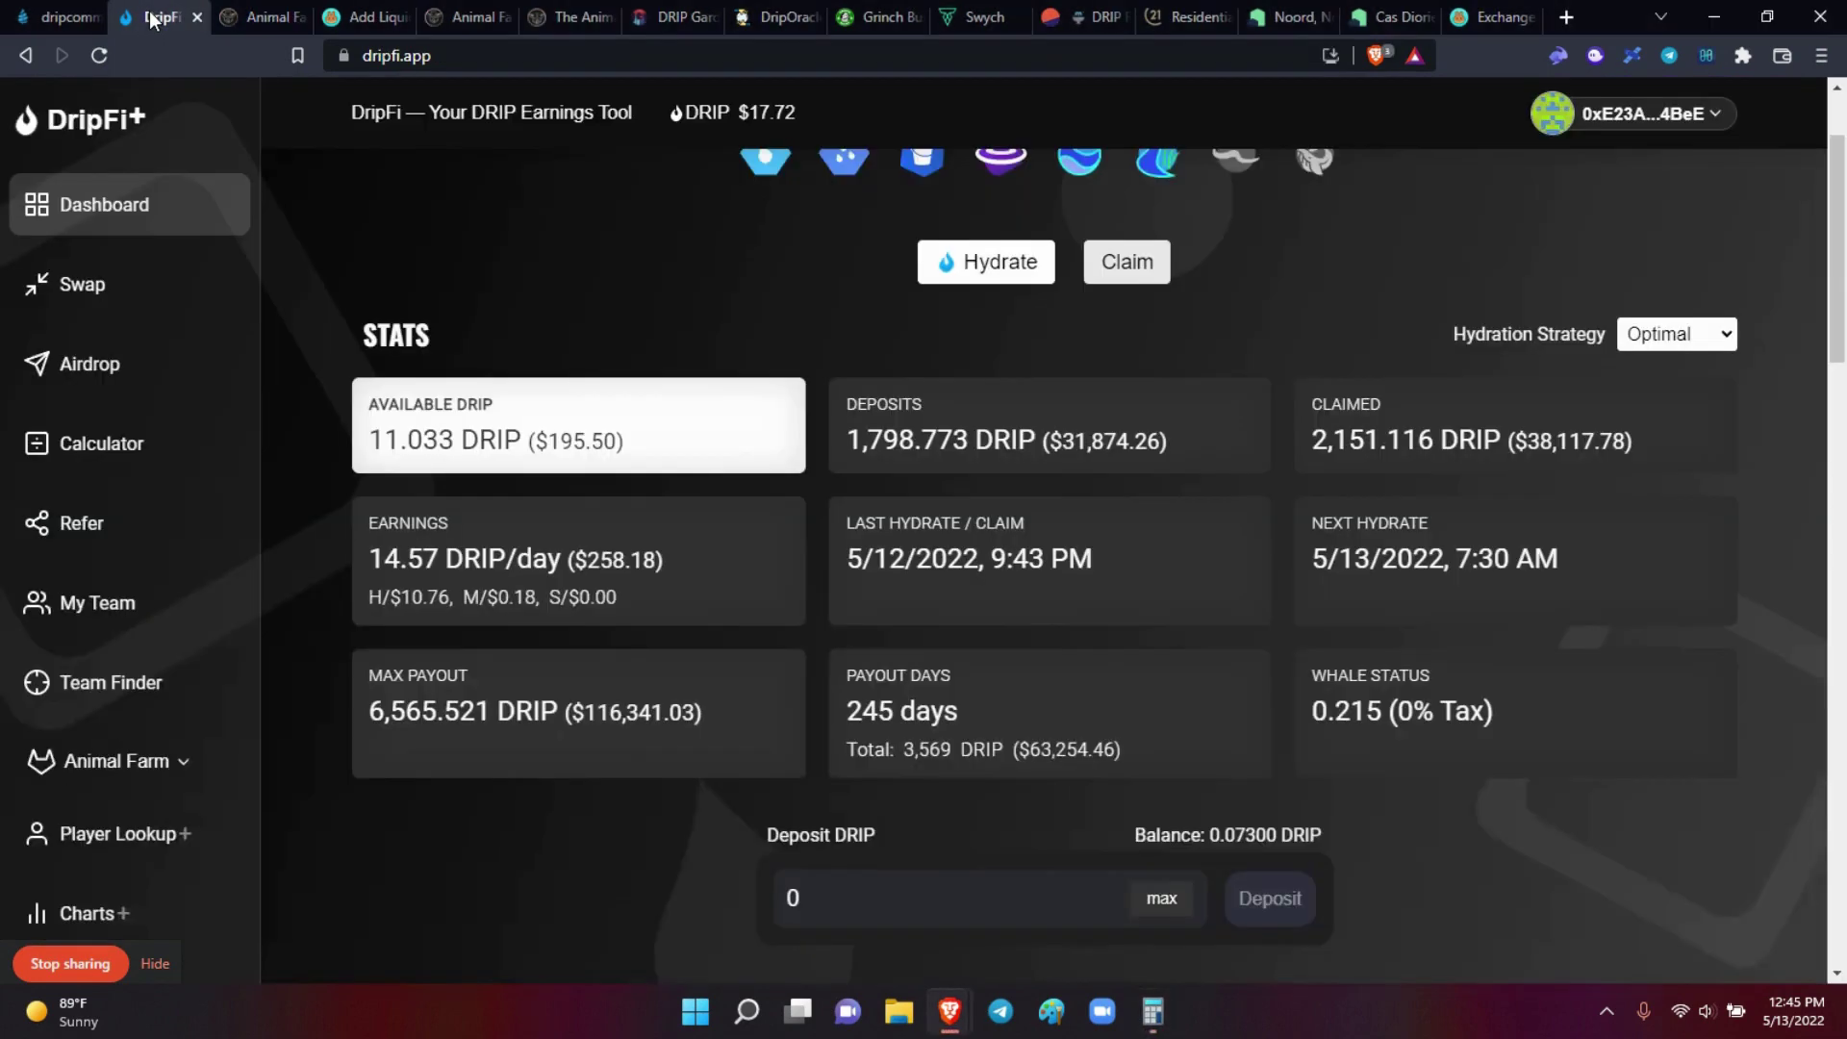
click(96, 443)
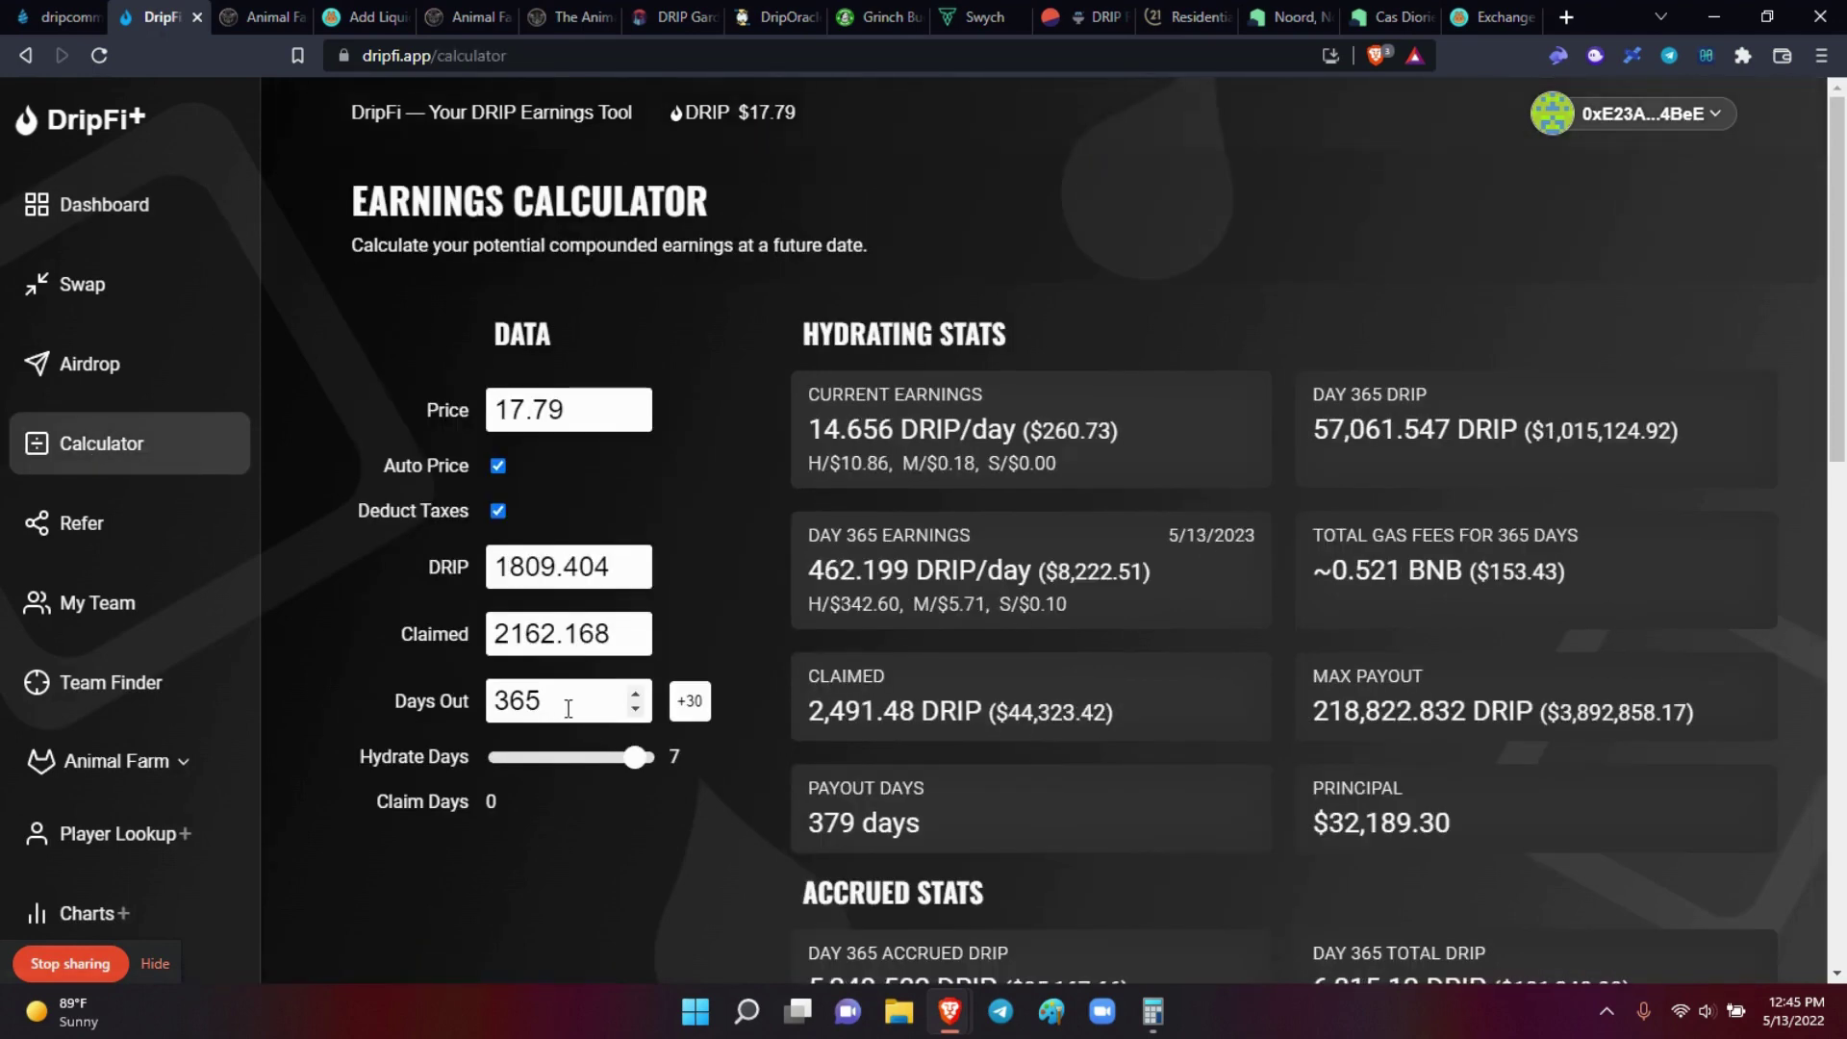
drag(542, 701, 502, 699)
key(BackSpace)
text(00)
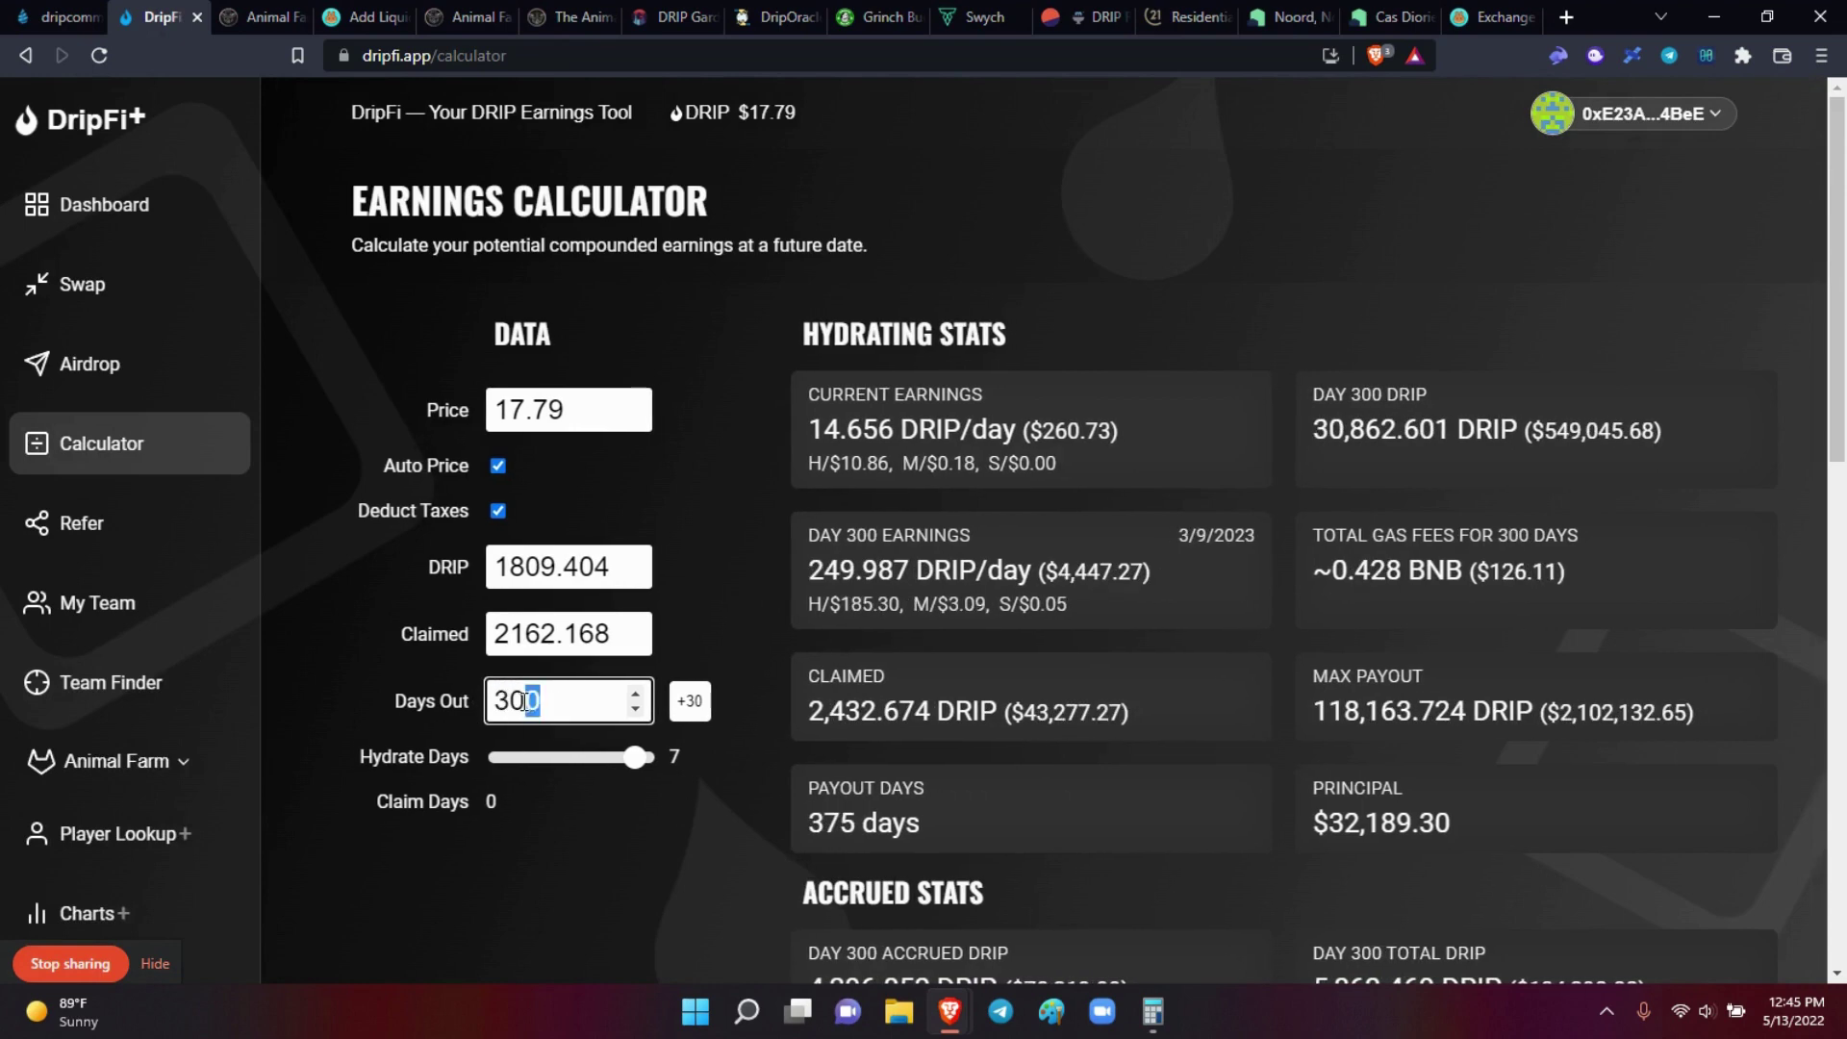
drag(523, 702, 478, 703)
text(200)
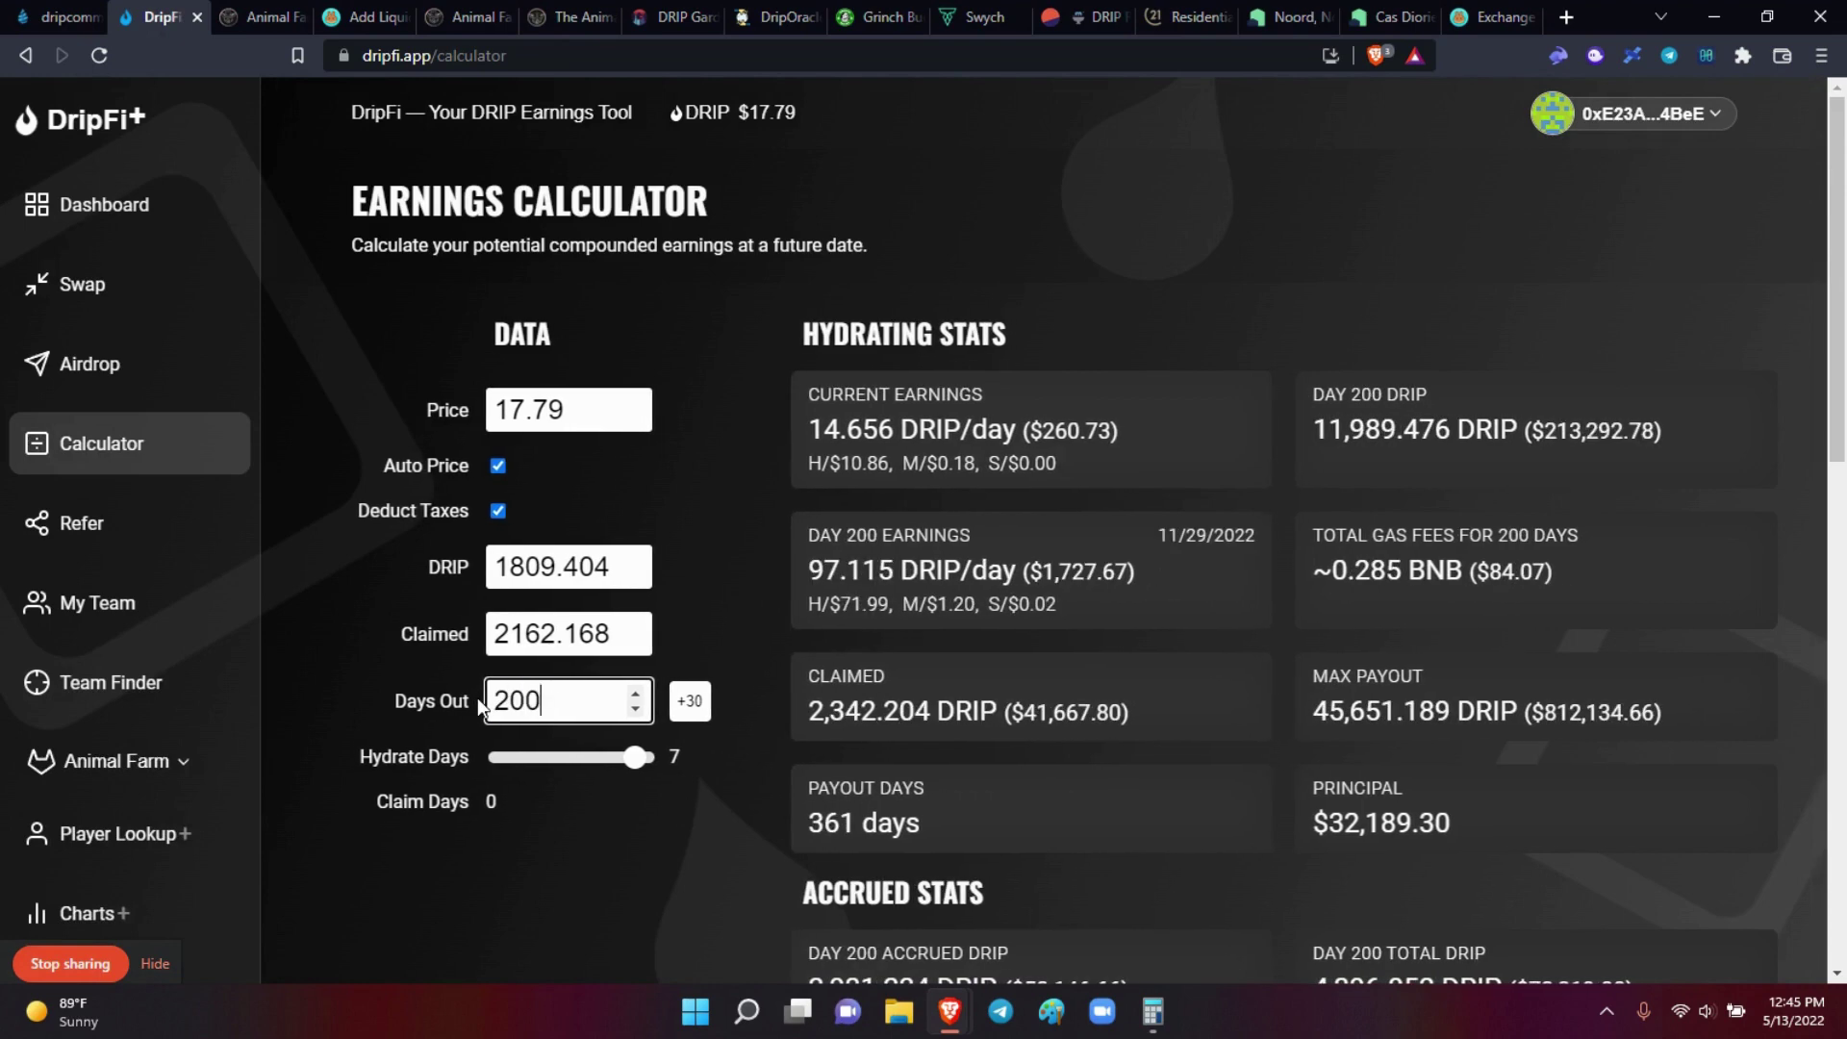
click(675, 710)
click(558, 691)
key(BackSpace)
text(33)
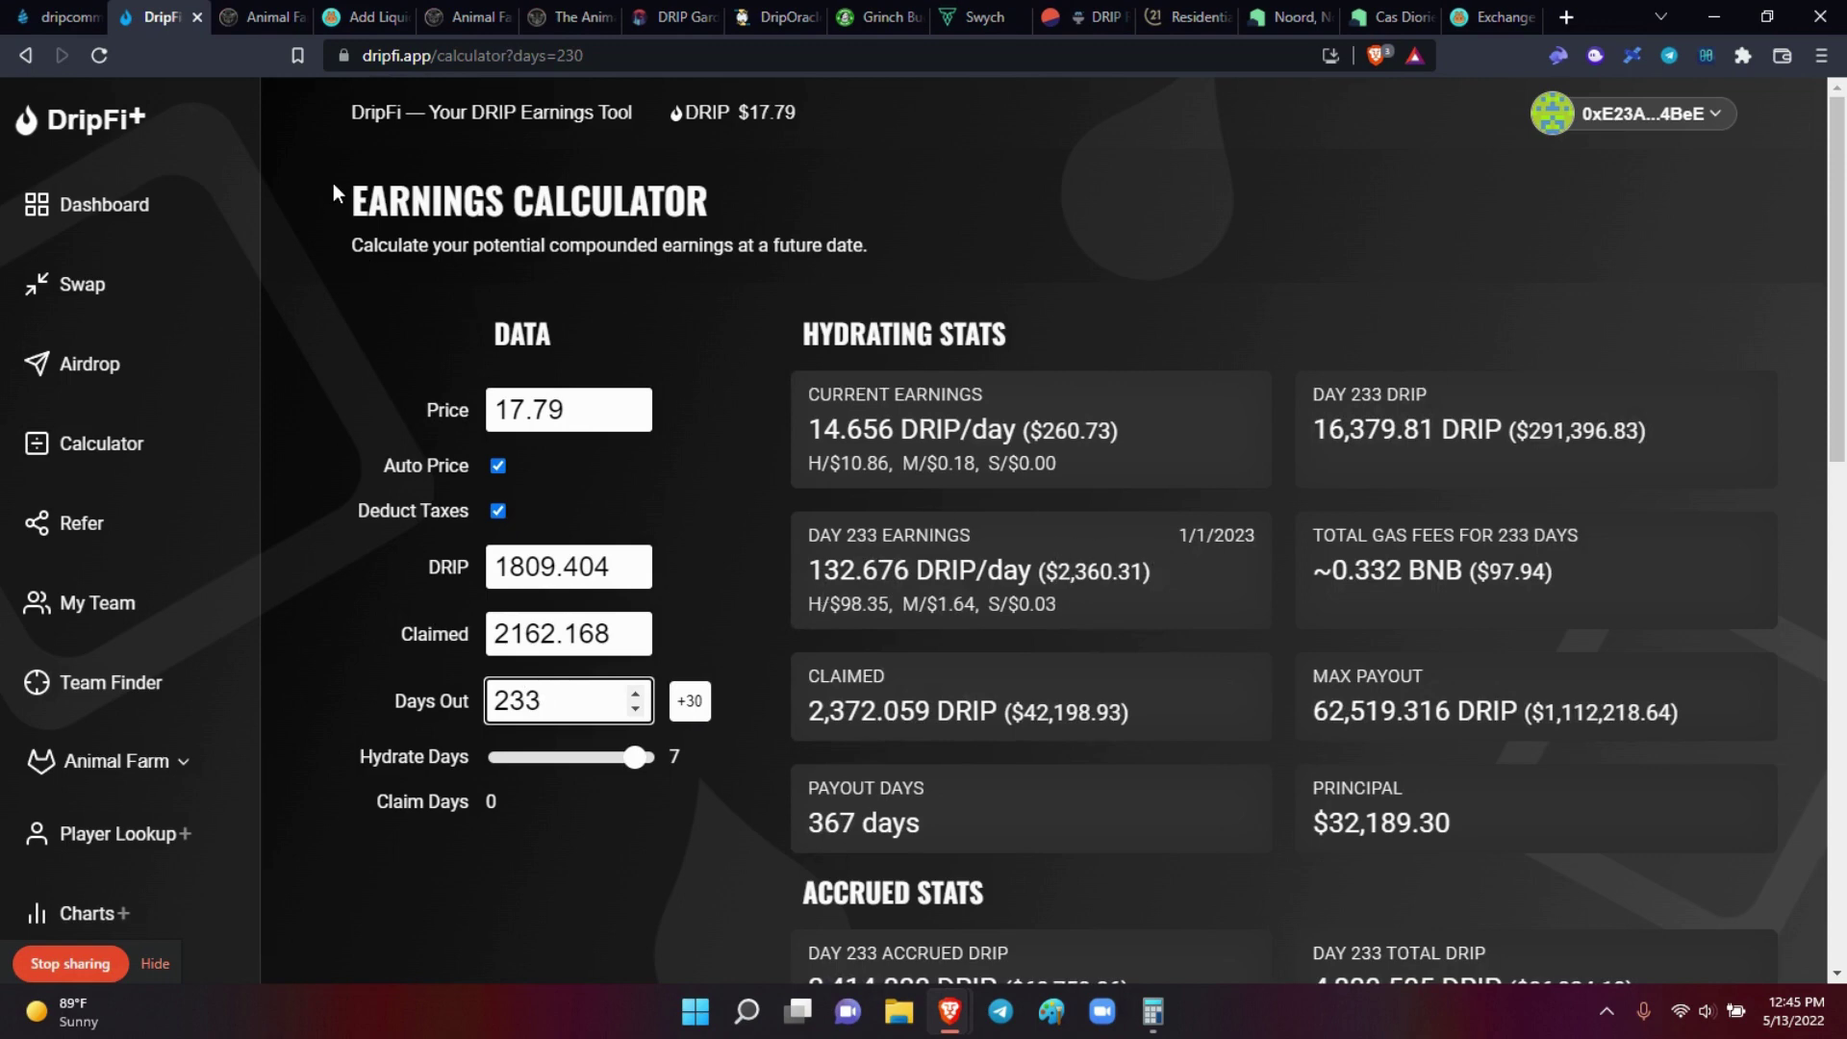
Step: Clear Calculator and compute 233 ÷ 4 = 58.25
click(1154, 1015)
click(274, 476)
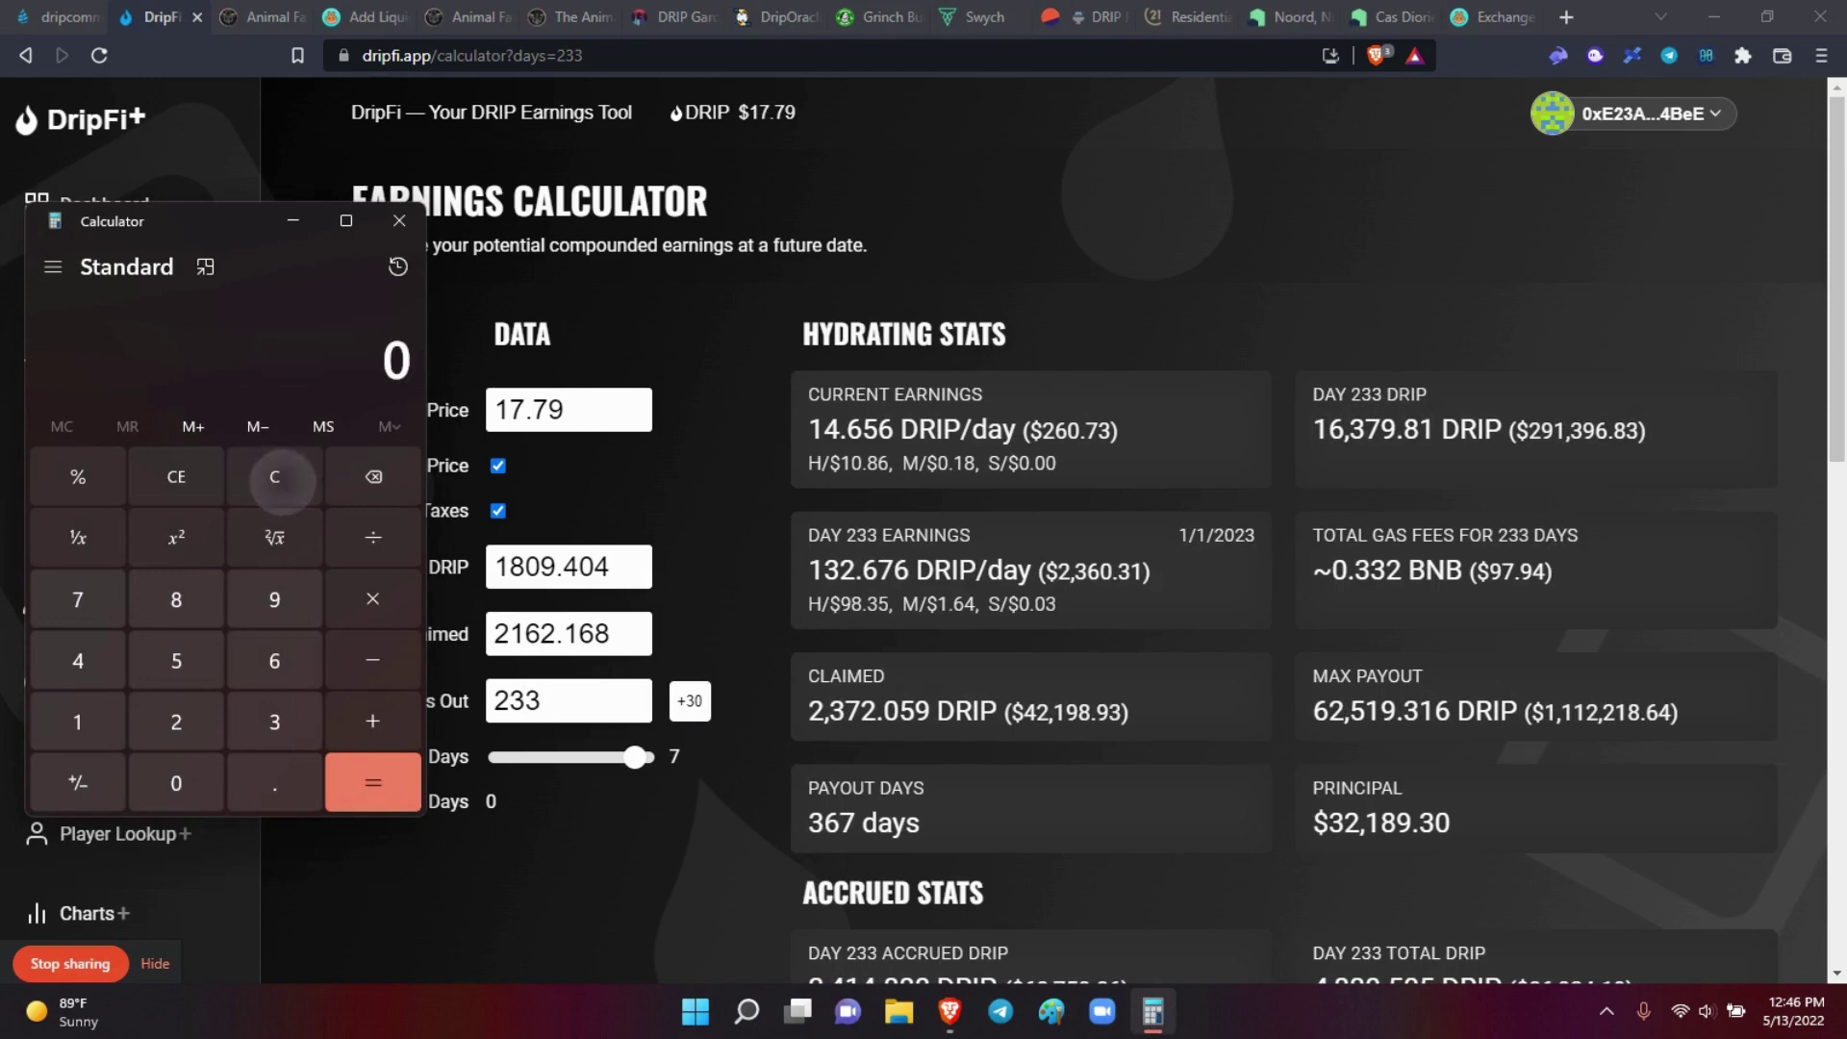
click(176, 721)
double_click(274, 722)
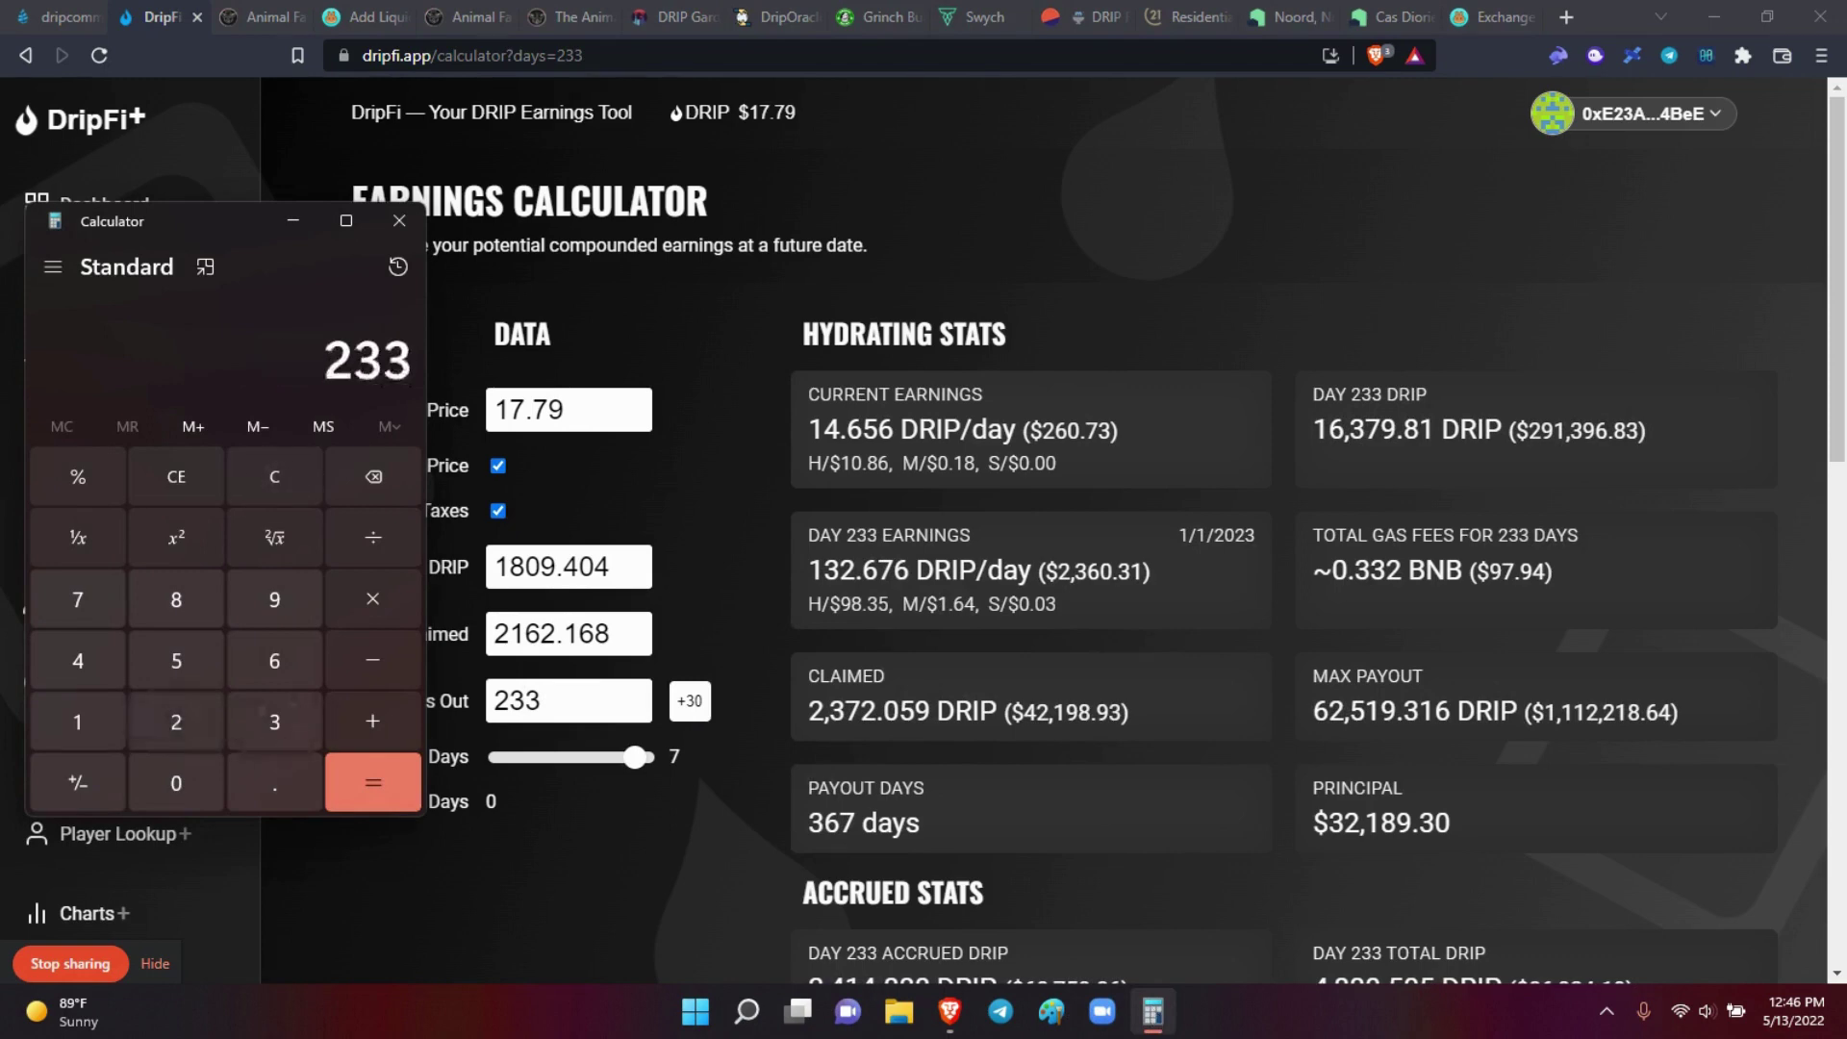
click(373, 536)
key(4)
key(Return)
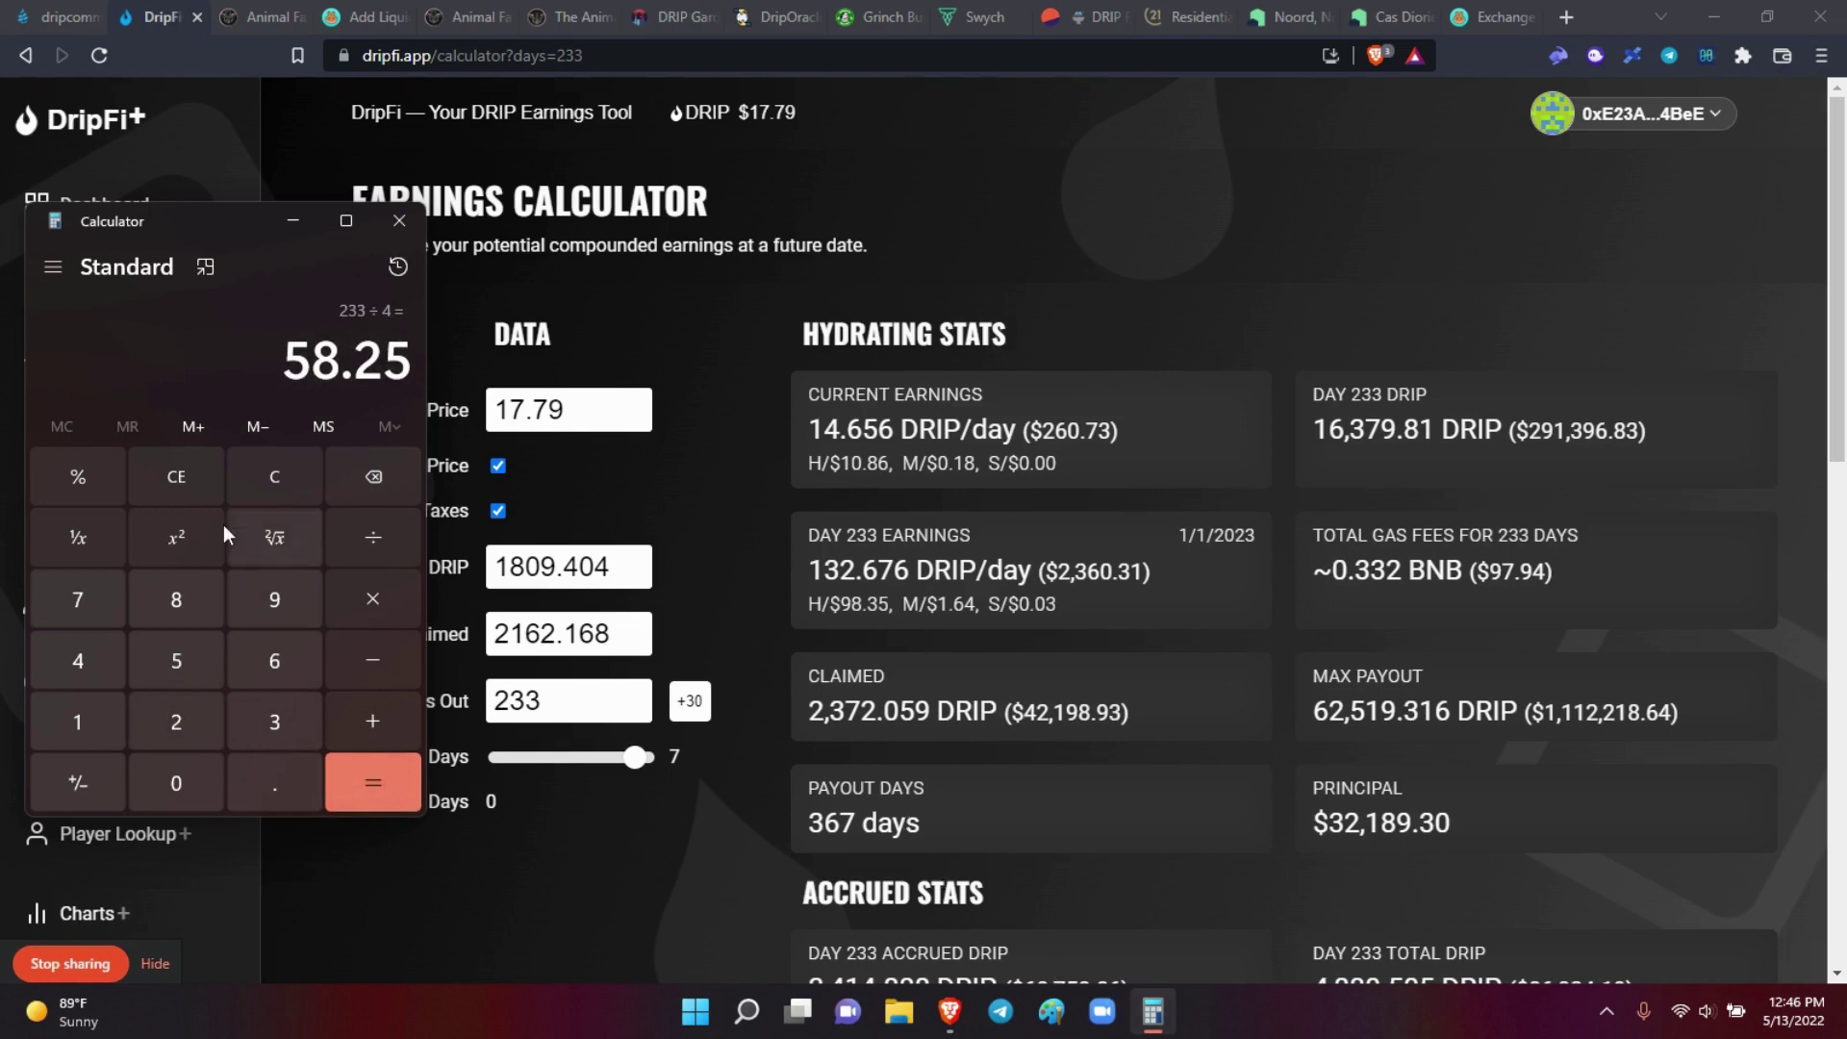
Step: Compute 233 × 4 = 932 in Calculator
click(281, 477)
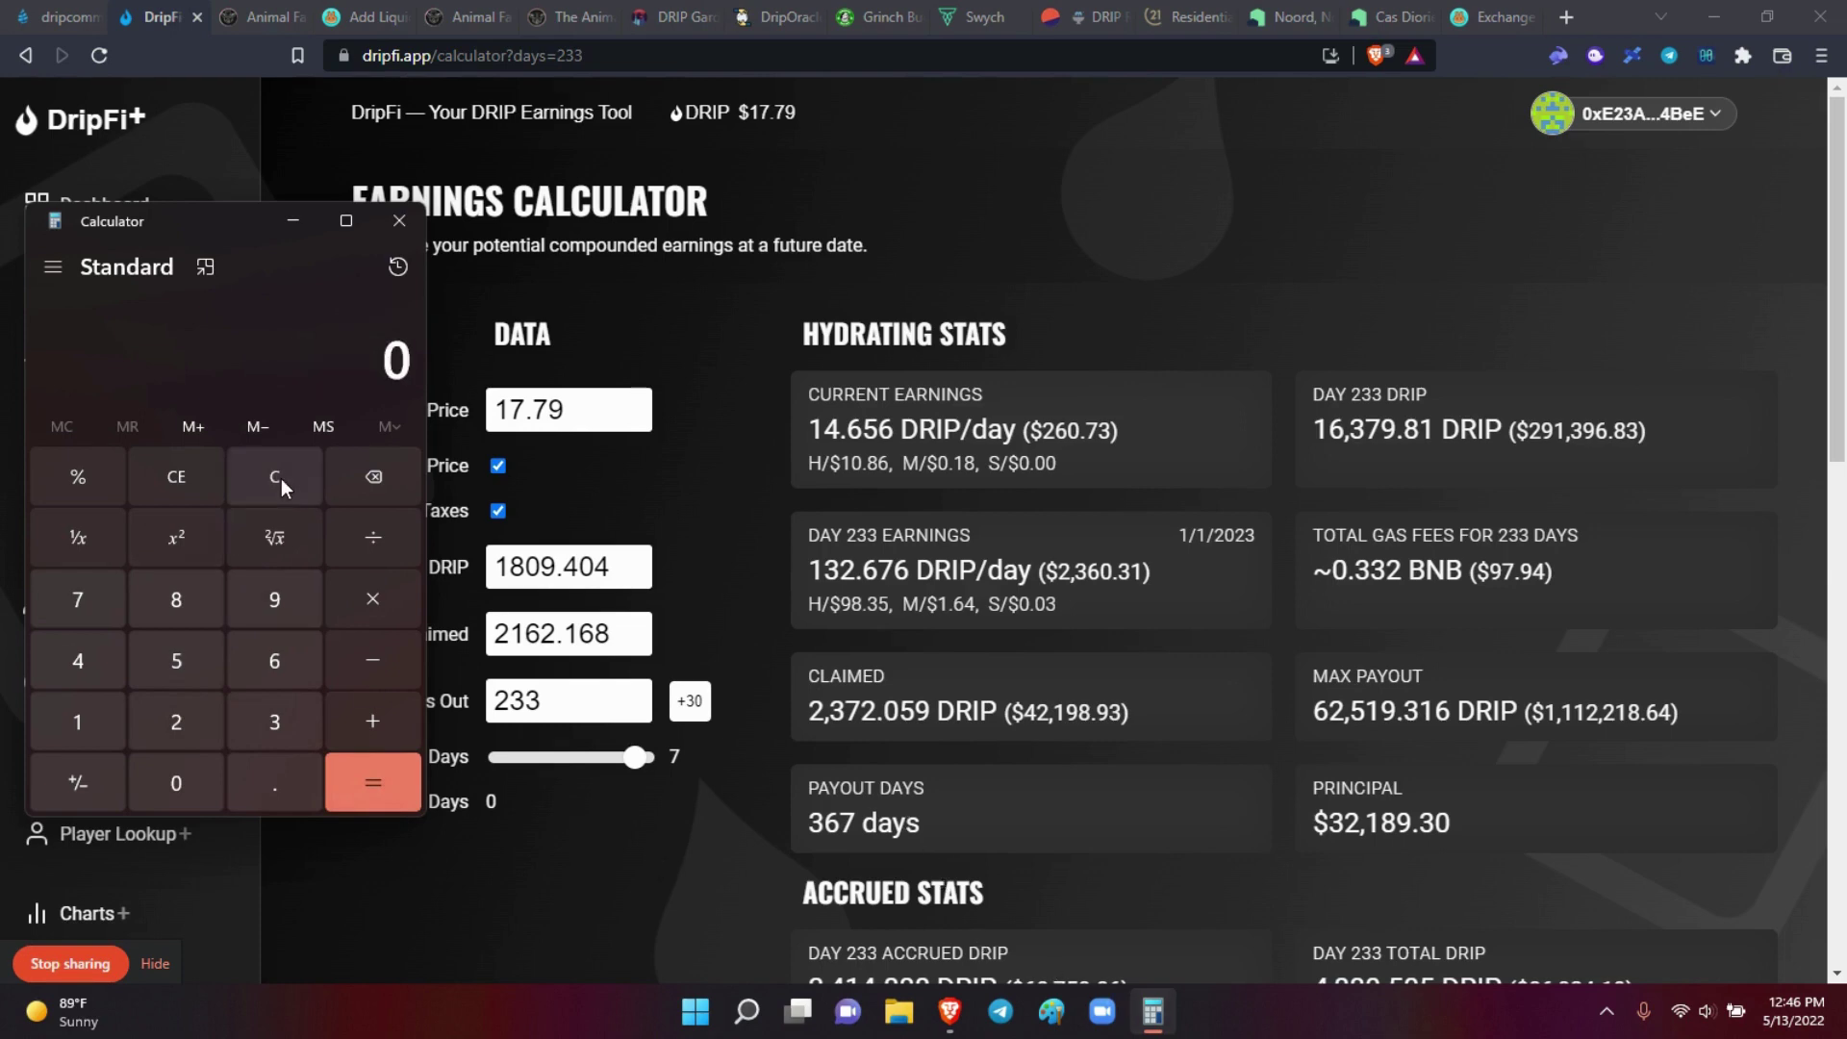
text(233)
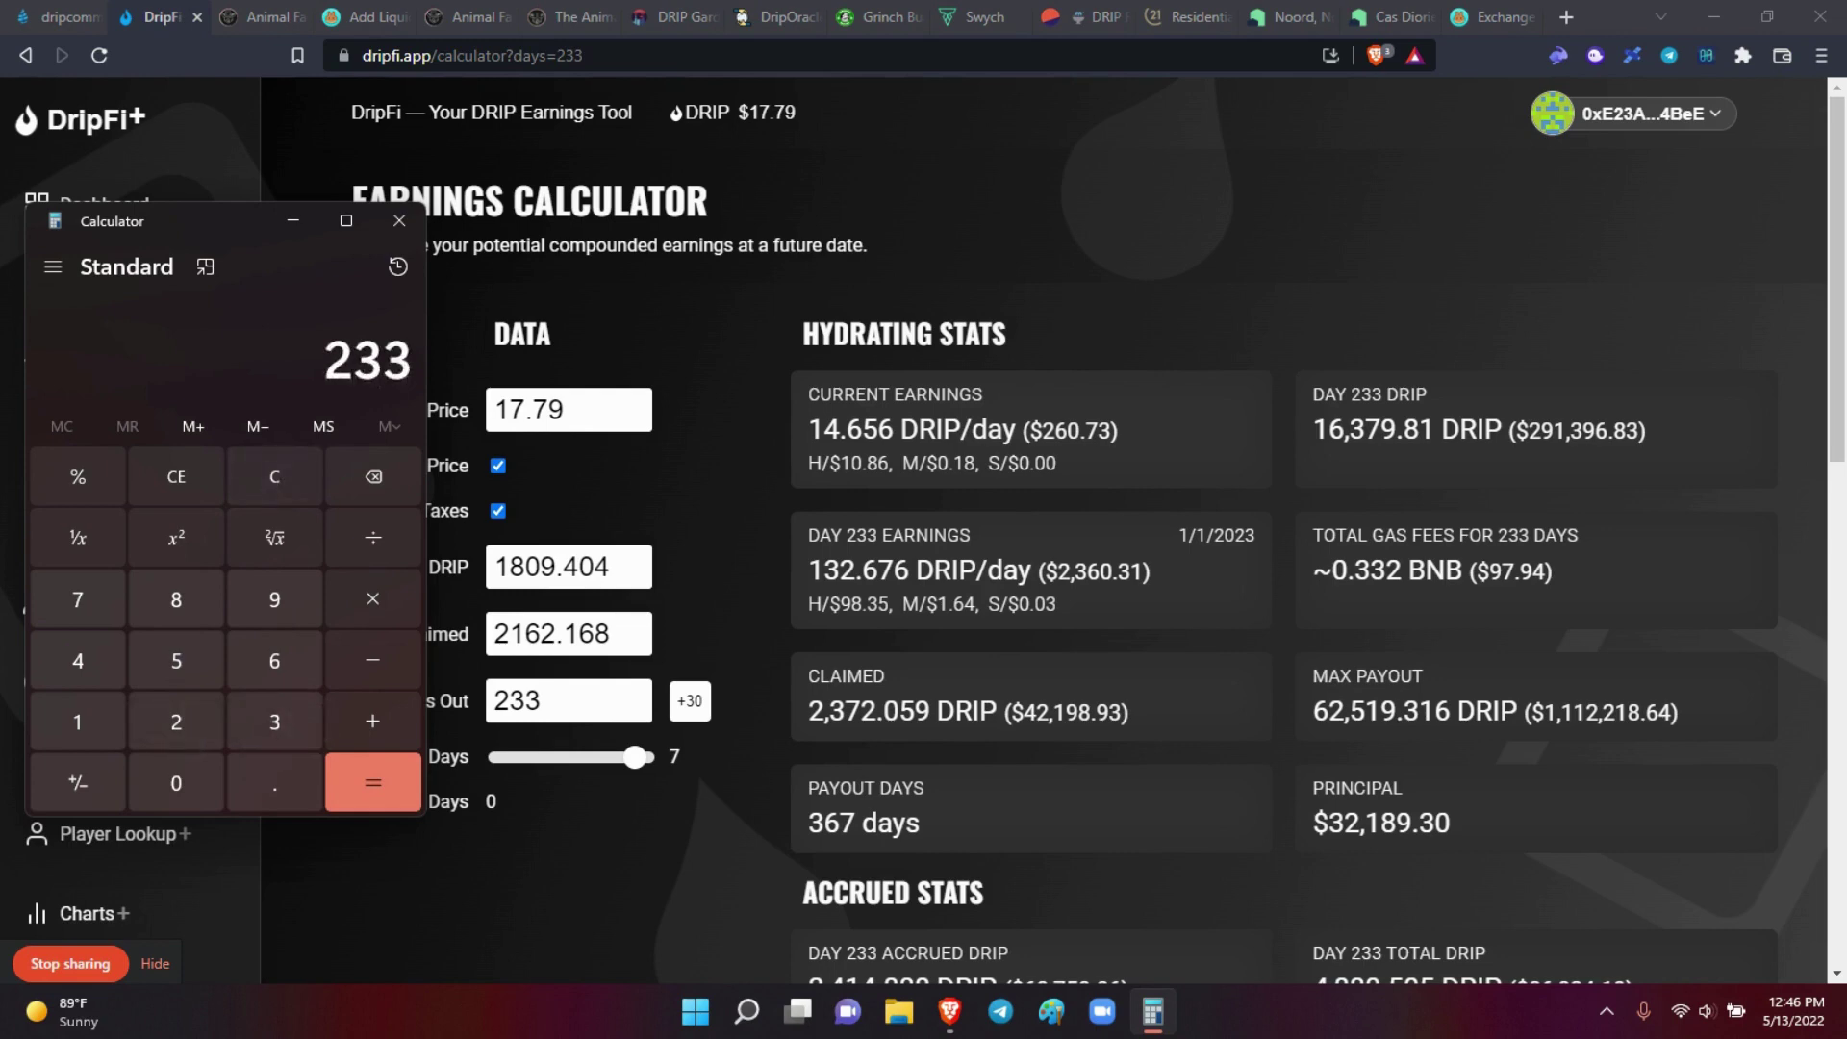
key(asterisk)
text(4)
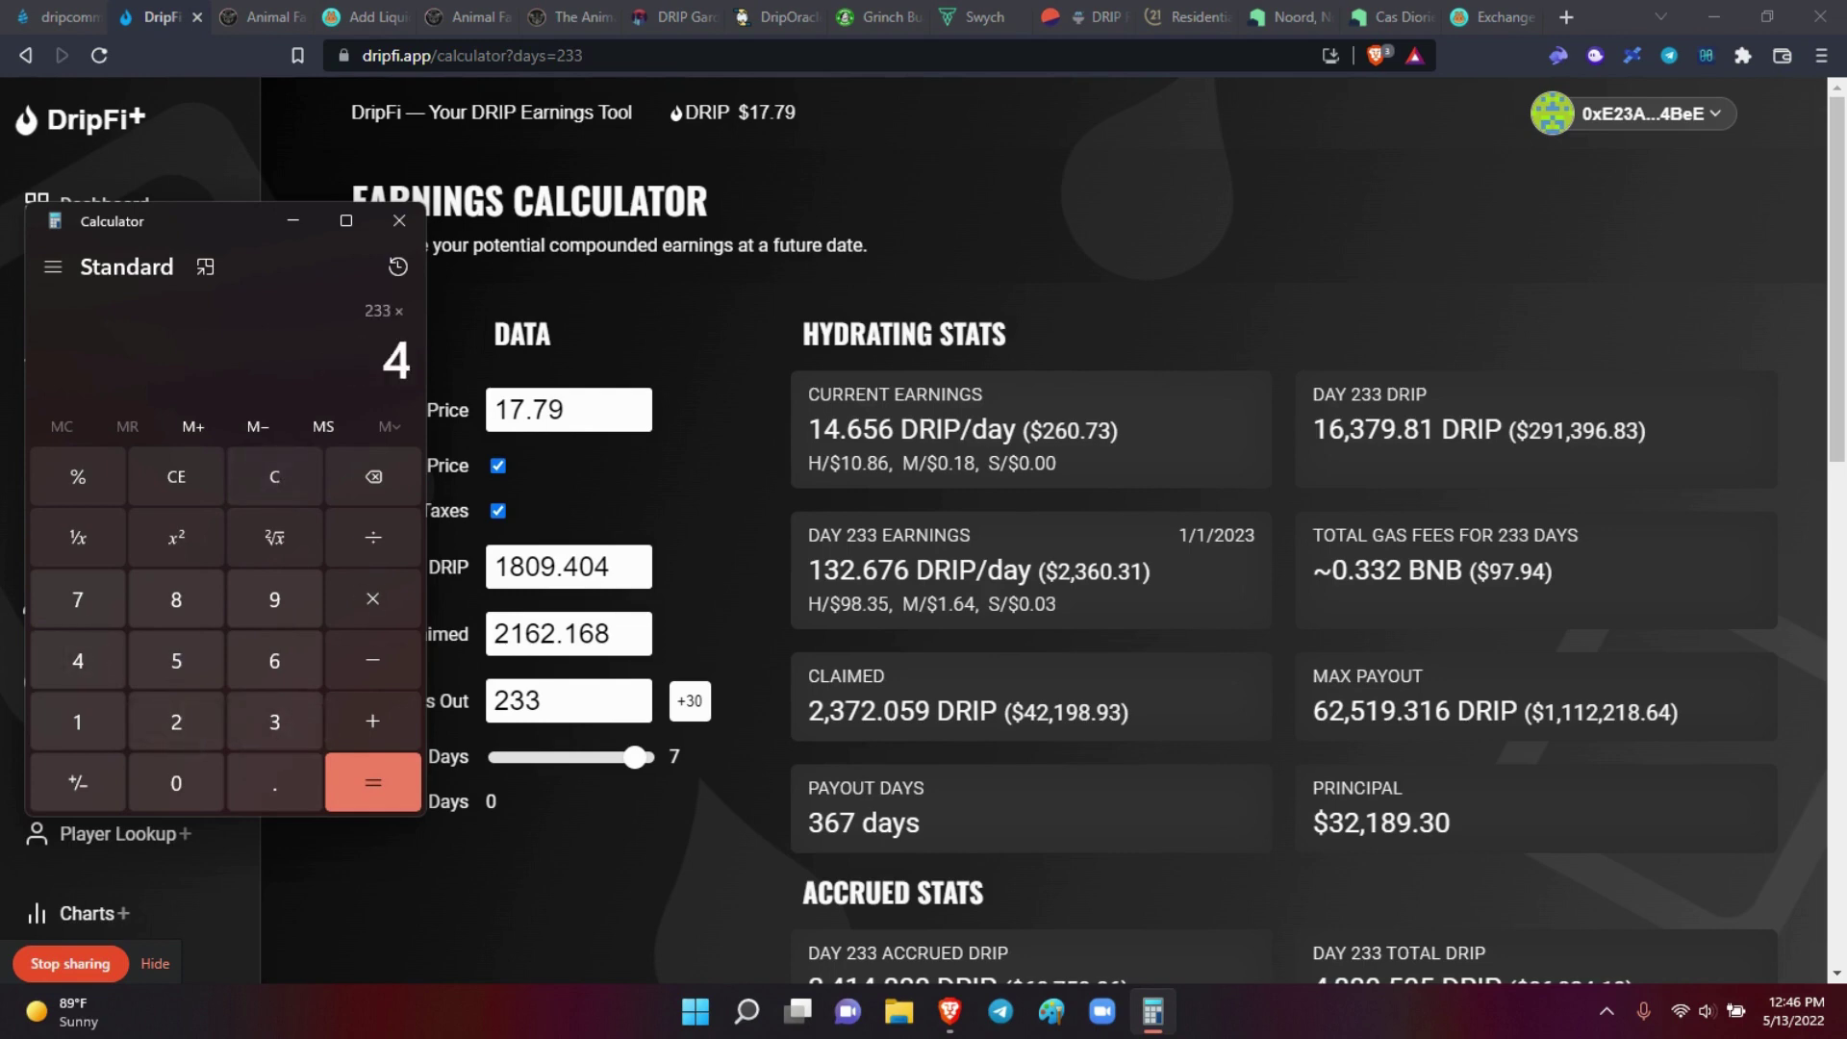
key(Return)
Step: Recompute 233 ÷ 4 to get 58.25 again
key(Escape)
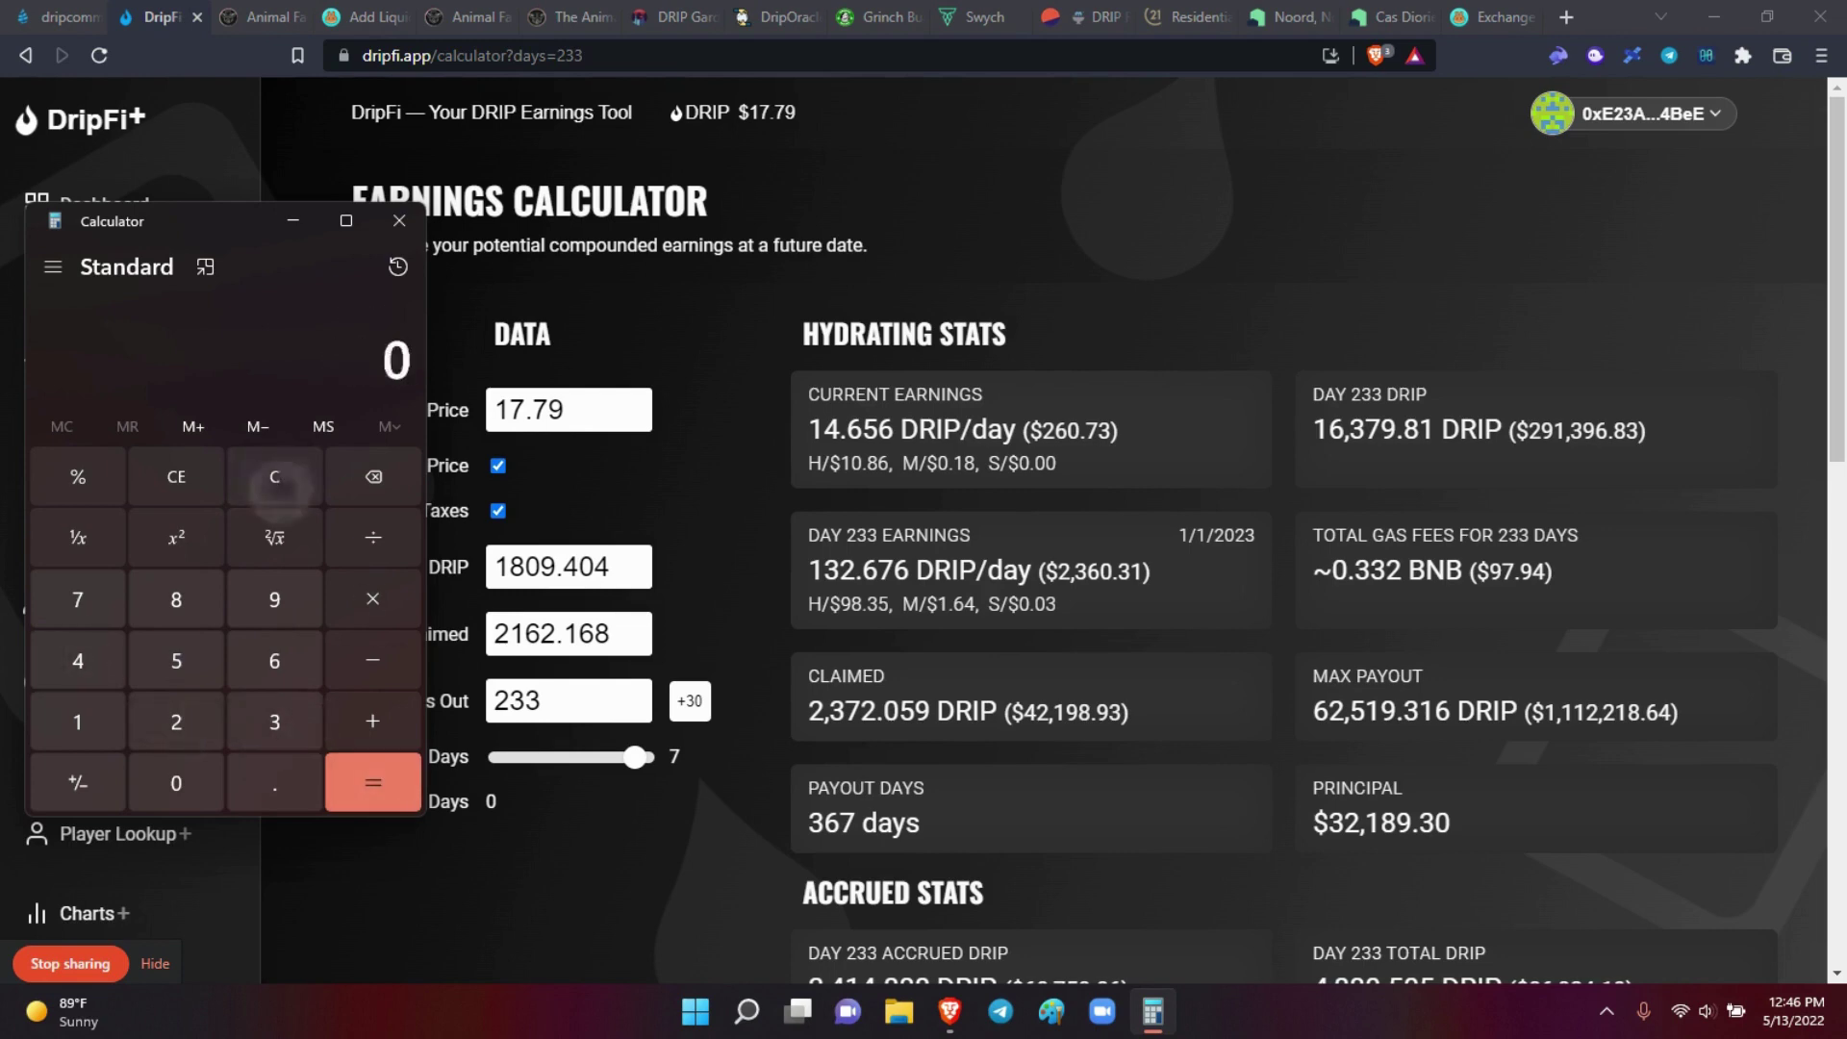
text(233)
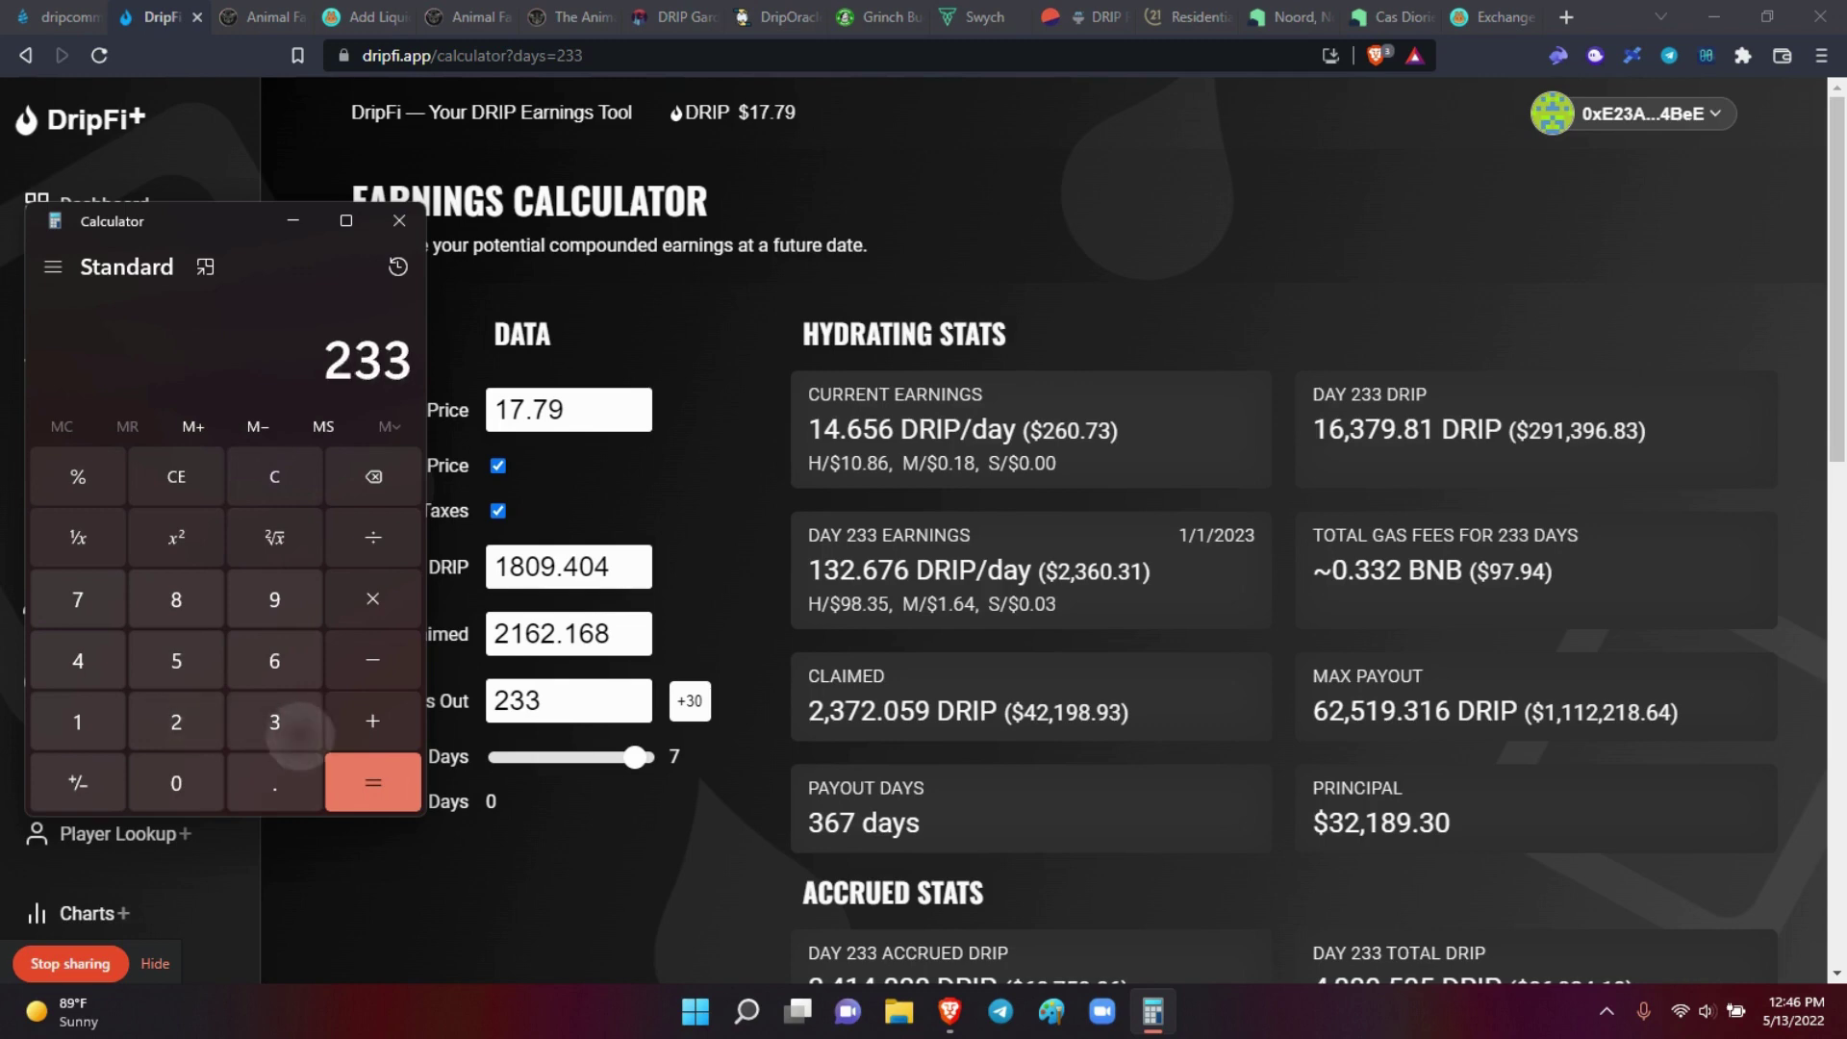
key(slash)
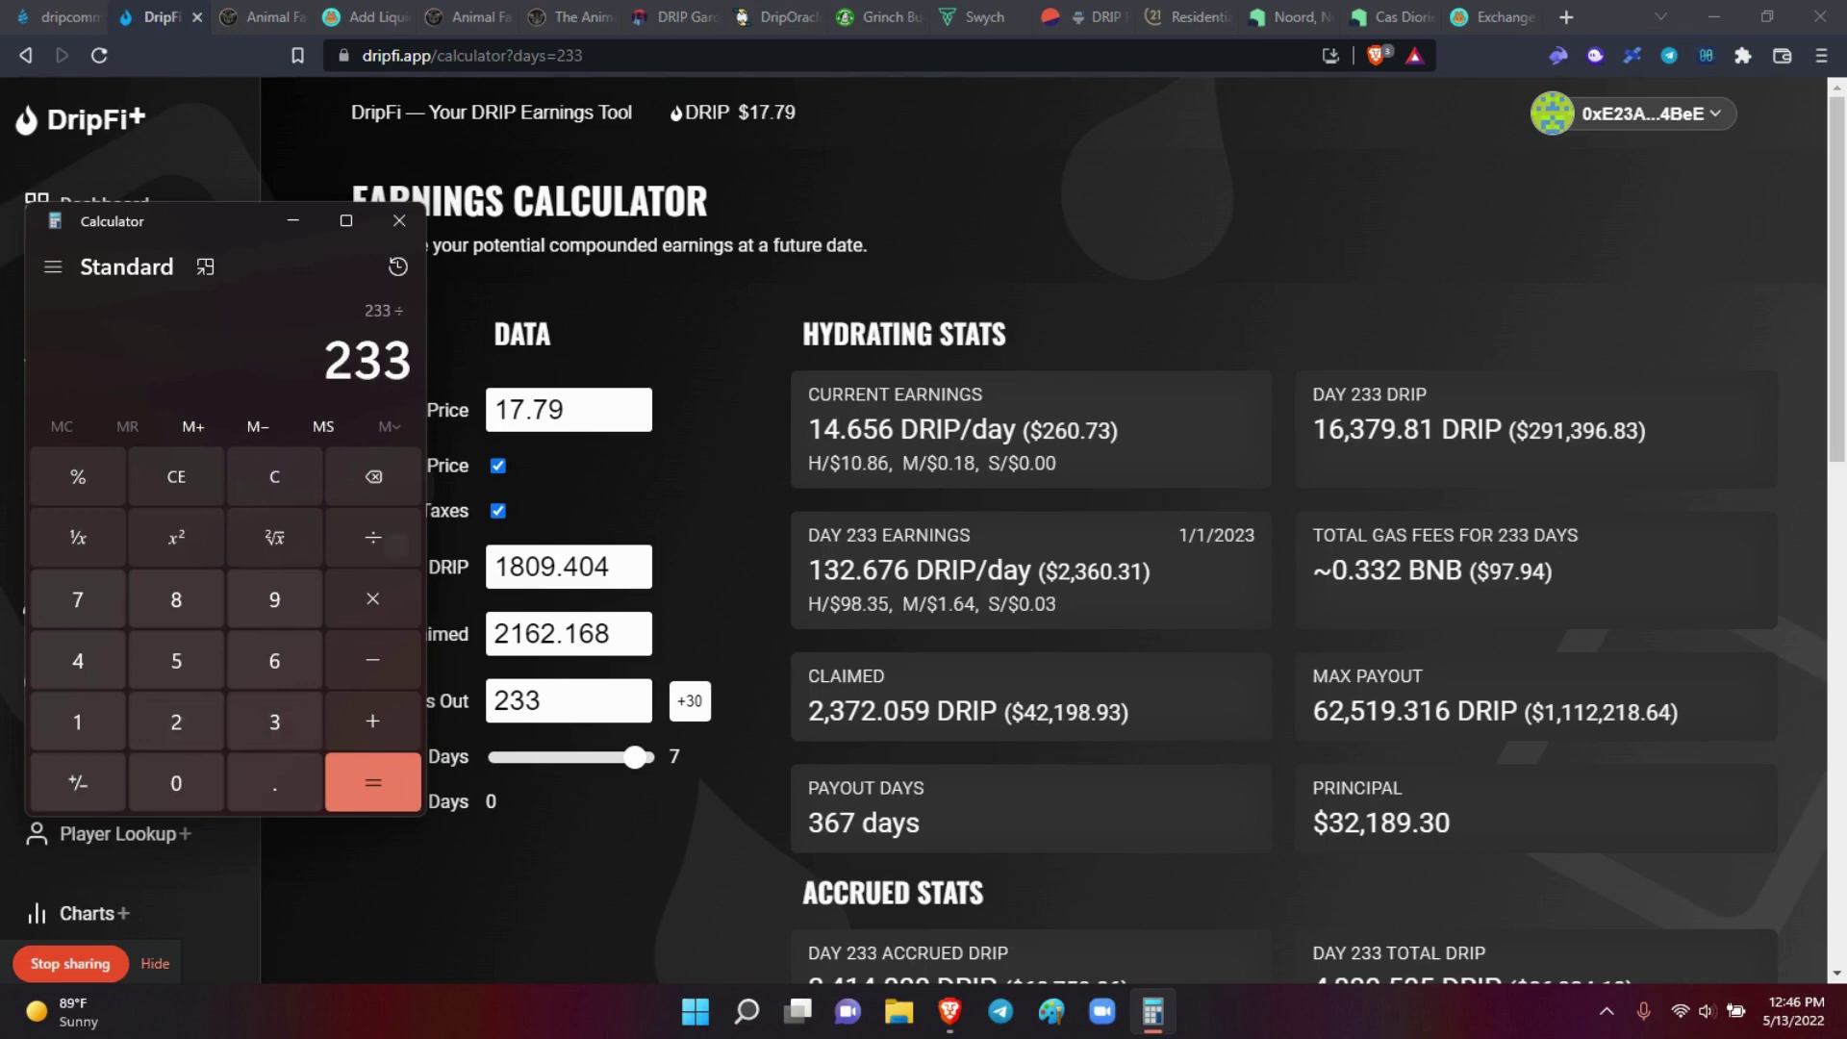
text(4)
key(Return)
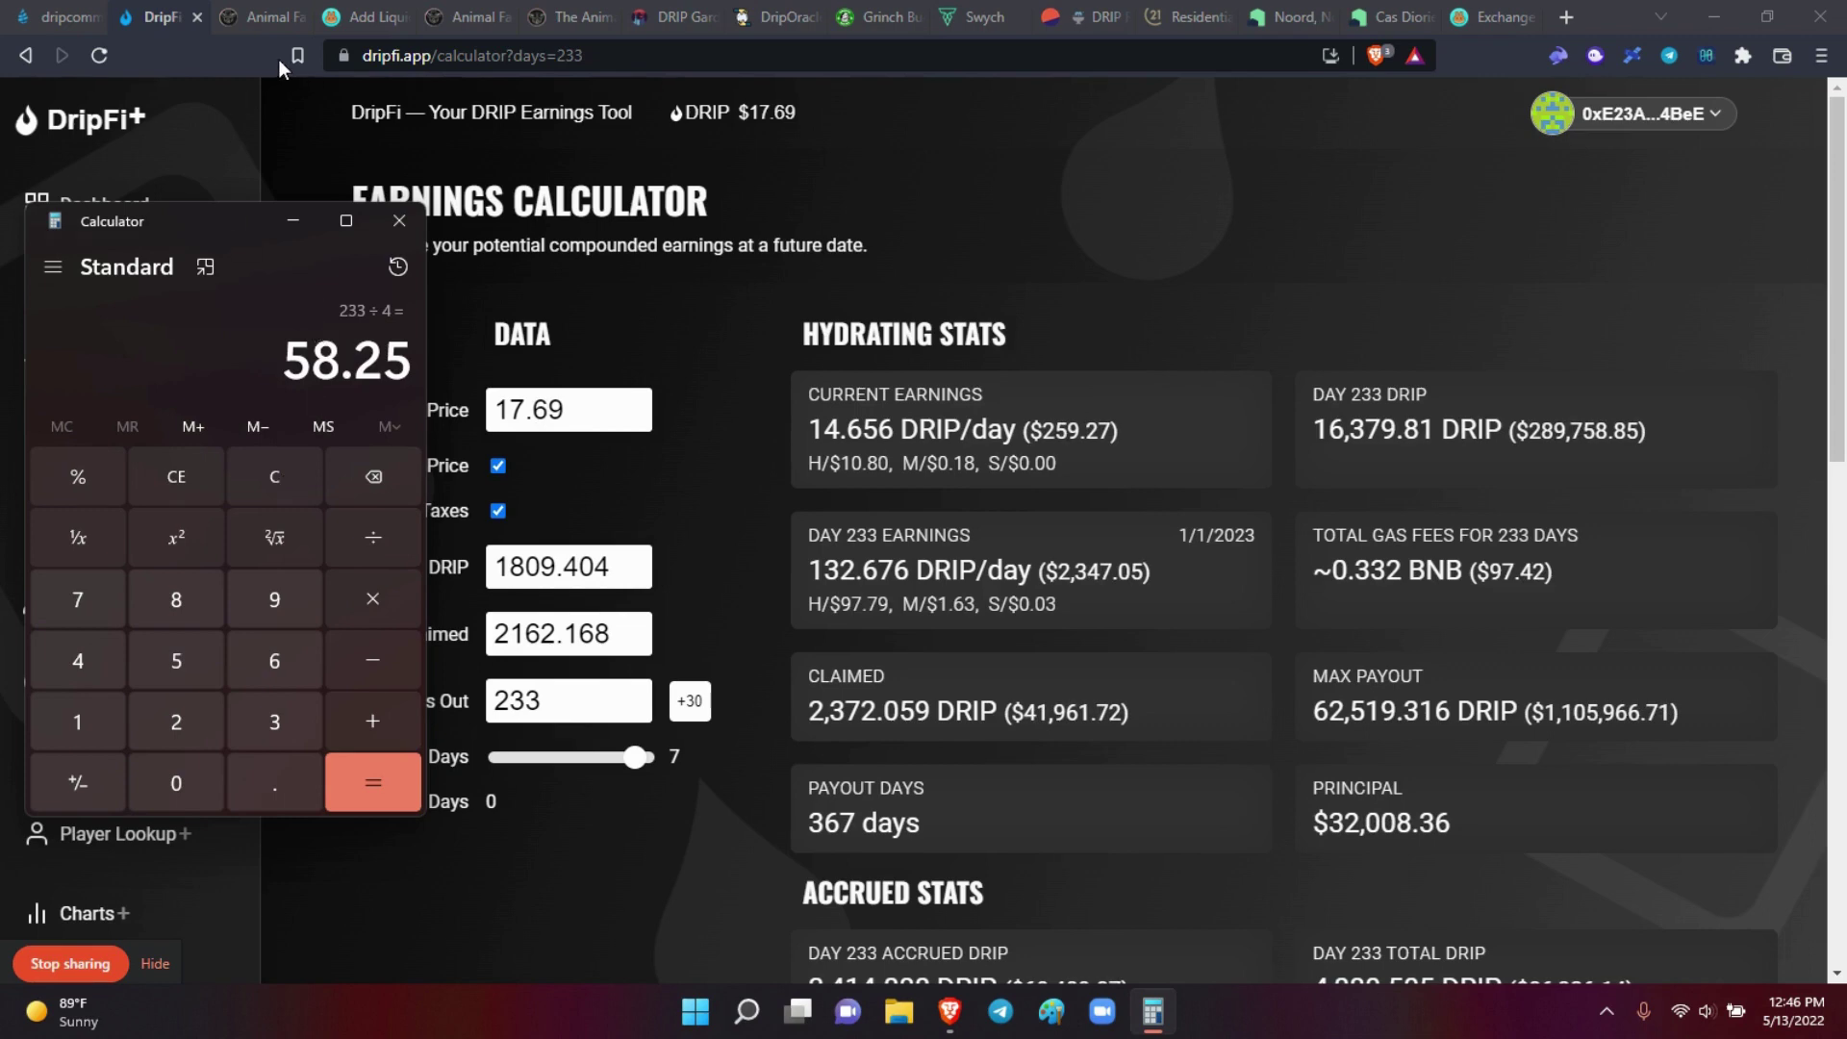
Step: Beside the Piggy Bank page, compute 233 ÷ 30 ≈ 7.77, then multiply by 4 for ≈ 31.07
click(269, 20)
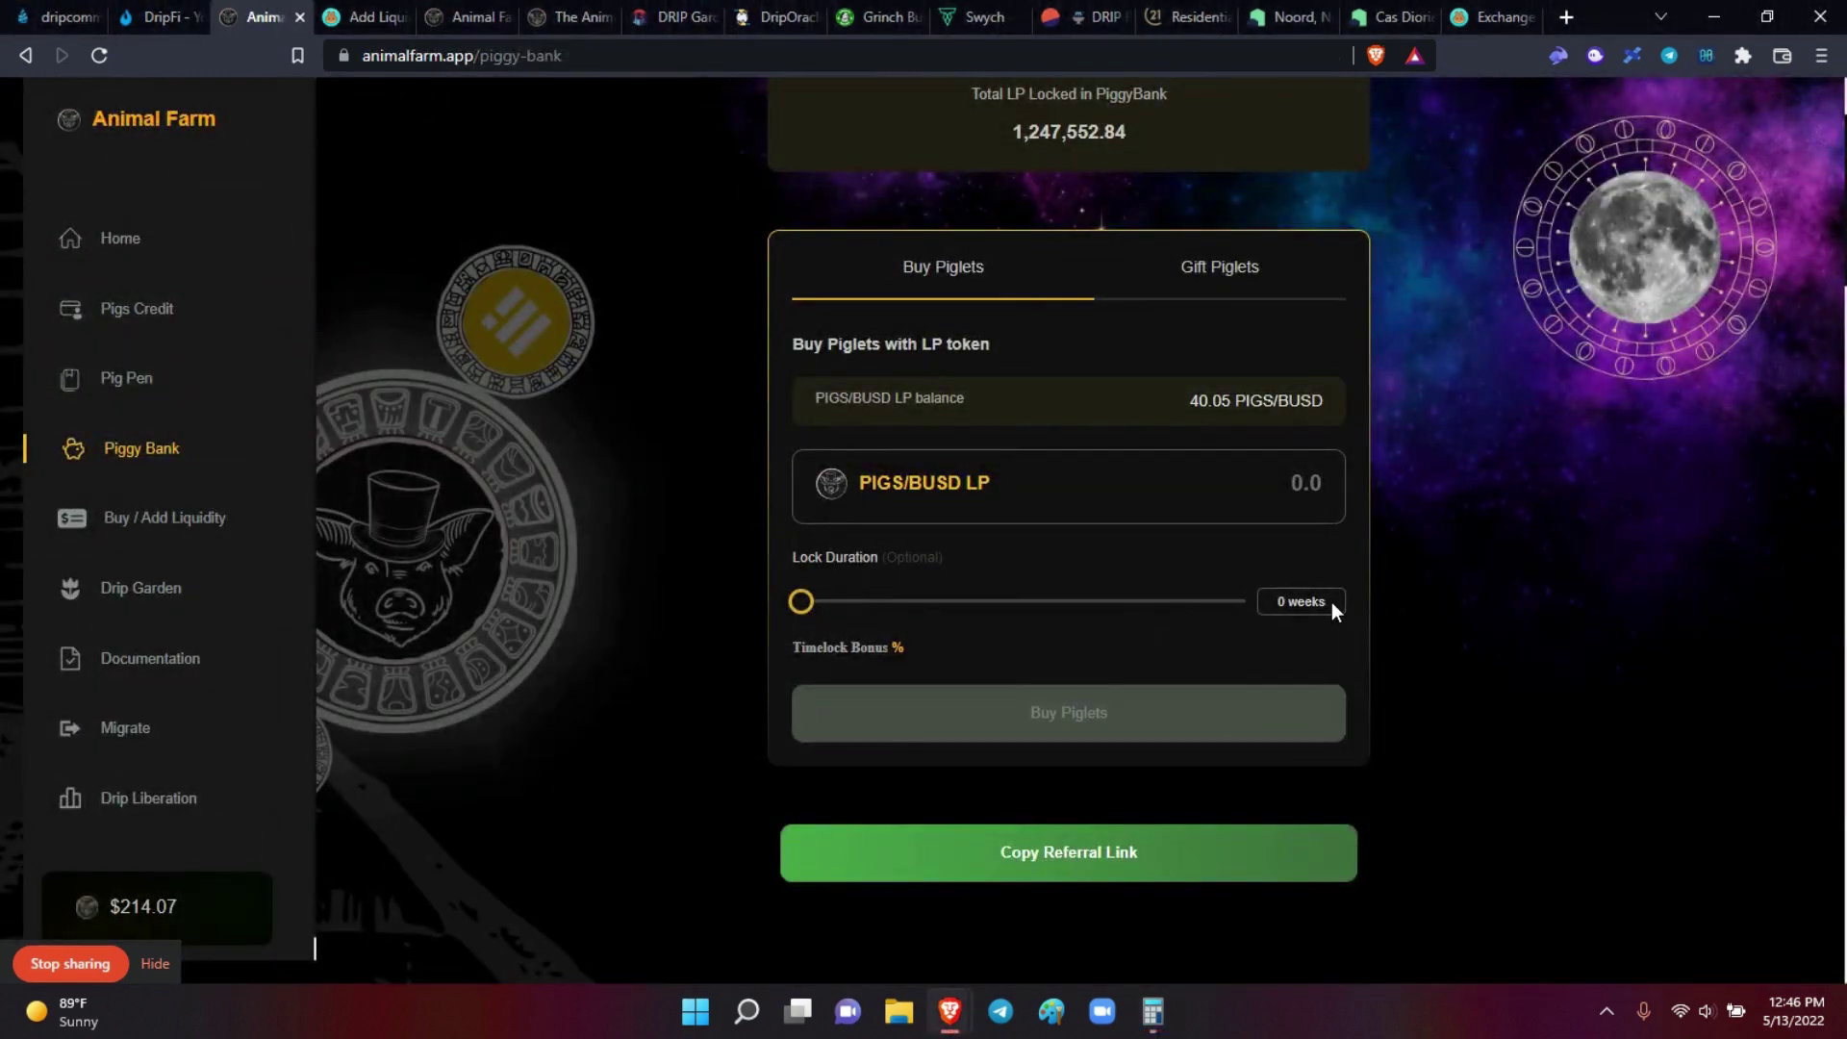
click(1152, 1010)
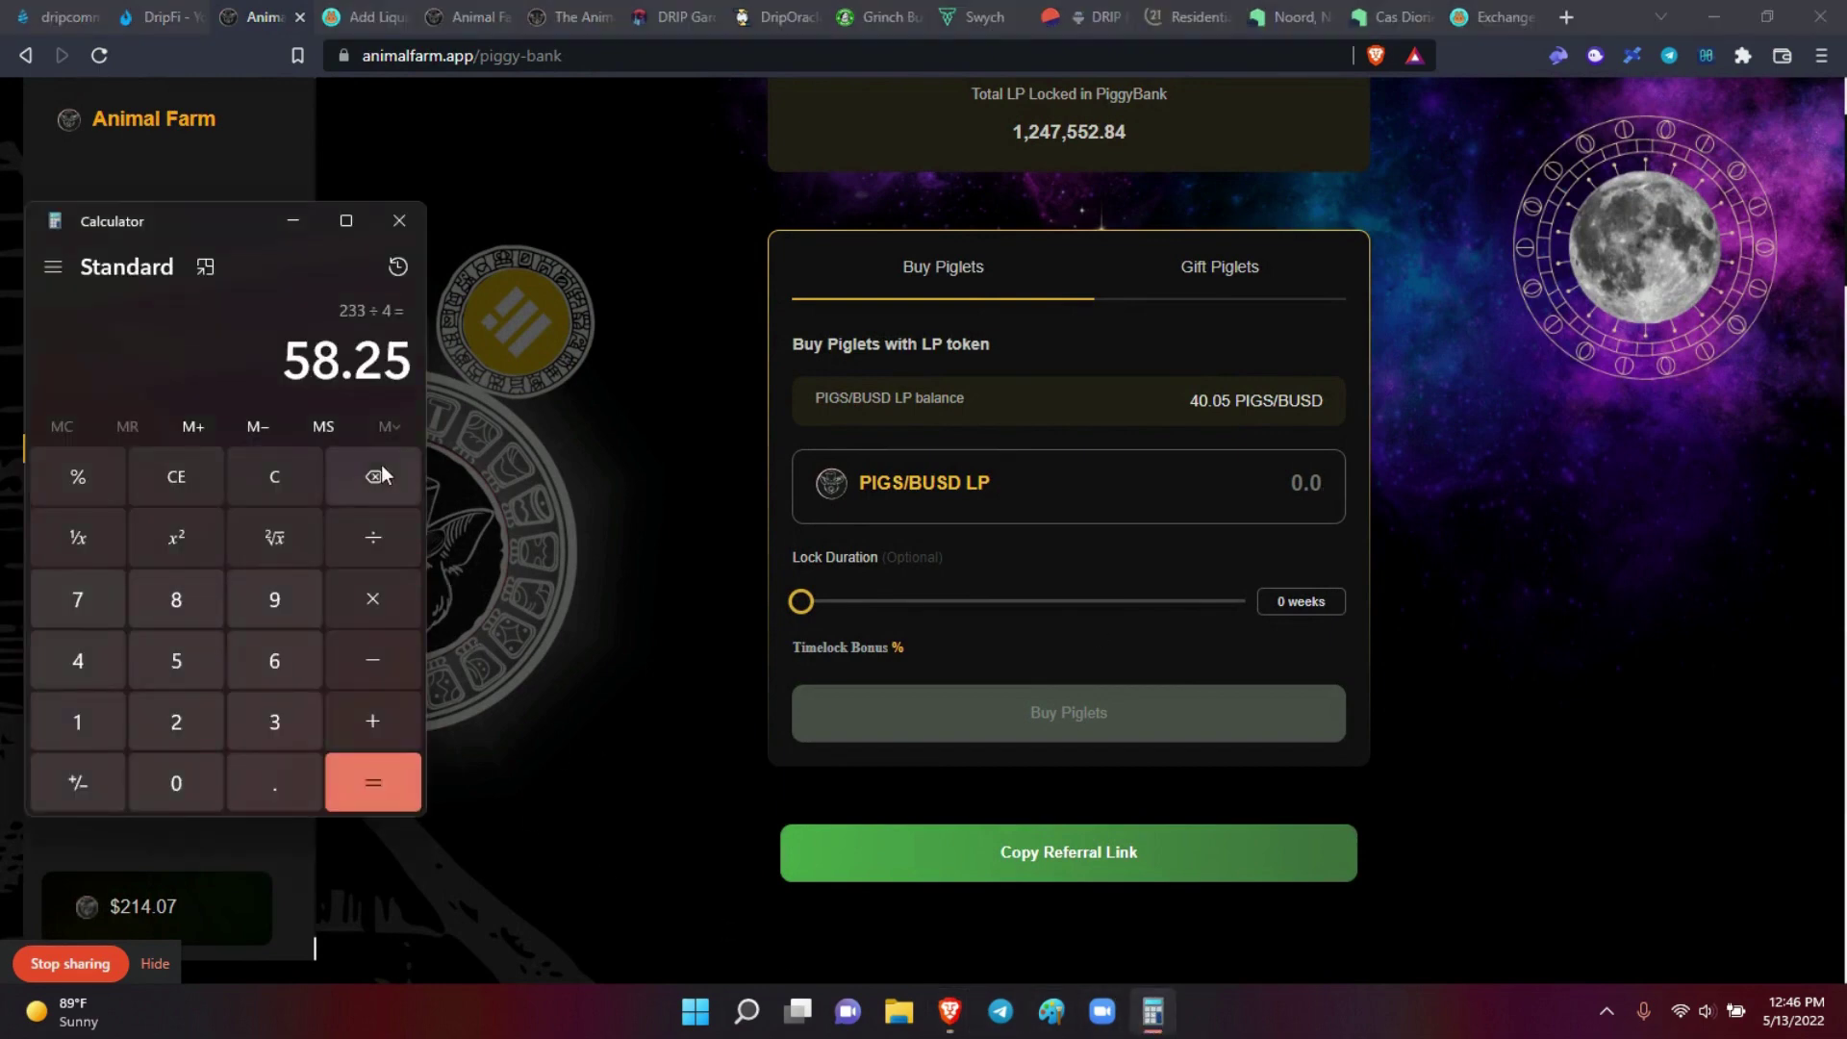
click(273, 481)
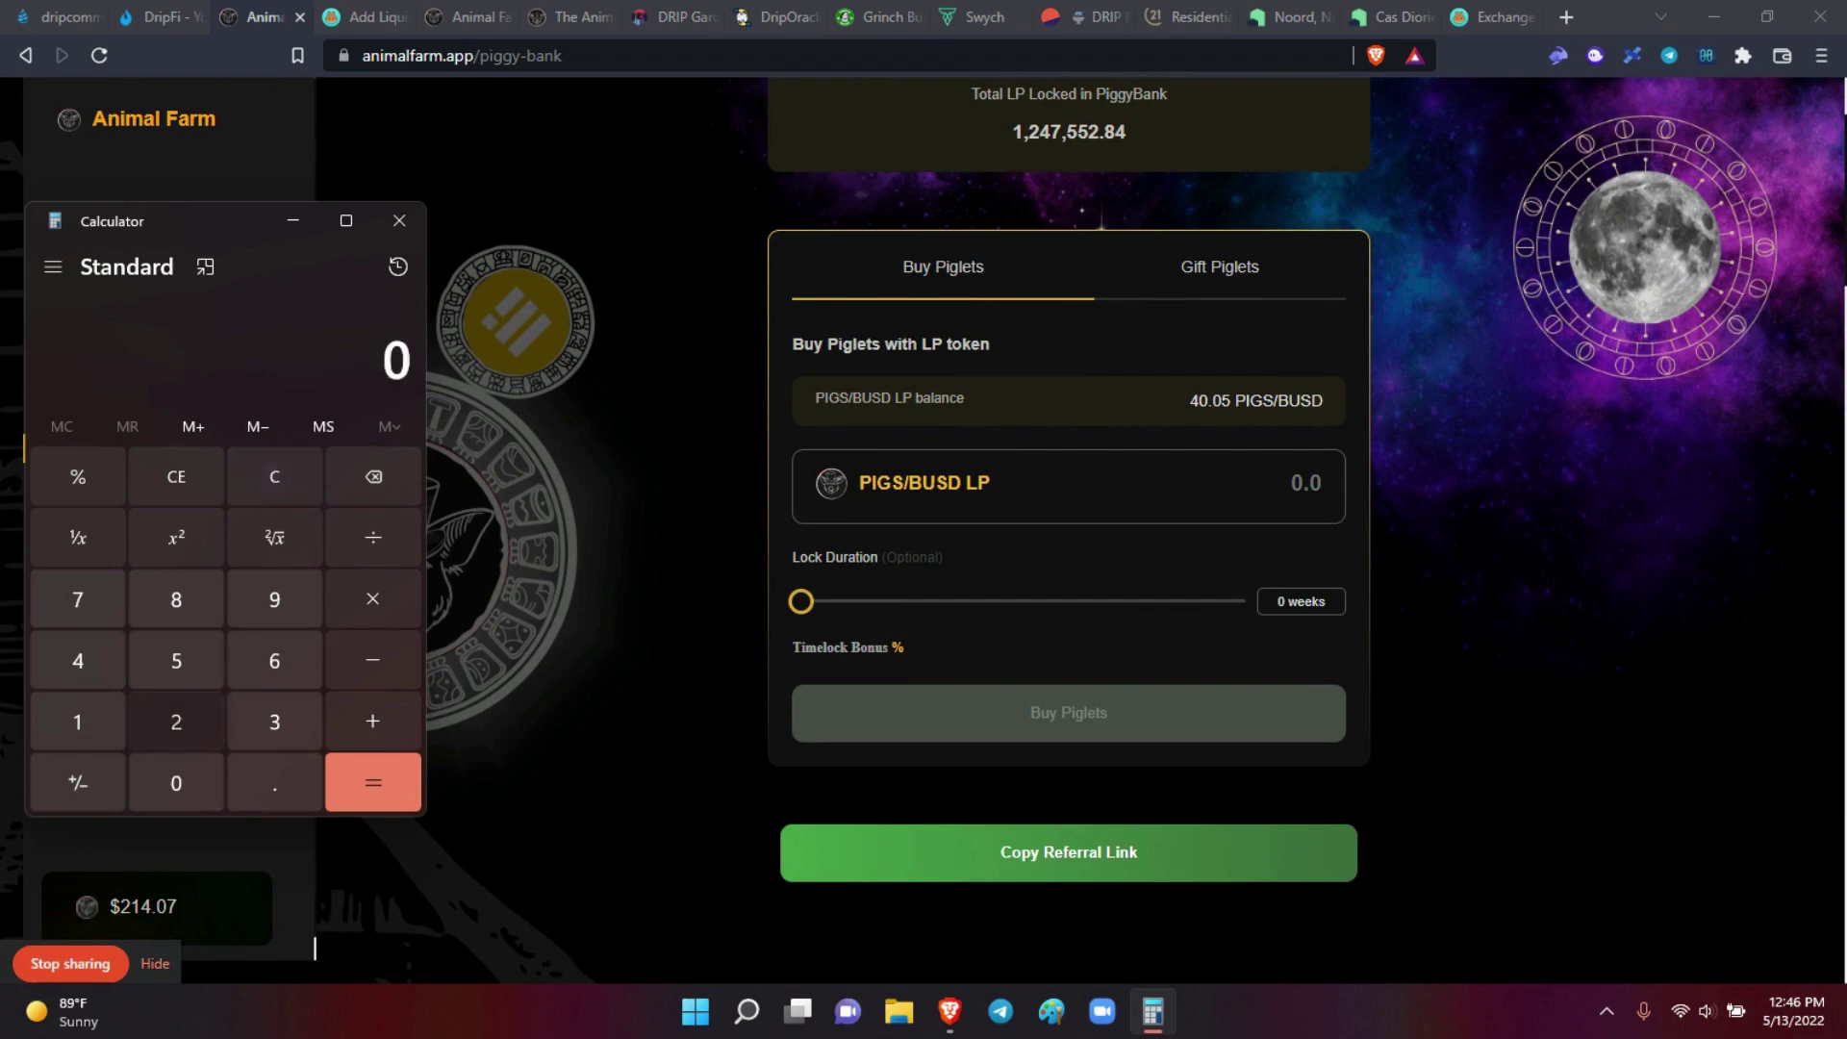
text(233)
key(slash)
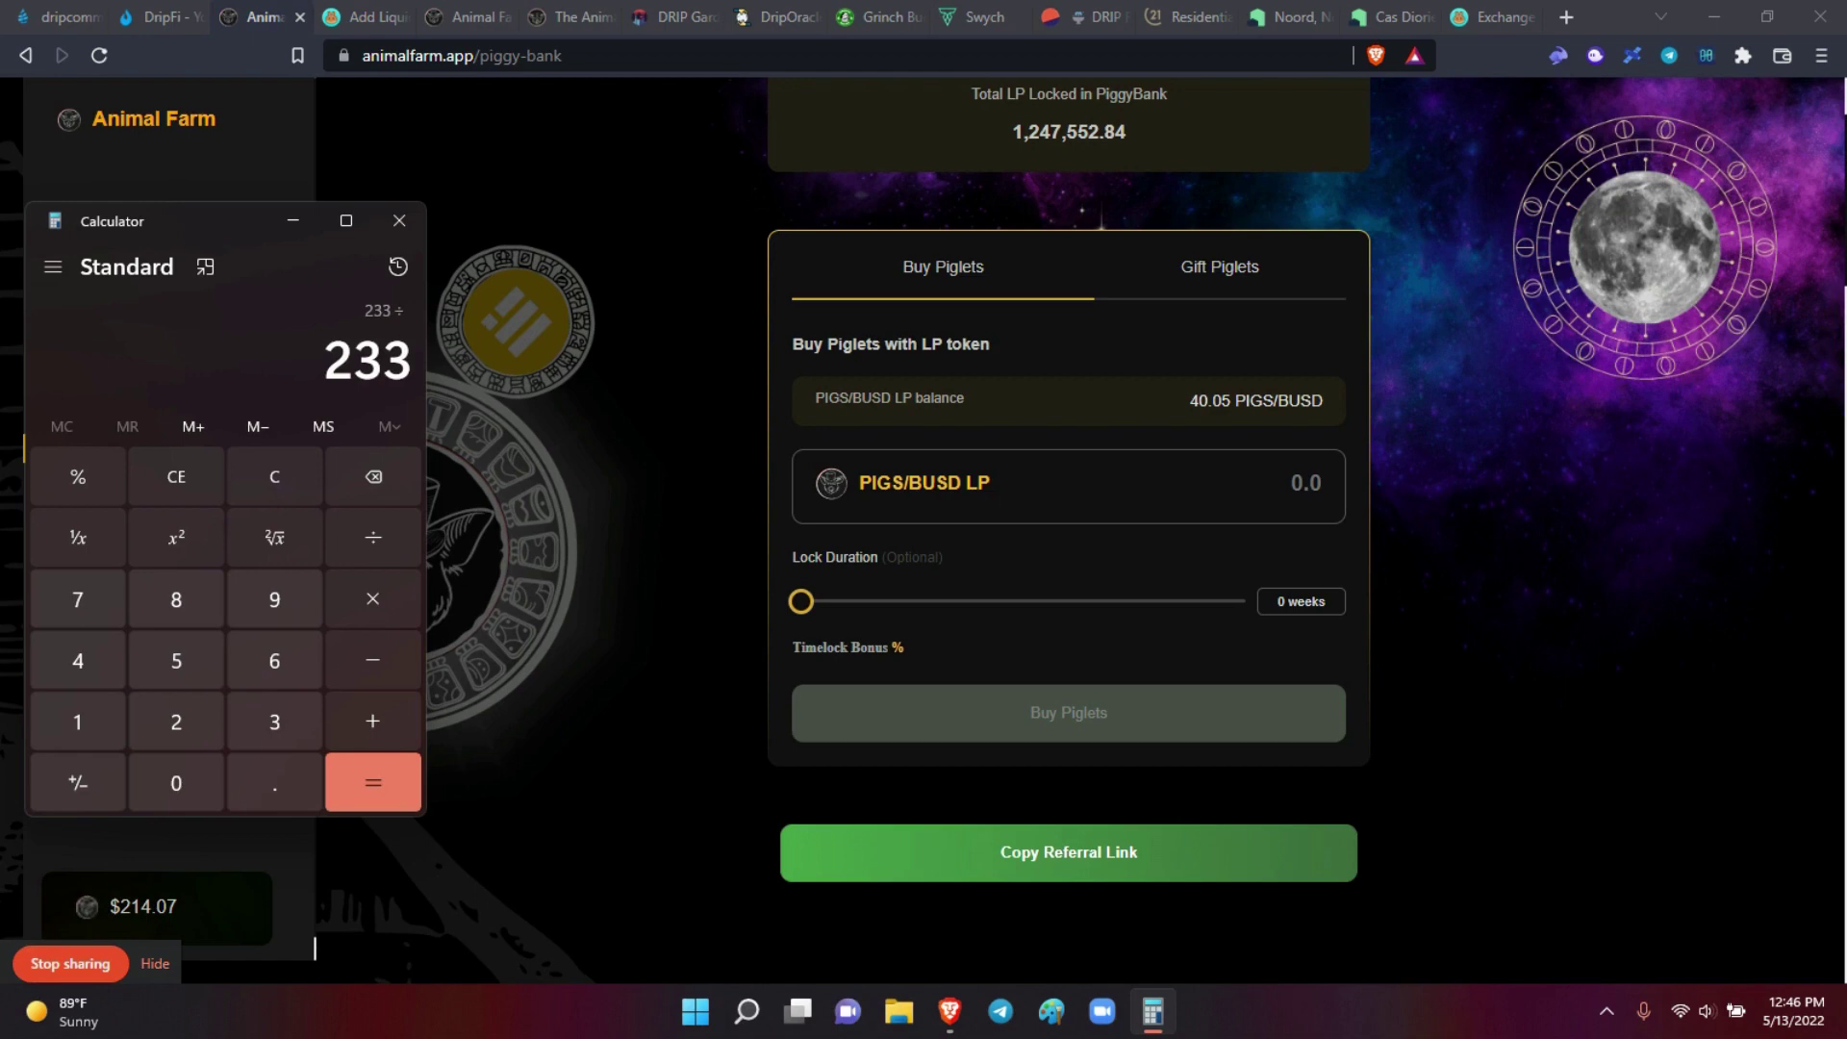
text(30)
key(Return)
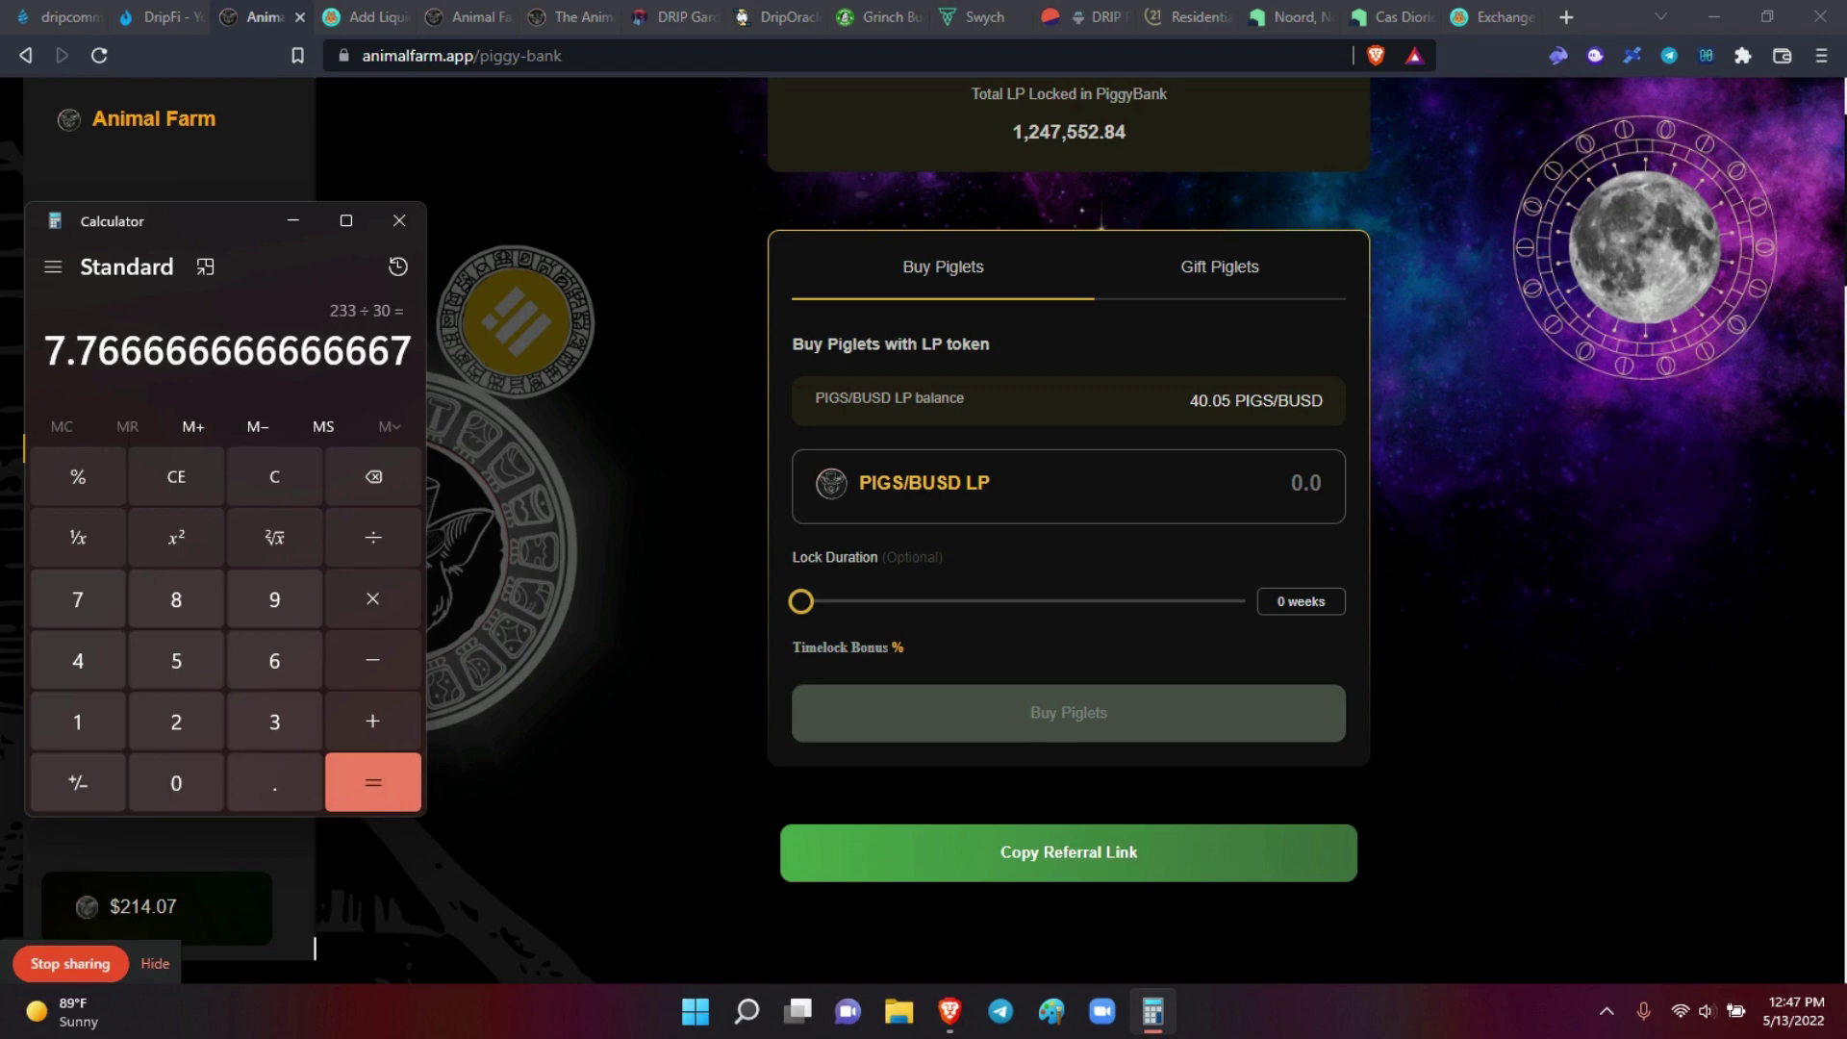
key(asterisk)
text(4)
key(Return)
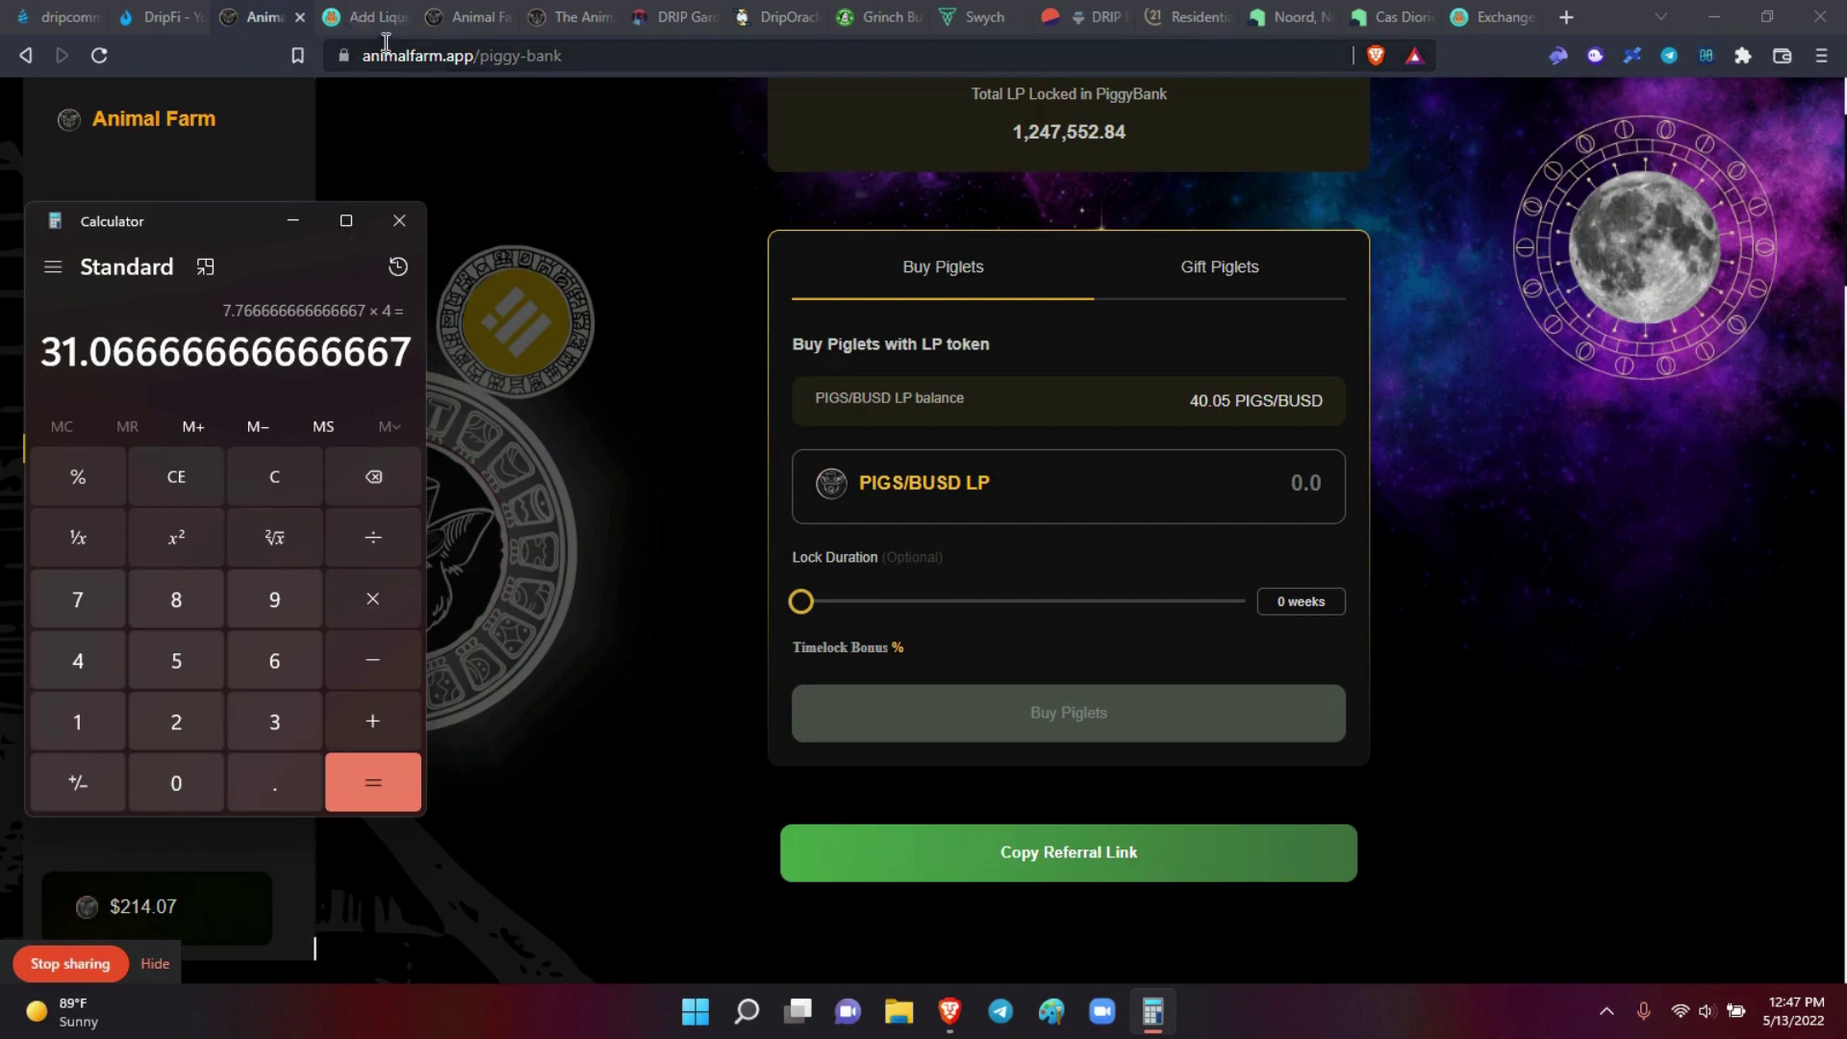
Step: Enter 1 PIGS/BUSD LP and drag the lock to the maximum 156 weeks for a 149299% bonus
click(440, 136)
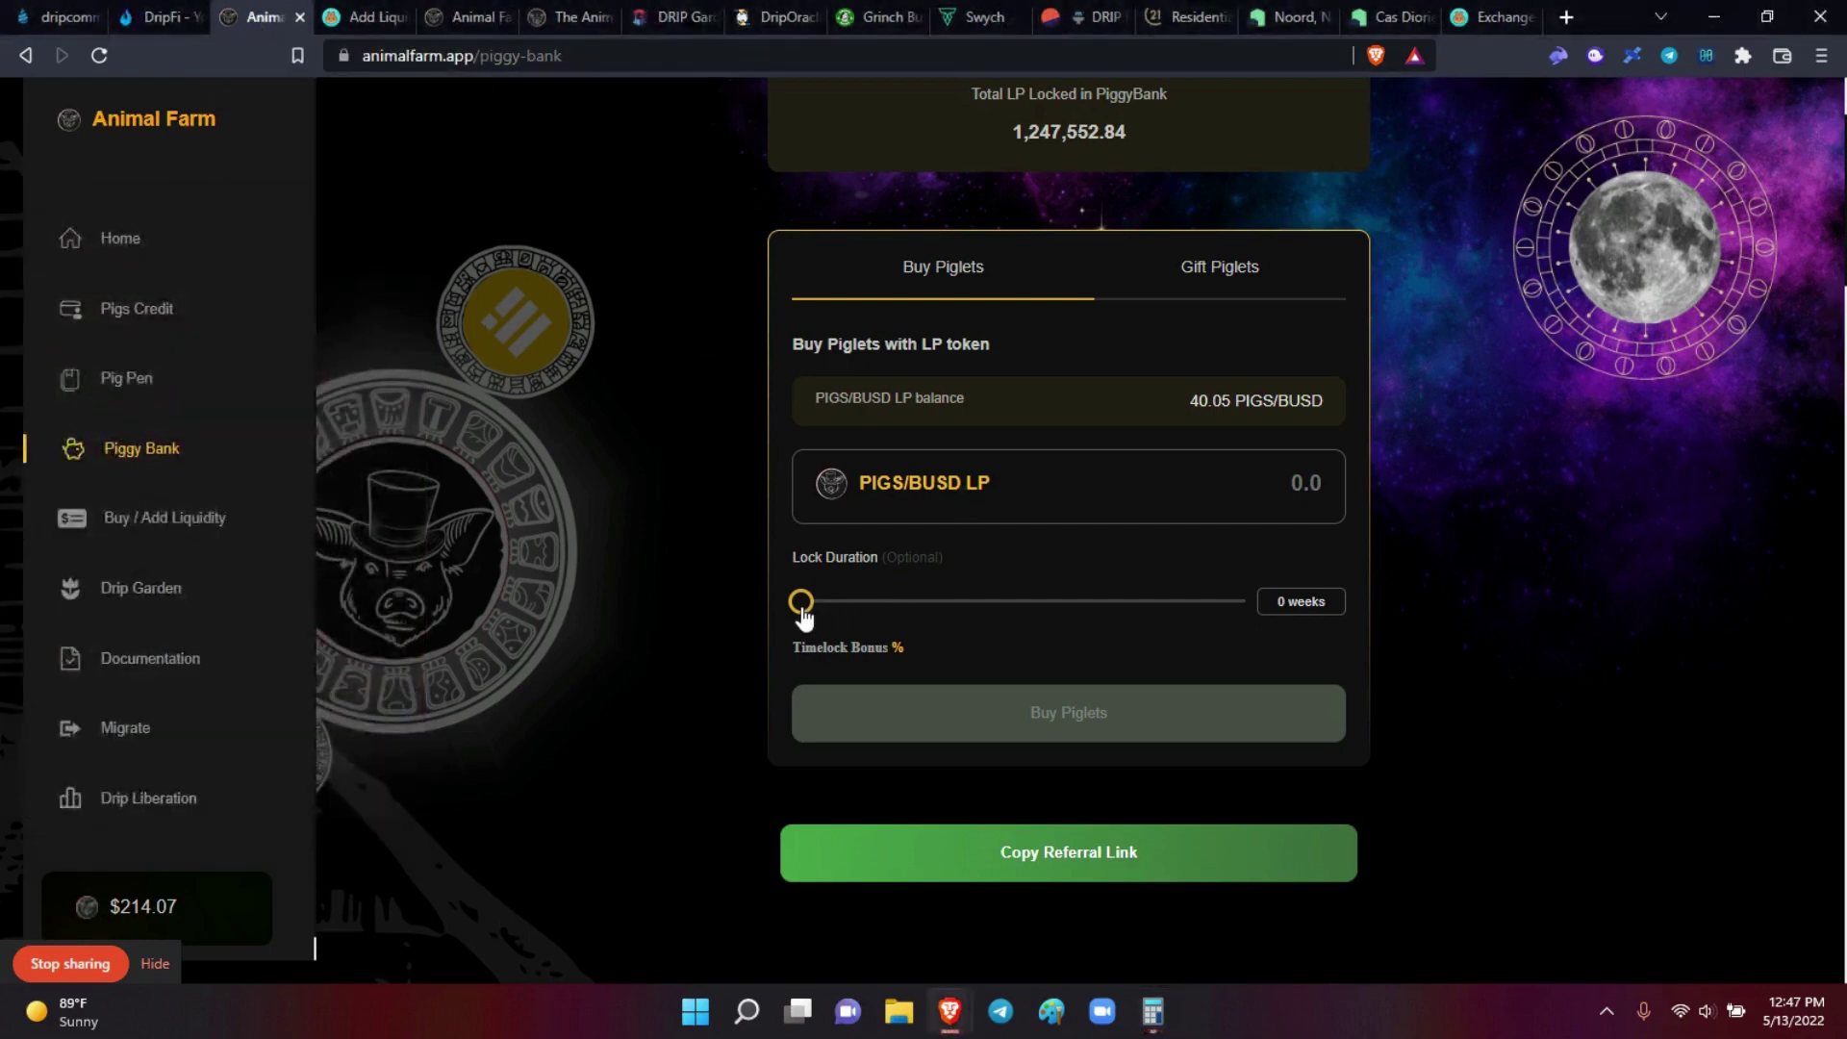
drag(804, 608, 891, 633)
click(1318, 474)
text(1)
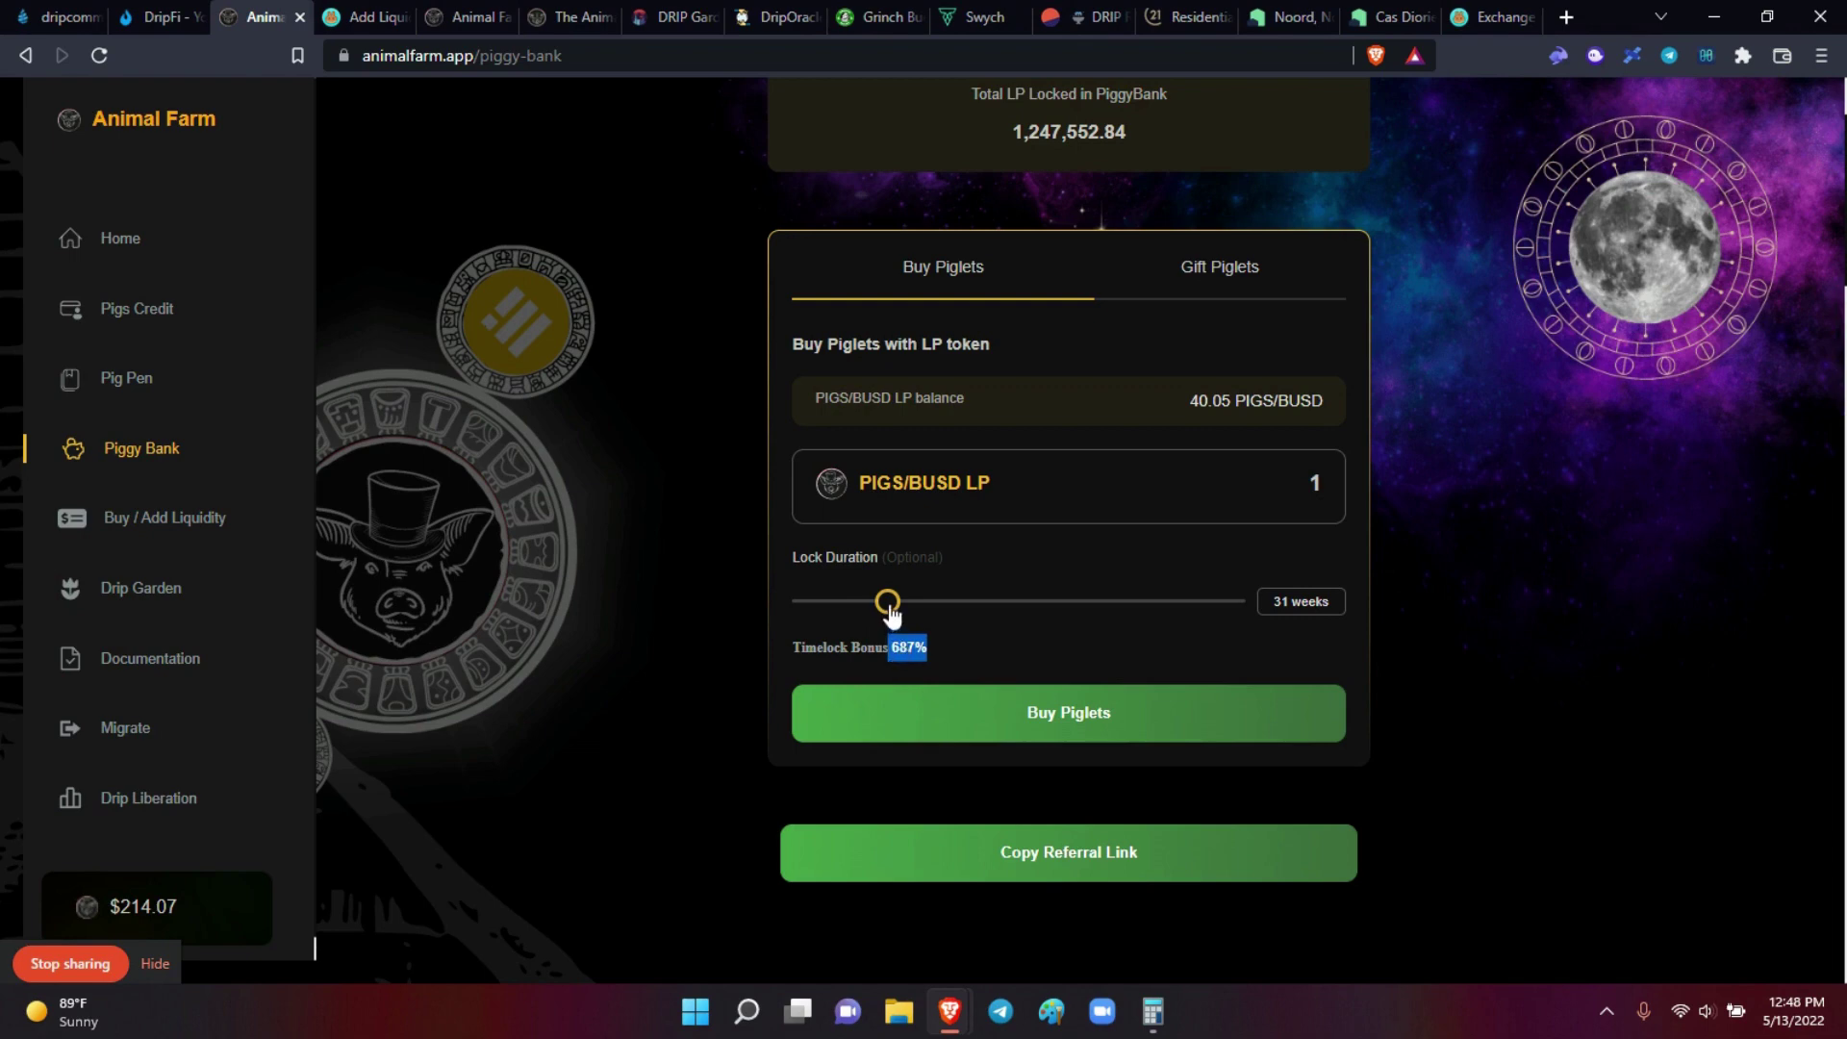
drag(890, 608, 950, 627)
drag(954, 610, 1255, 613)
click(973, 649)
Step: Scroll through the My Piggybanks stakes table and bring Calculator back in front of it
scroll(972, 644, down, 5)
scroll(973, 644, down, 9)
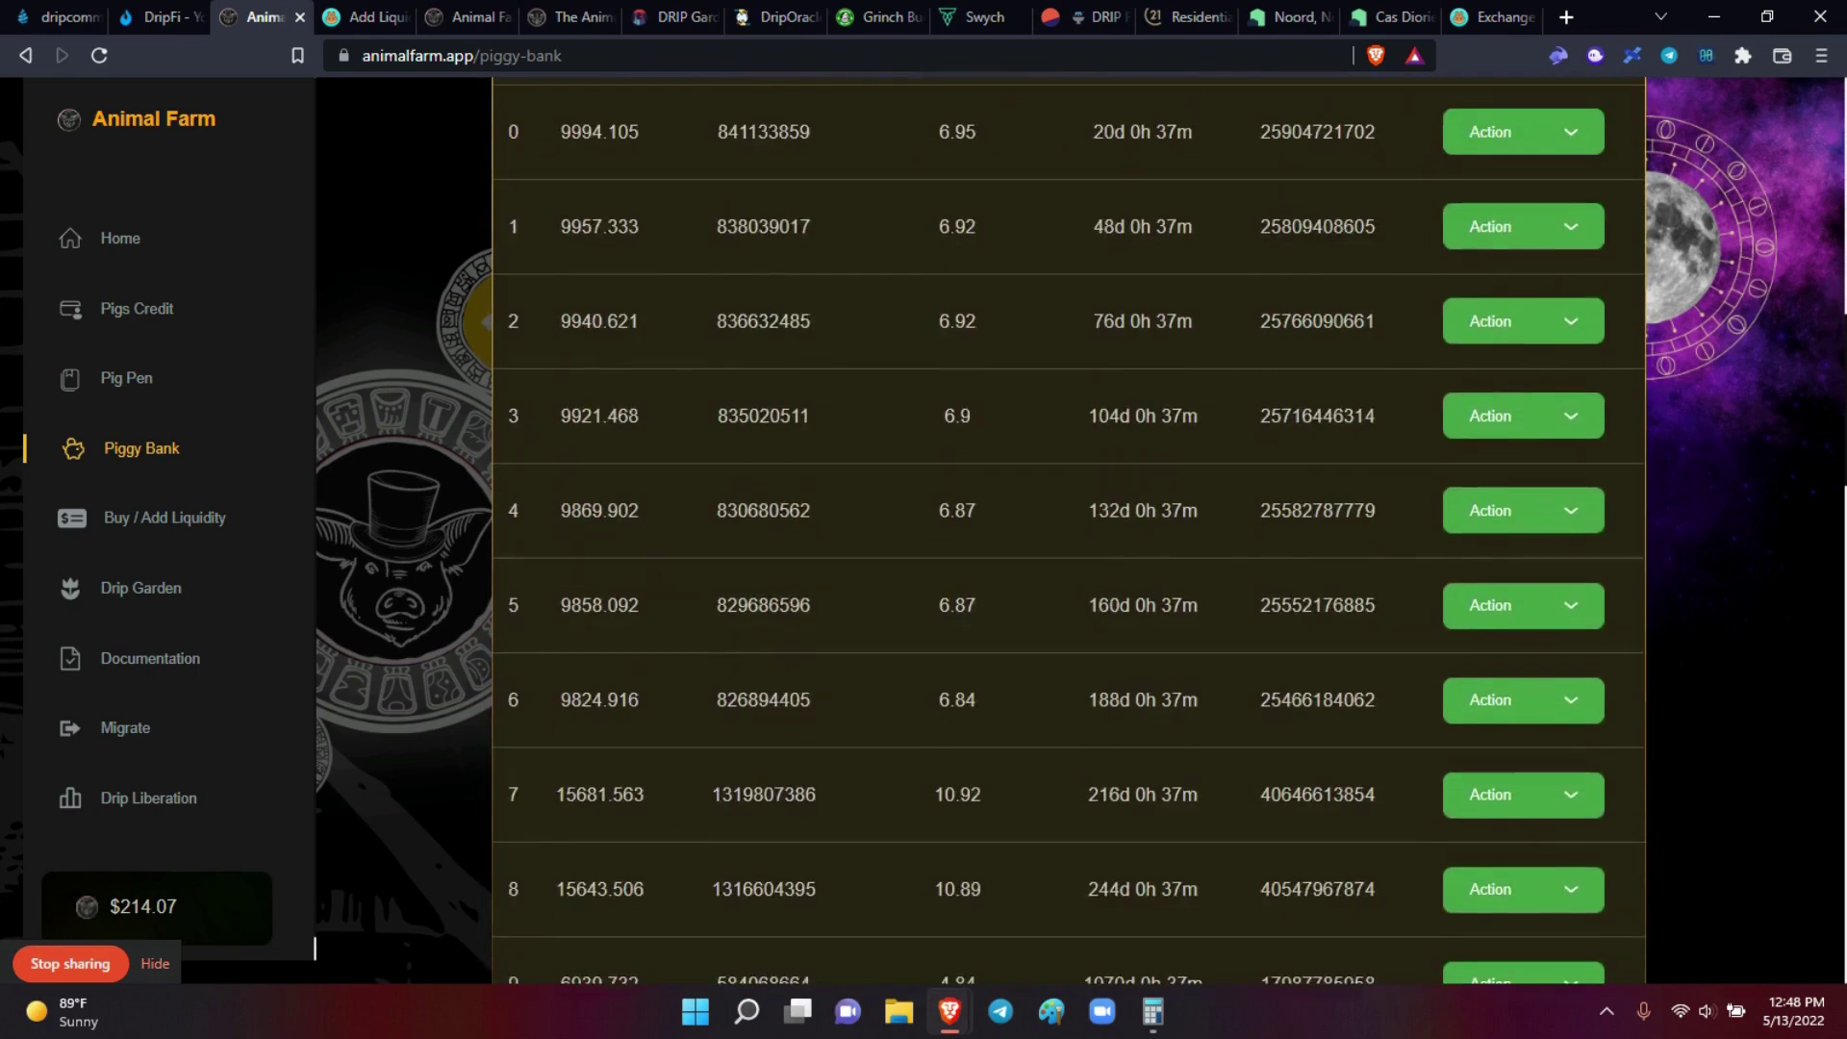
scroll(1069, 500, up, 1)
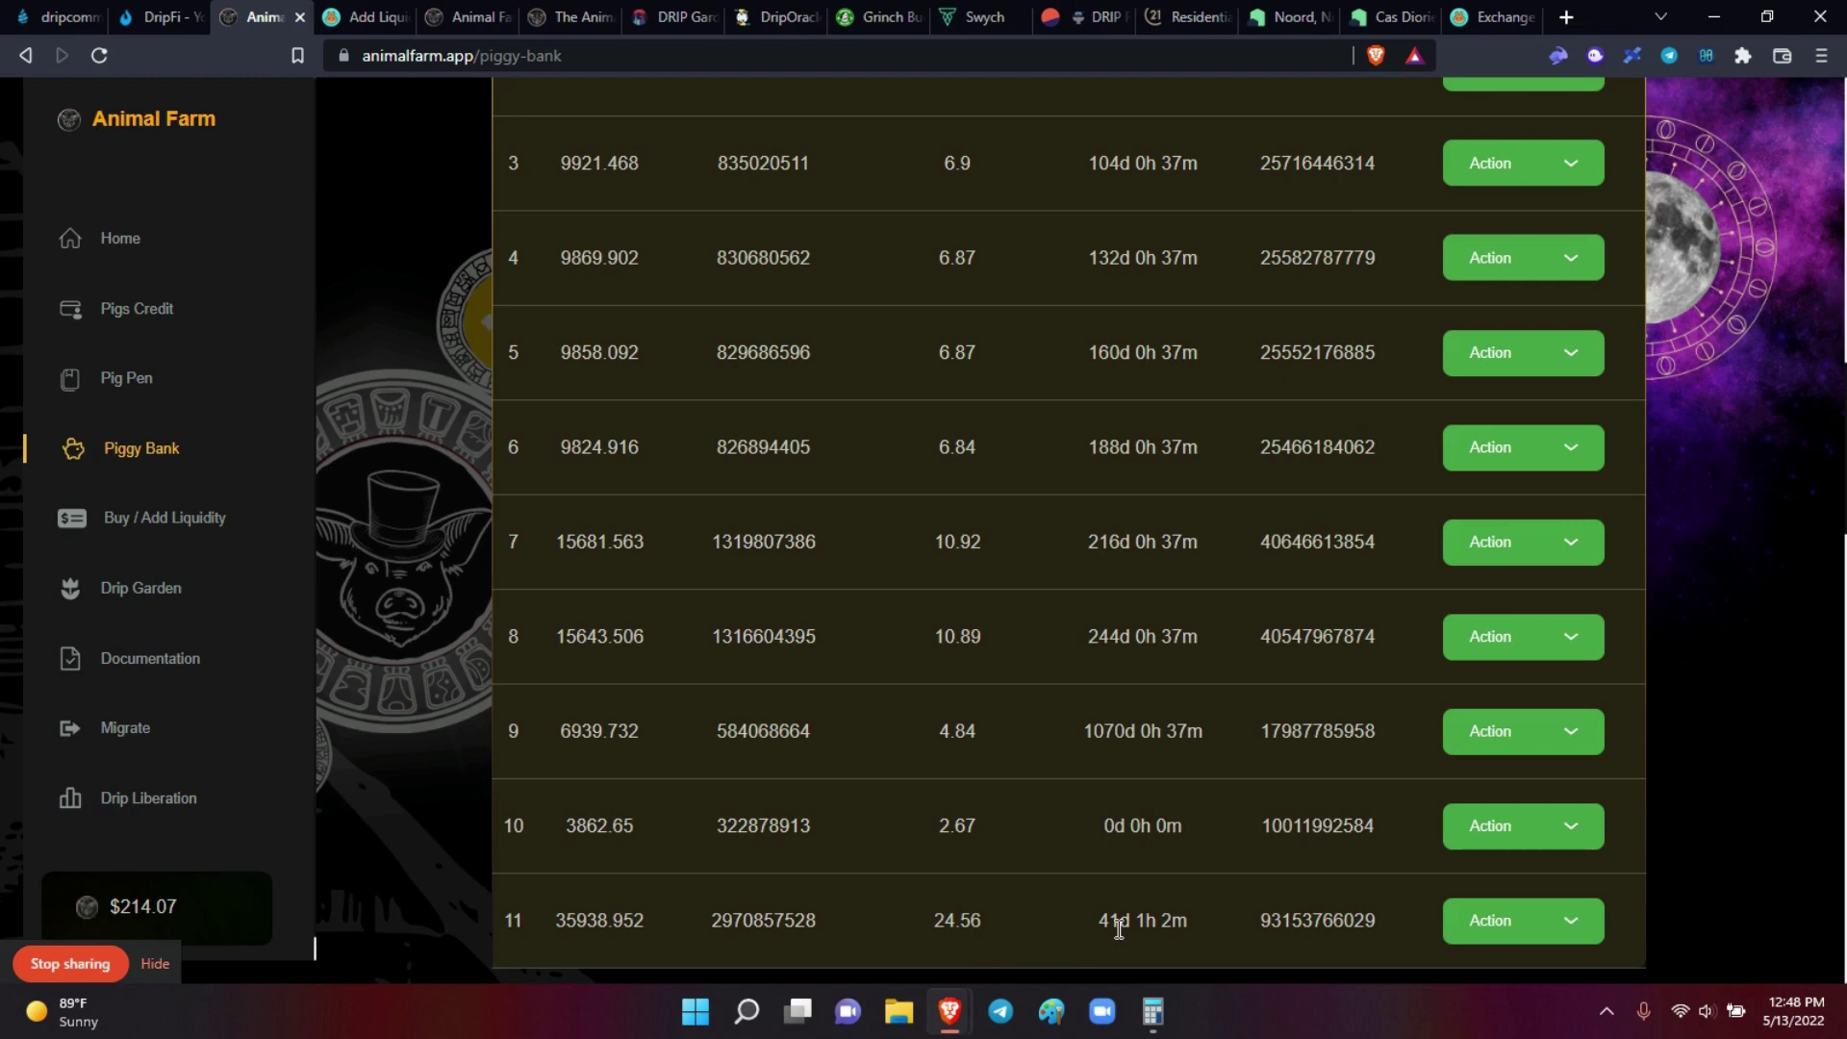
click(1153, 1010)
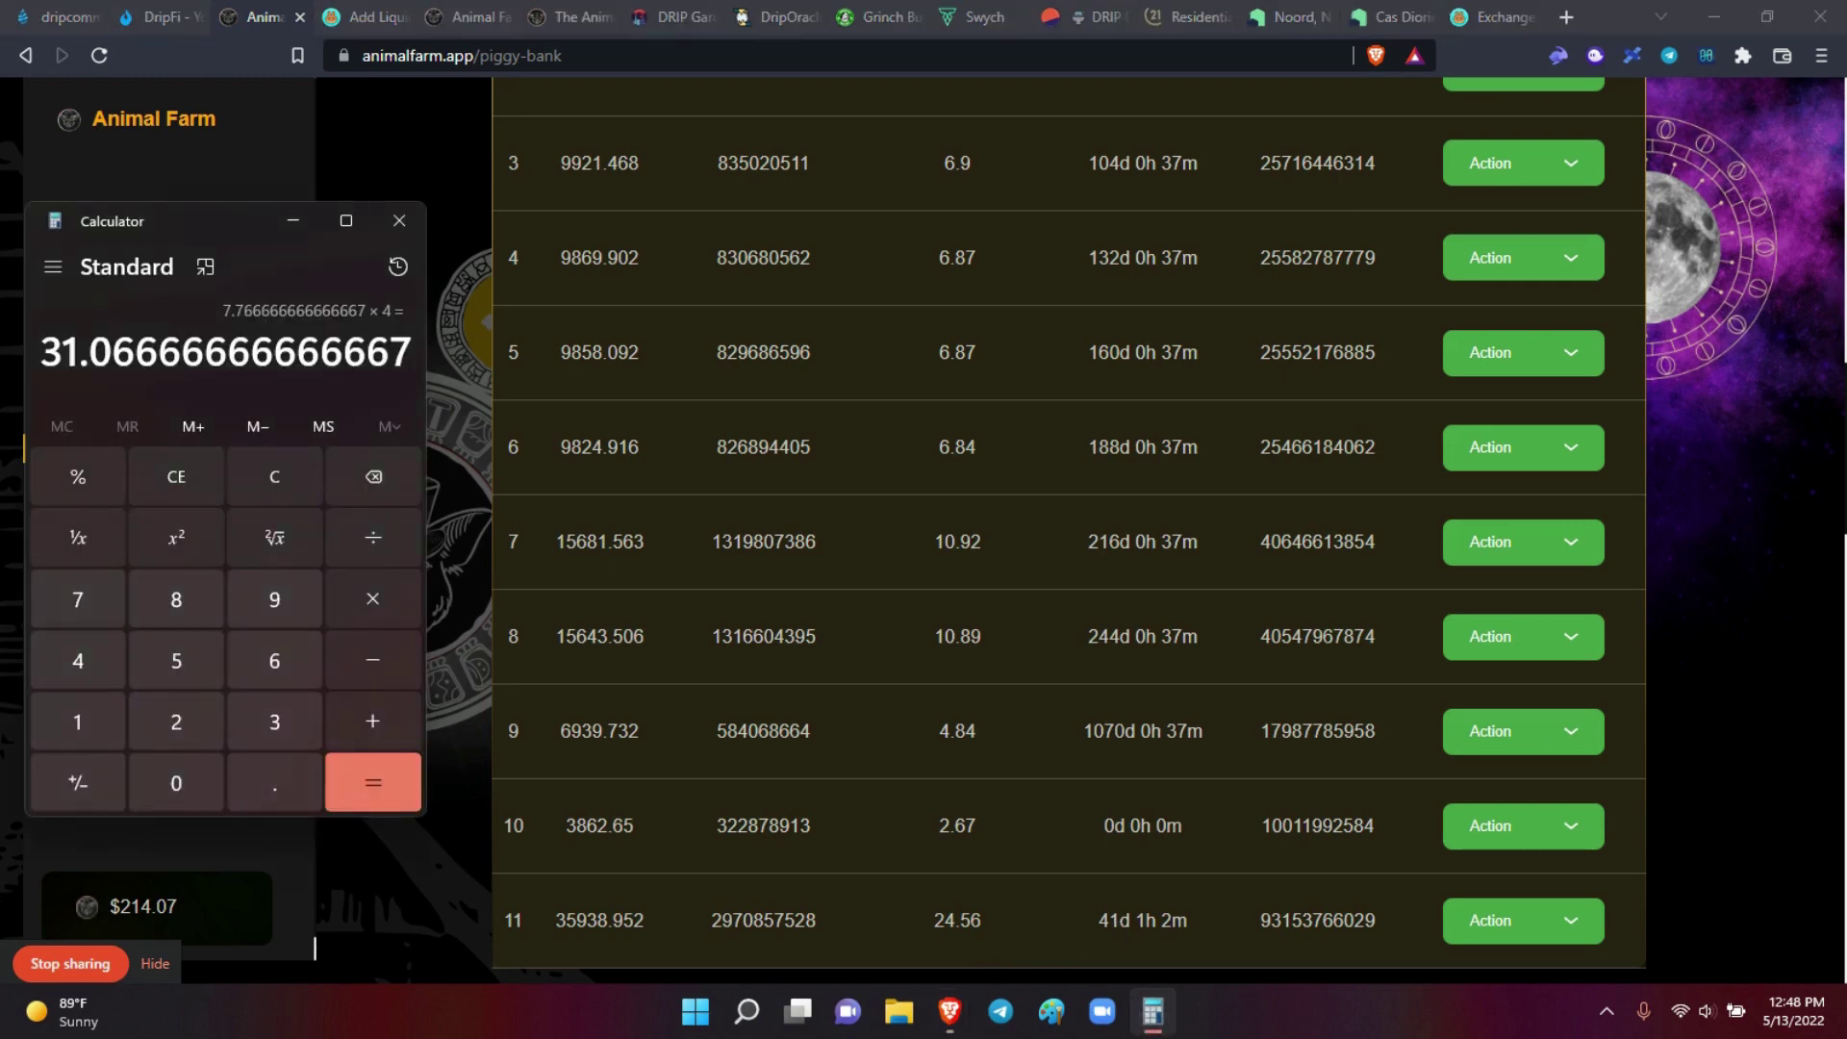
click(315, 947)
scroll(315, 948, up, 3)
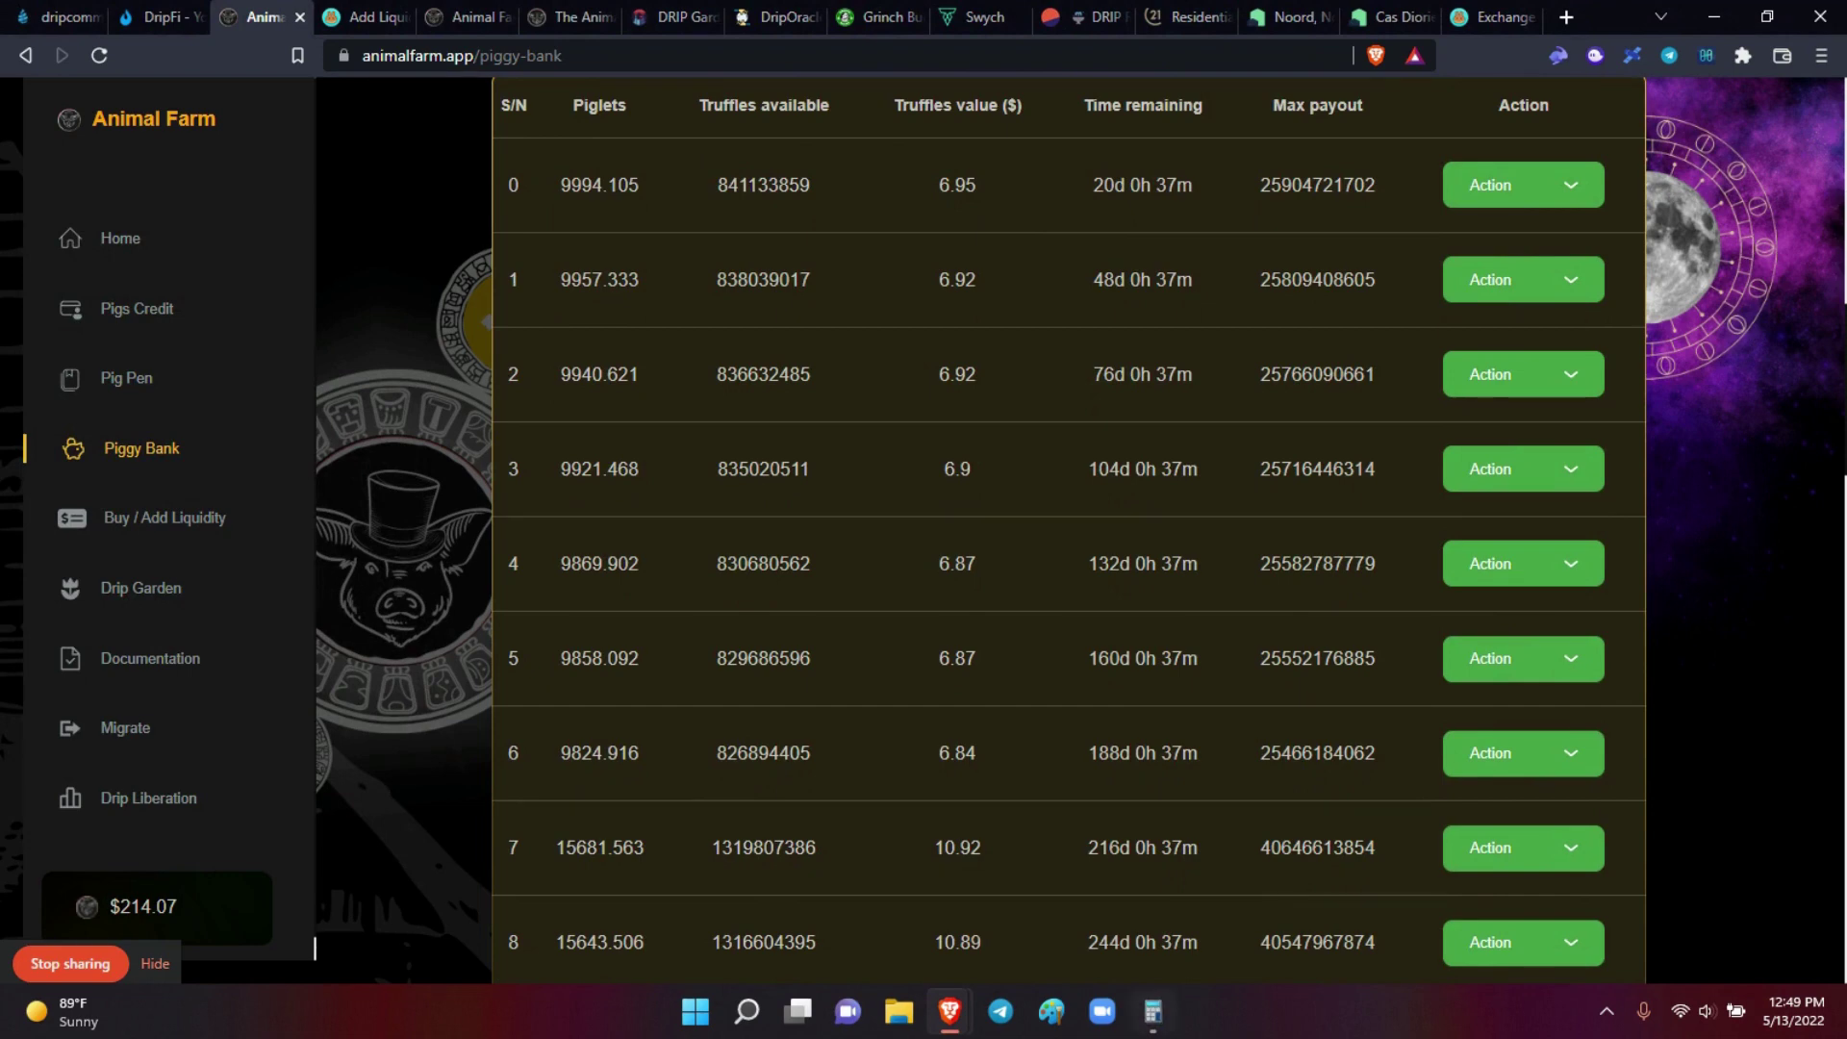
key(alt+Tab)
Step: Clear Calculator and sum truffle values 6.95, 6.92, 6.92, 6.9, 6.87, 6.87, 6.84, 10.92, 10.29
click(284, 488)
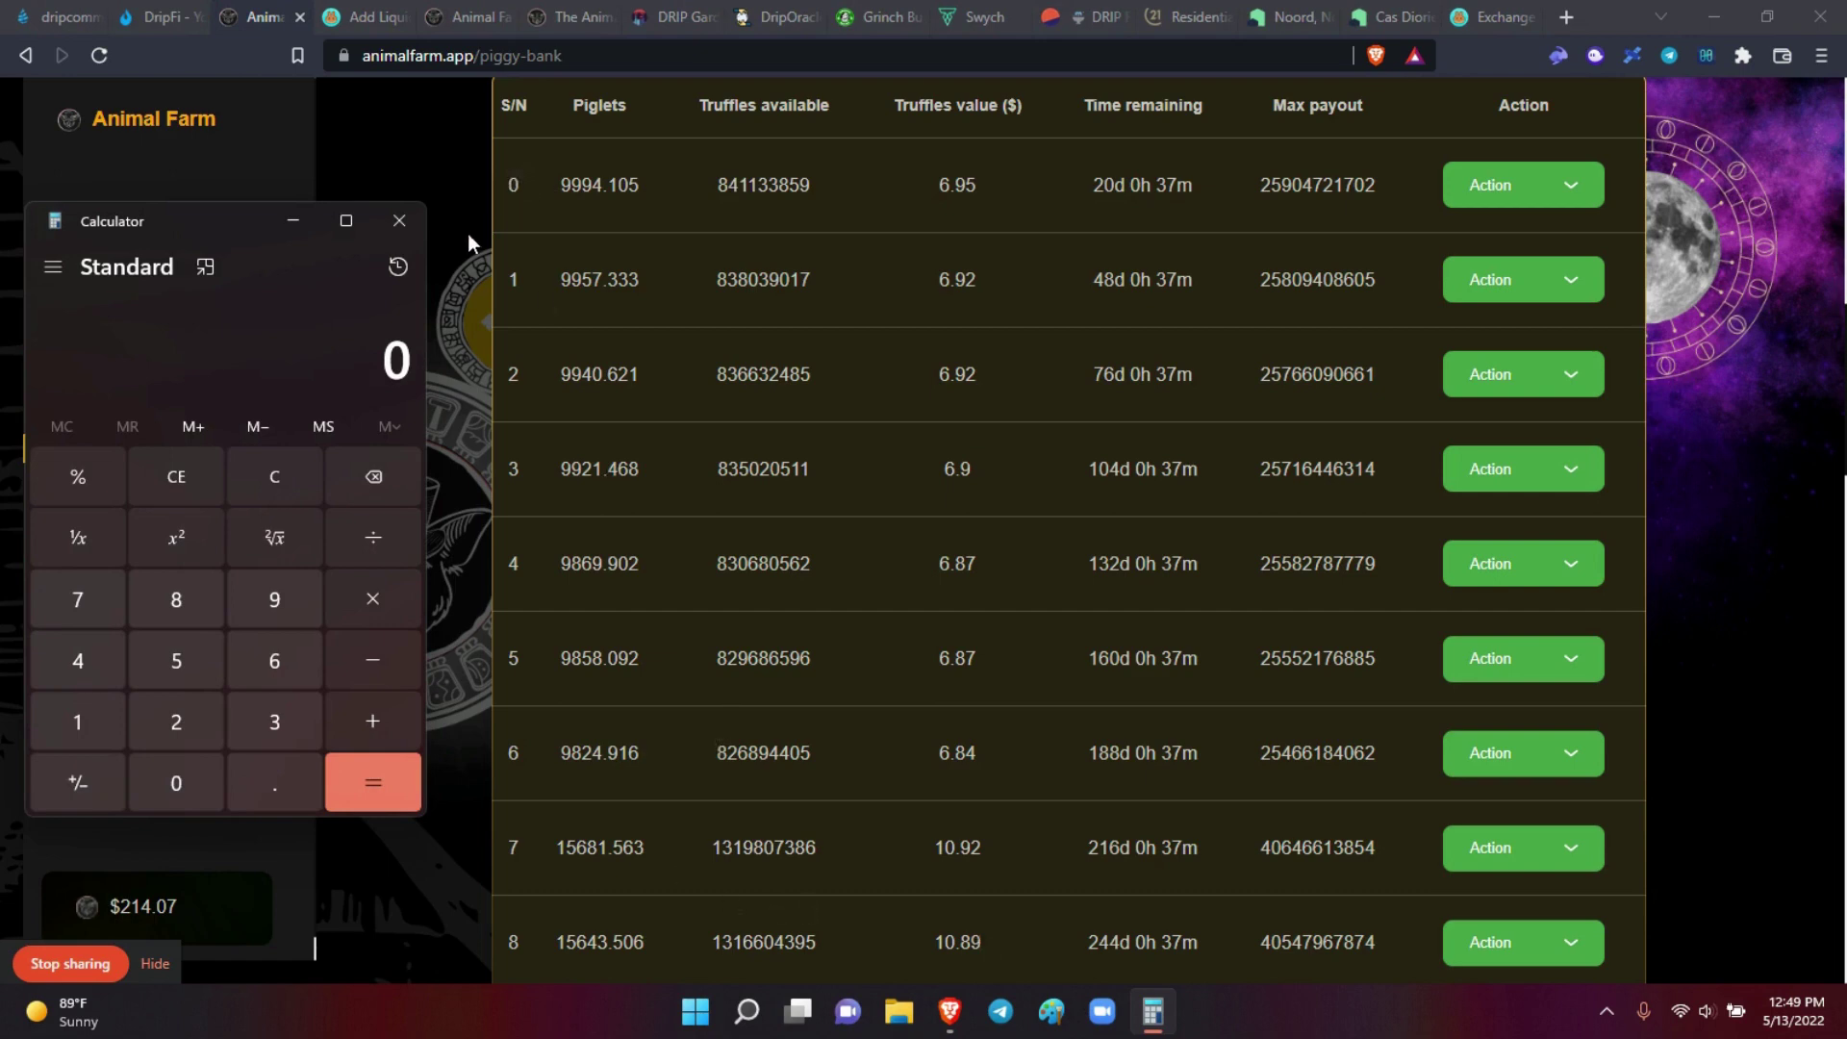
text(6.9)
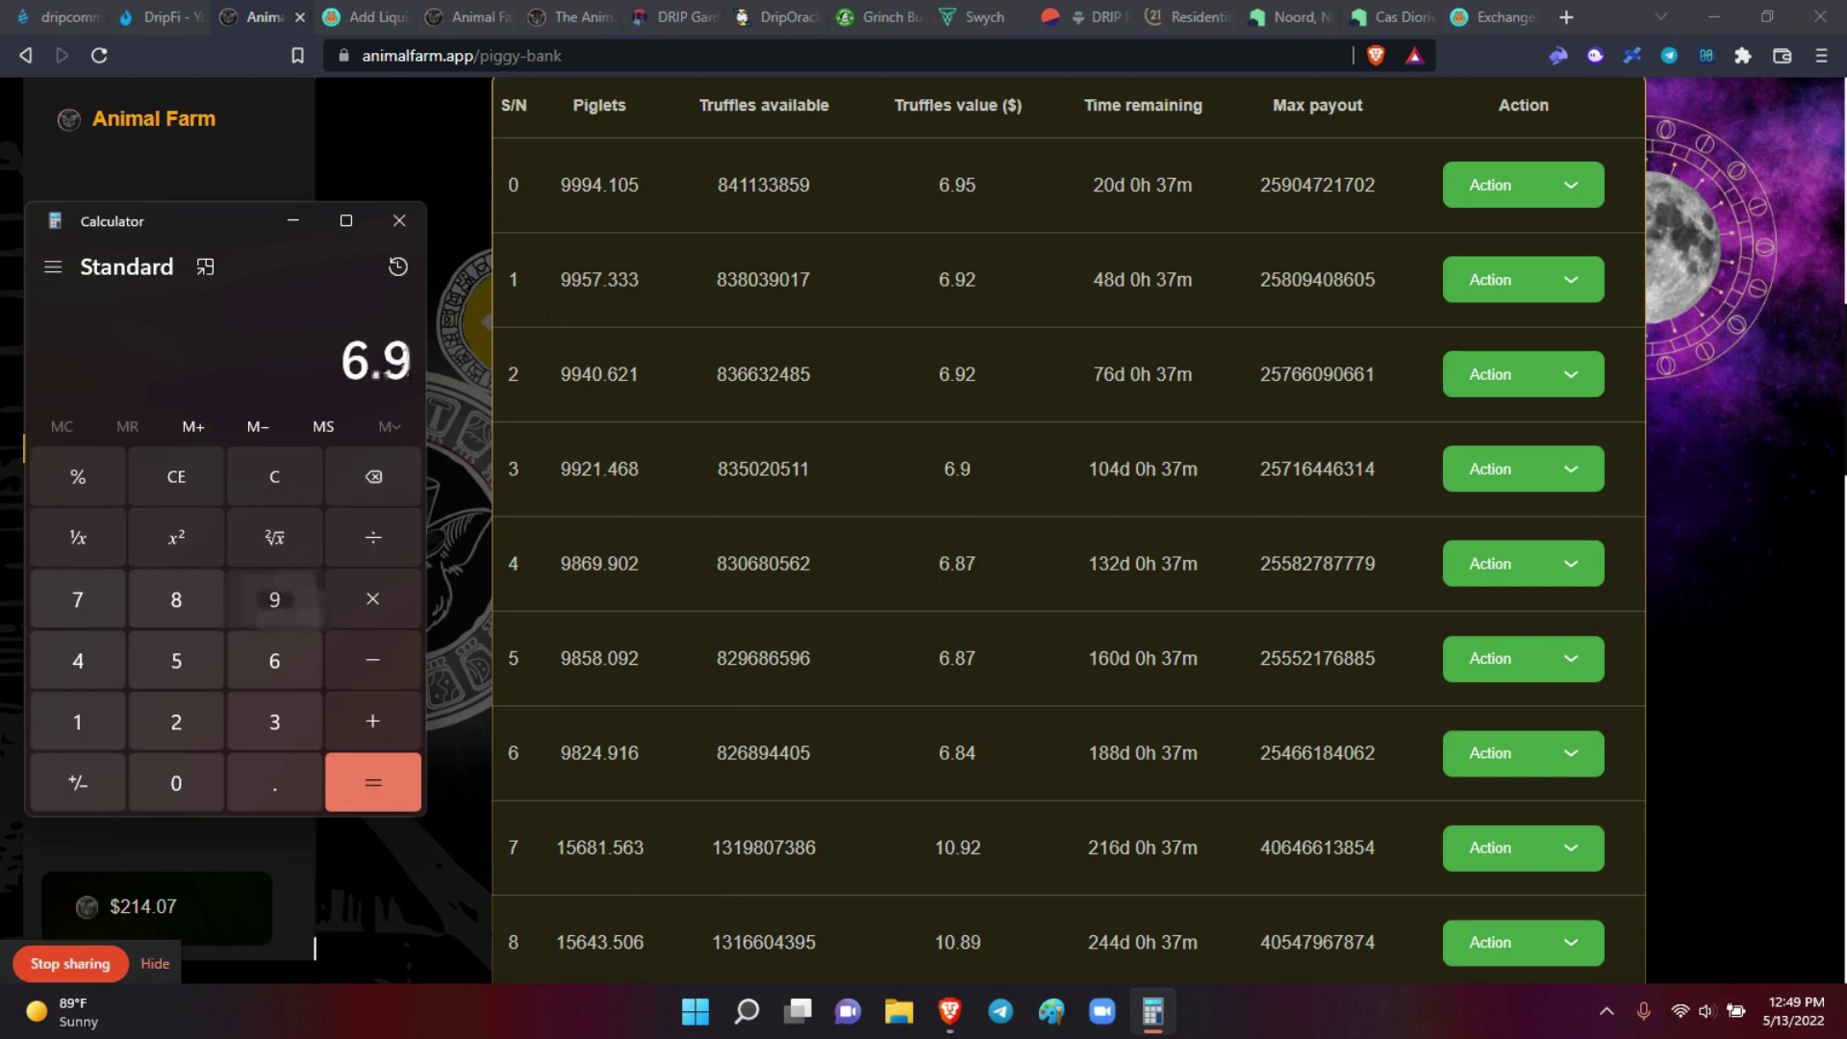
text(5)
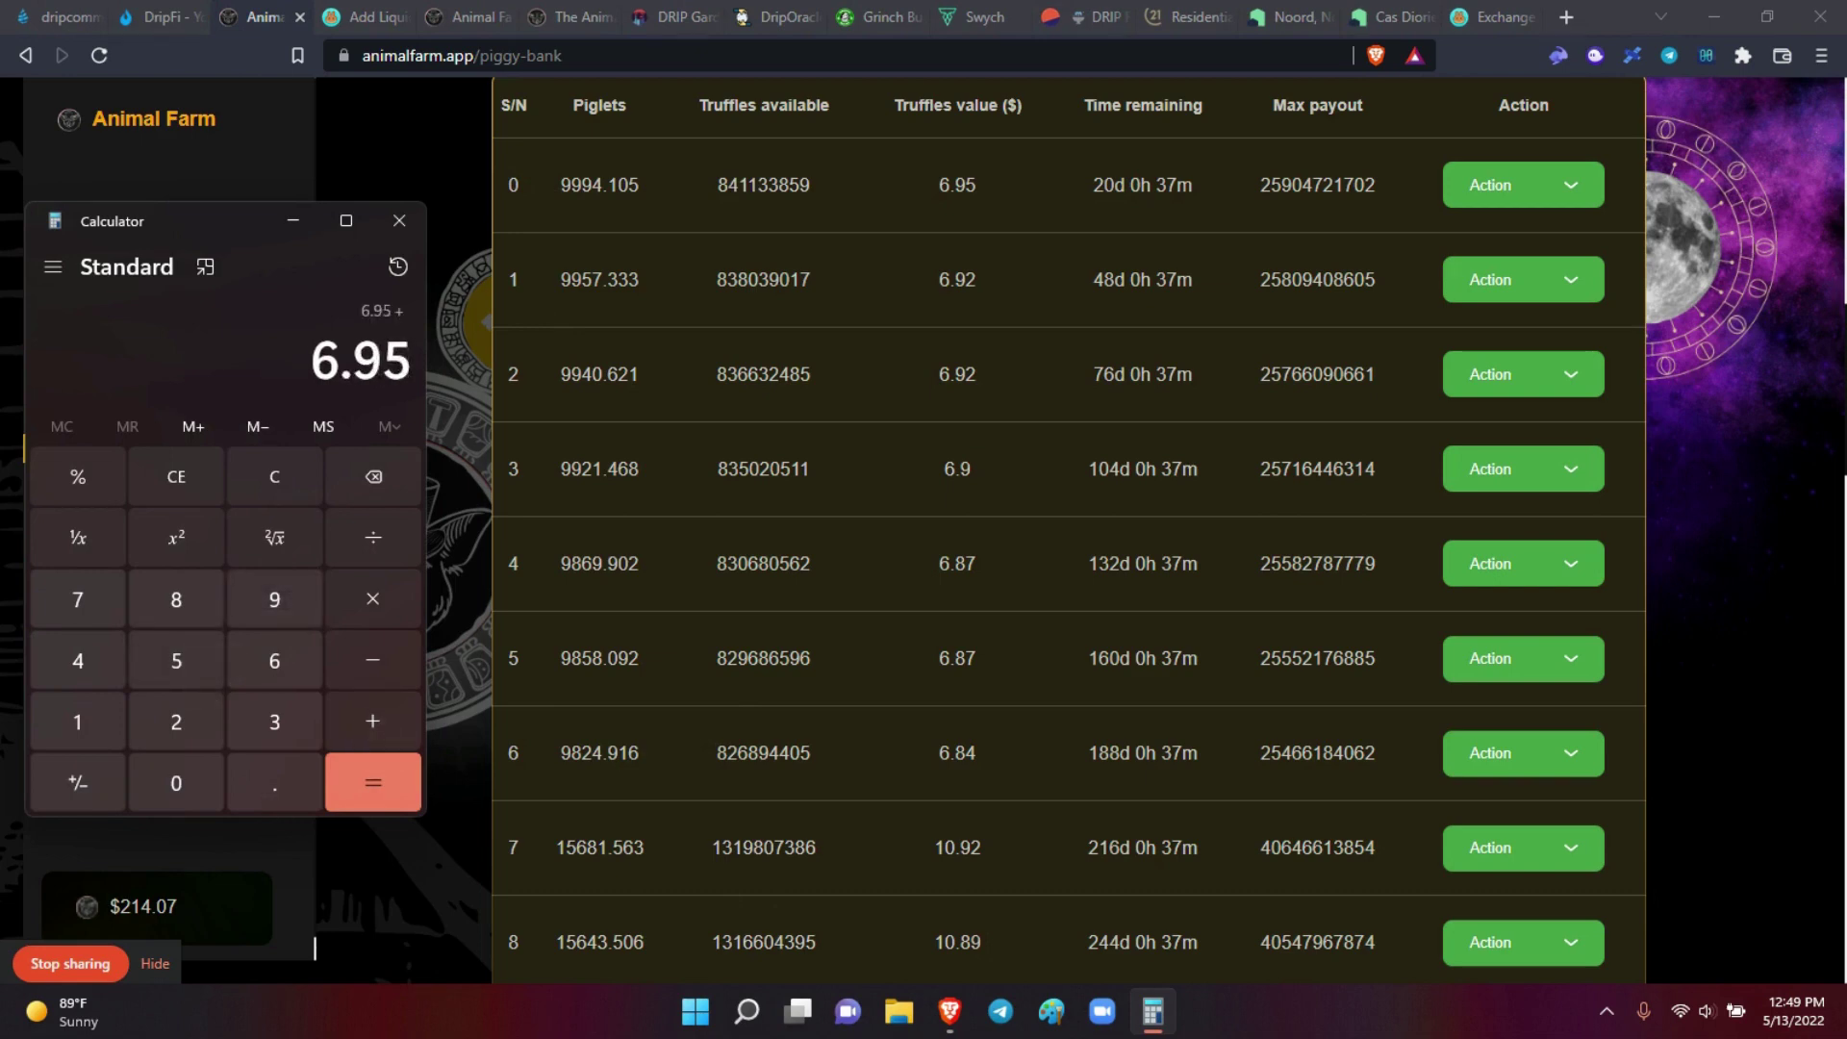
text(+6.9)
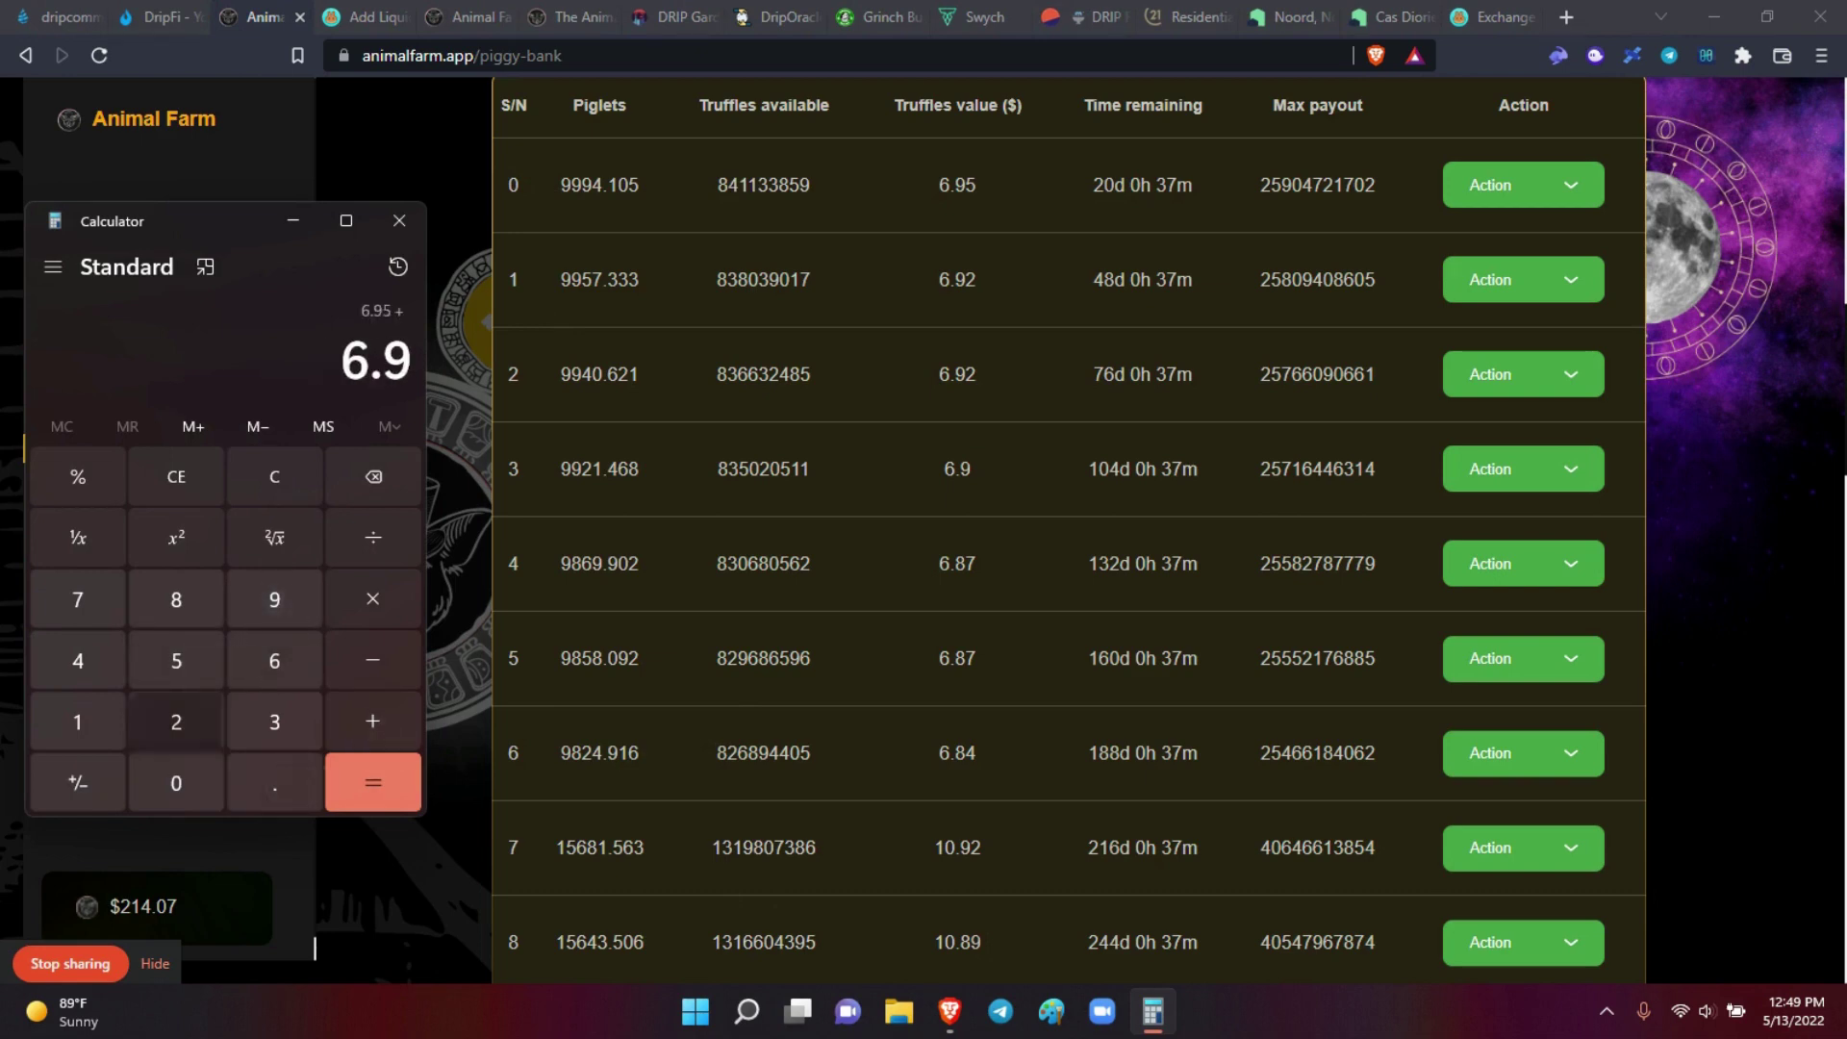
text(2+)
text(6.92)
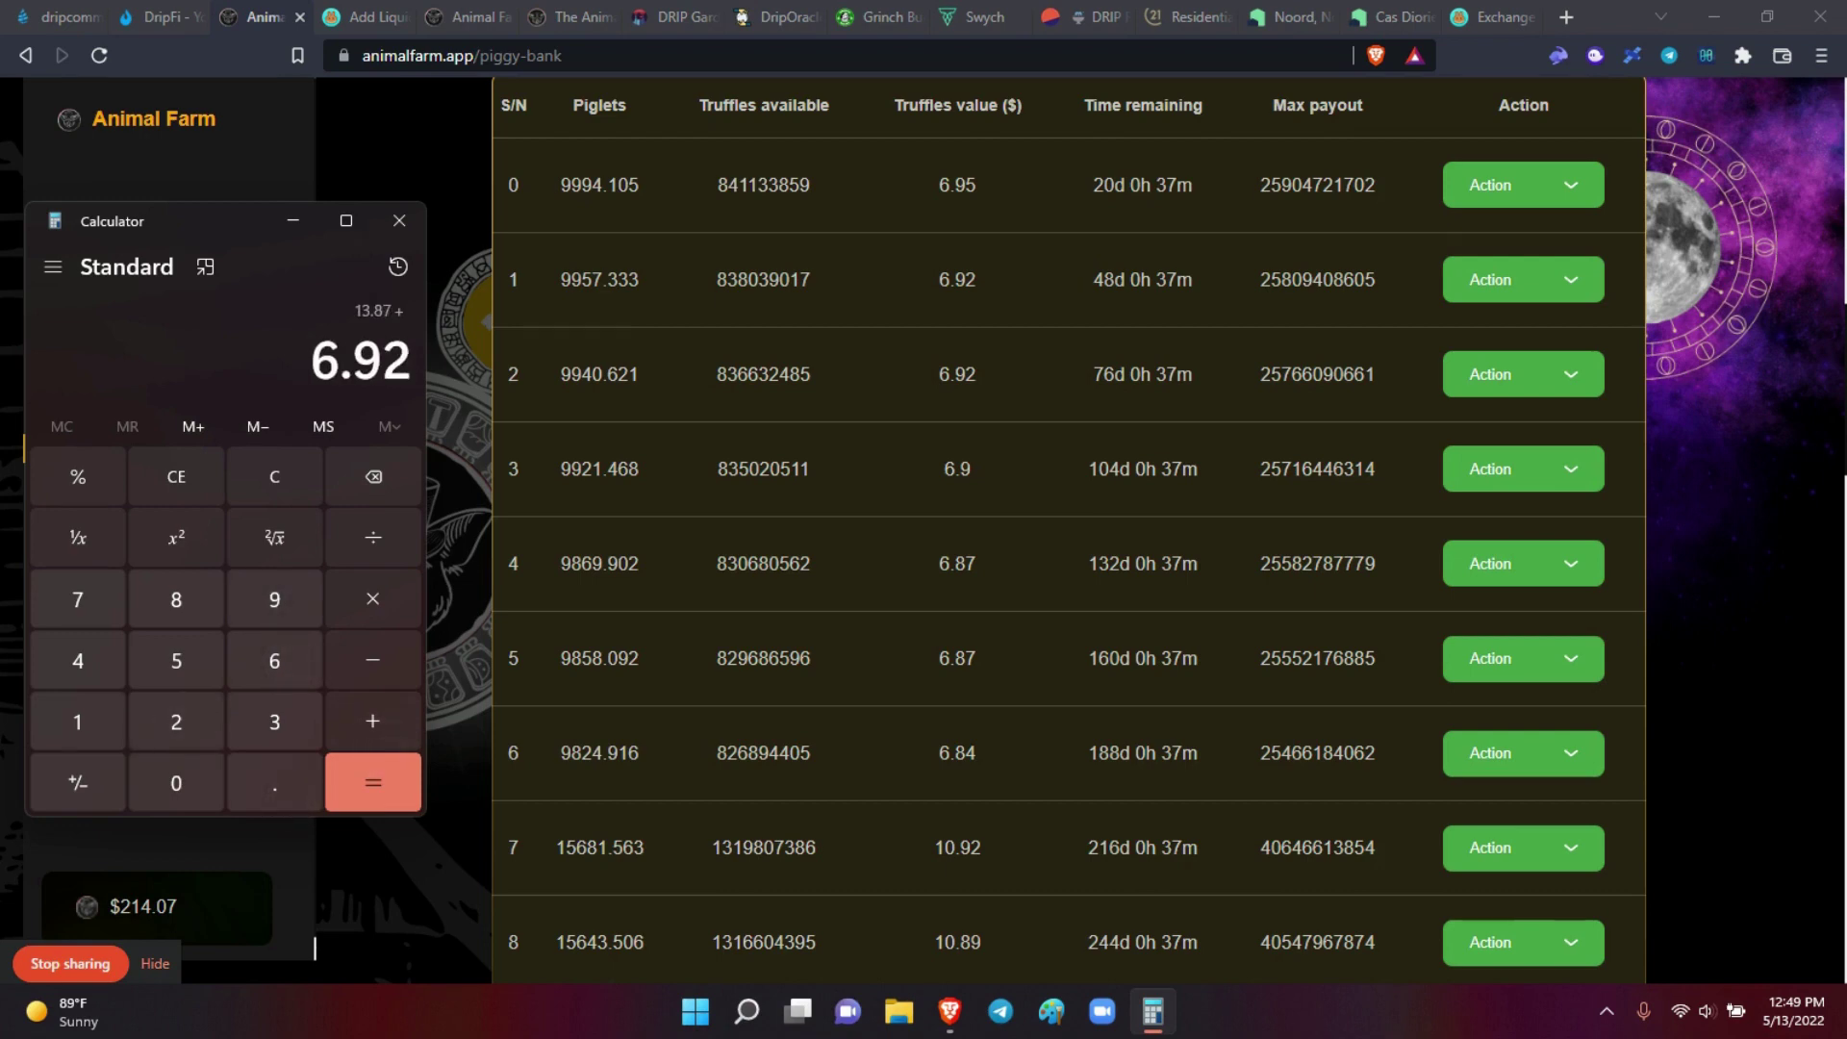
text(+)
text(6.9)
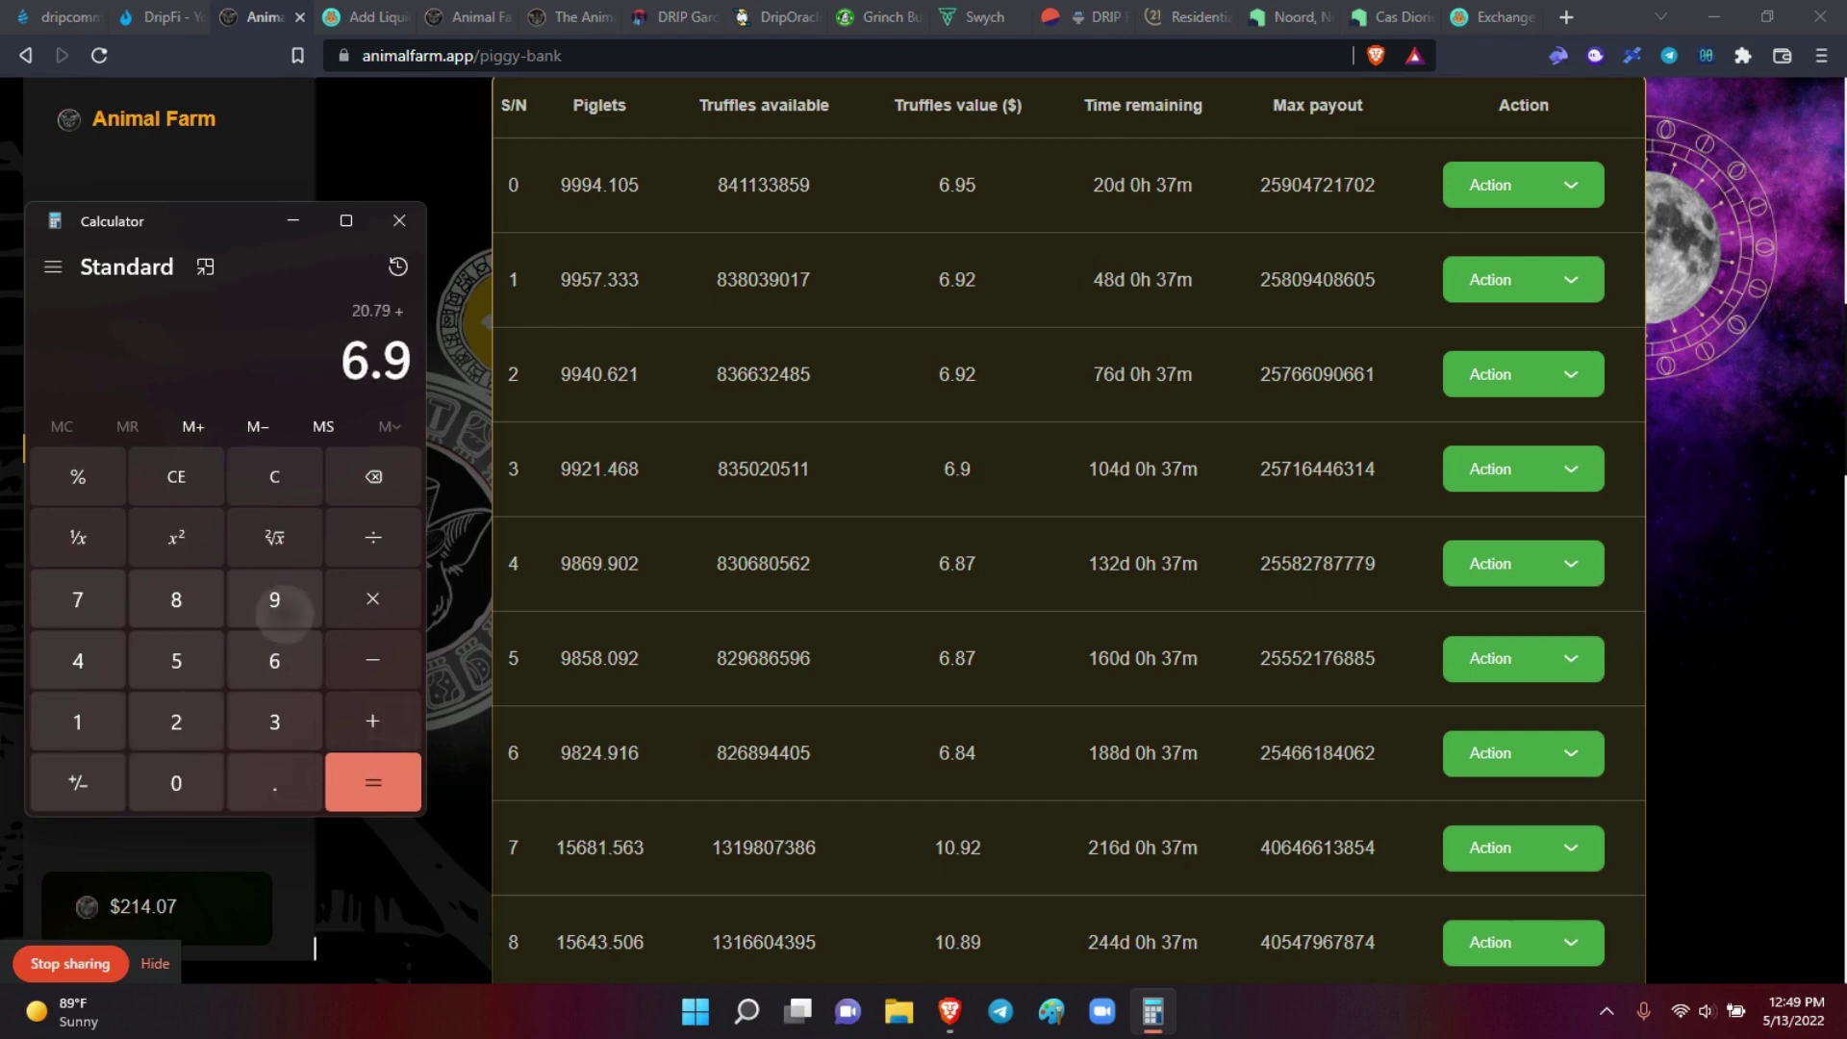
text(+)
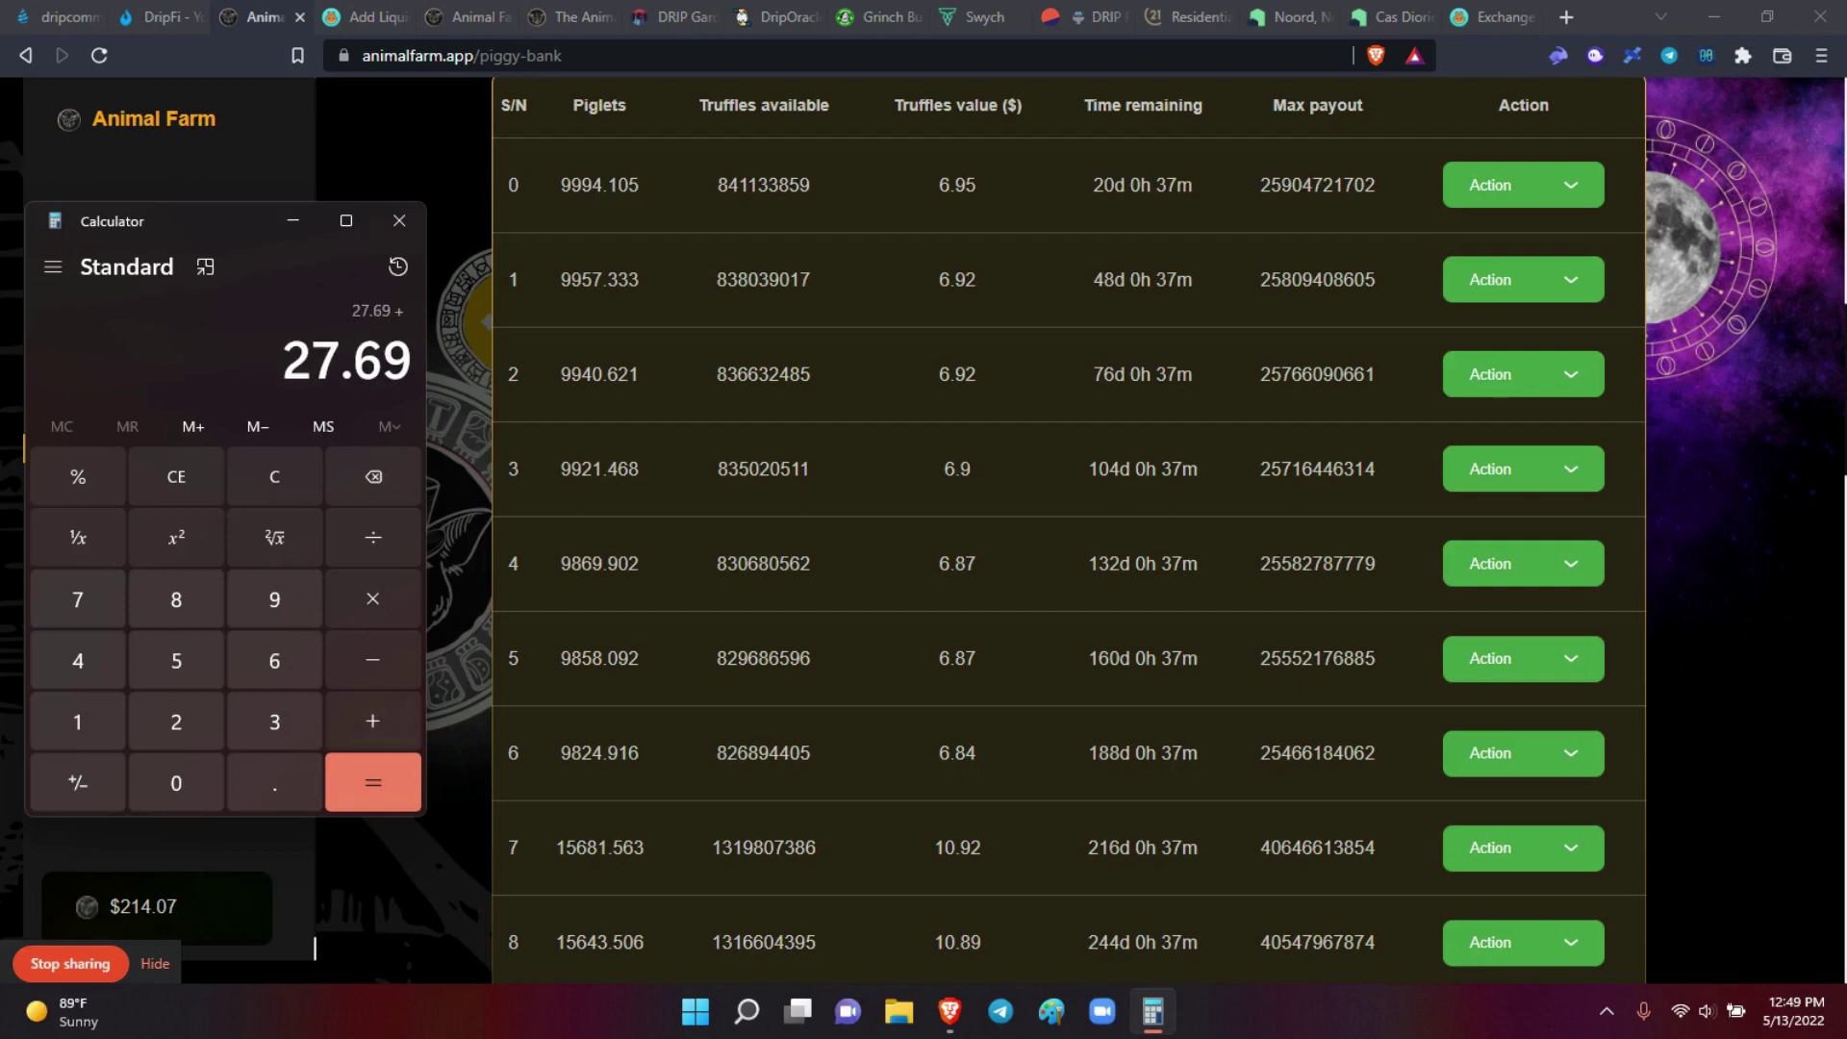
click(275, 660)
click(275, 782)
click(177, 599)
click(78, 600)
text(+6.87)
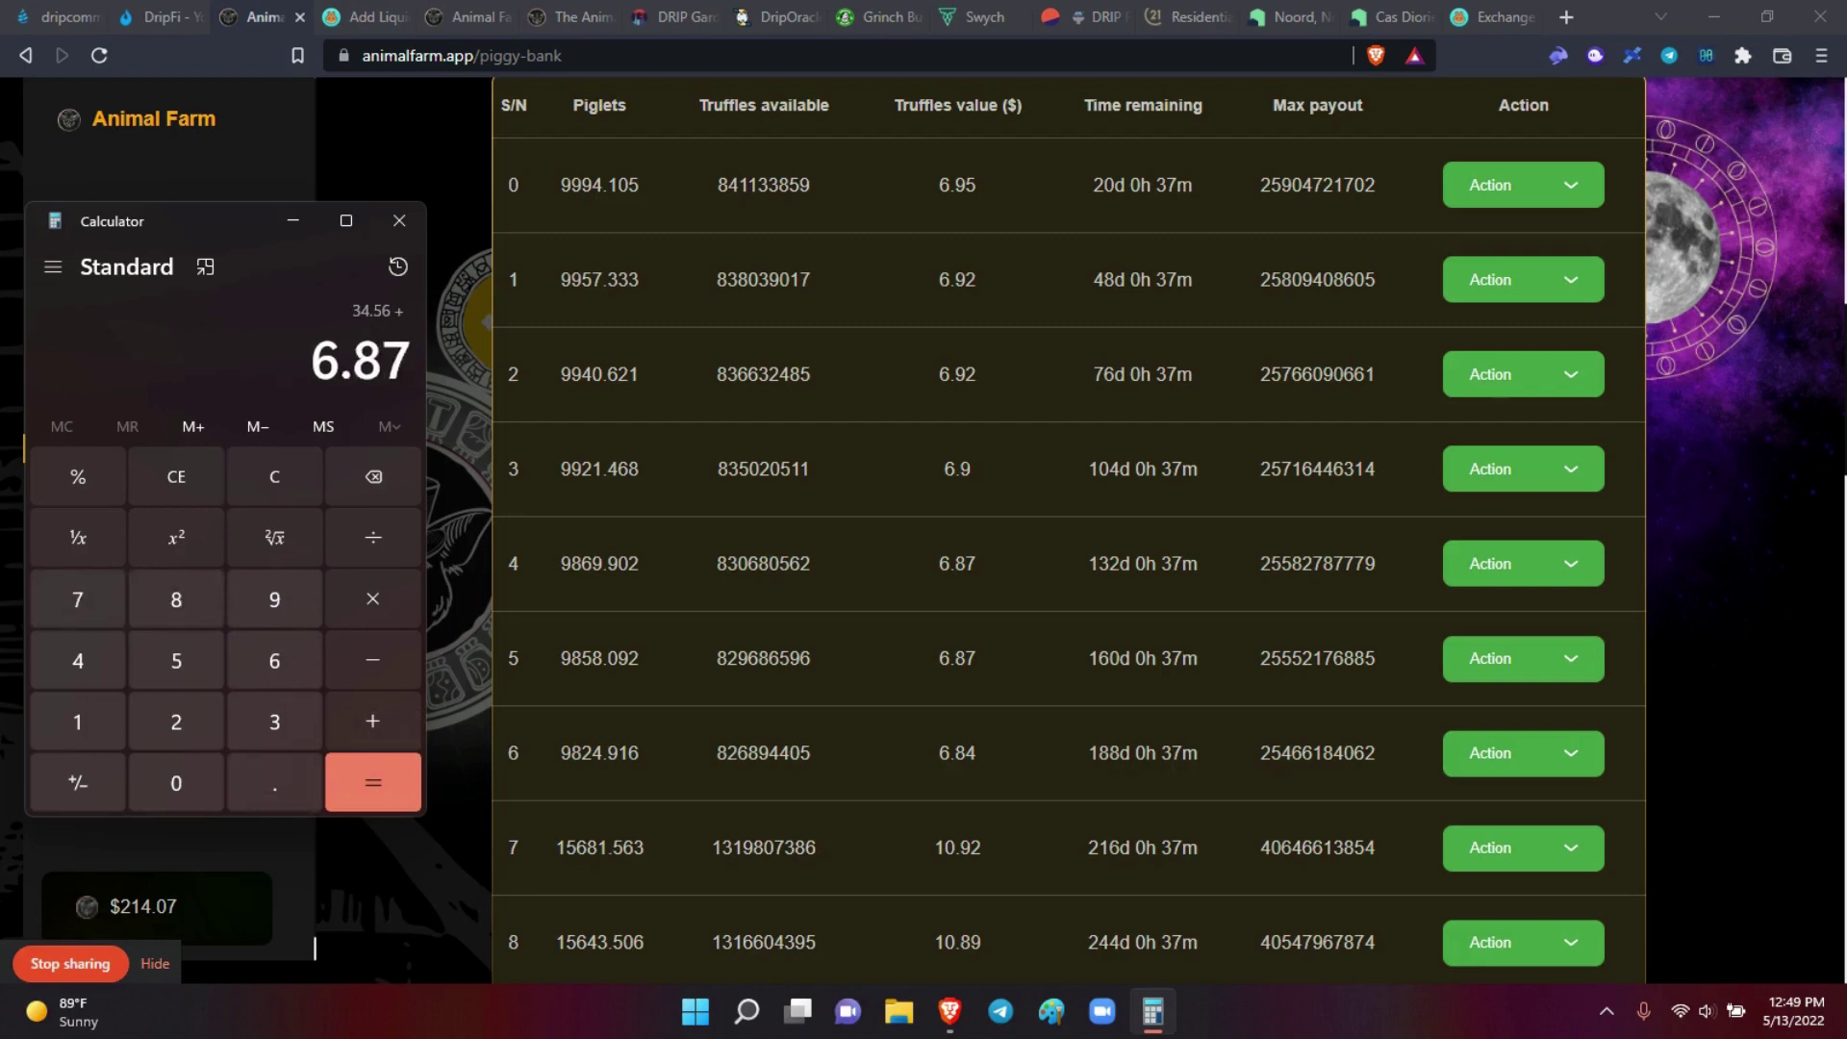
text(+6.84+10.9)
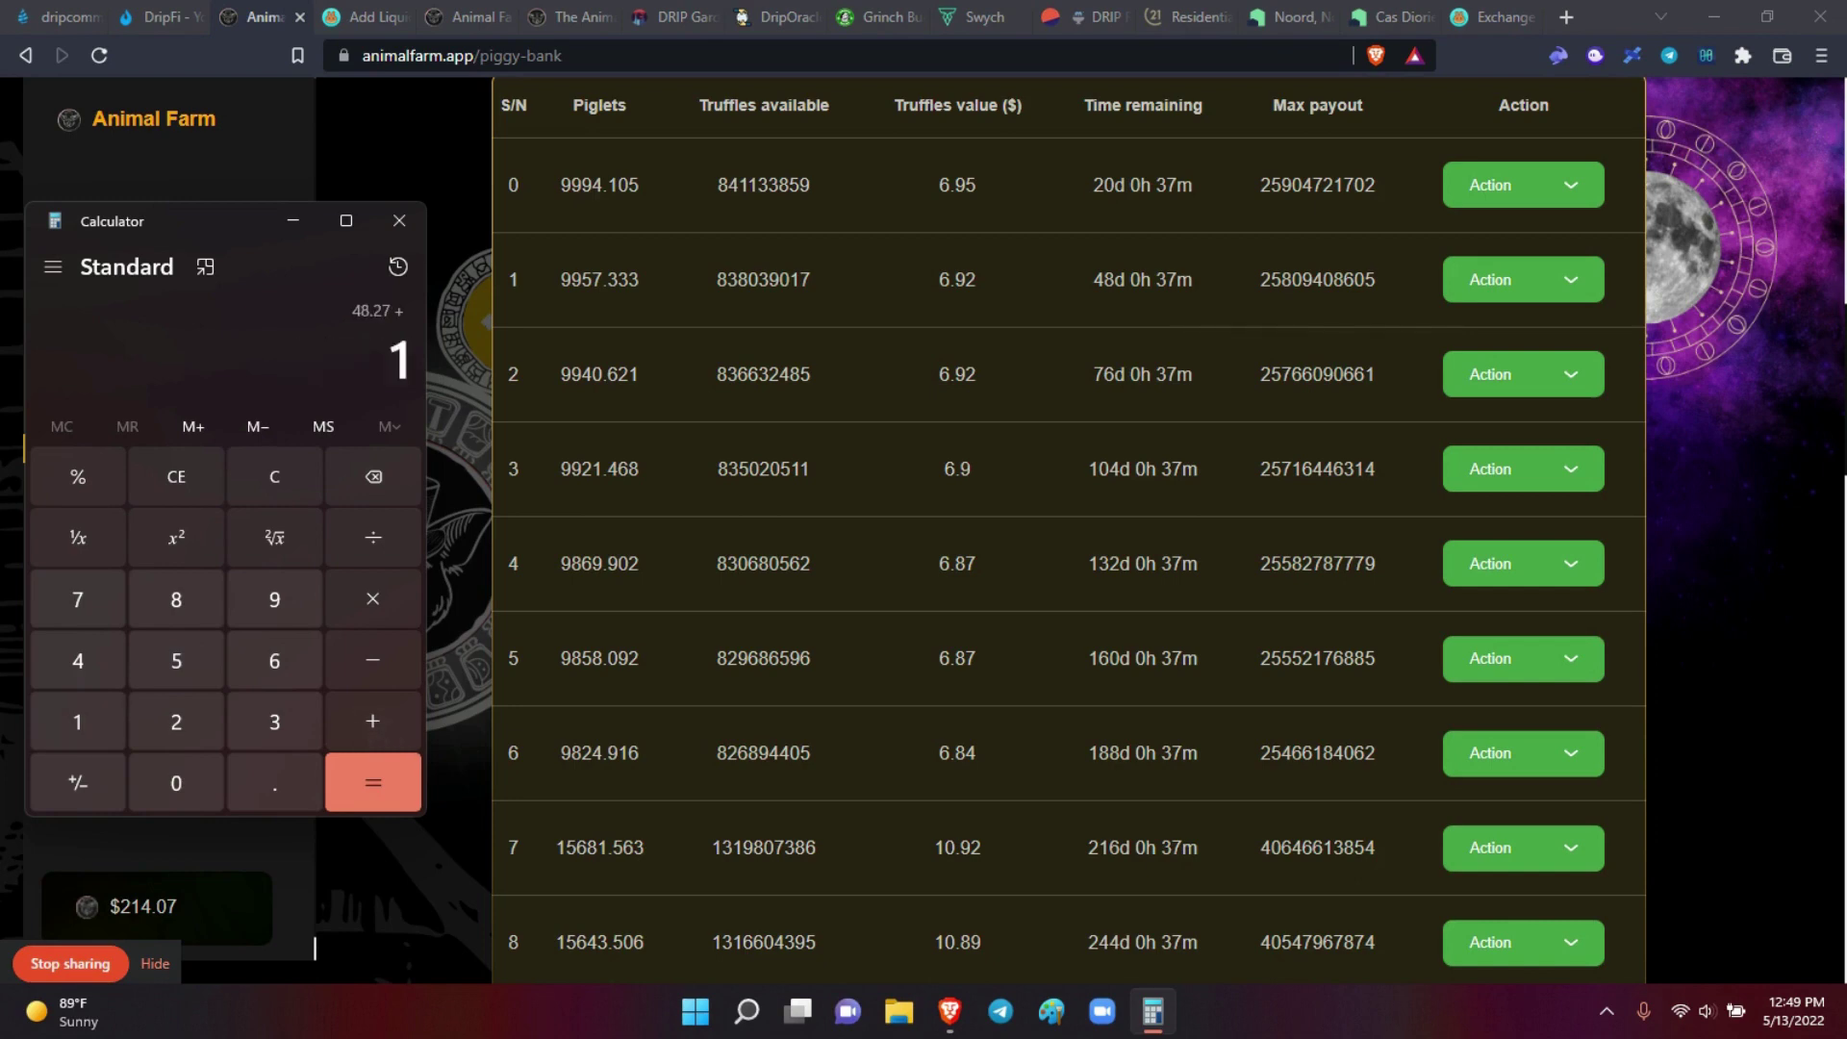
text(2)
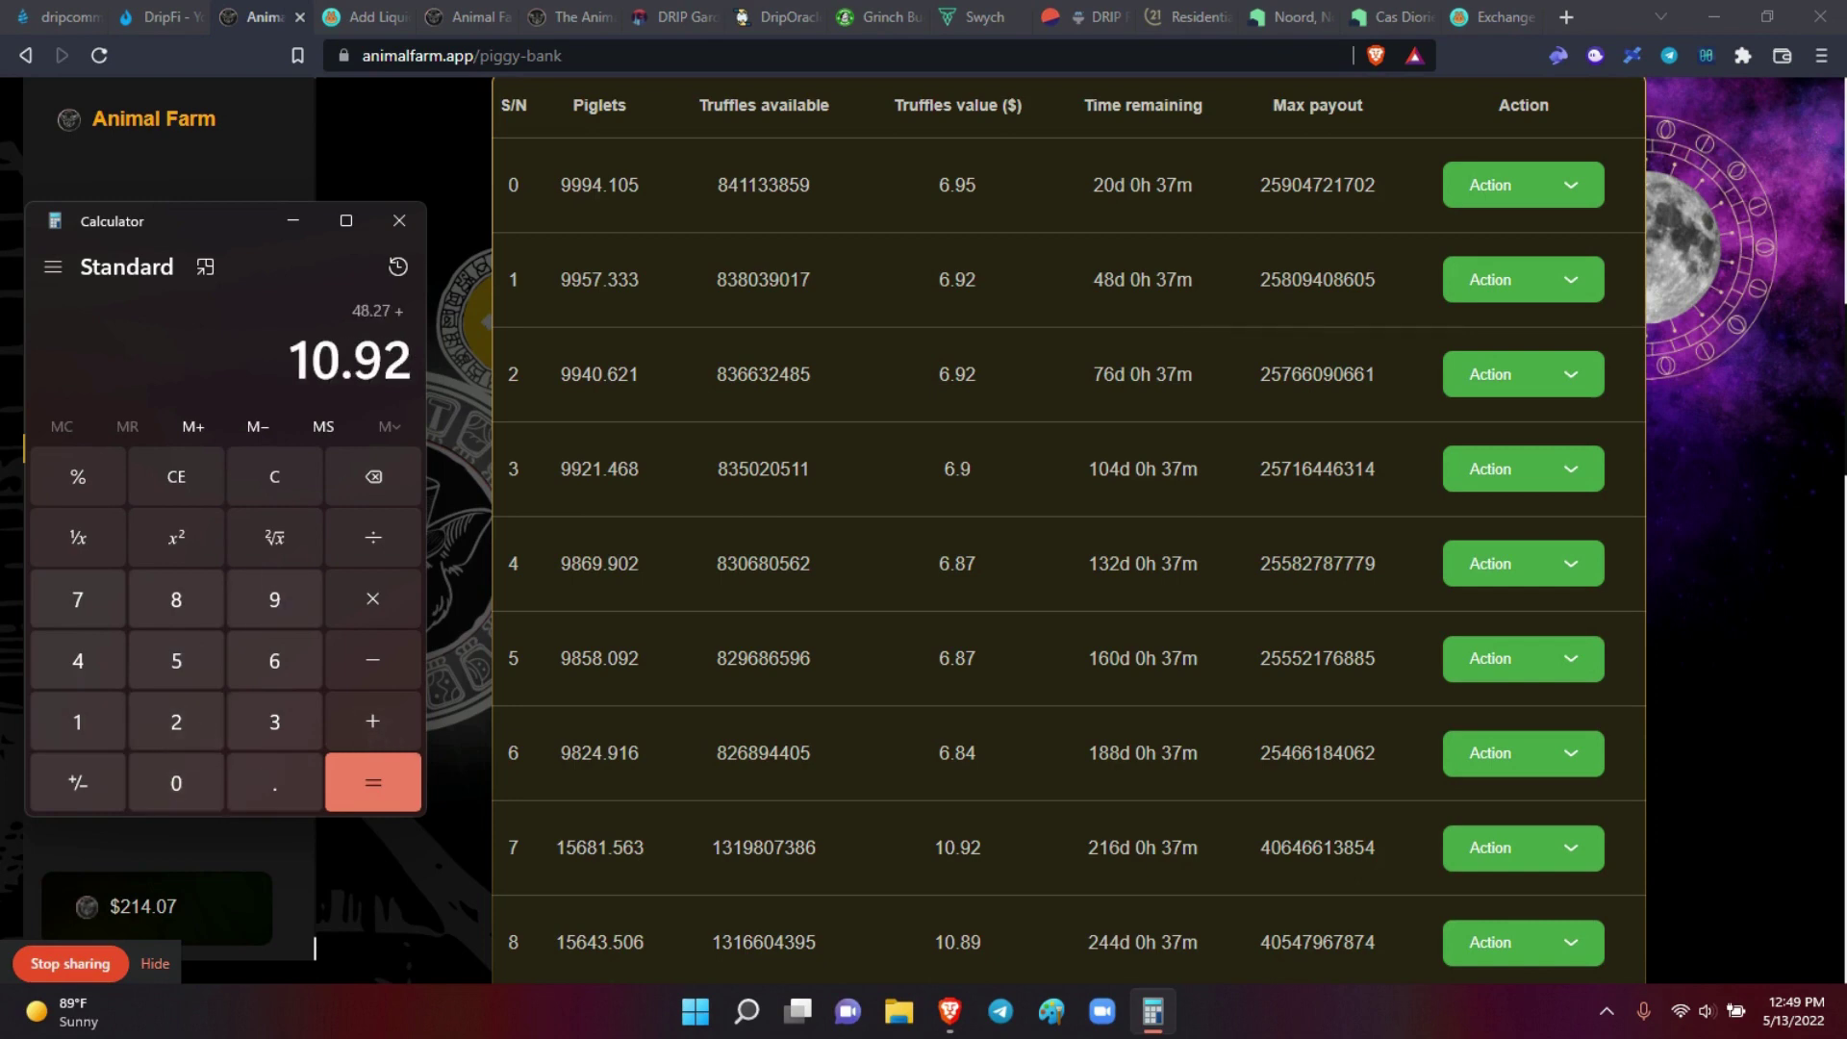
text(+10.)
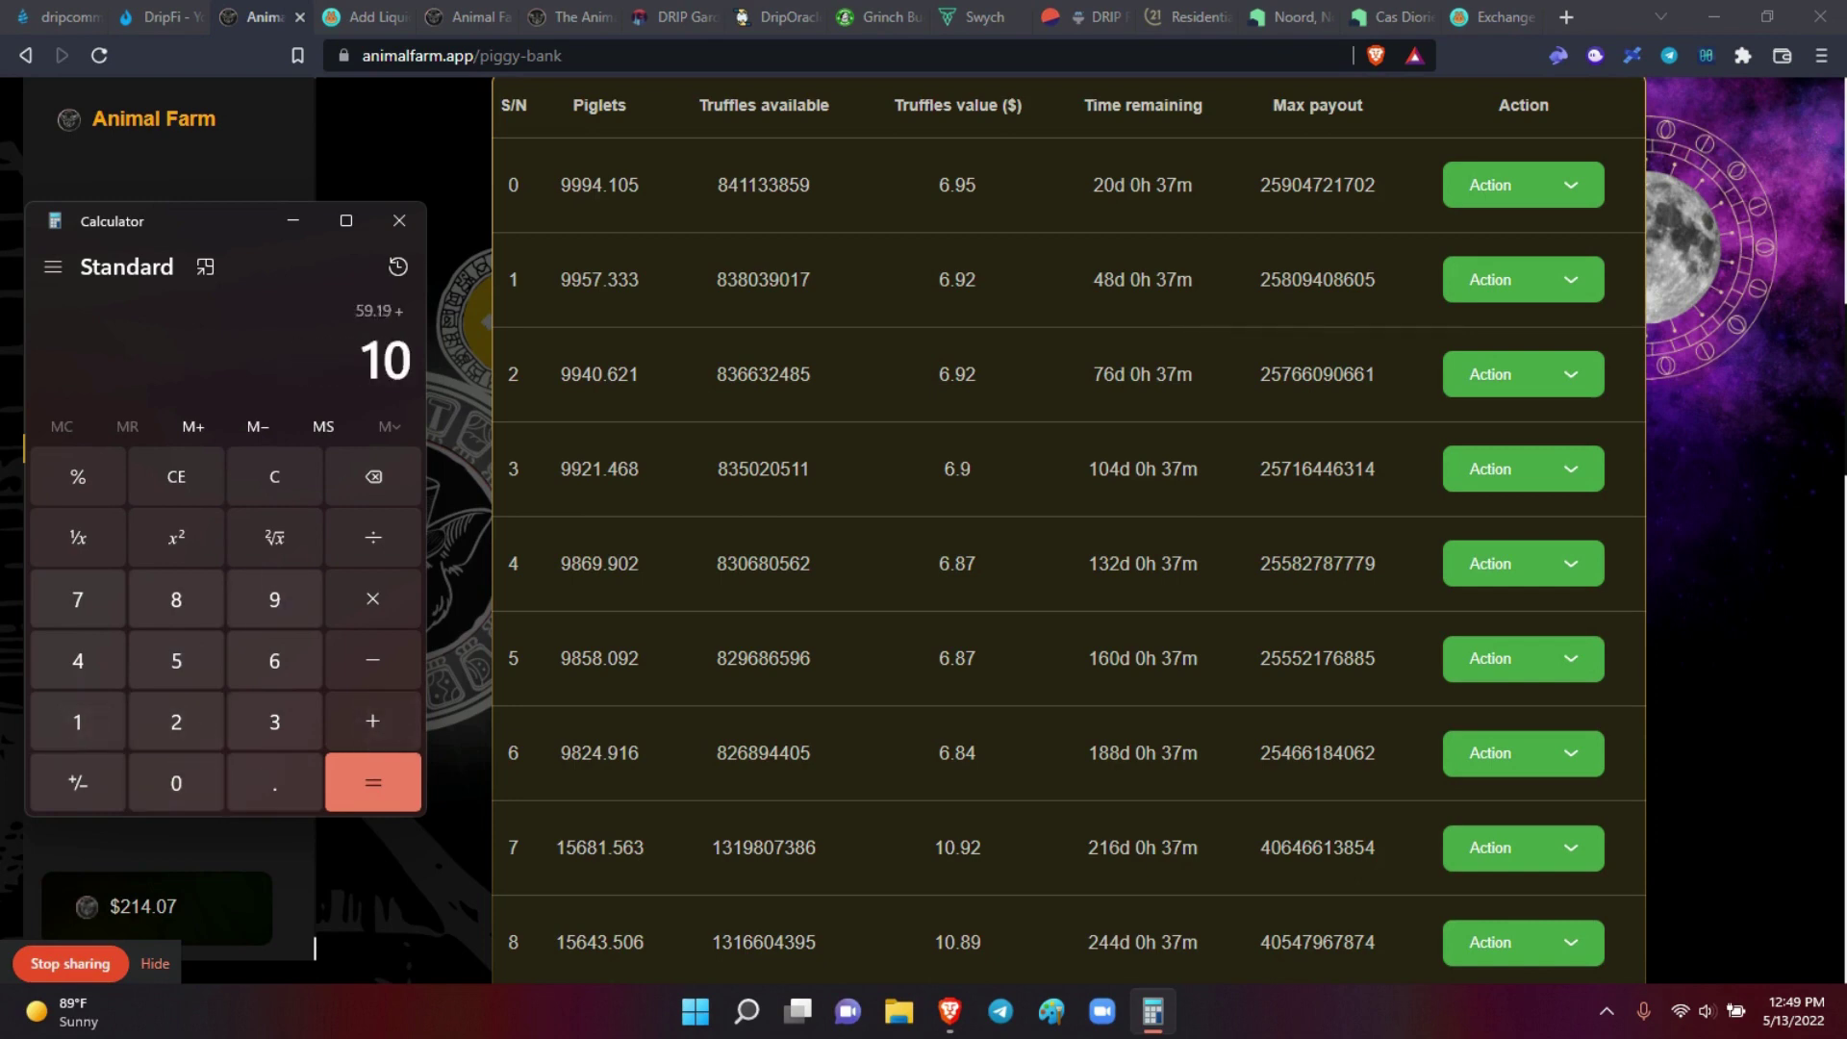
text(29)
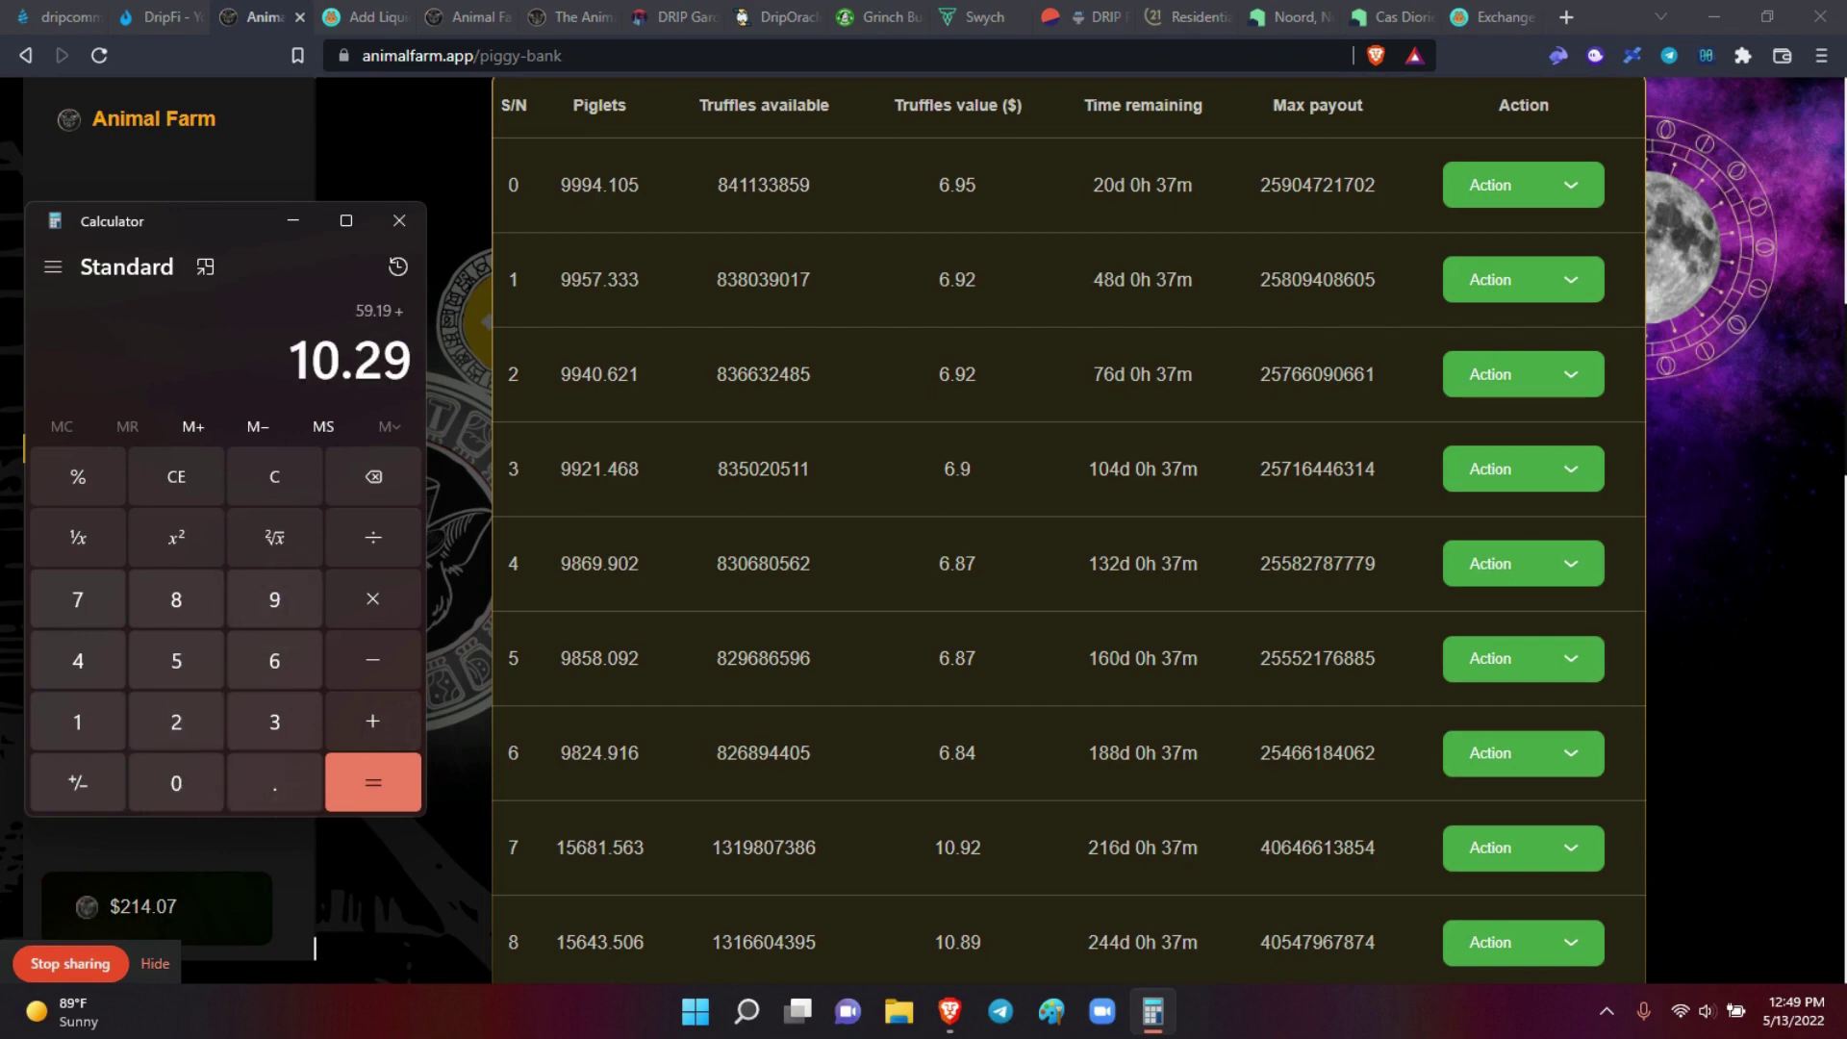
Step: Check the stakes table again and add 4.84, bringing the total to 74.32
click(314, 947)
scroll(314, 948, down, 4)
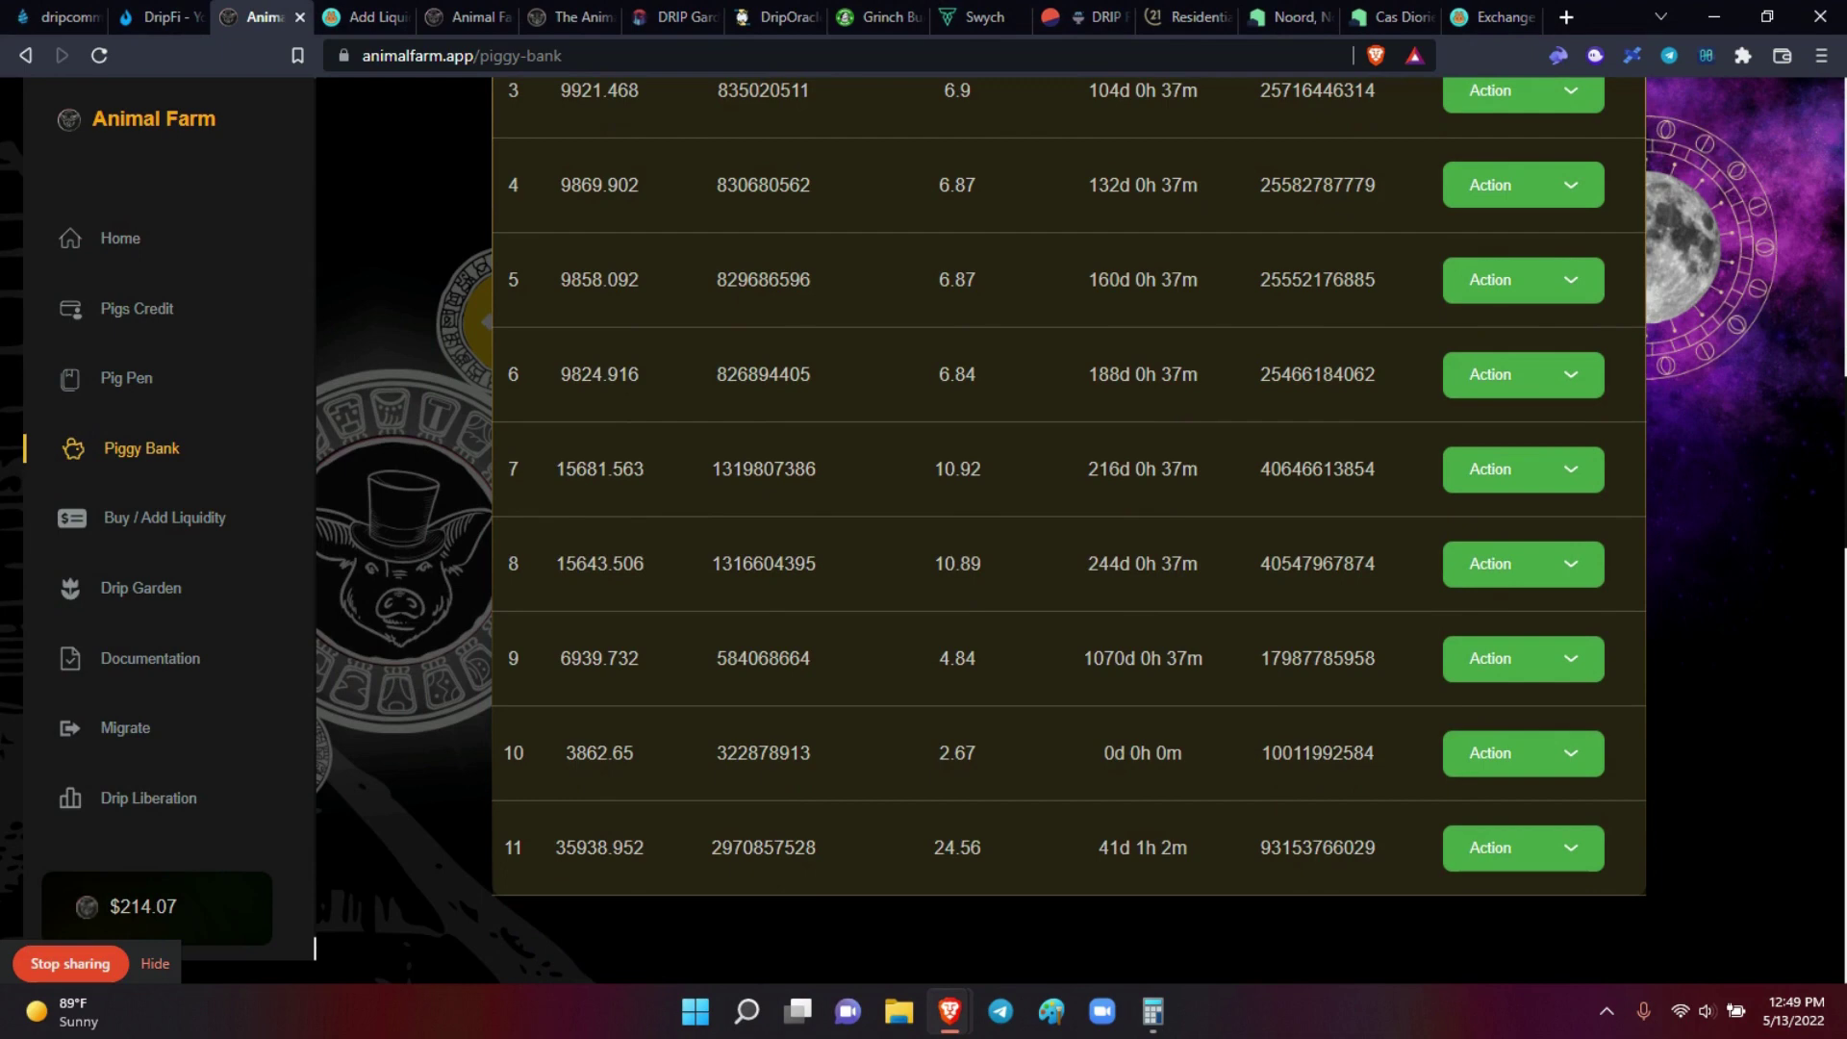
key(alt+Tab)
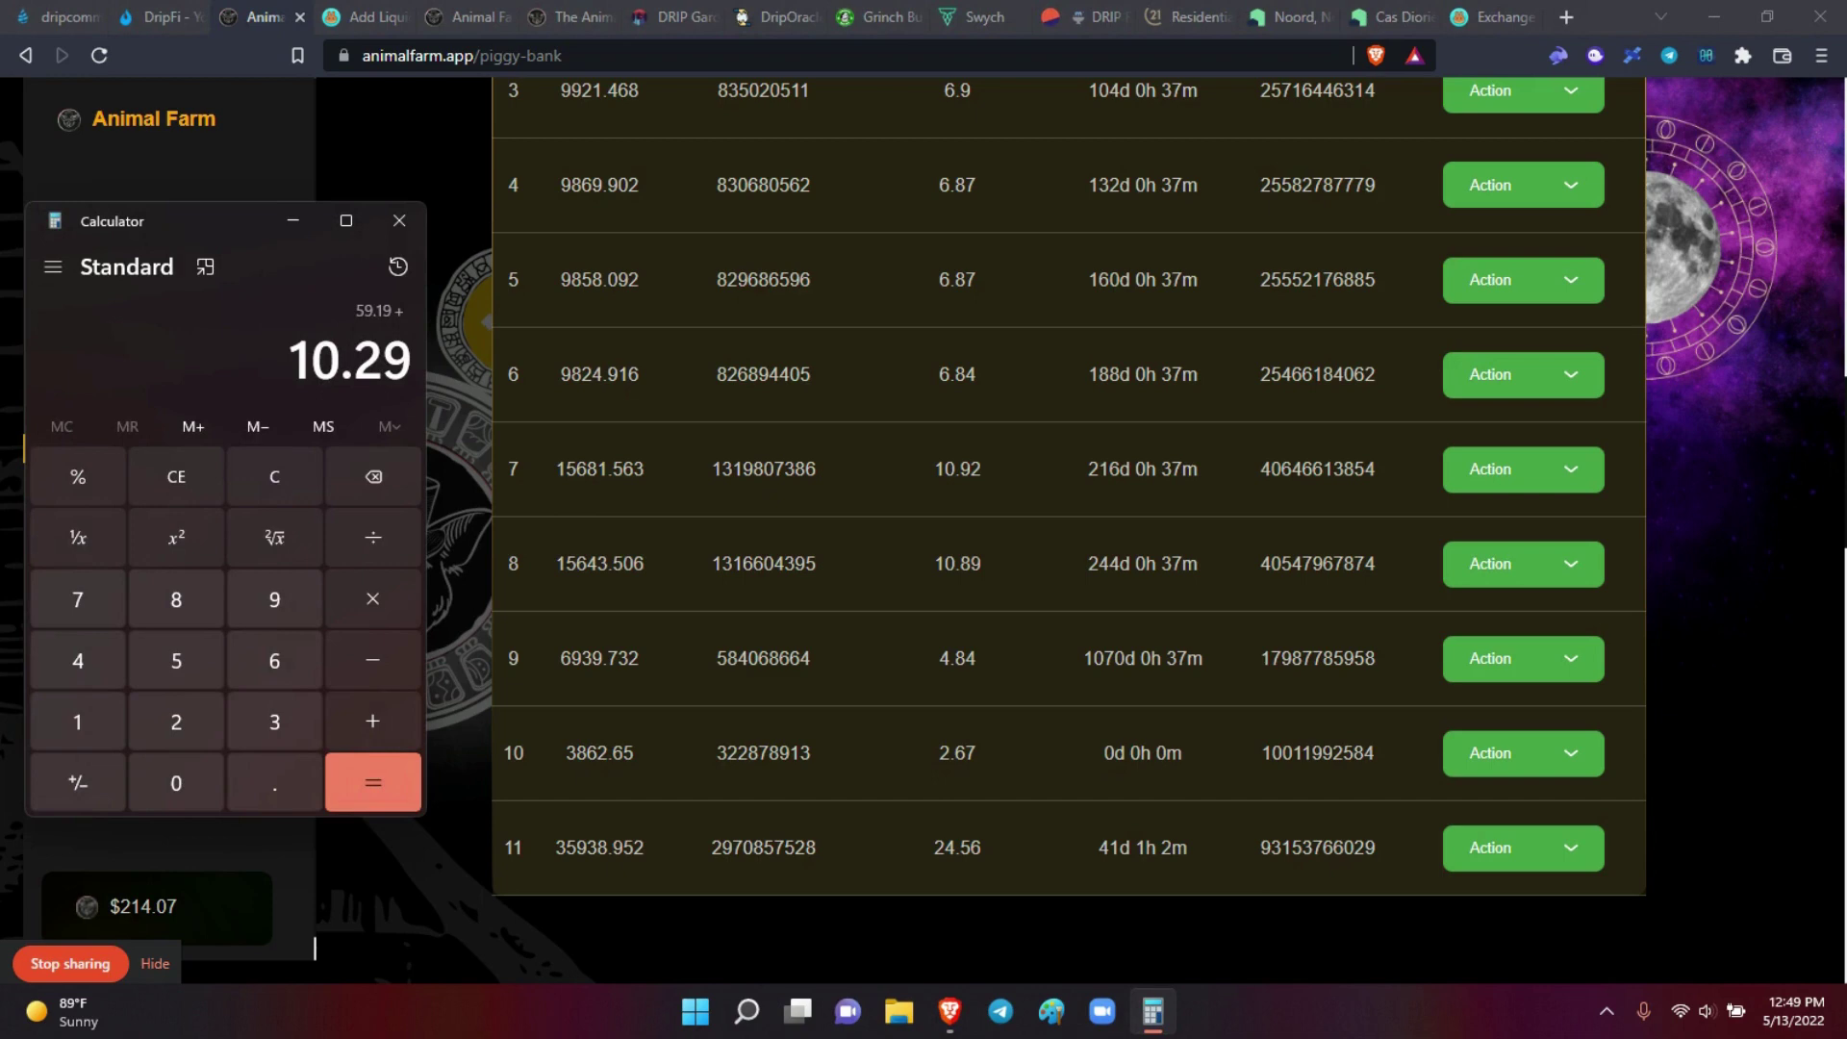
key(plus)
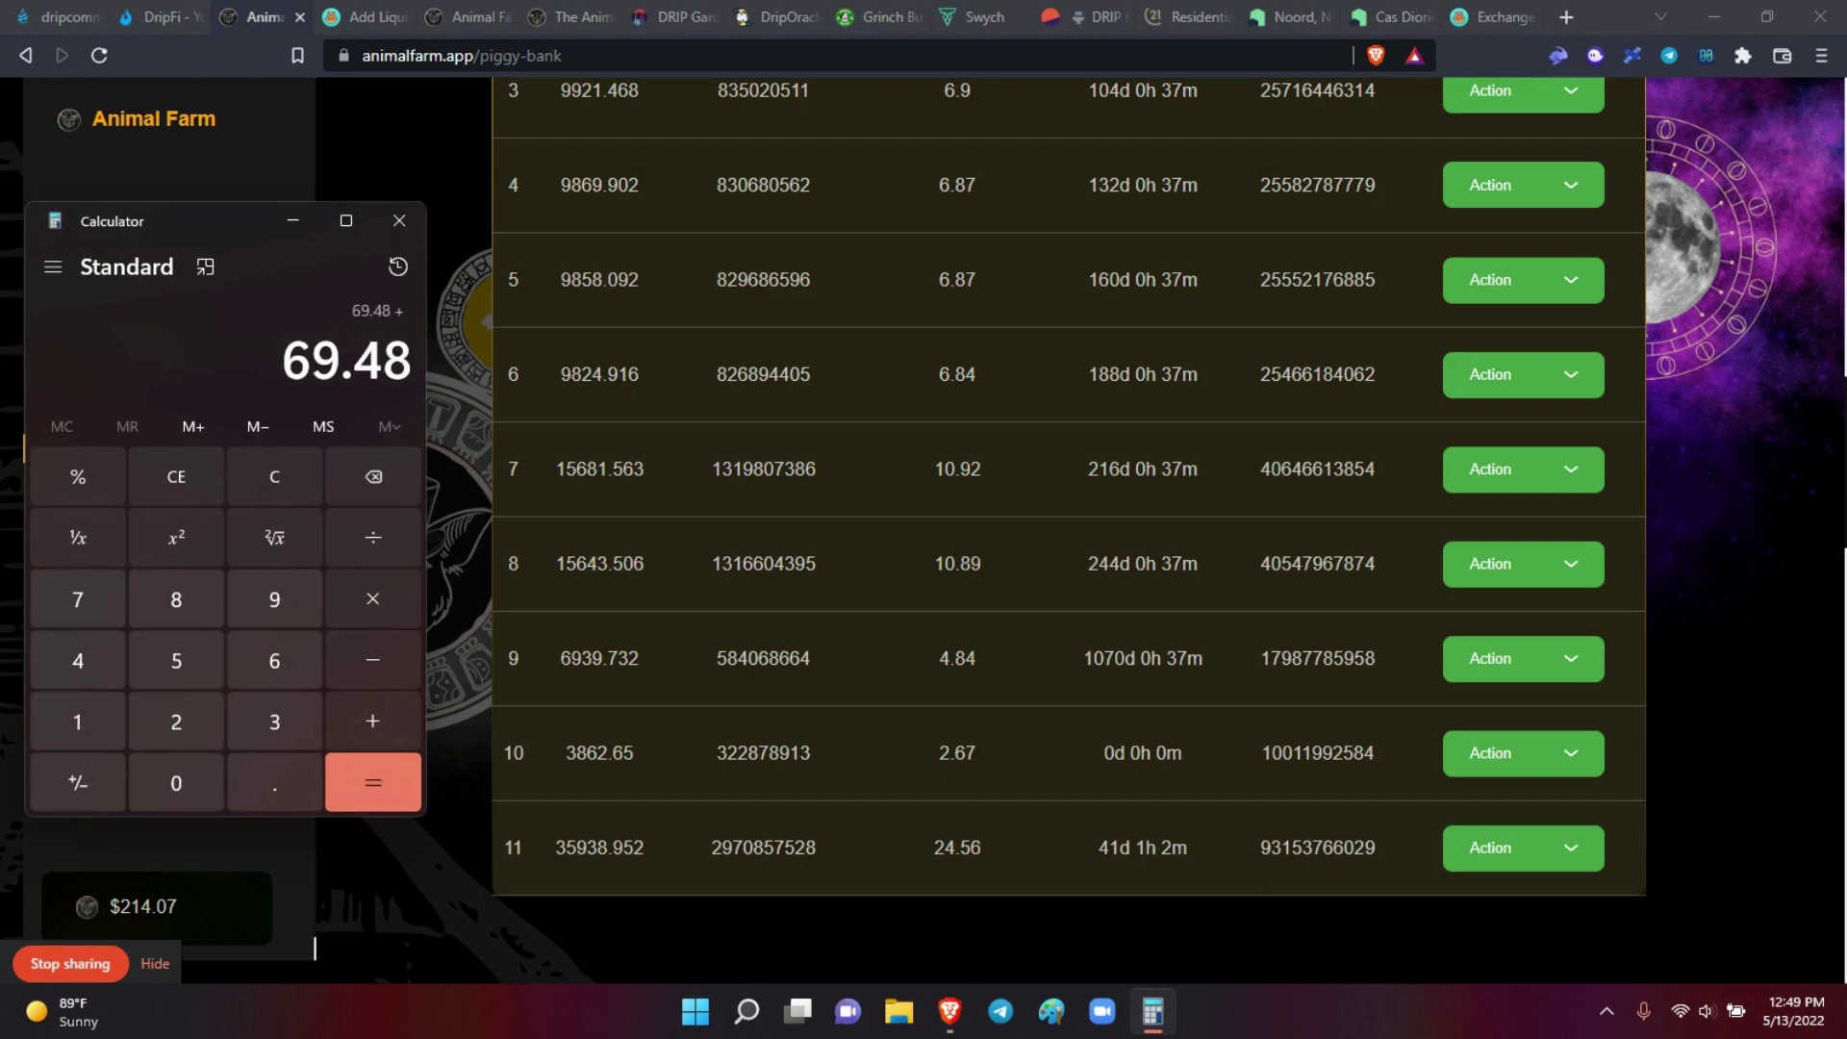
key(4)
key(period)
key(8)
key(4)
click(373, 721)
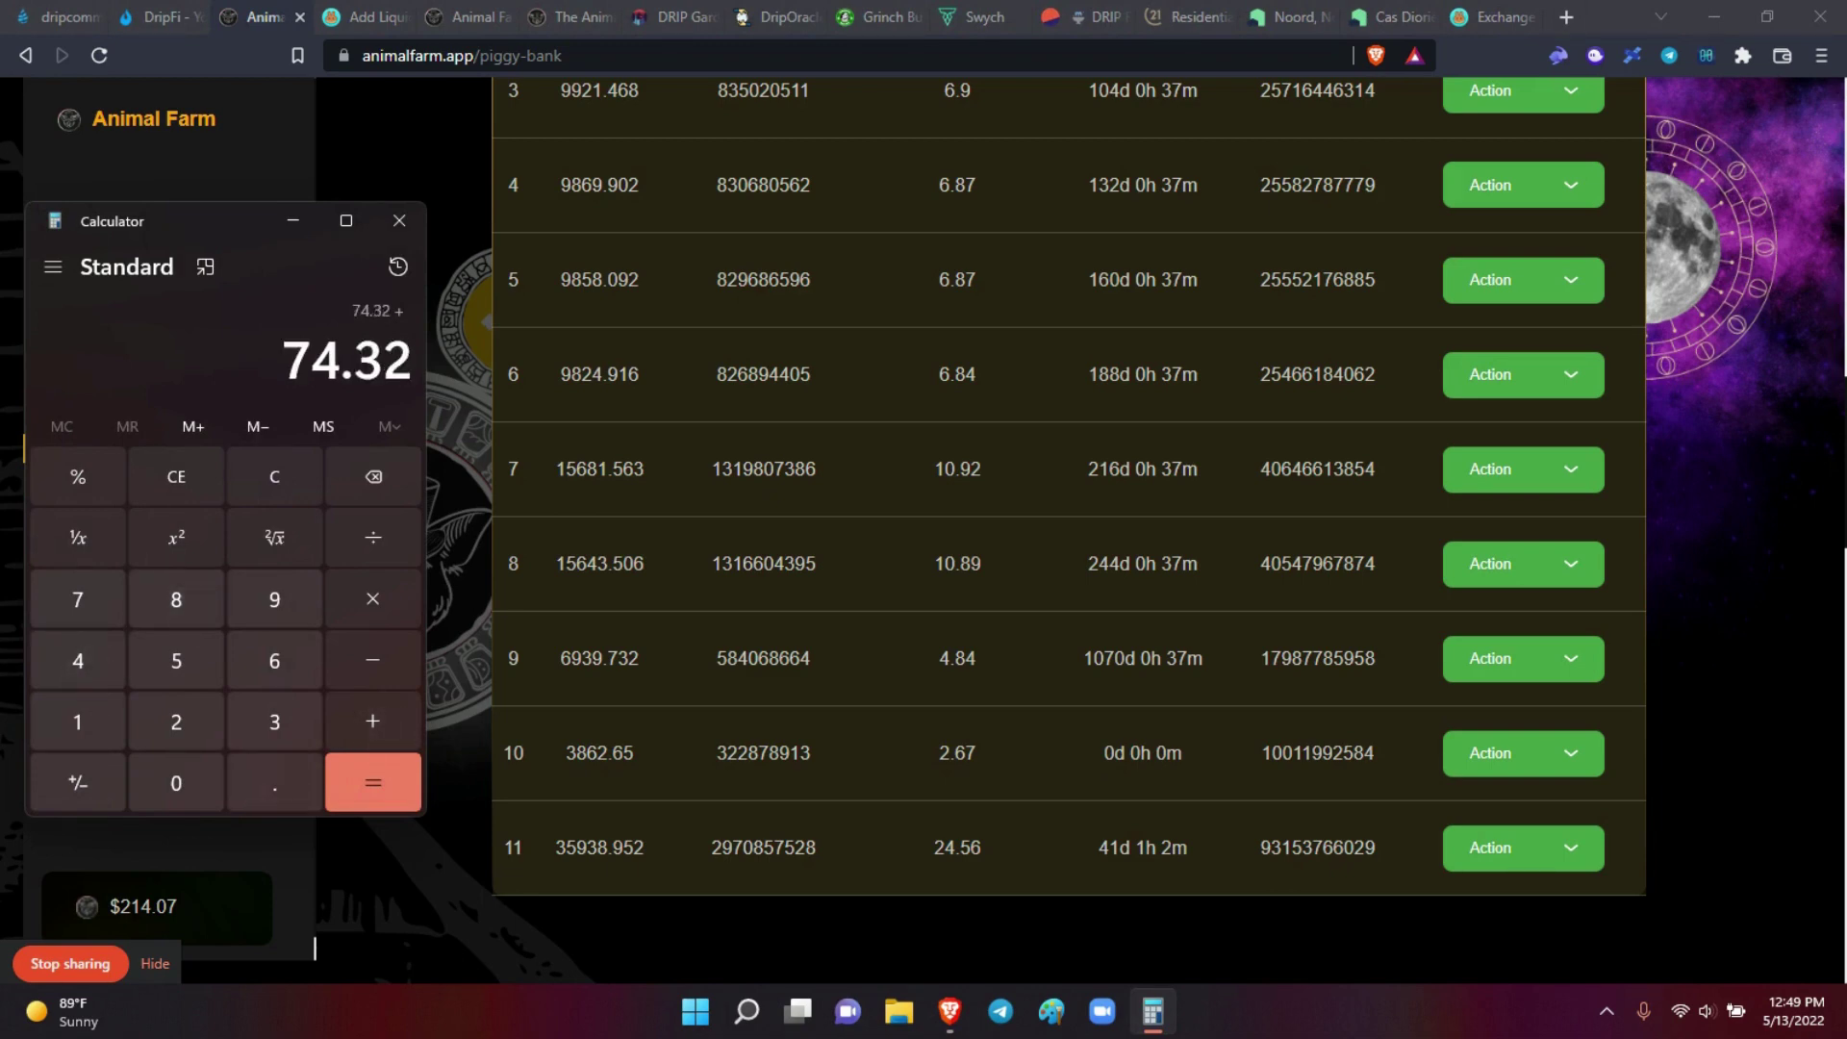
Step: Add stake 10's 2.67 for 76.99 and begin entering stake 11's 24.56
key(2)
key(period)
key(6)
key(7)
key(plus)
key(2)
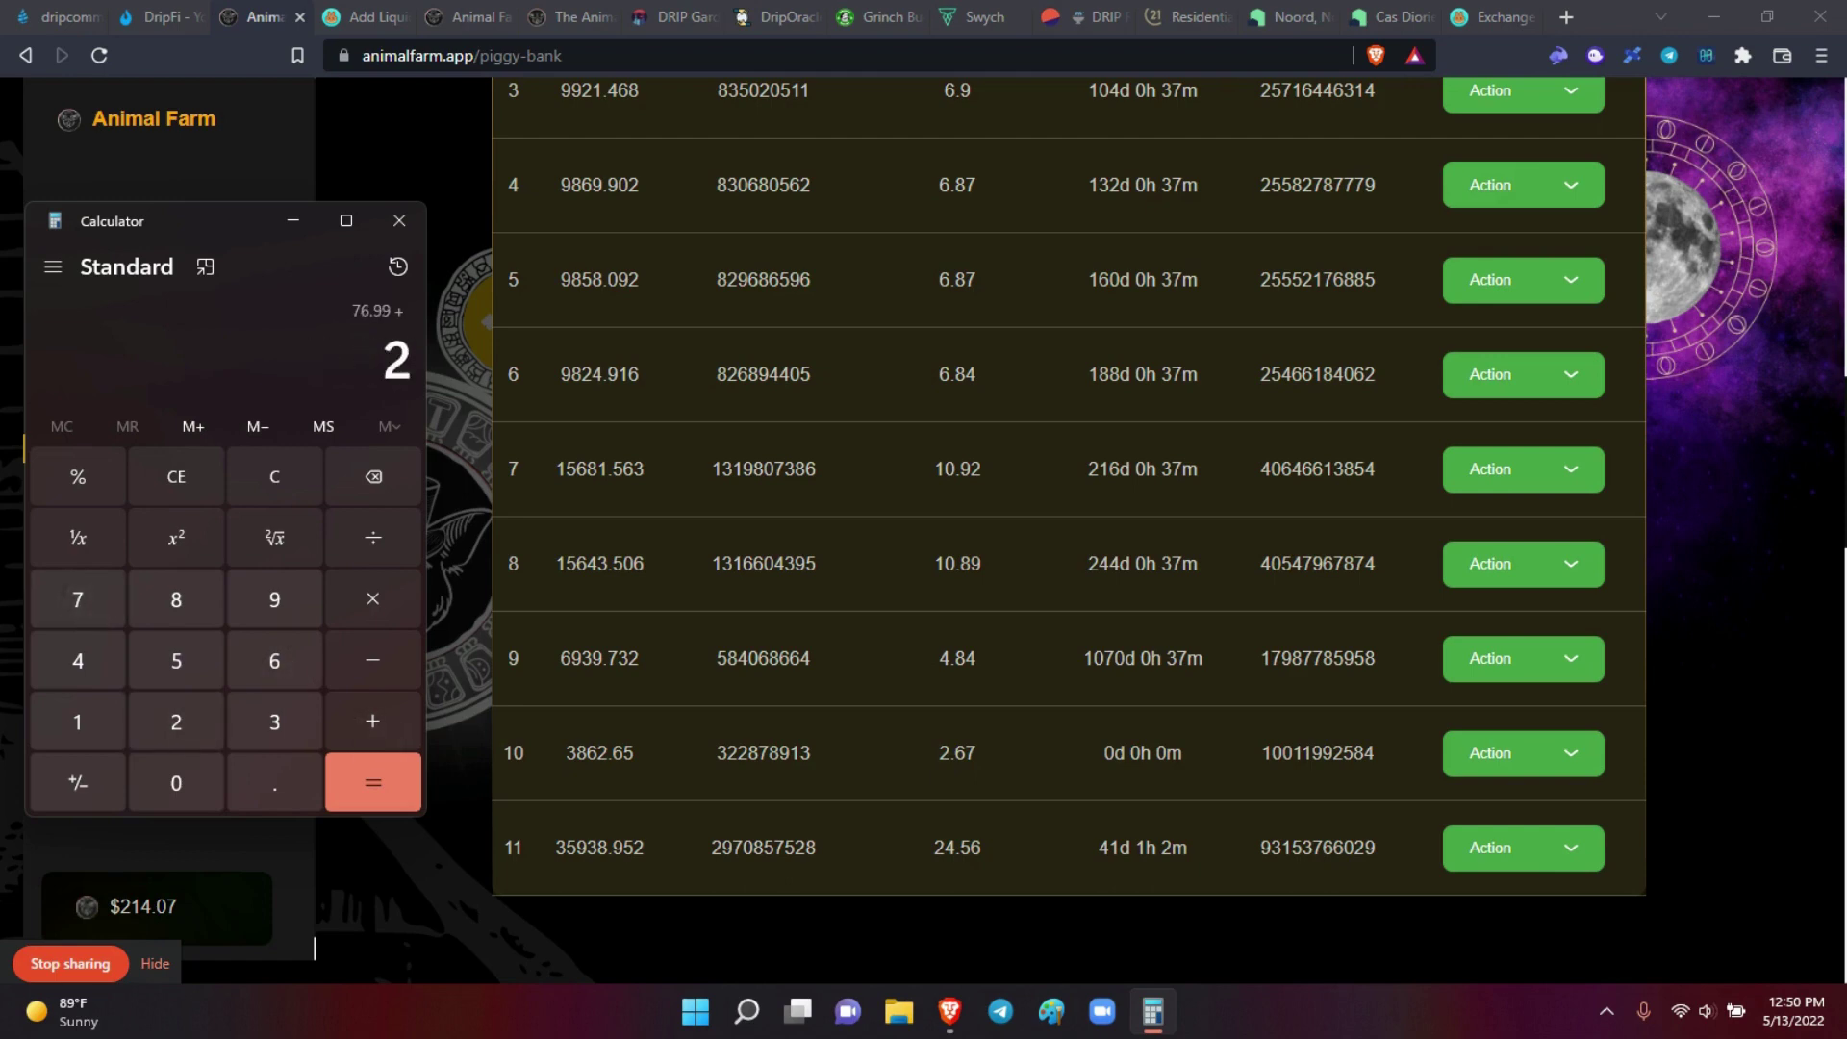
key(4)
key(period)
Step: Finish adding 24.56 for a 101.55 total, then multiply by 30 to get 3,046.5
key(5)
key(6)
key(Return)
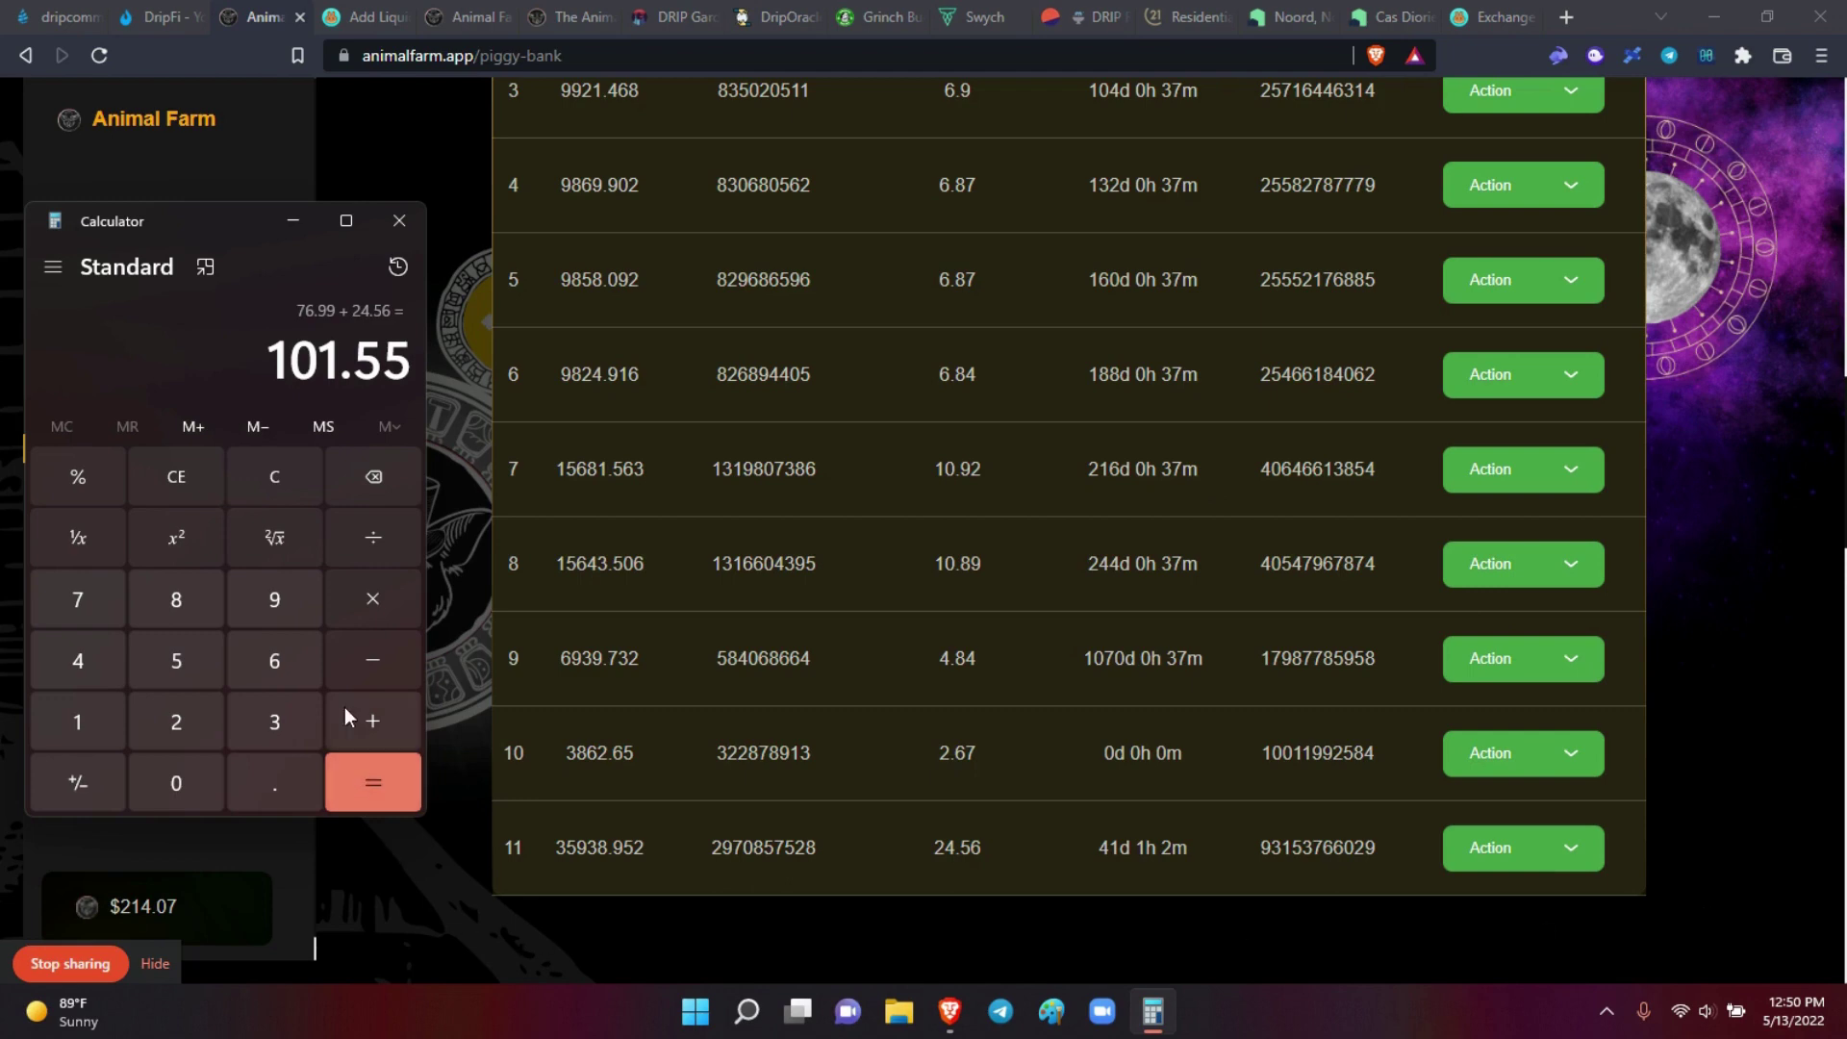
click(362, 602)
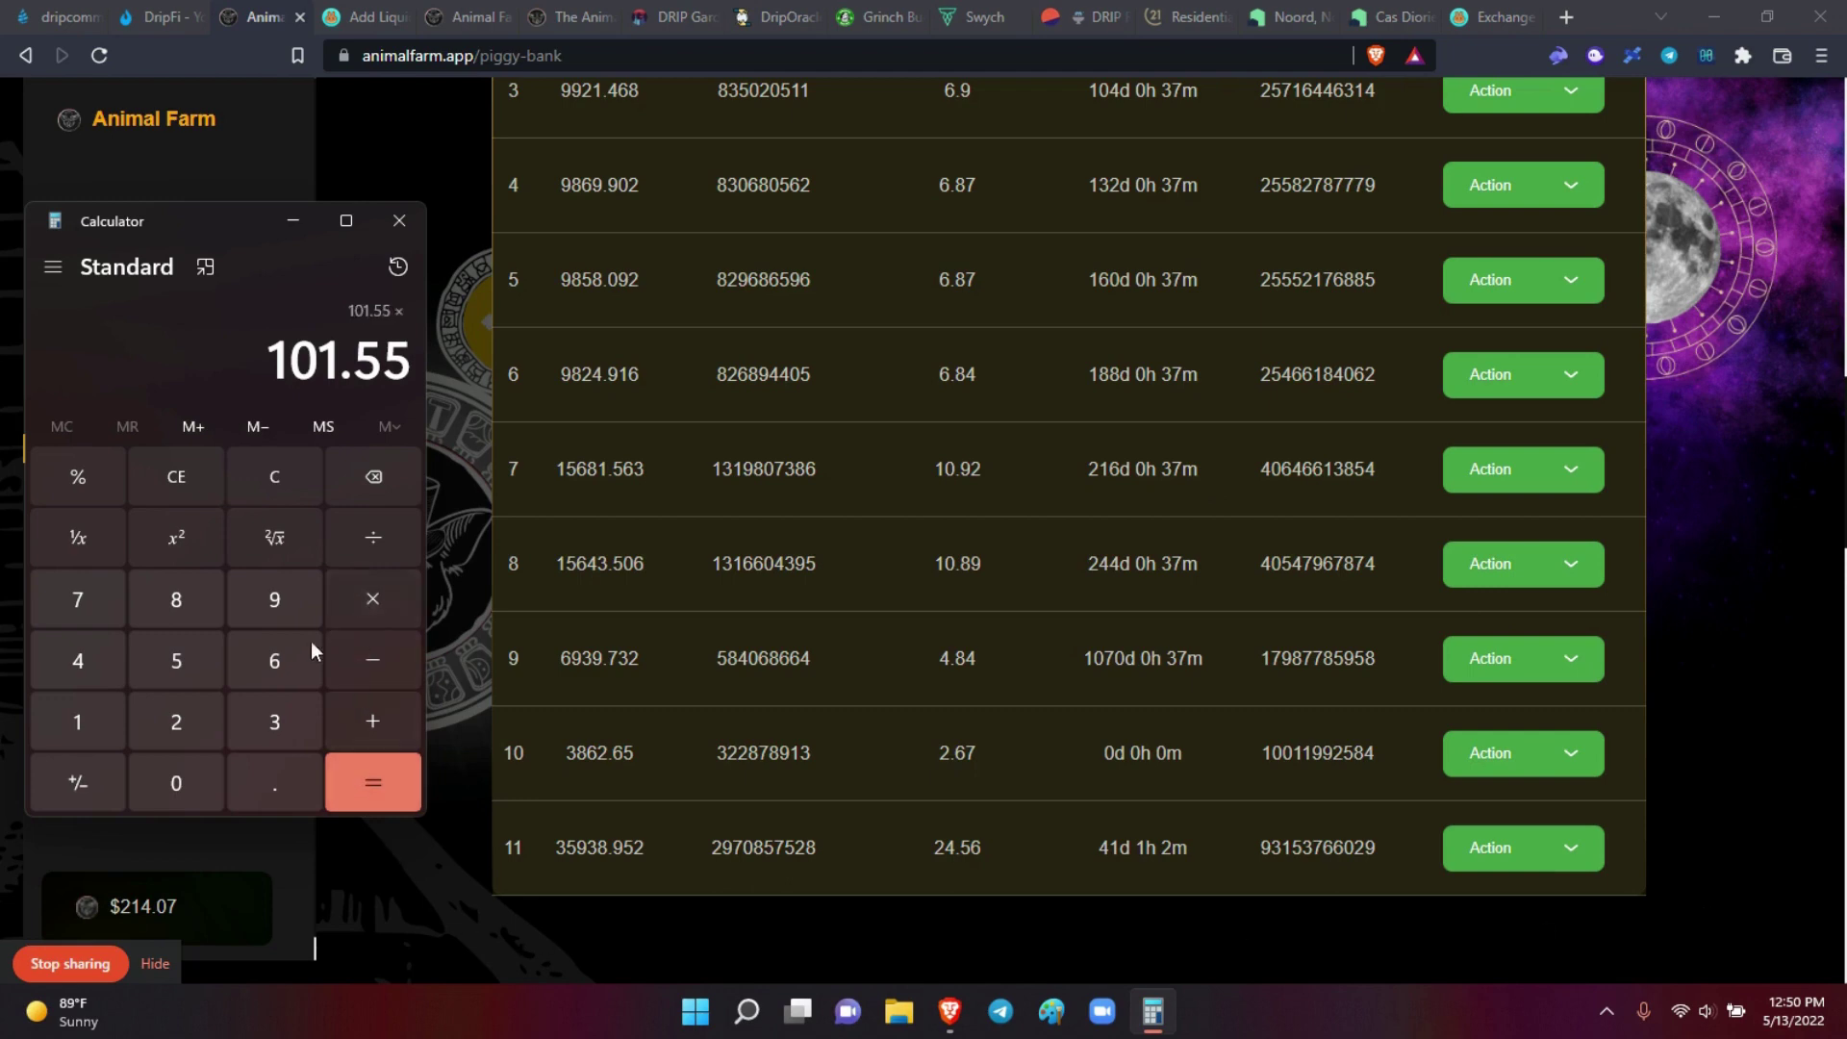
click(275, 721)
click(182, 776)
click(365, 787)
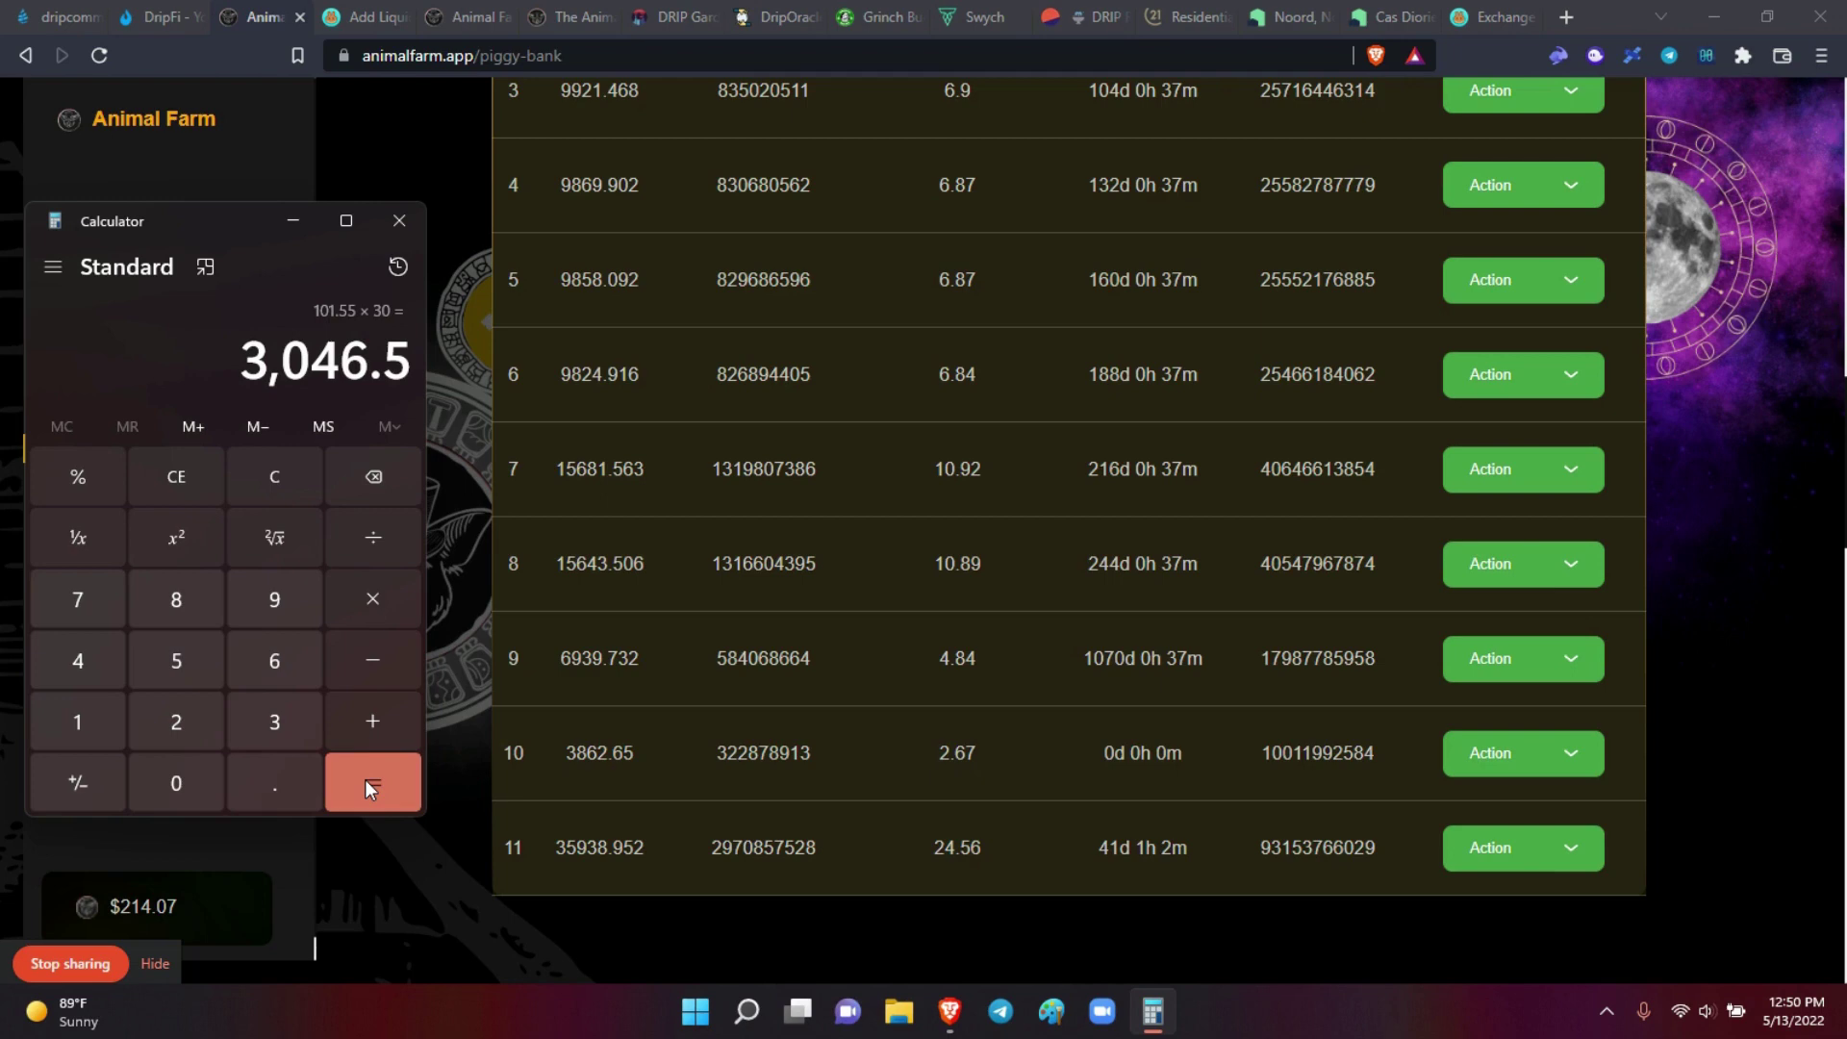
Step: Bring the Piggy Bank page forward and review the 12 stakes and the Buy Piglets form
click(950, 1010)
scroll(1067, 529, up, 5)
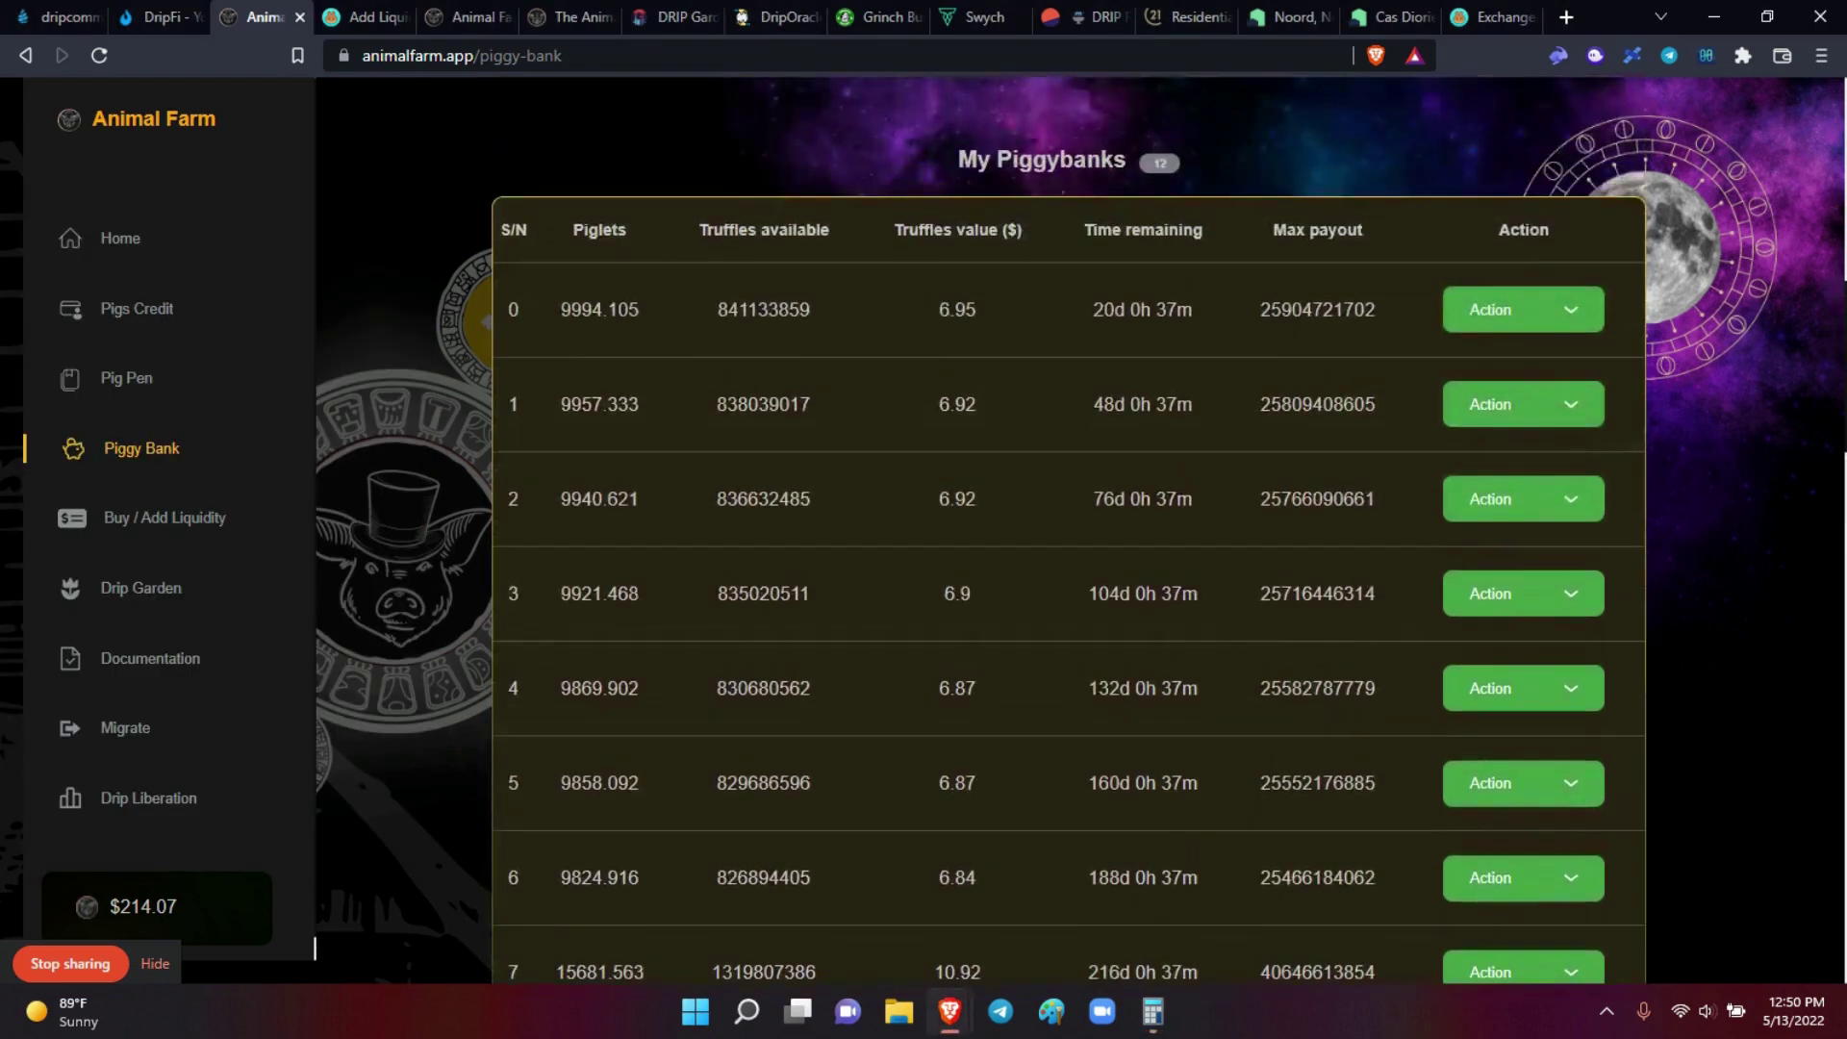
scroll(1067, 529, down, 6)
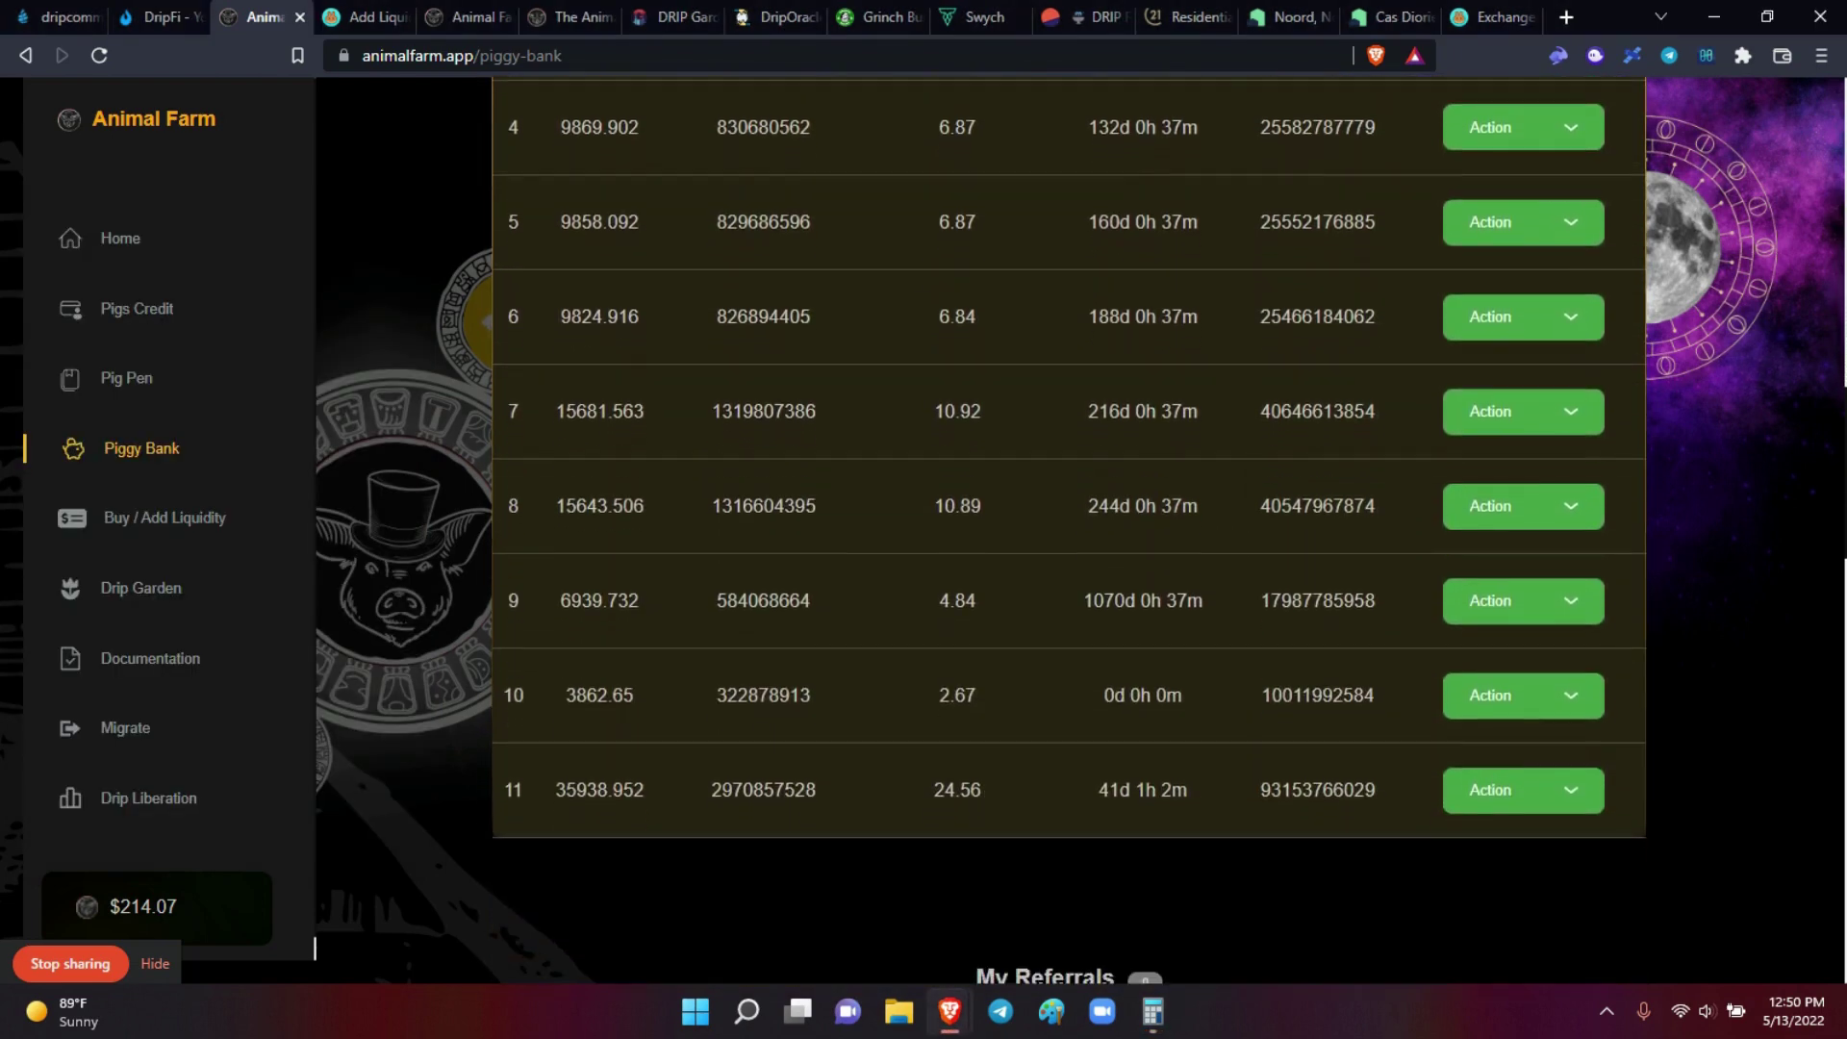
scroll(1068, 529, up, 6)
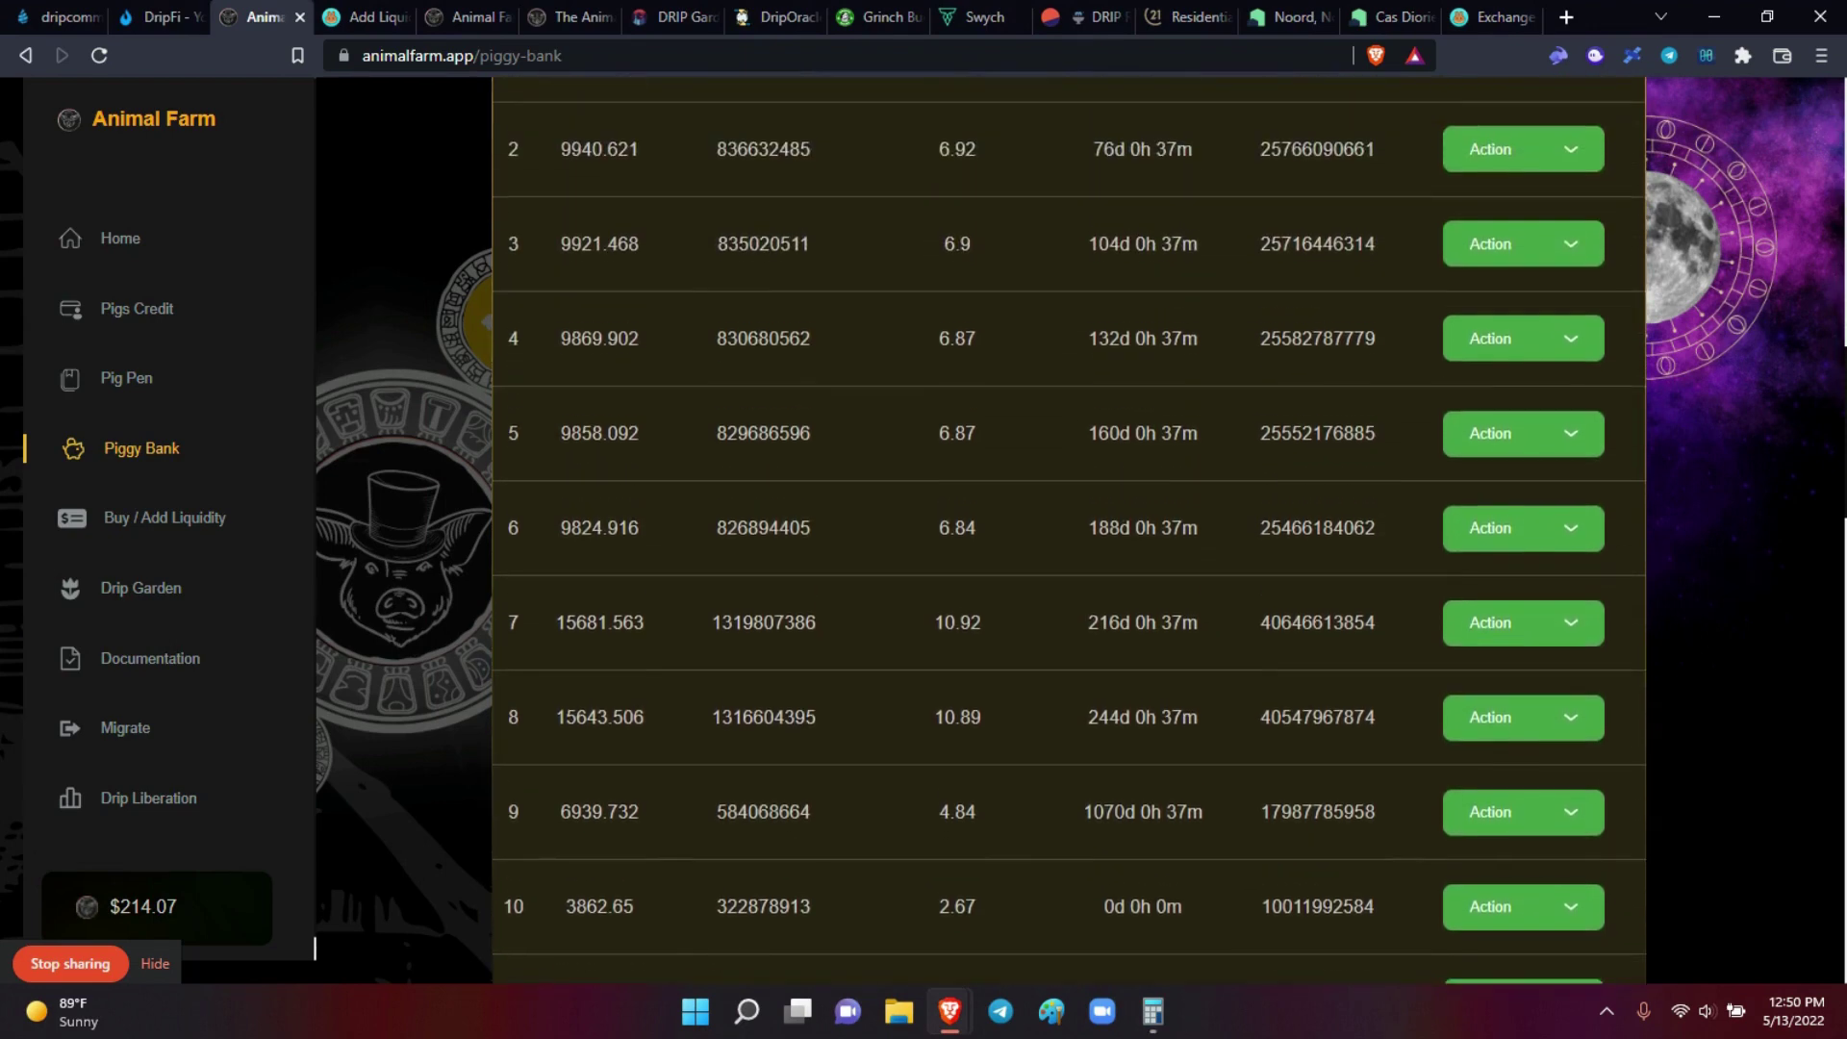
scroll(1068, 529, up, 6)
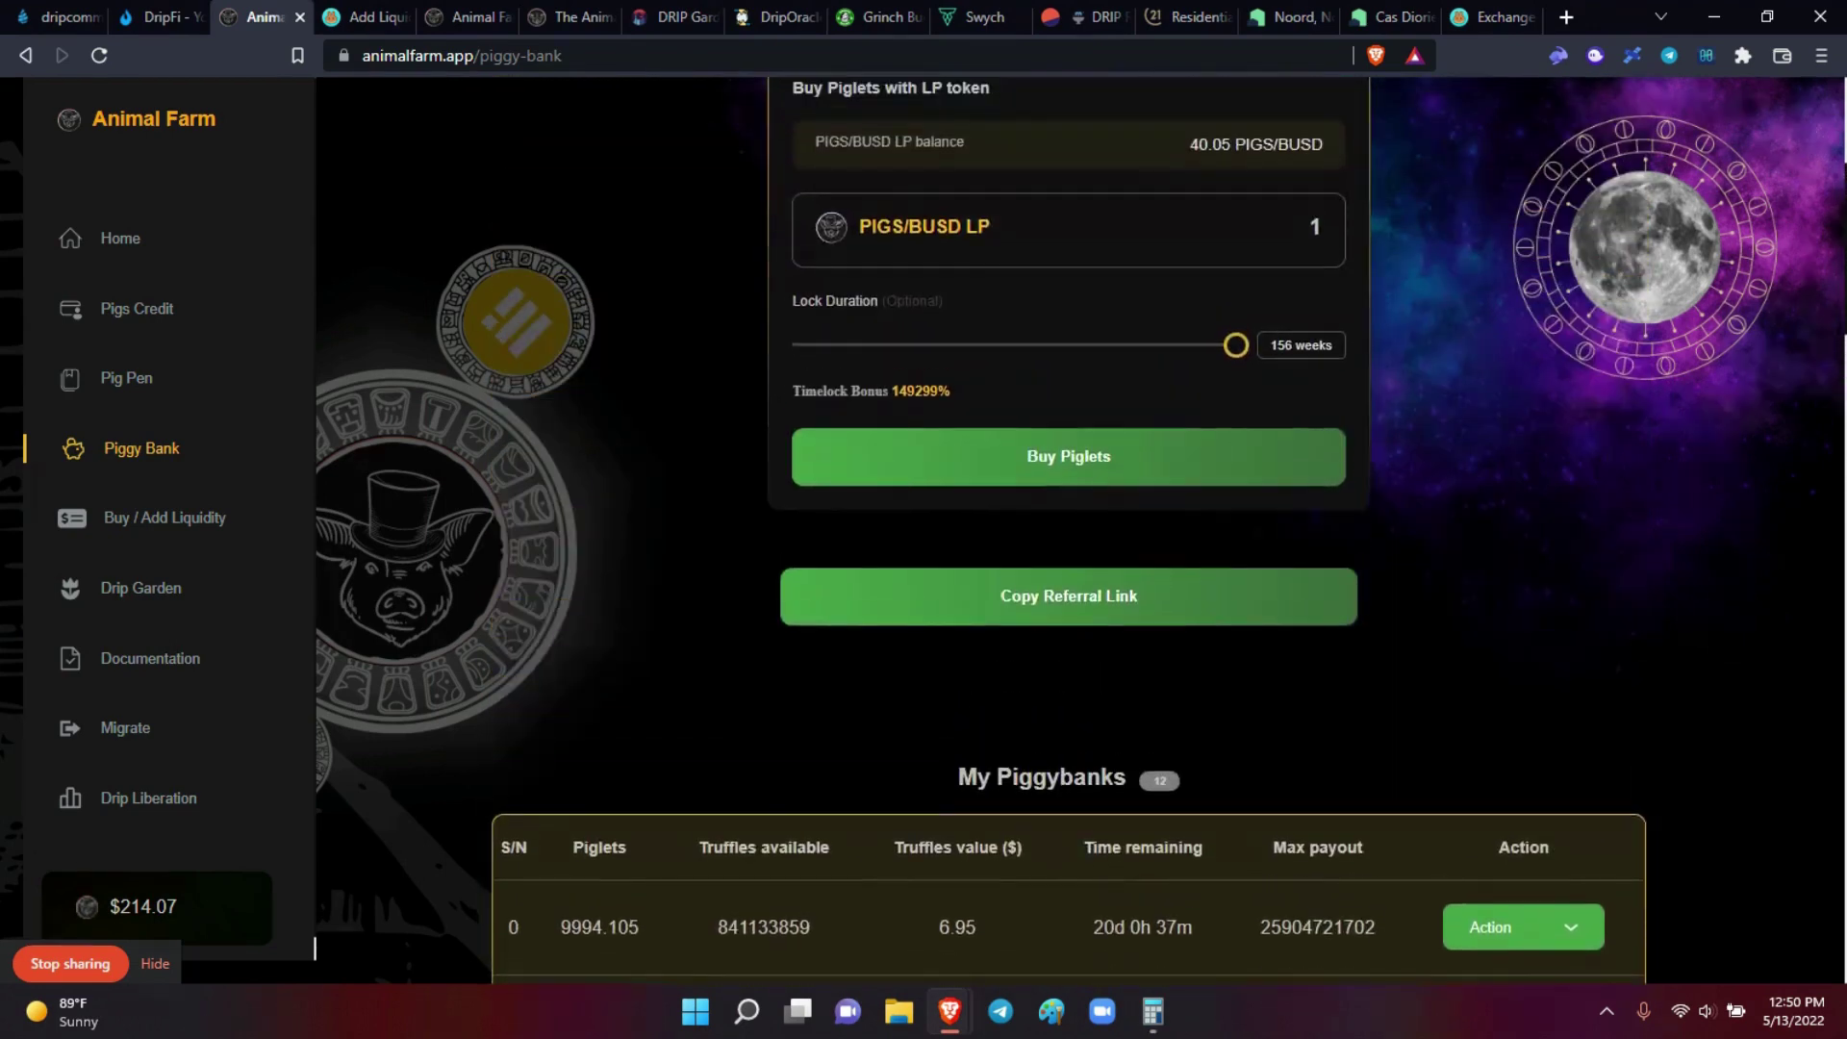
scroll(1068, 529, down, 2)
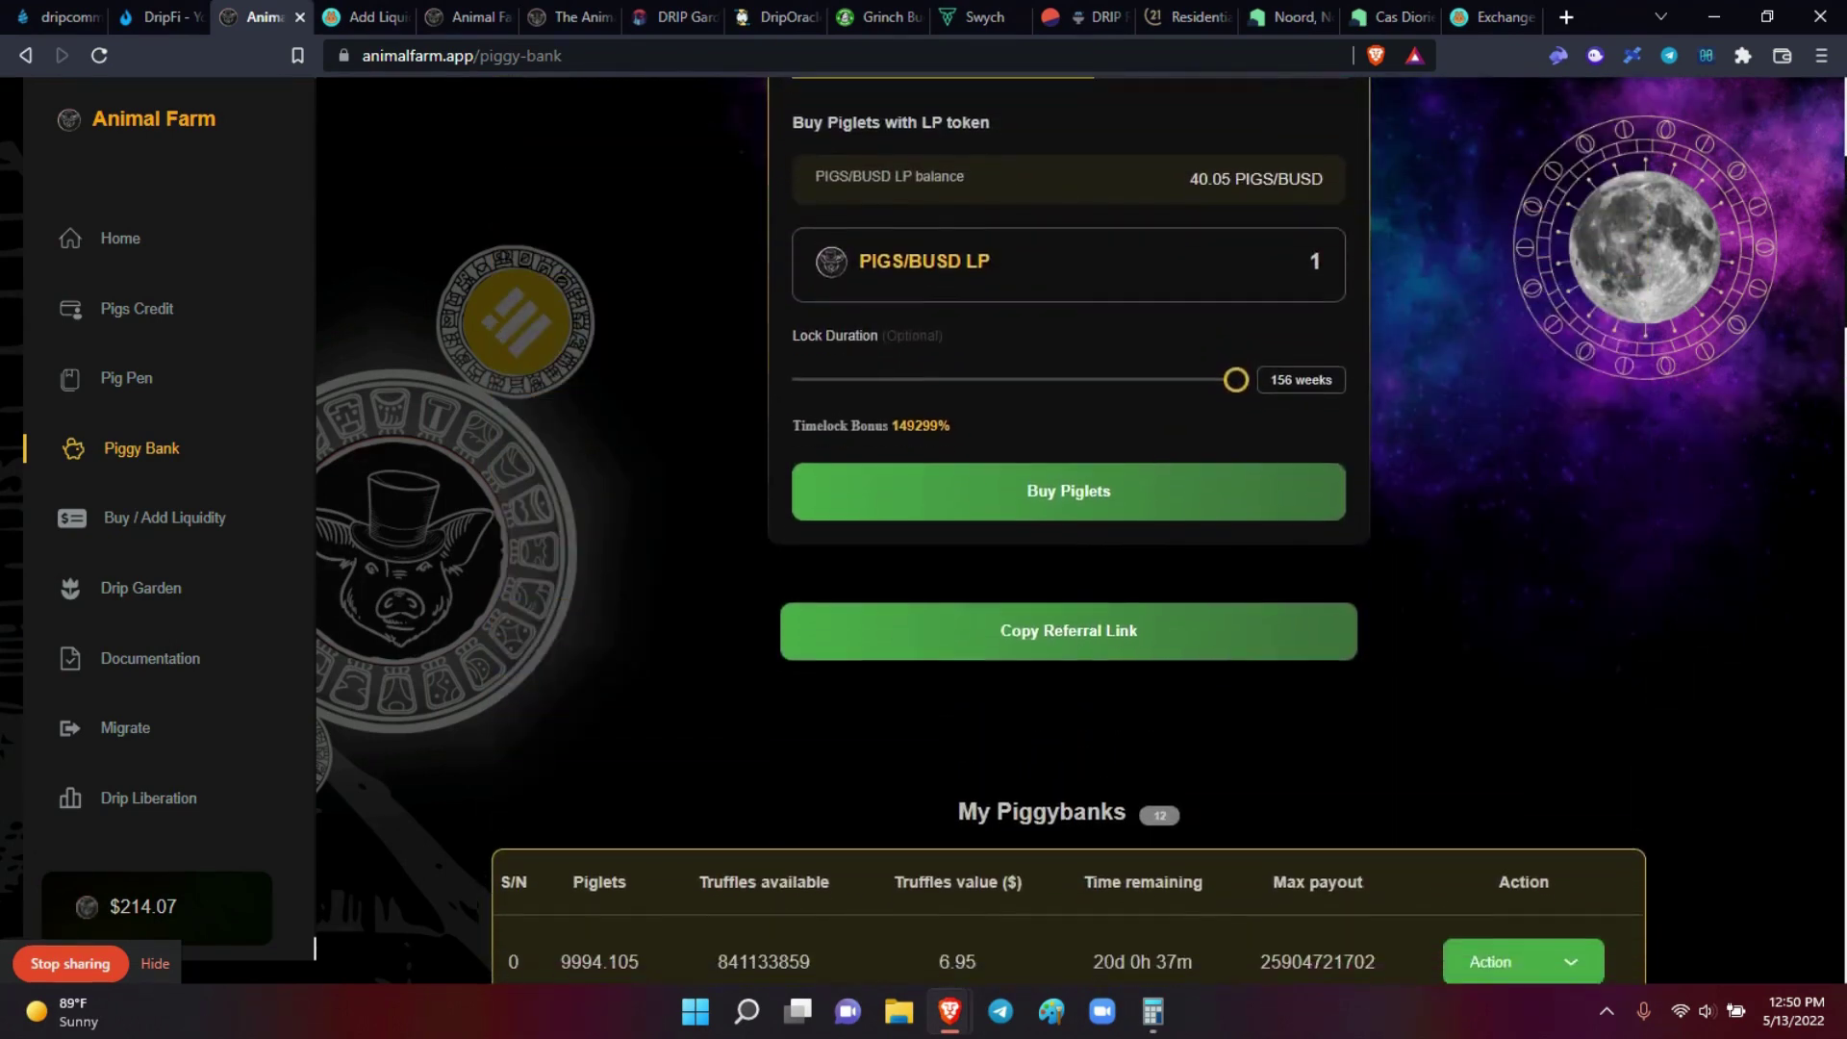
scroll(1068, 529, down, 11)
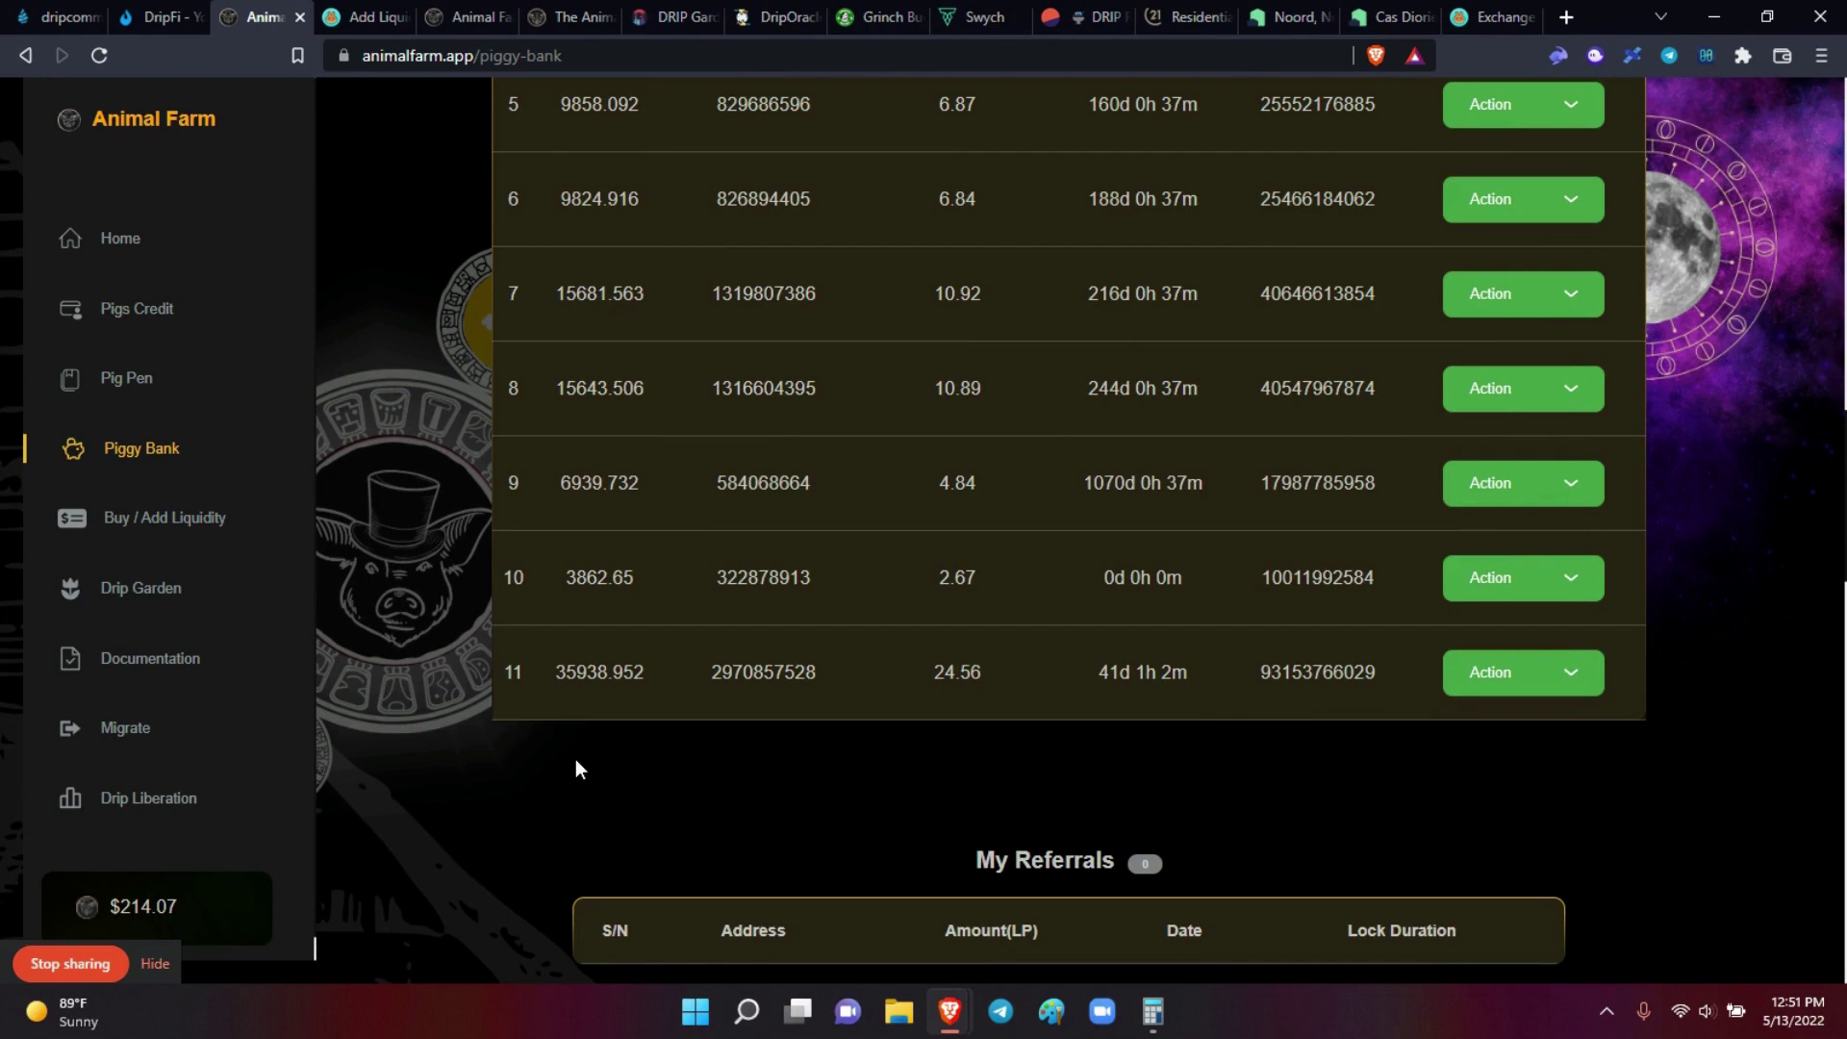
Step: Move the Lock Duration slider from 156 down to 13 weeks for the 30 LP, a 56% bonus
scroll(578, 768, up, 13)
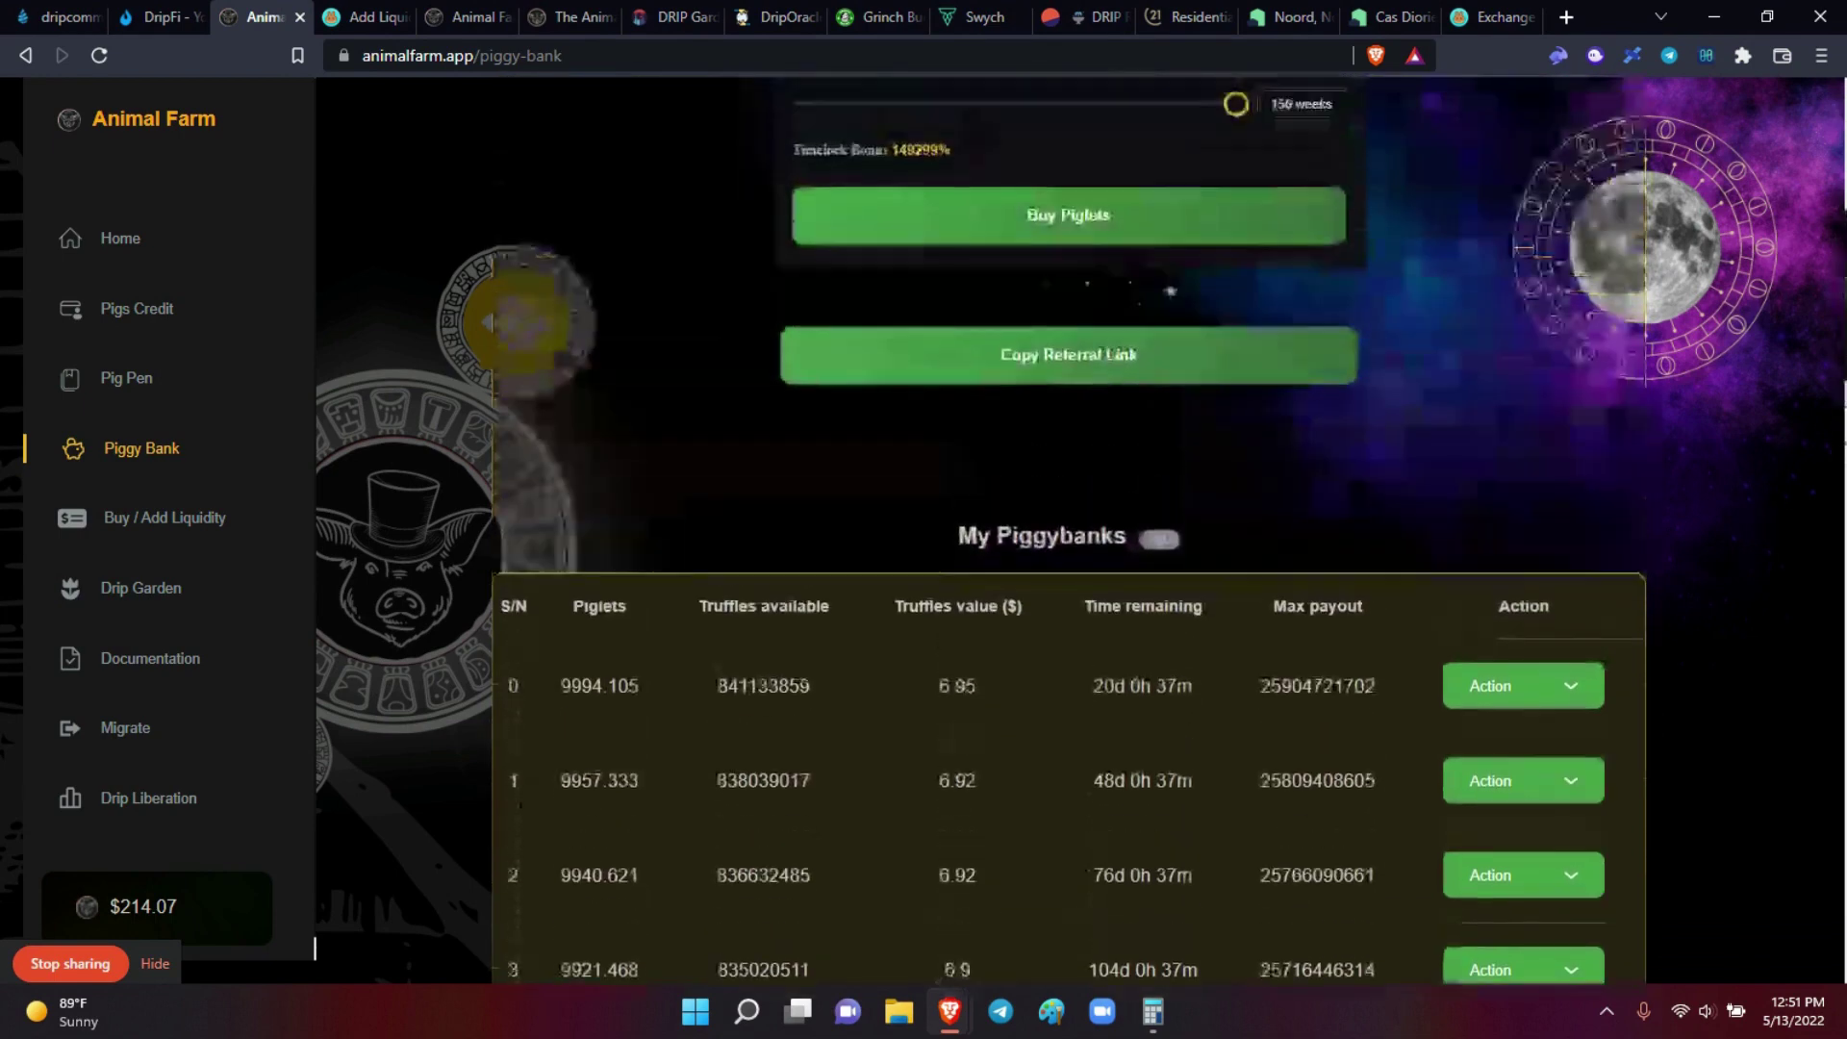
scroll(1068, 529, up, 2)
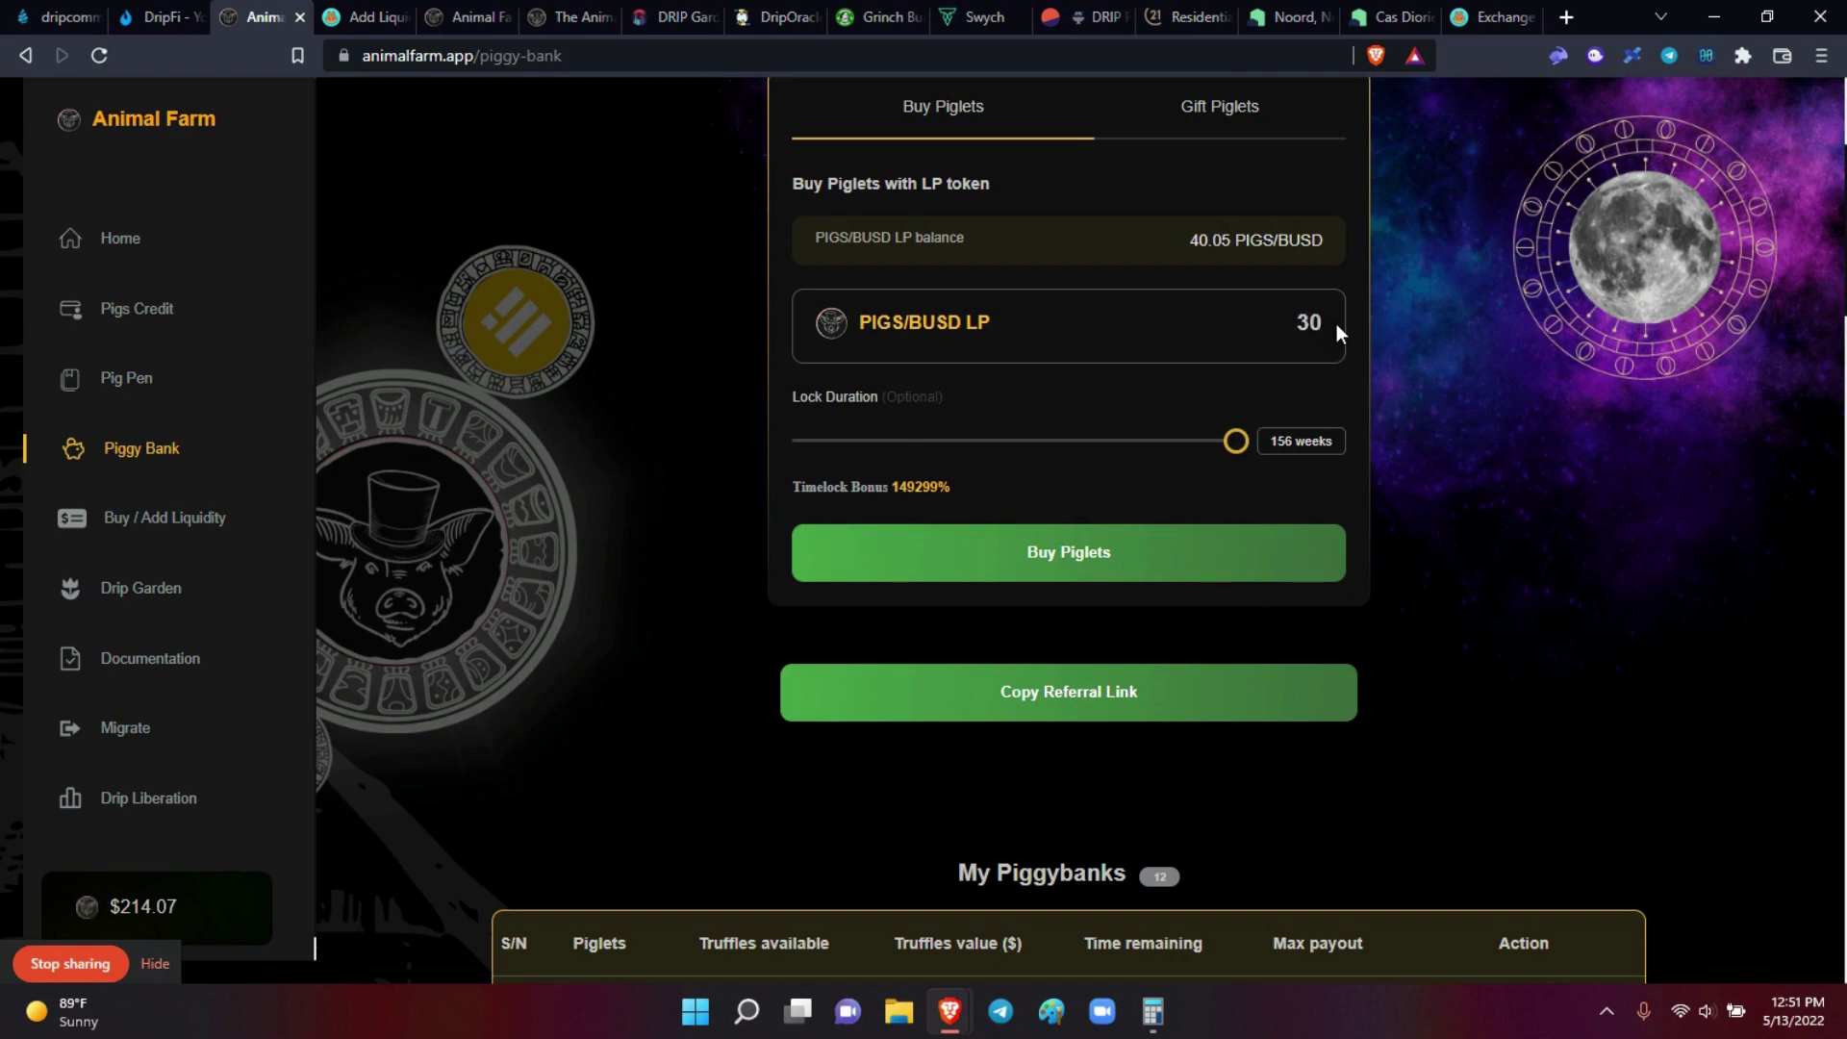
click(889, 441)
click(799, 443)
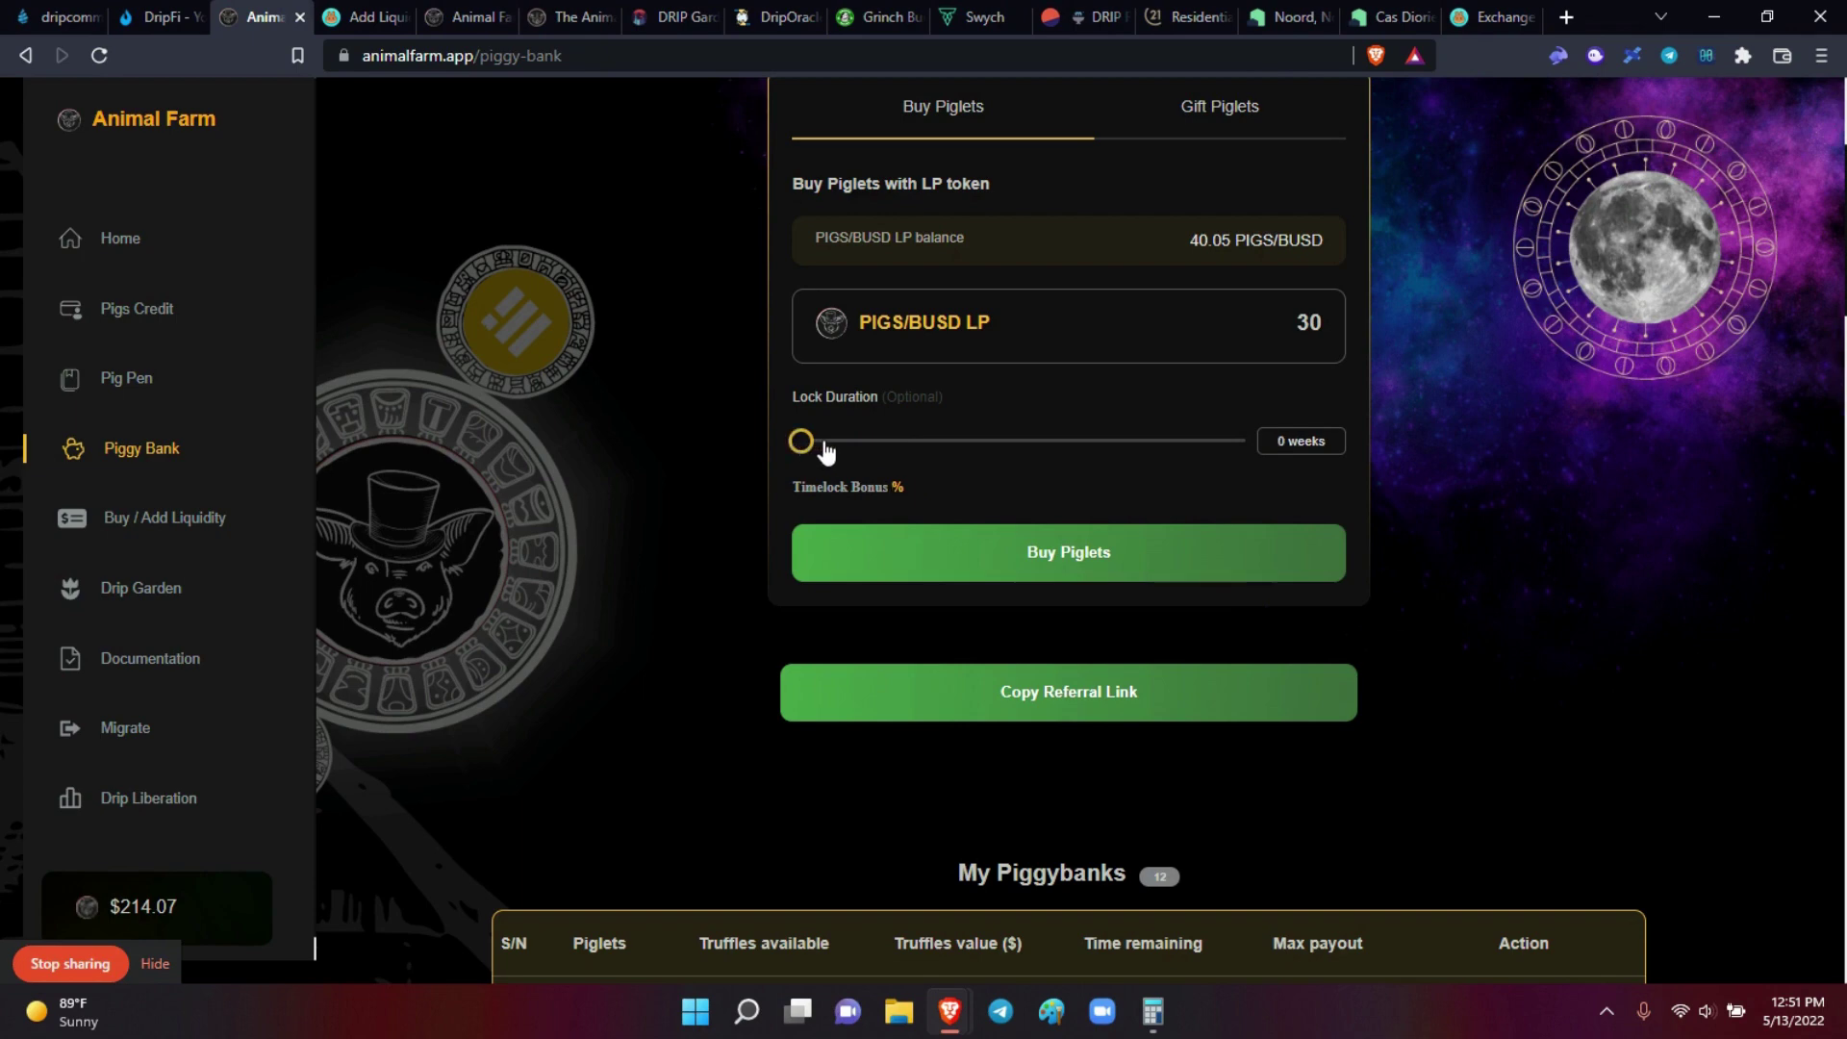
click(832, 444)
drag(833, 445, 835, 445)
drag(839, 444, 843, 444)
drag(842, 445, 836, 444)
drag(835, 443, 838, 443)
scroll(673, 601, up, 2)
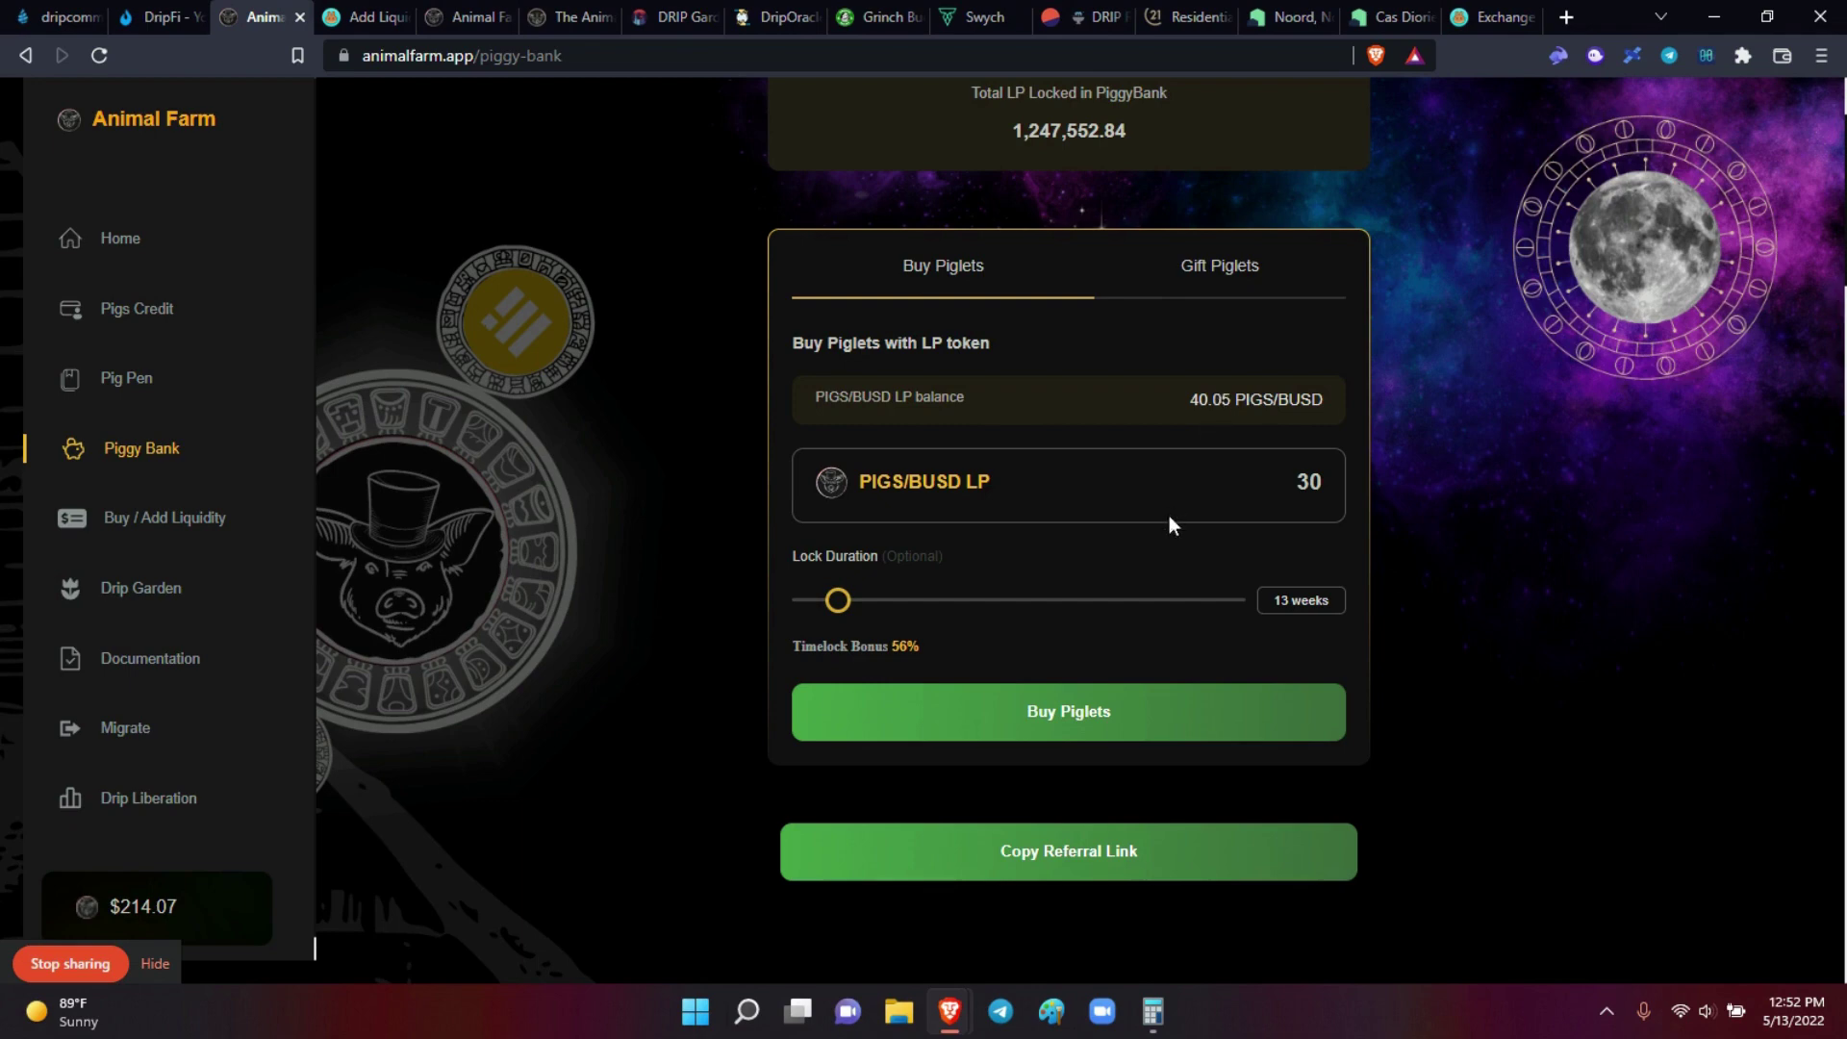
scroll(1168, 515, down, 10)
scroll(315, 948, up, 1)
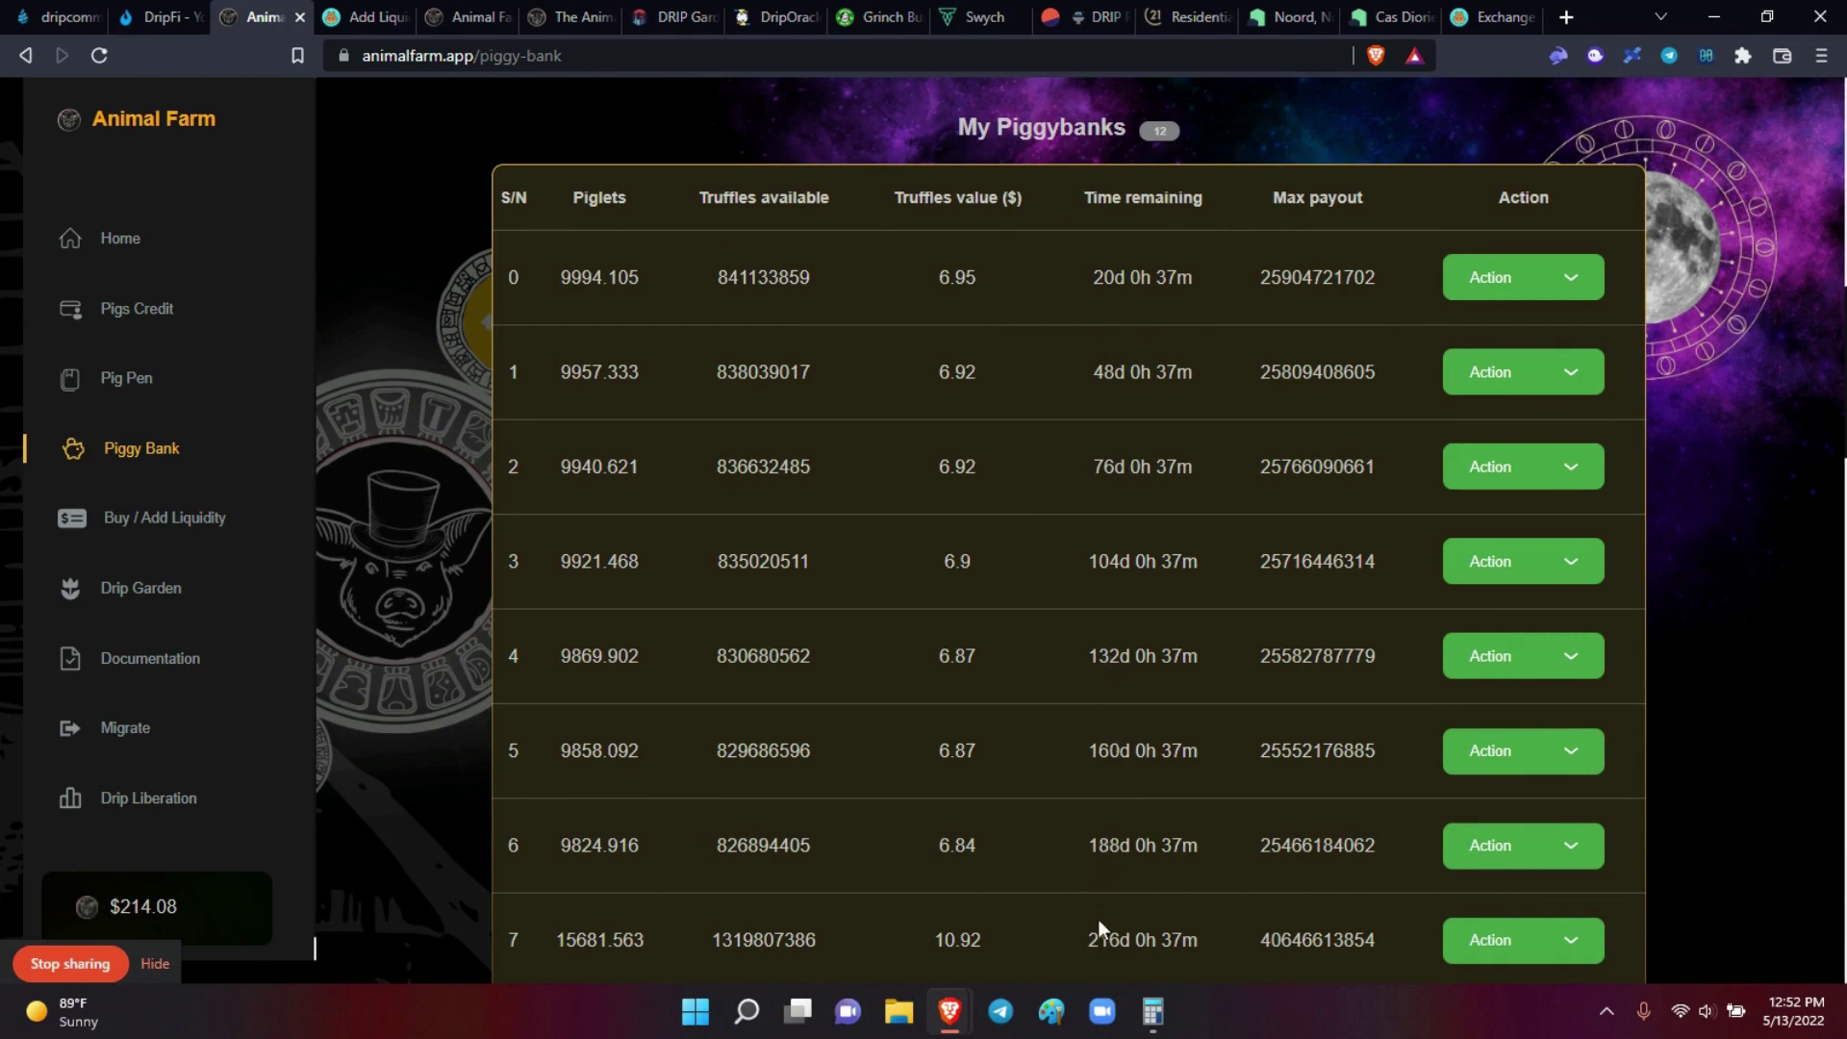
scroll(1100, 939, down, 3)
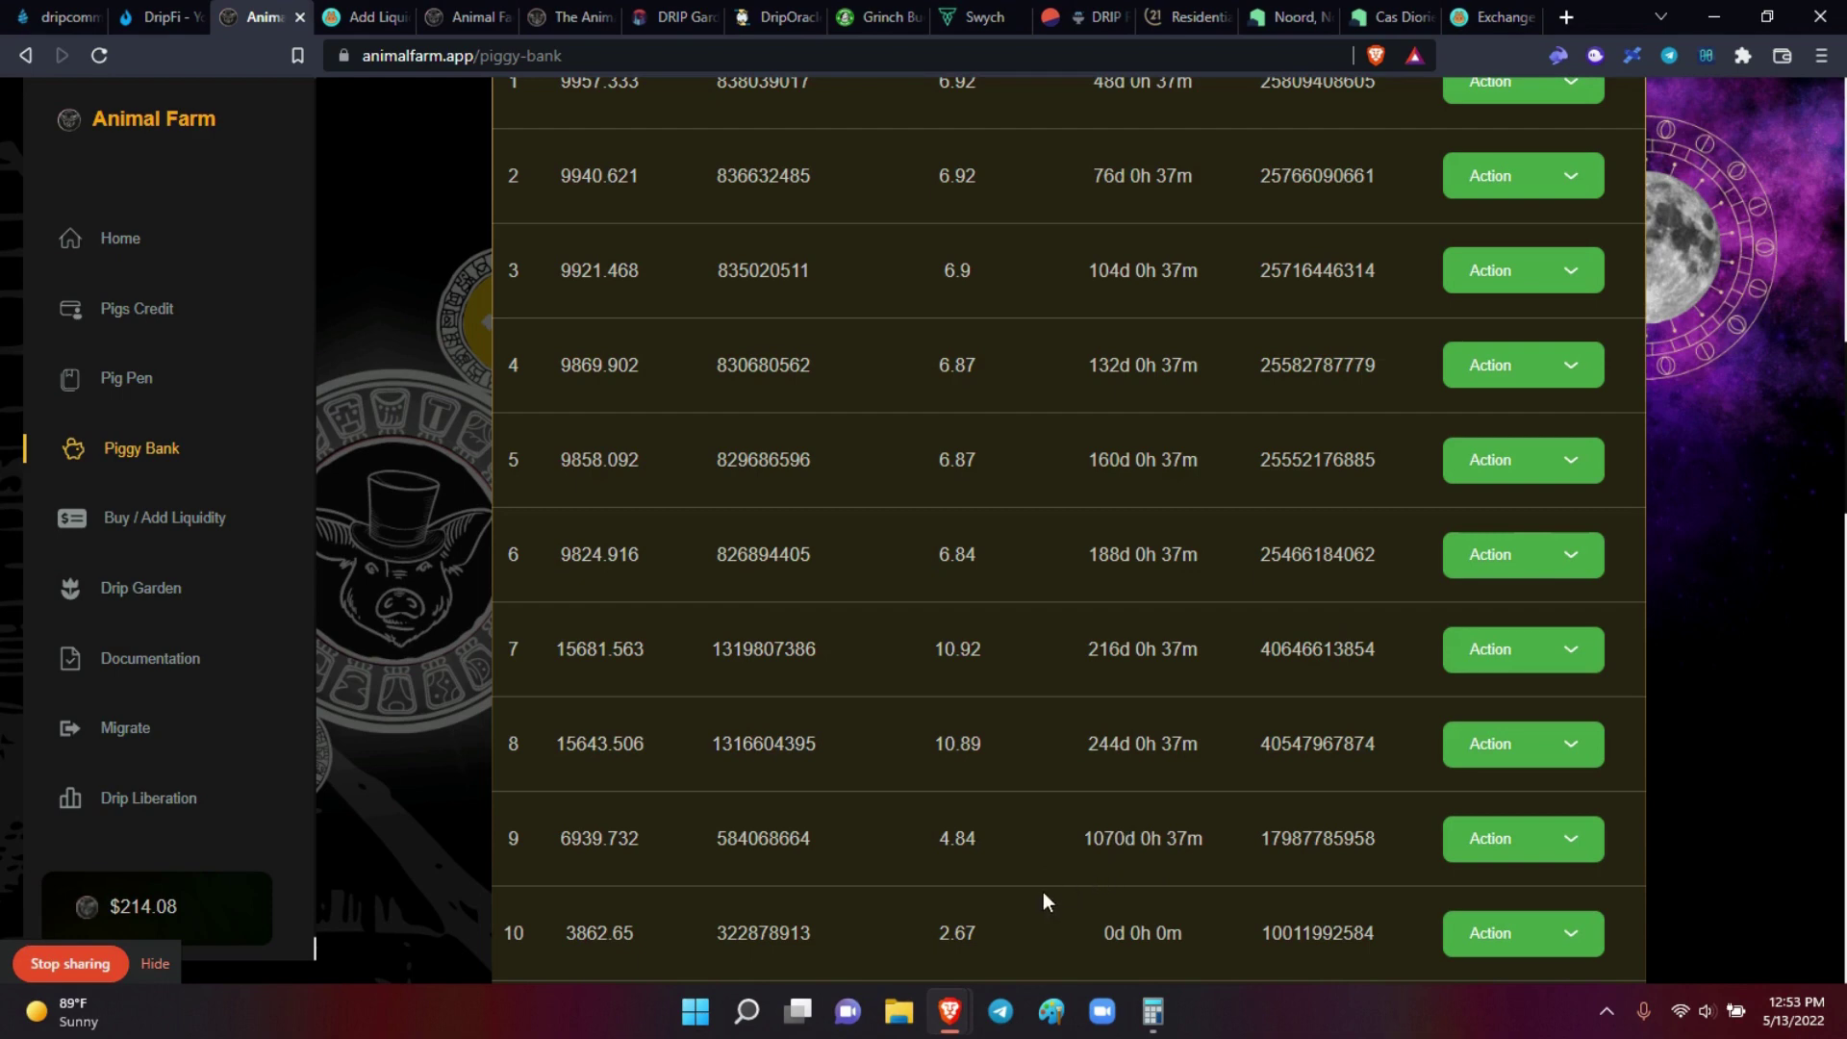
scroll(1042, 891, down, 2)
Step: Buy piglets with 30 PIGS/BUSD LP locked 13 weeks, then acknowledge and sign the deposit
scroll(1043, 892, up, 4)
scroll(314, 948, up, 8)
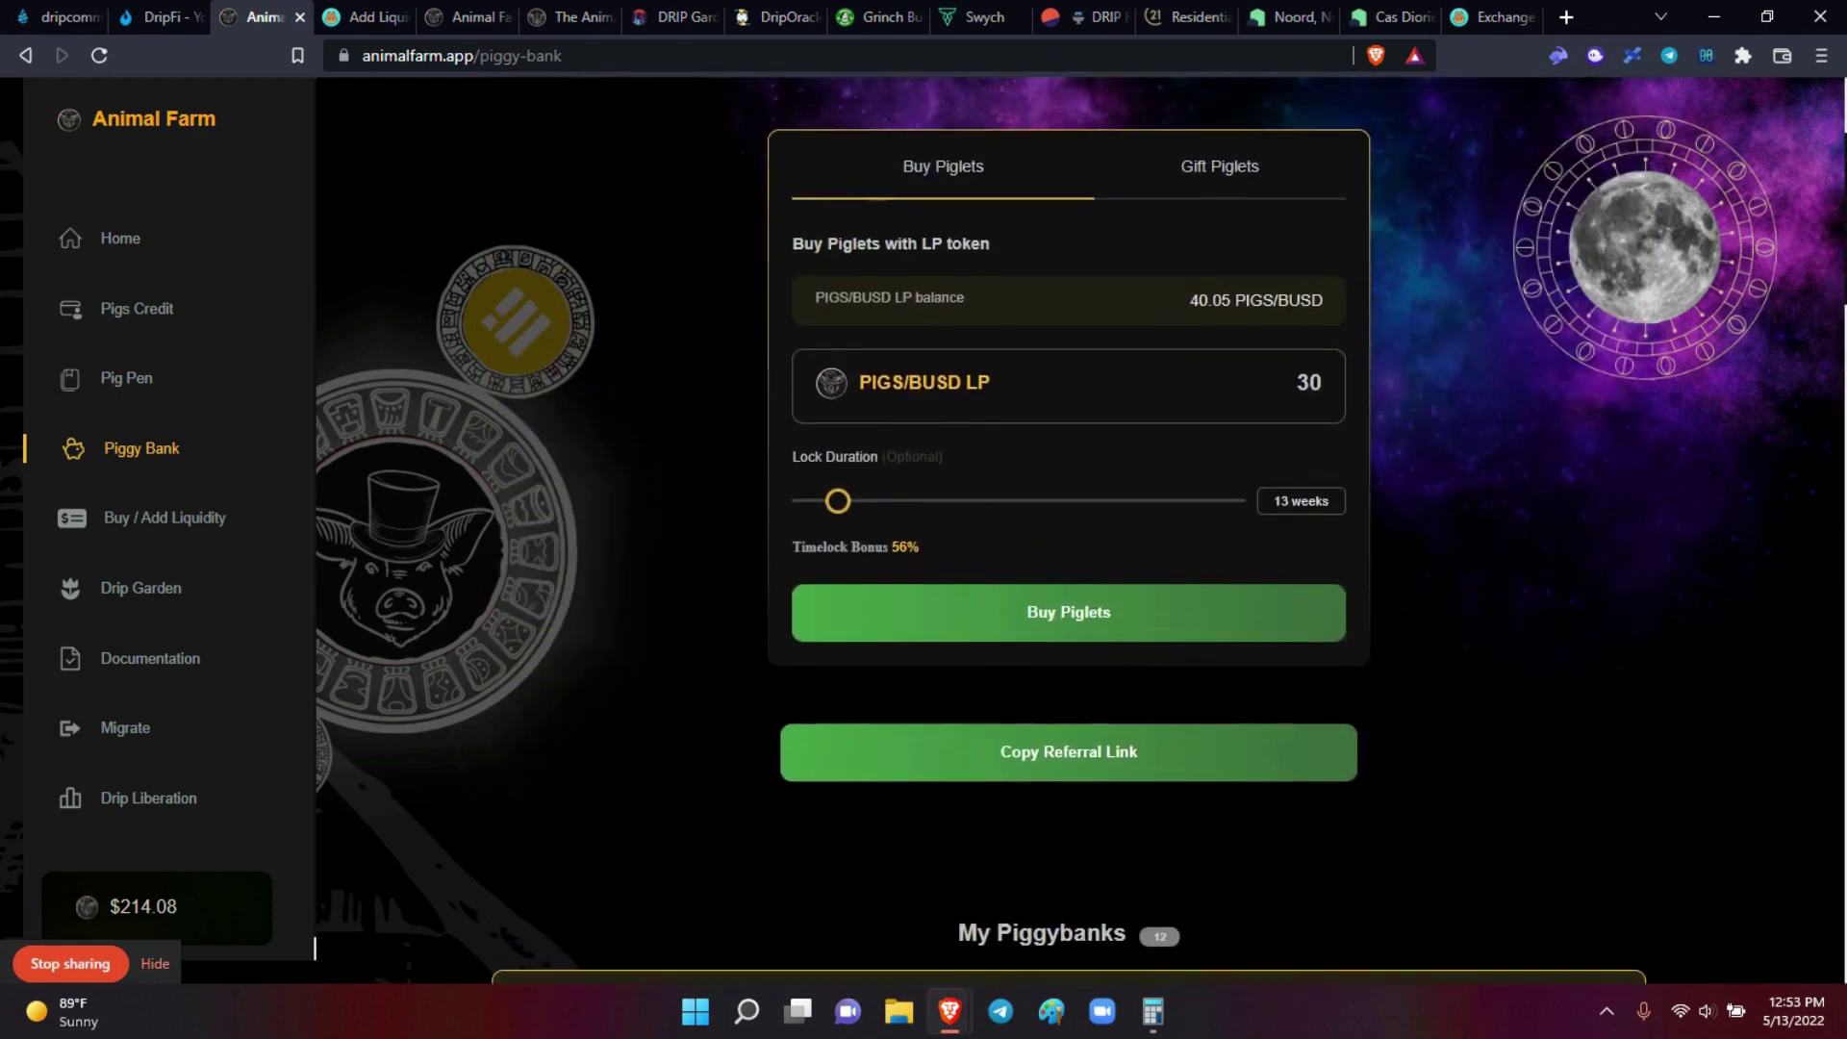
click(1054, 613)
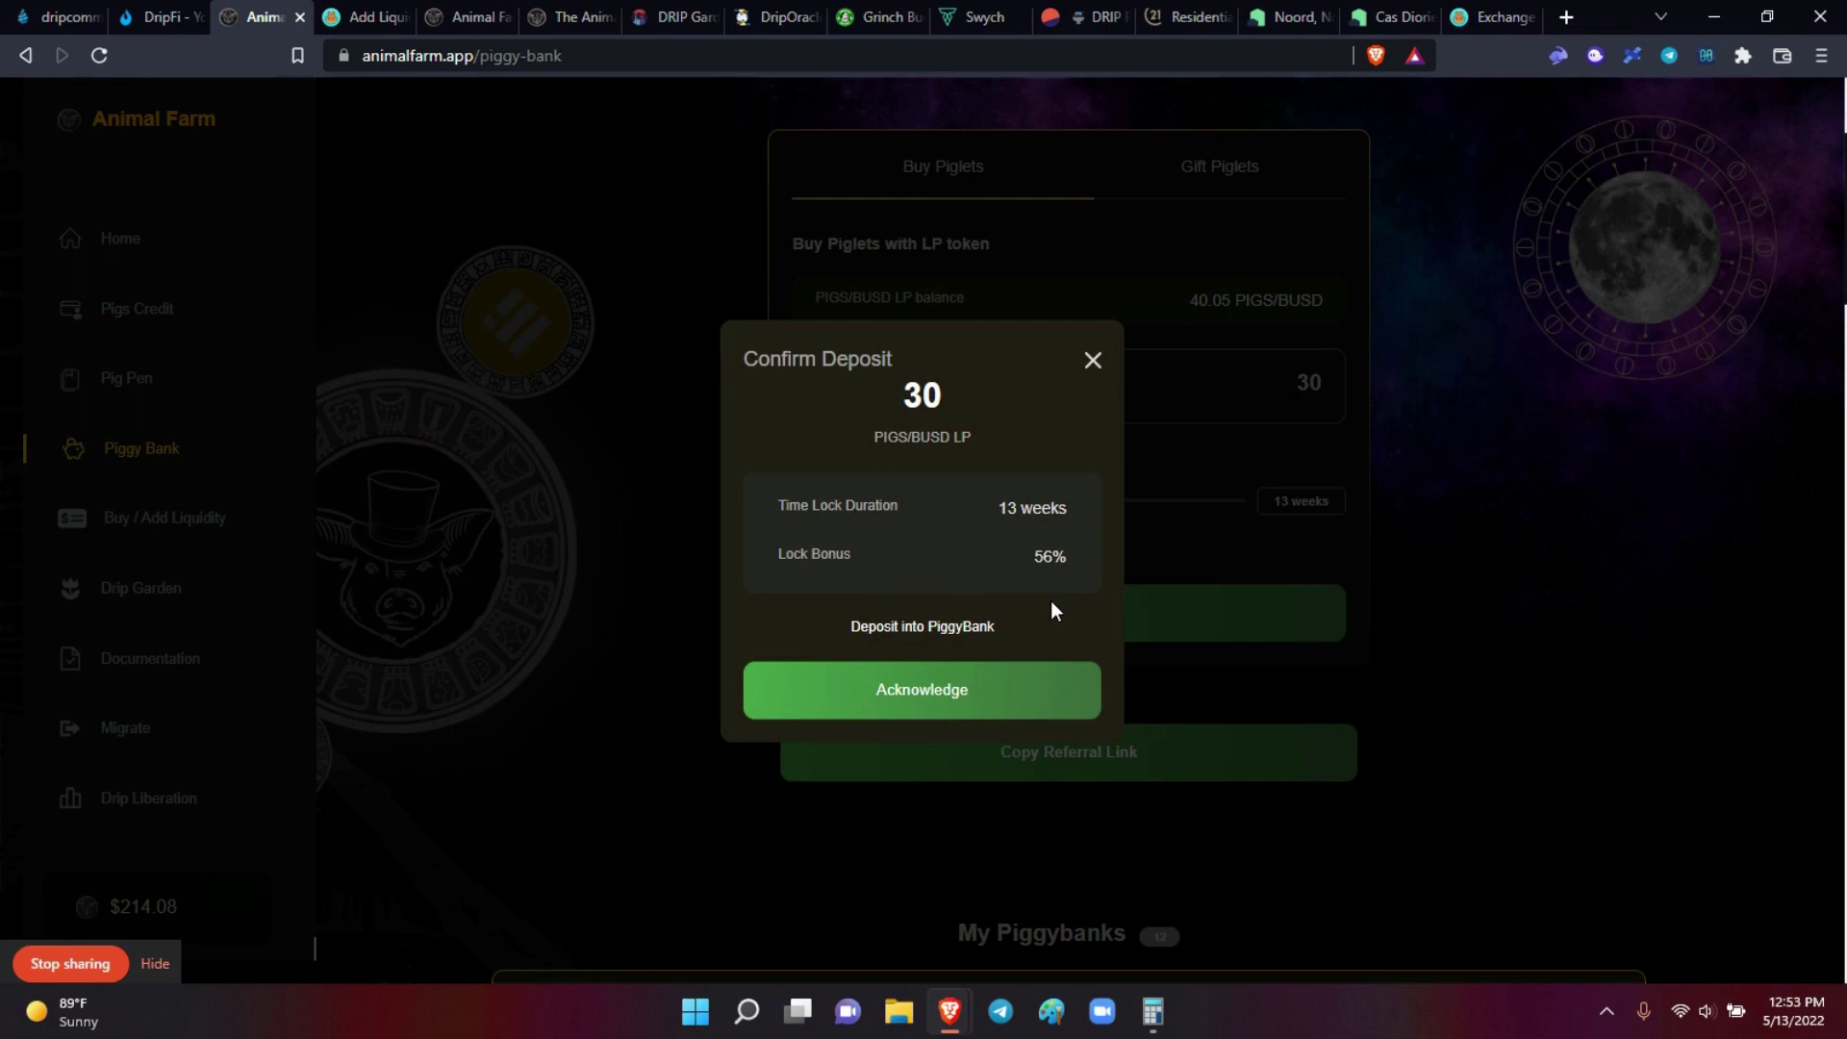
click(917, 700)
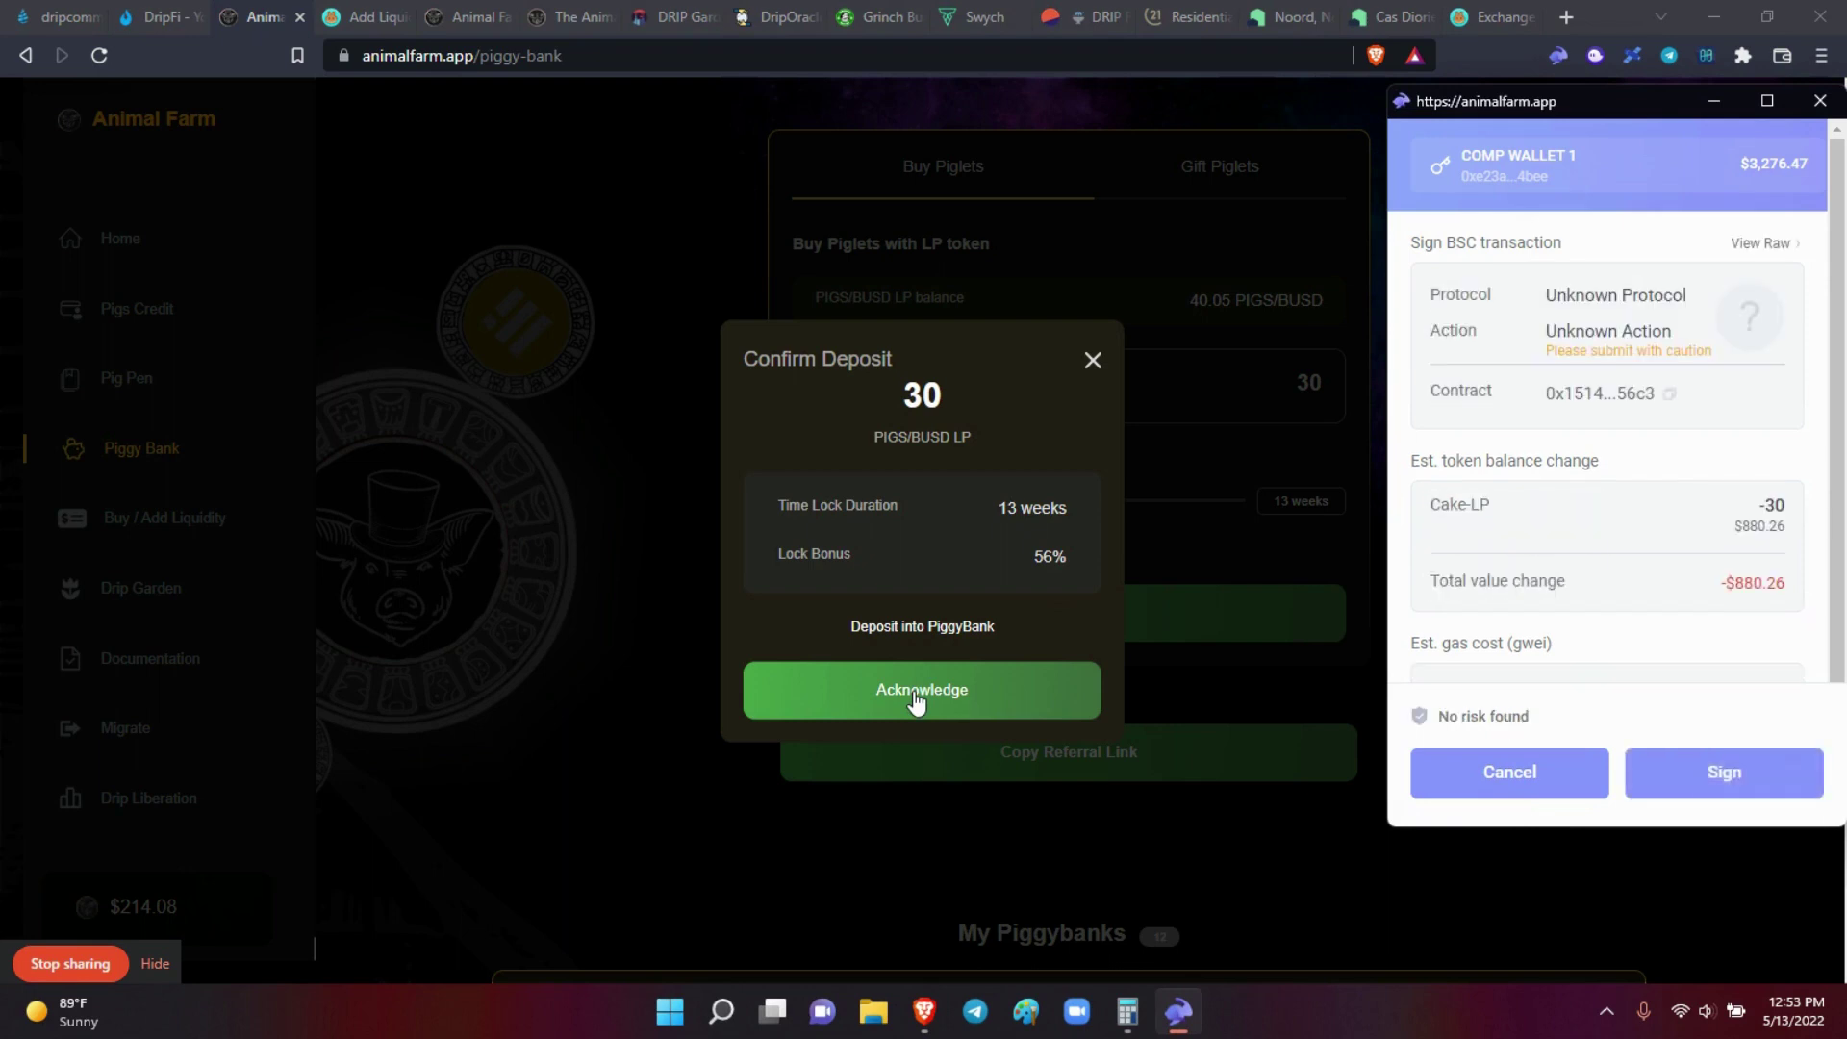
click(1510, 773)
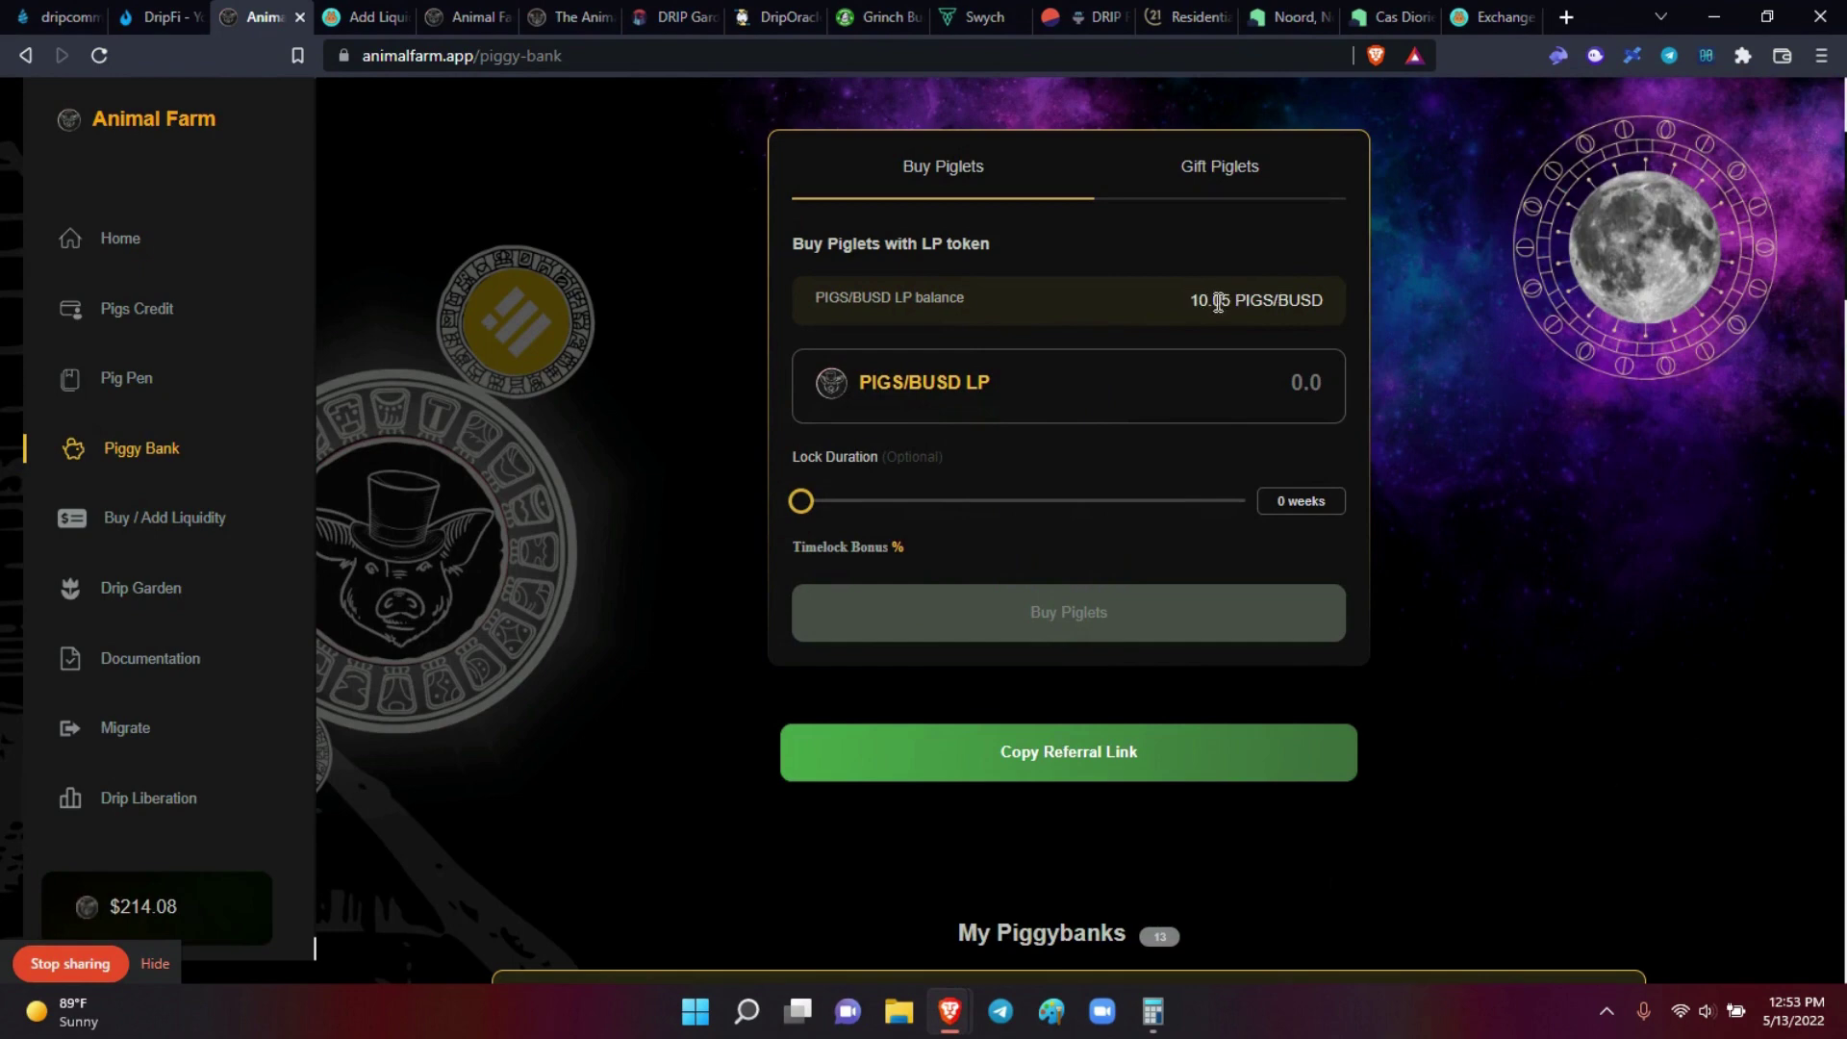
scroll(1175, 388, down, 4)
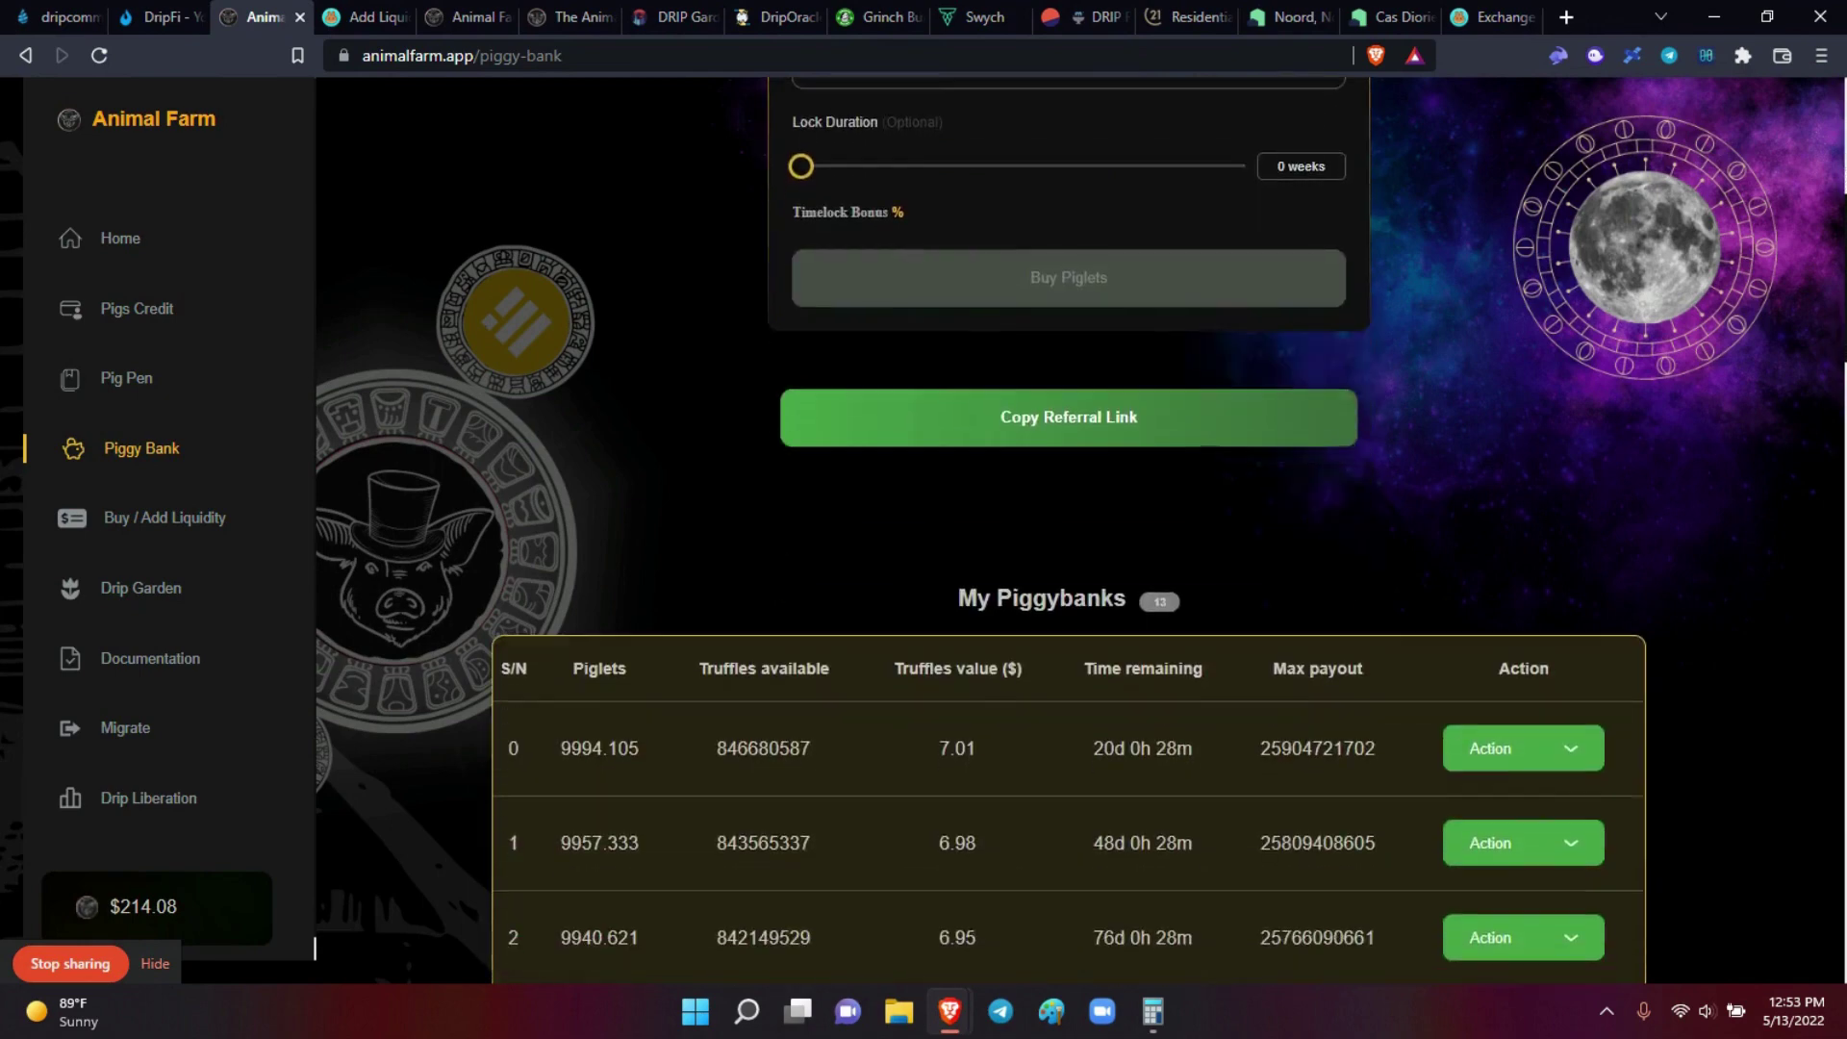
scroll(314, 947, down, 10)
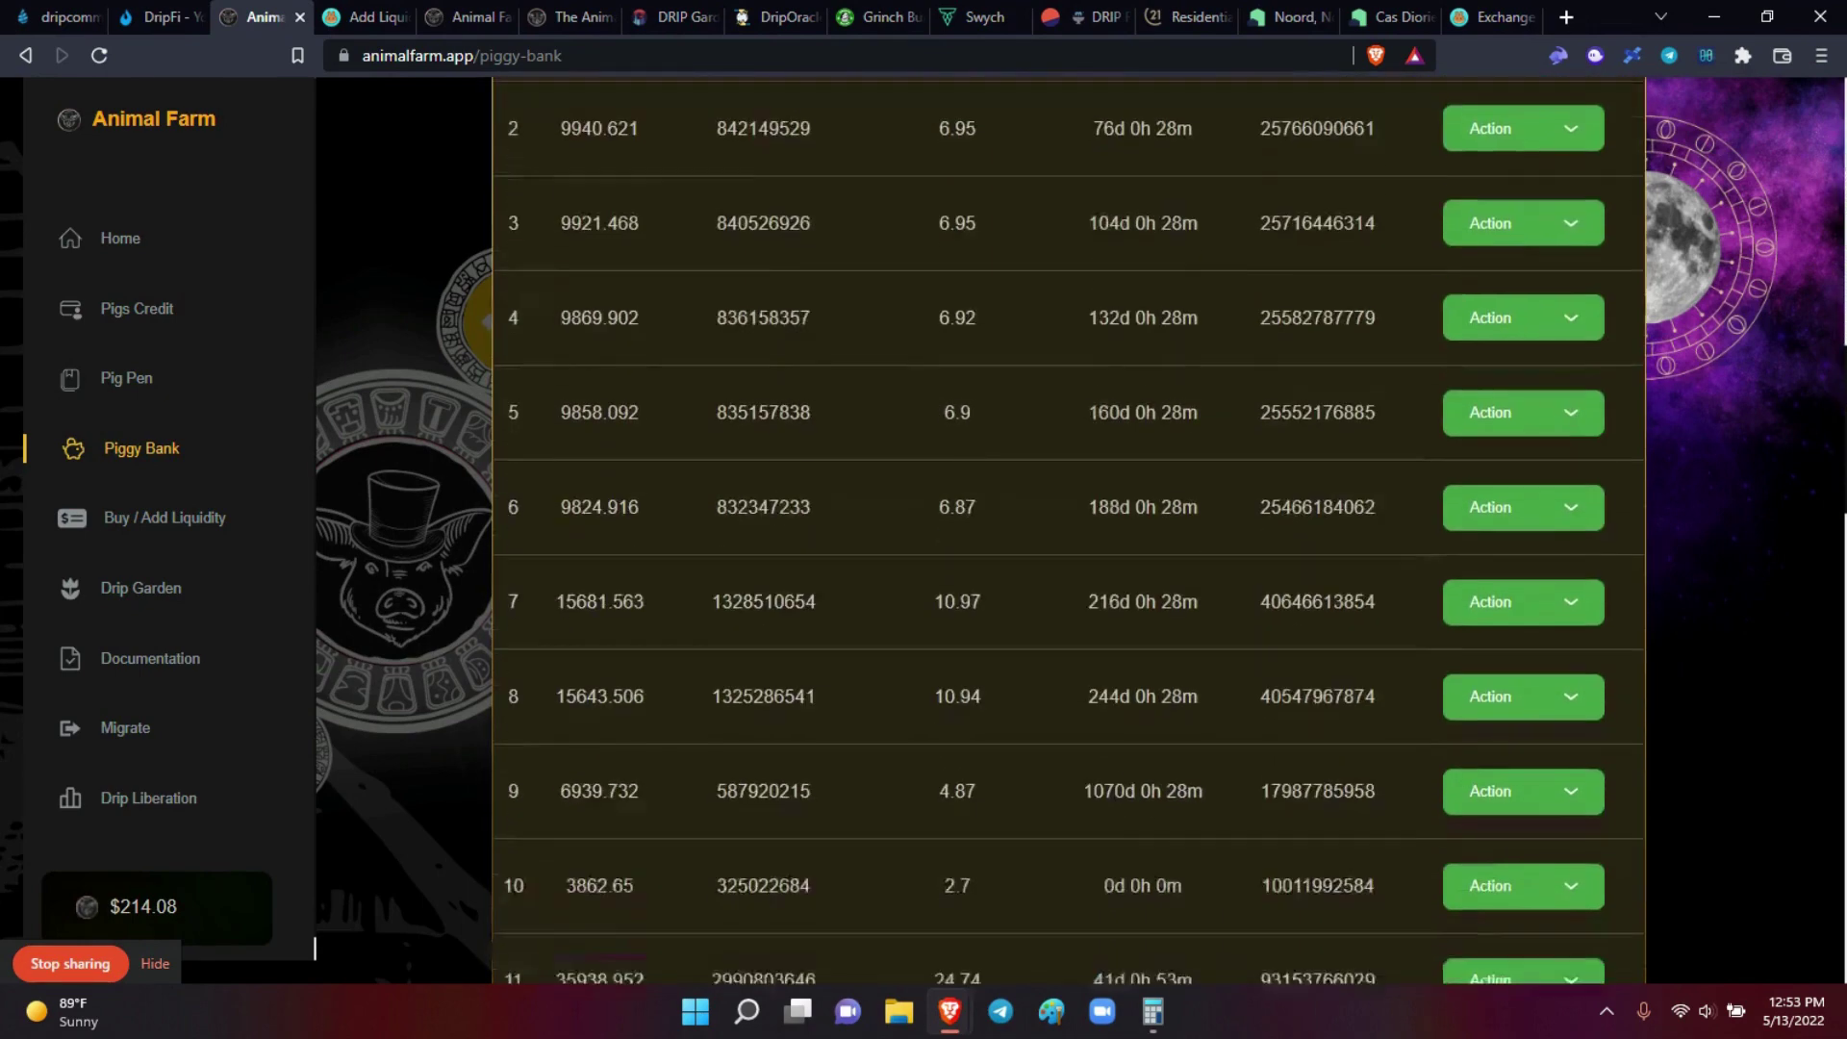
scroll(315, 947, up, 1)
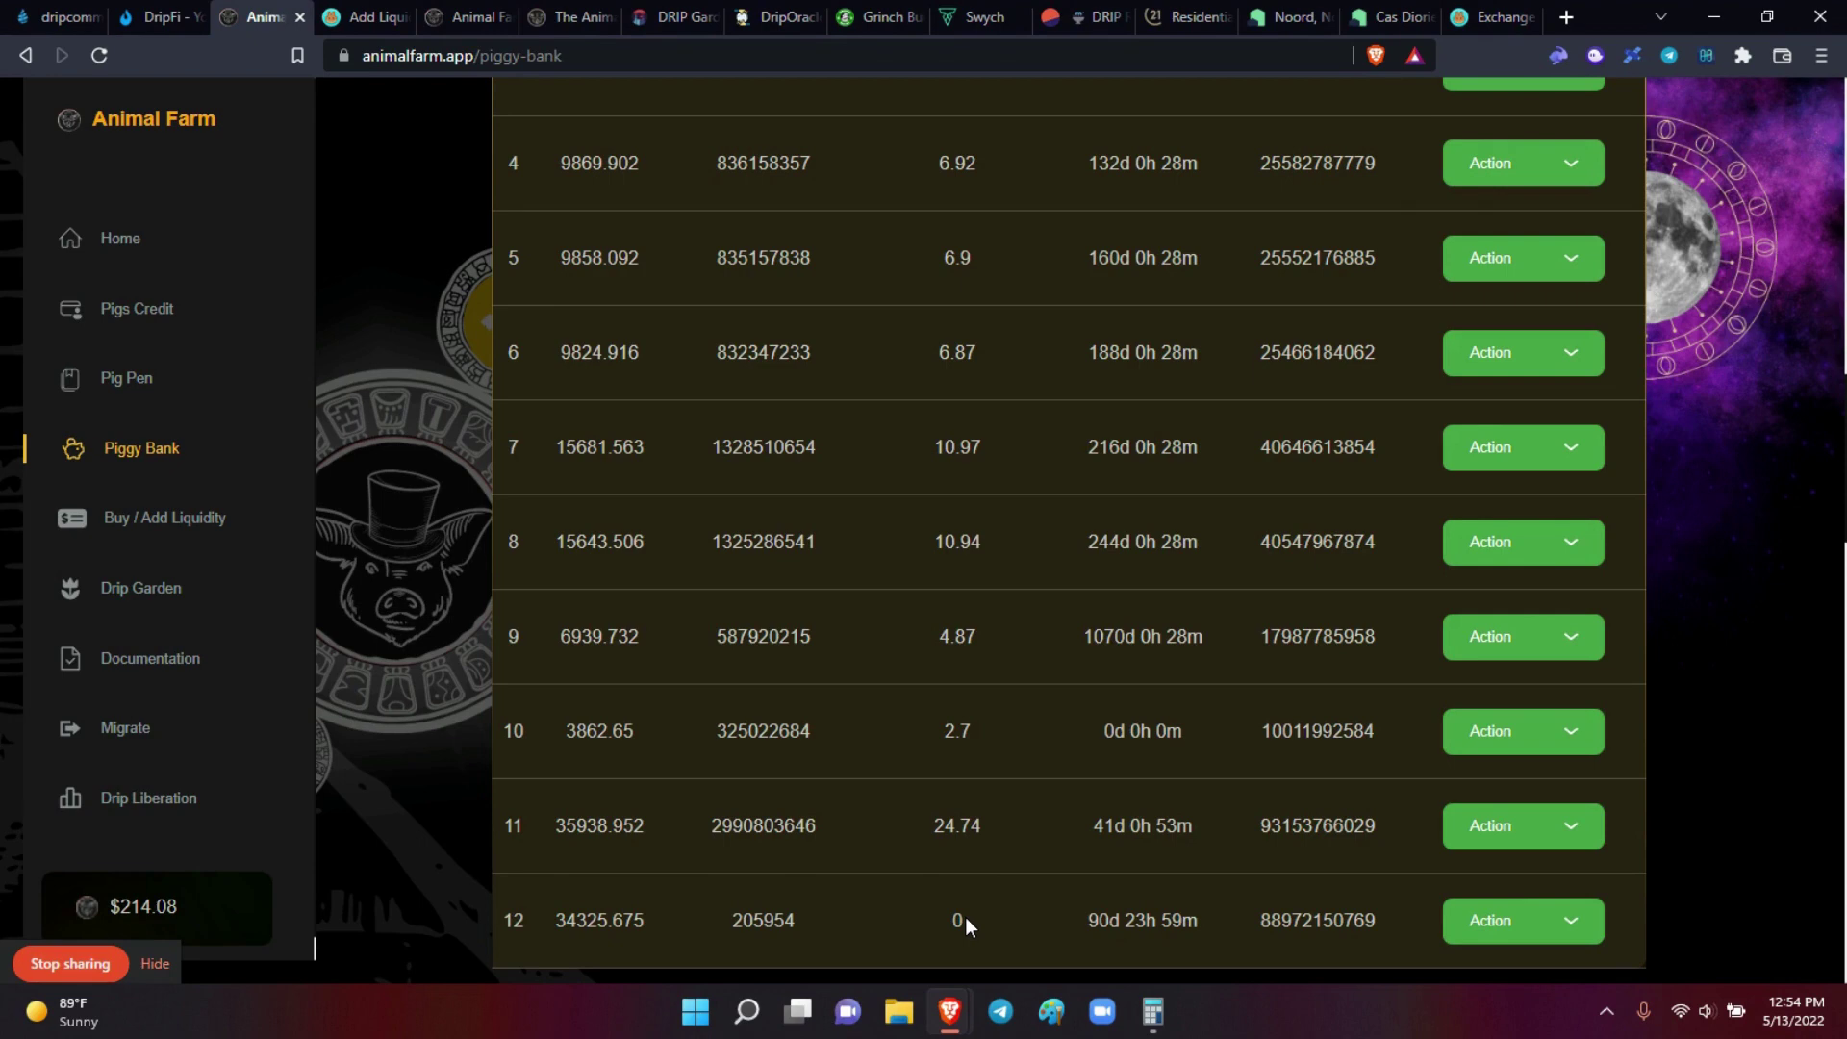
scroll(966, 916, up, 4)
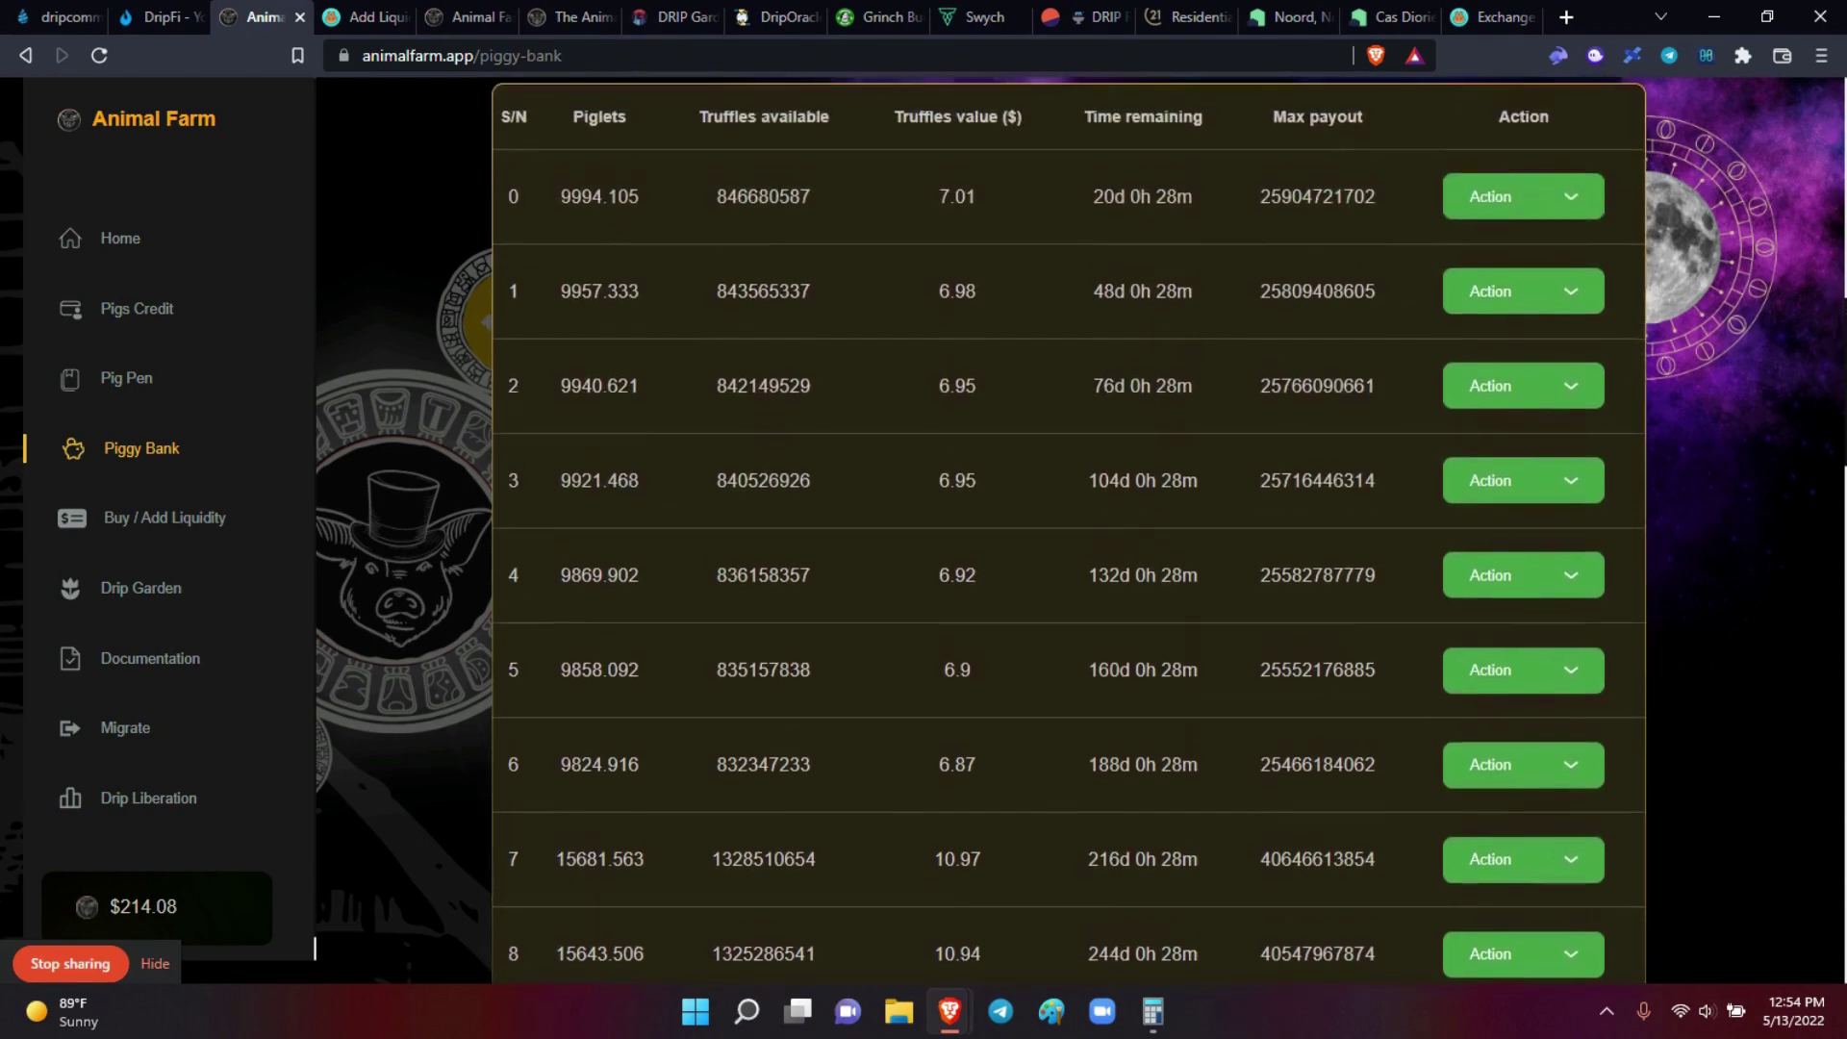
scroll(315, 947, up, 1)
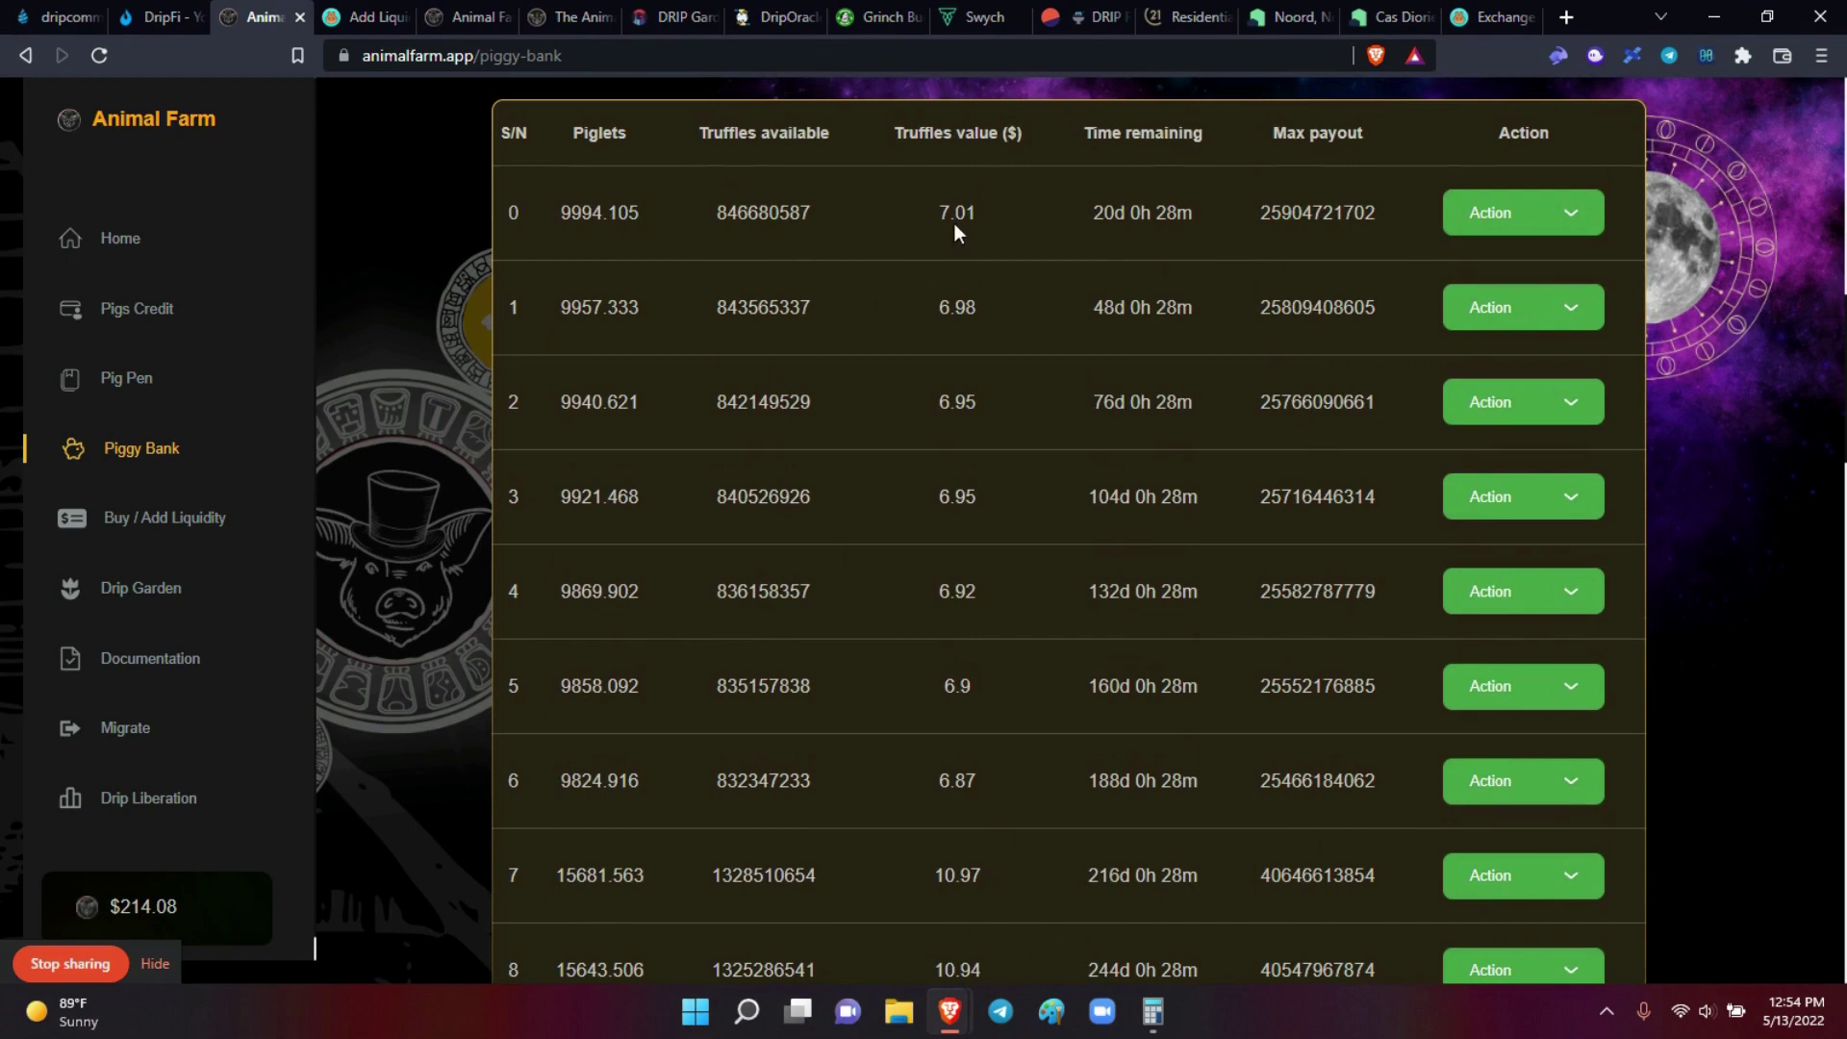
Step: Compound stake 0 and sign in Rabby, bringing it to 10322.732 piglets
click(1585, 214)
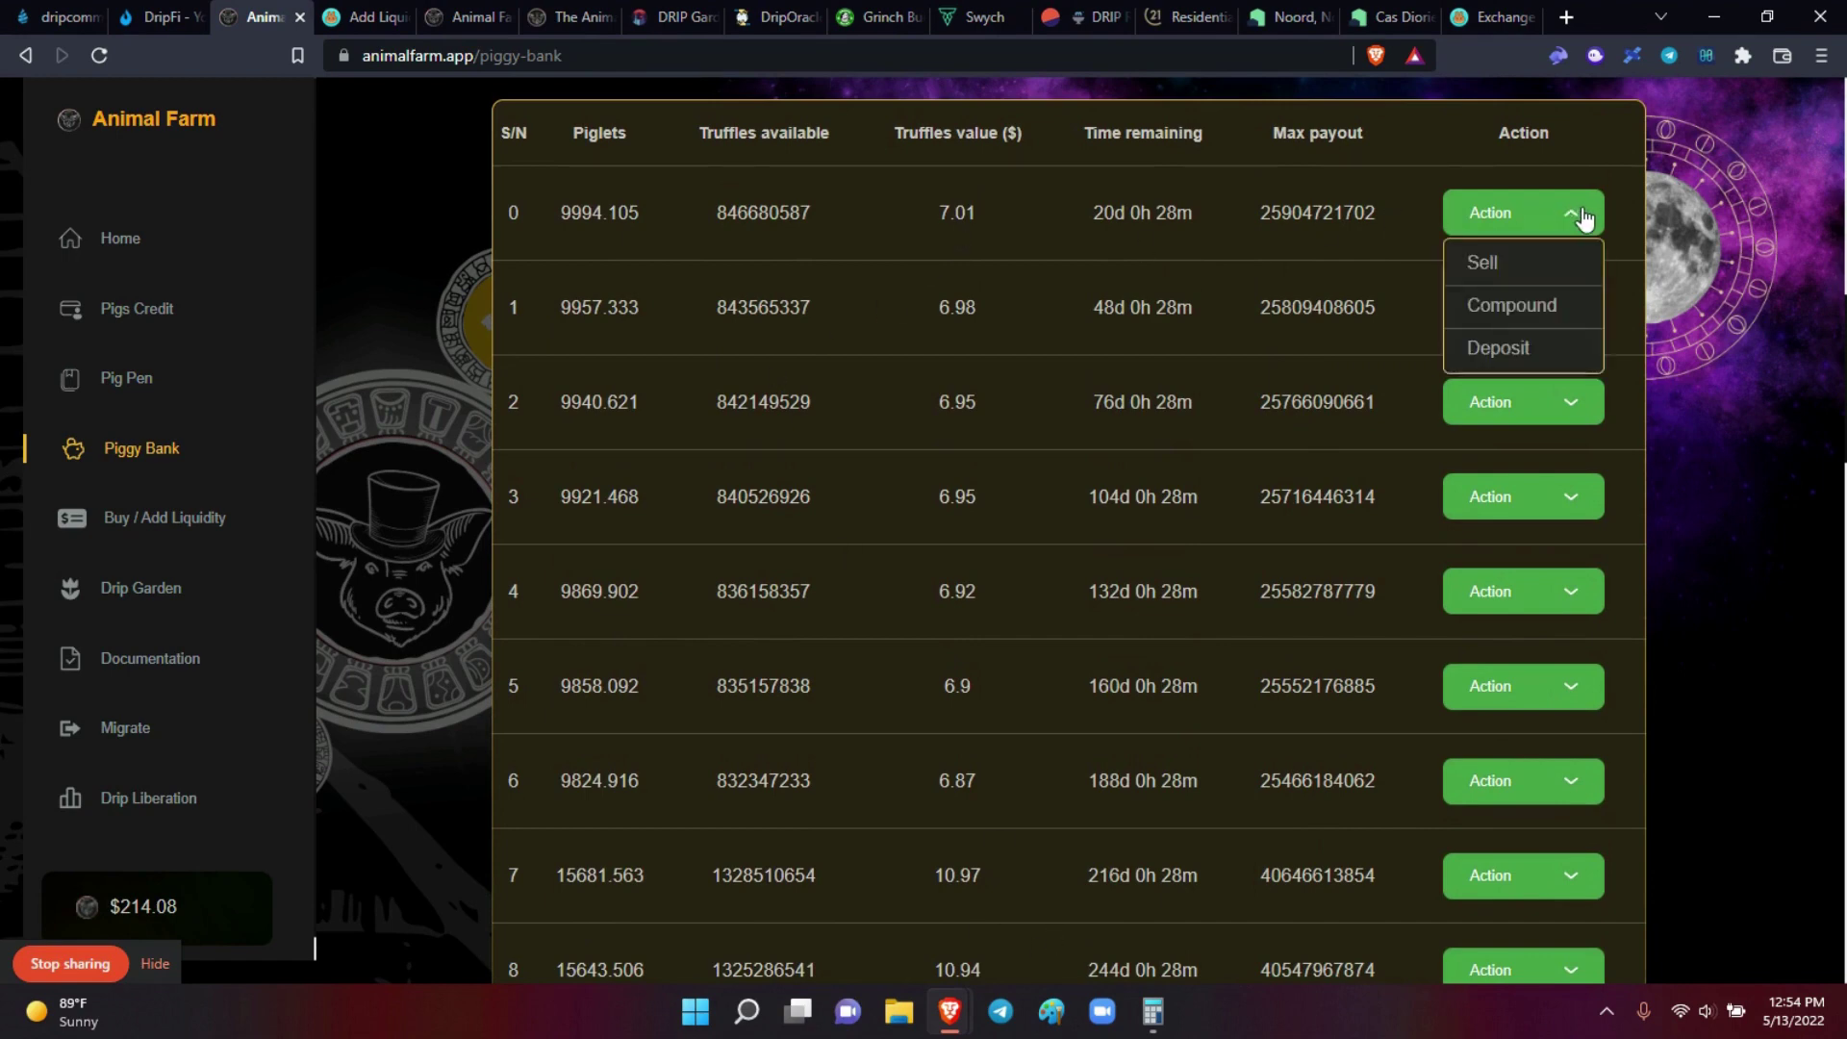
click(1510, 312)
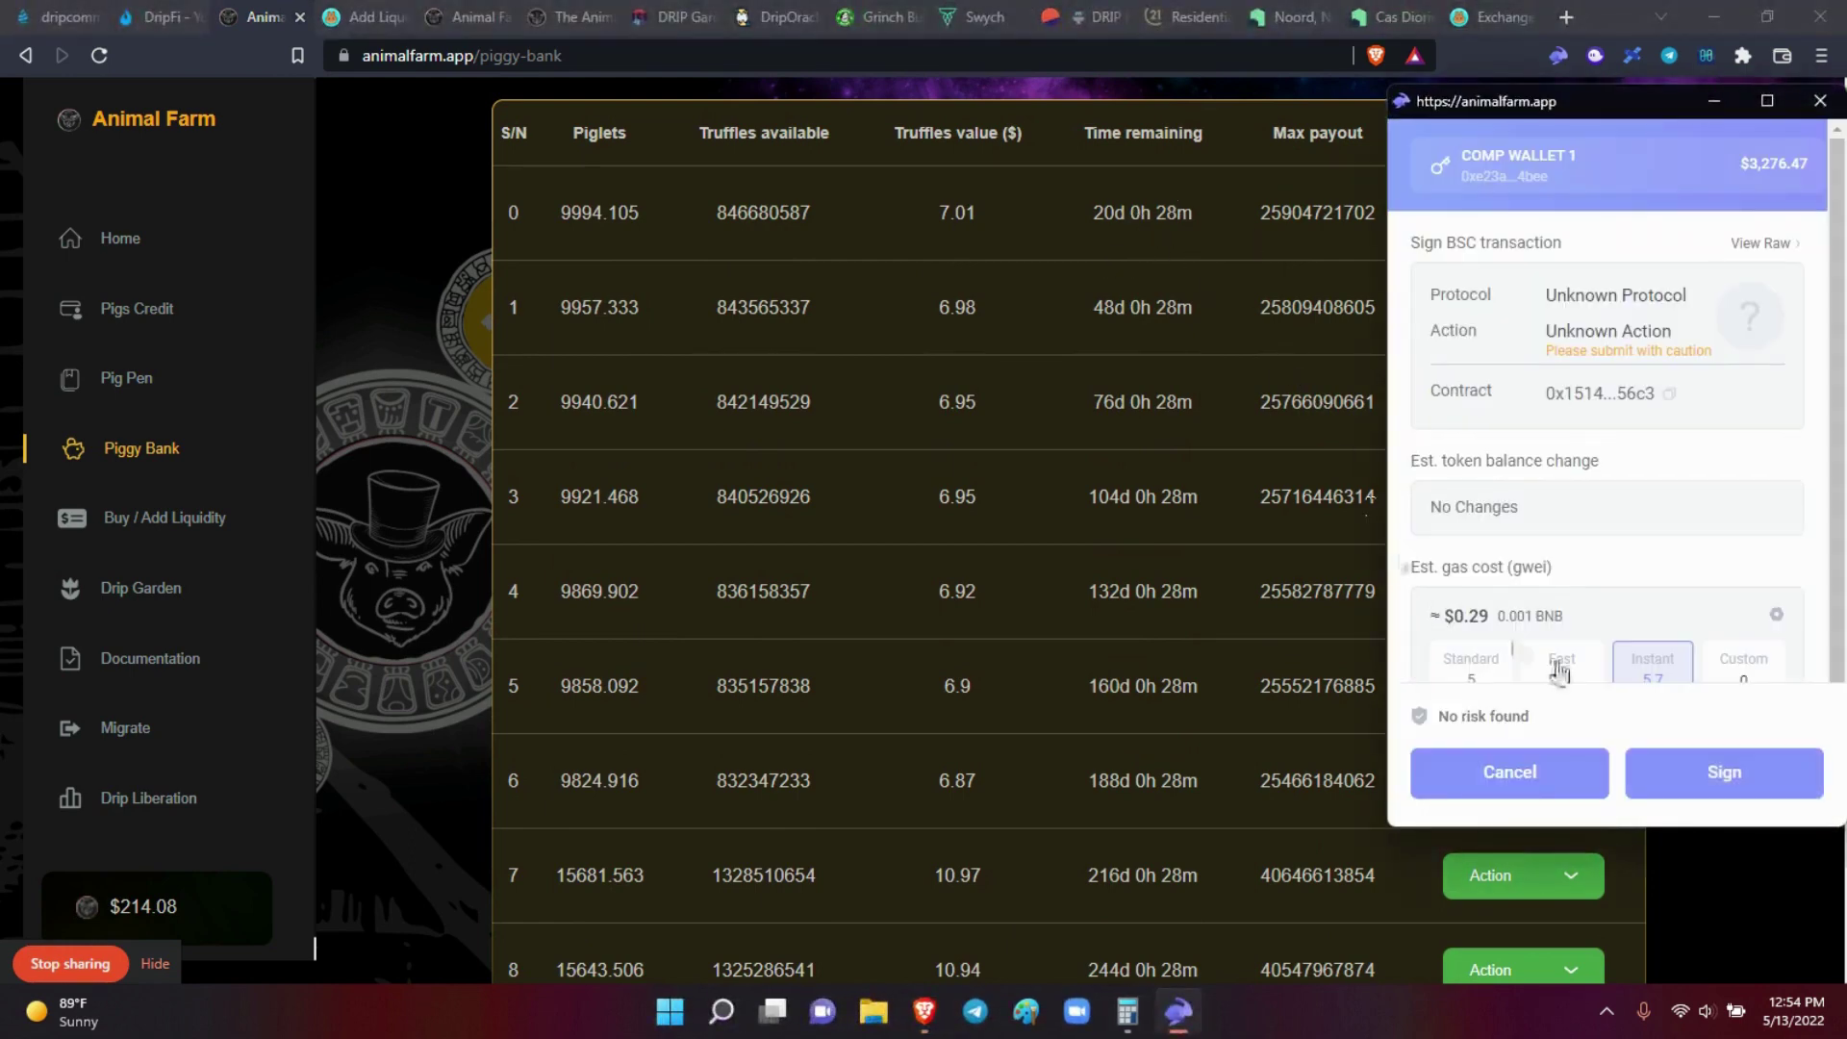
click(1689, 767)
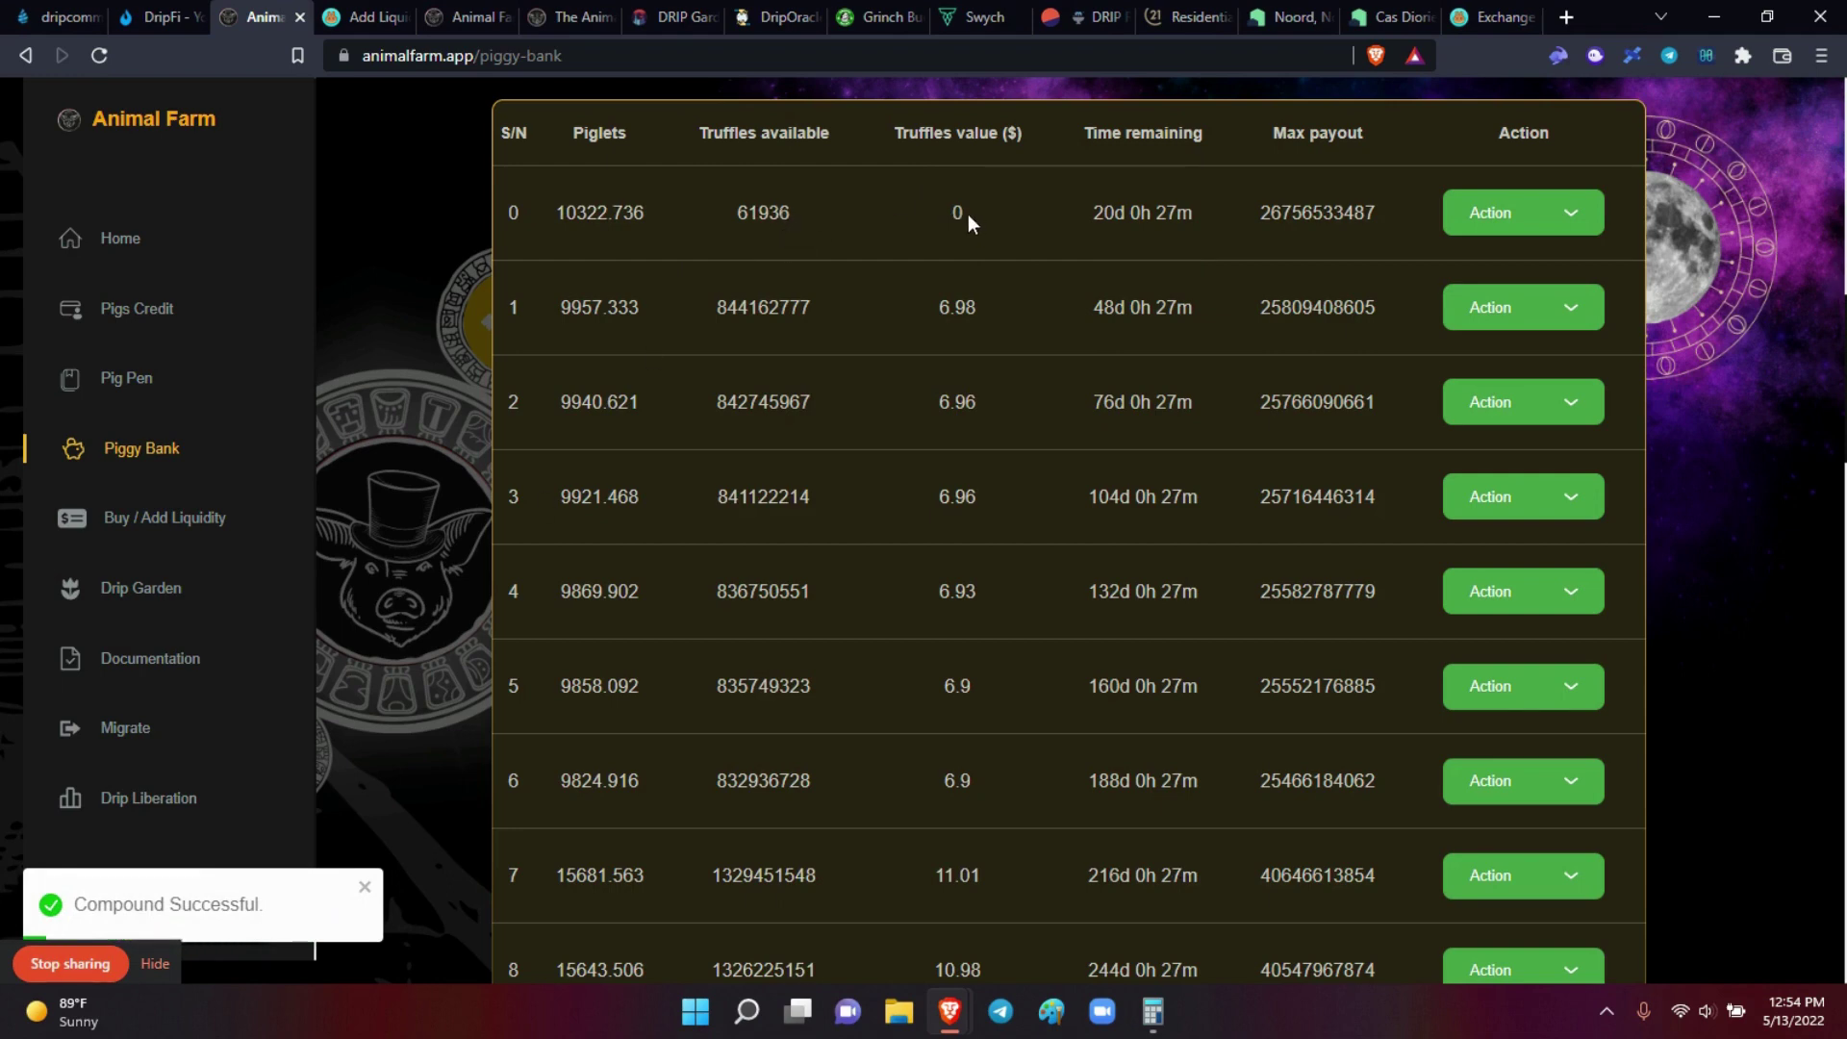
Step: Compound stakes 1 and 2, signing each transaction in the wallet
click(1576, 312)
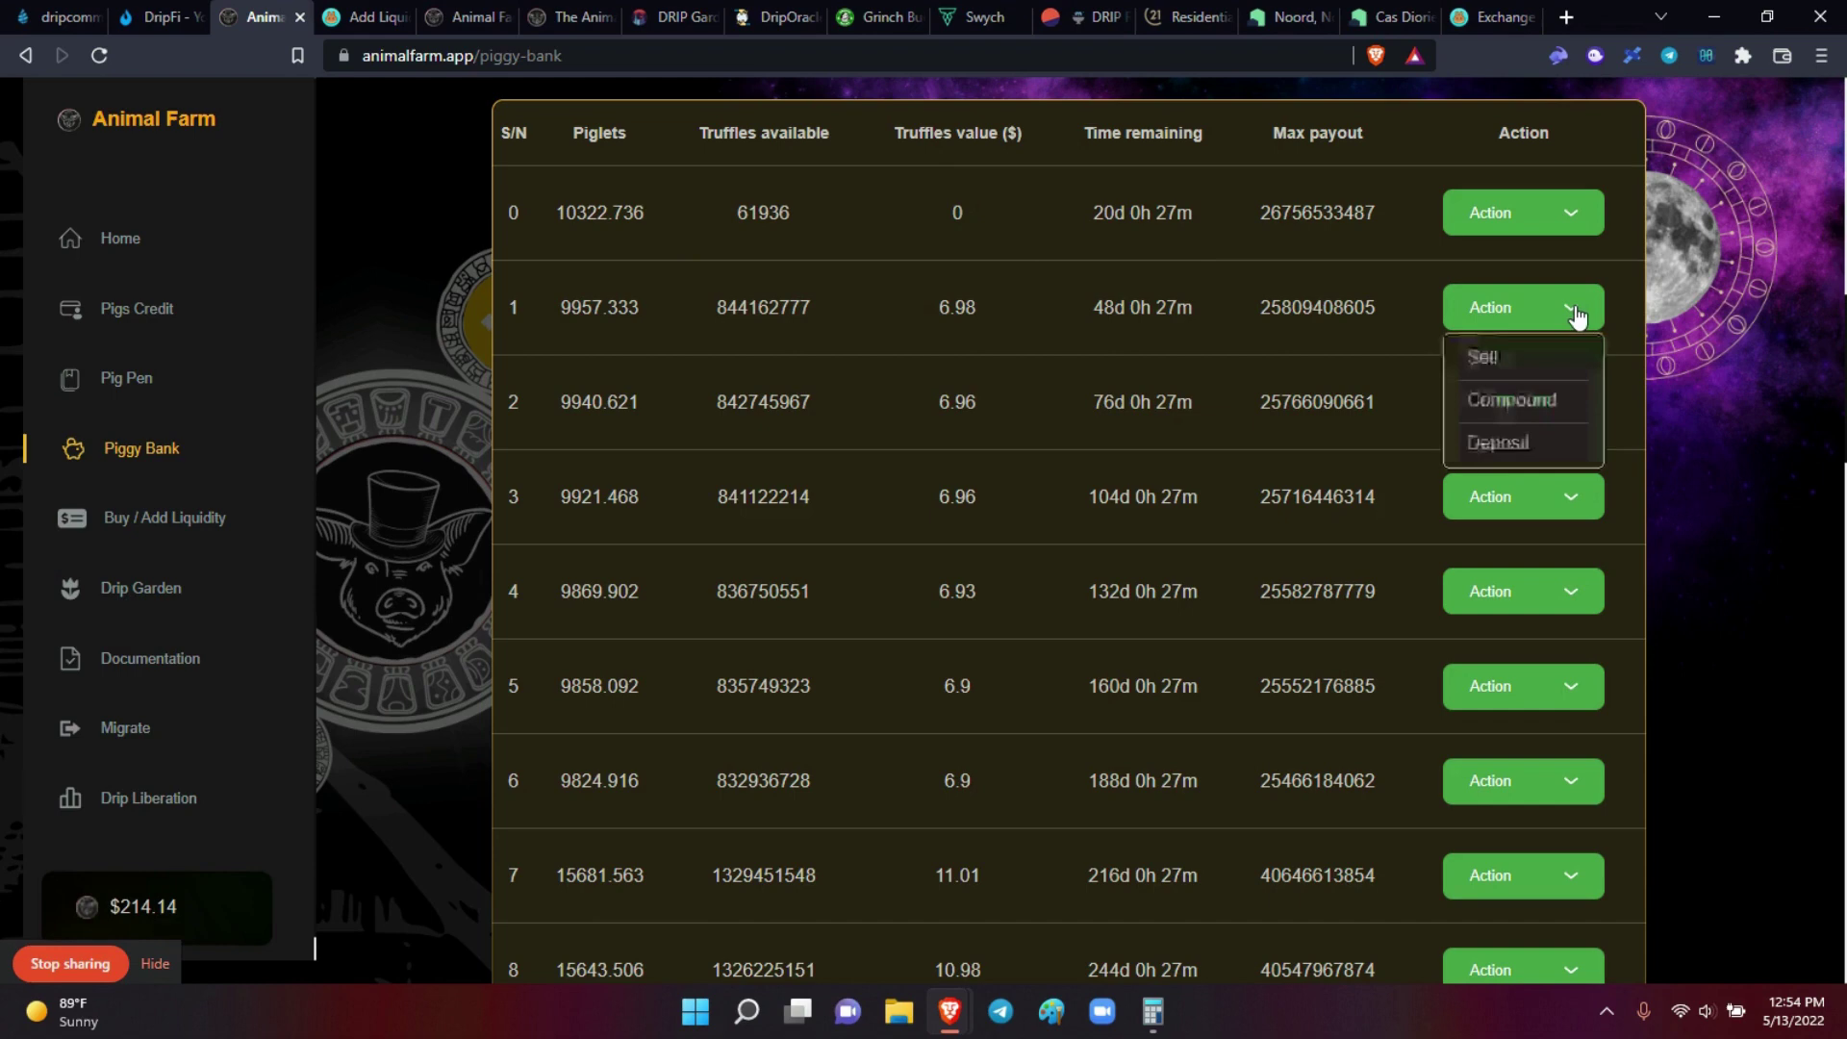
click(1516, 404)
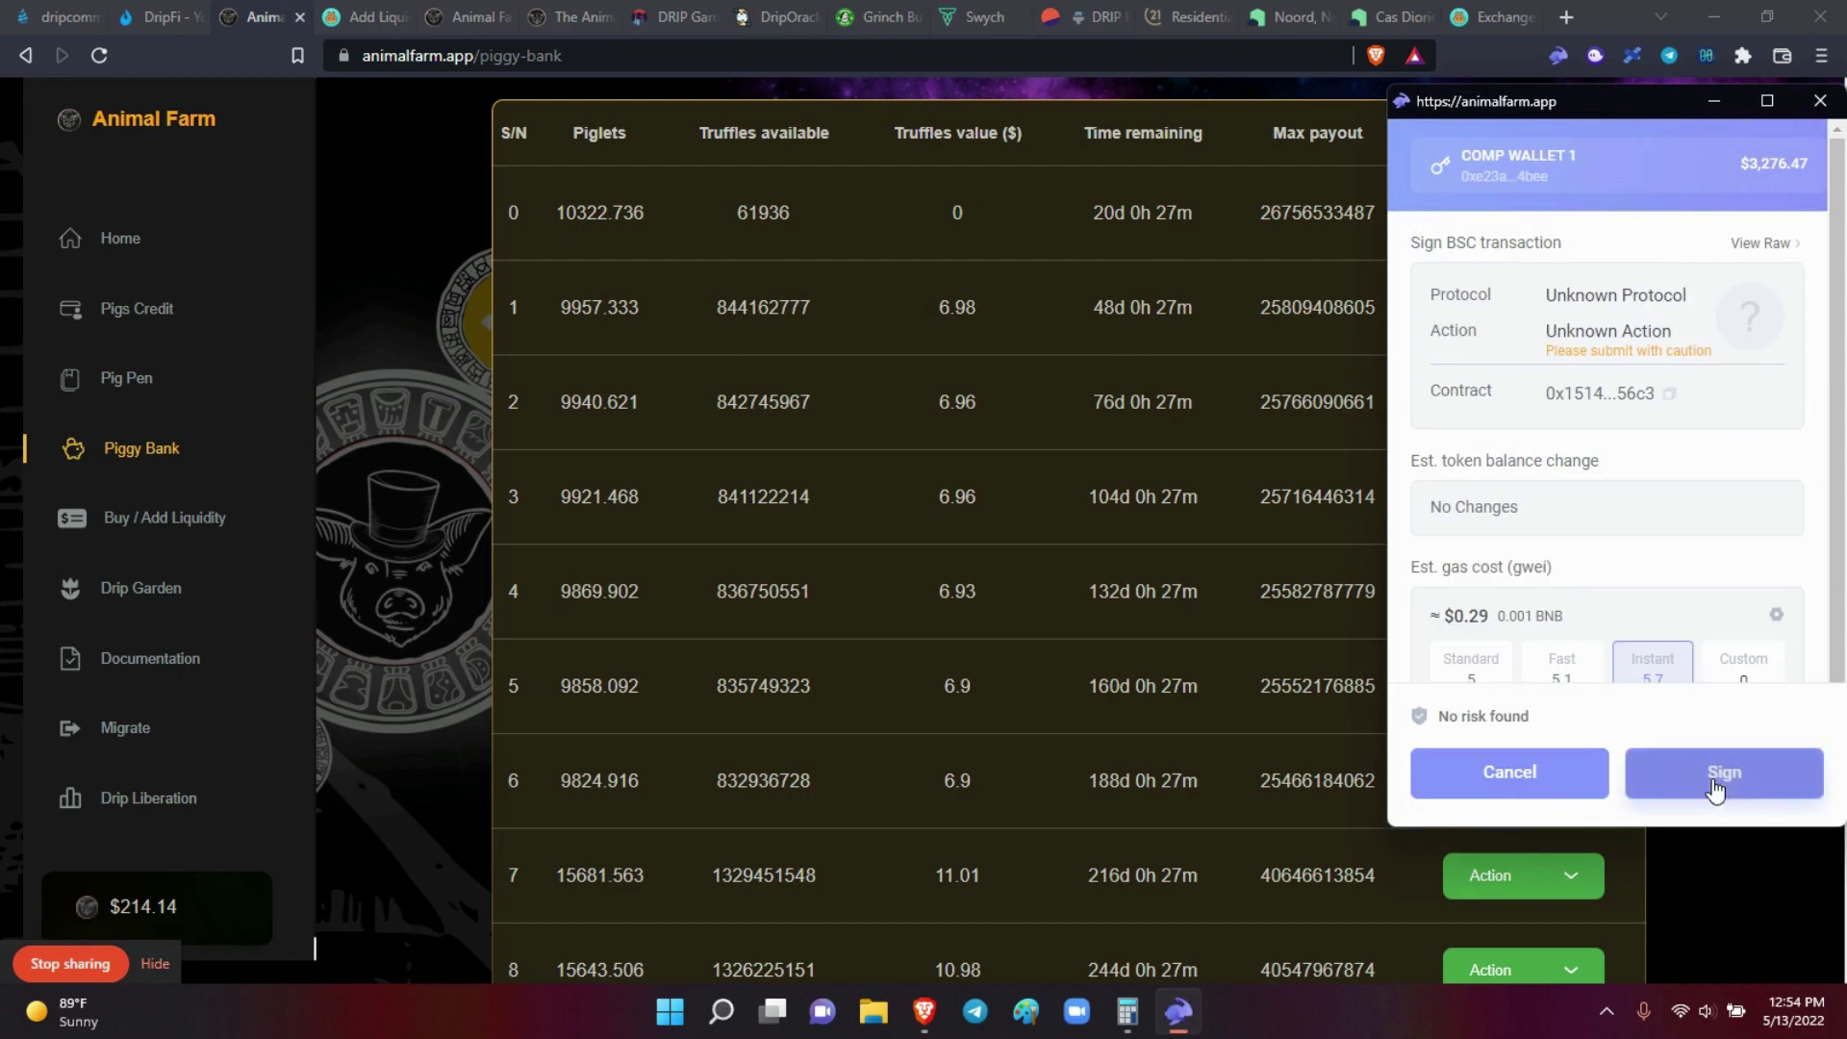
click(1712, 777)
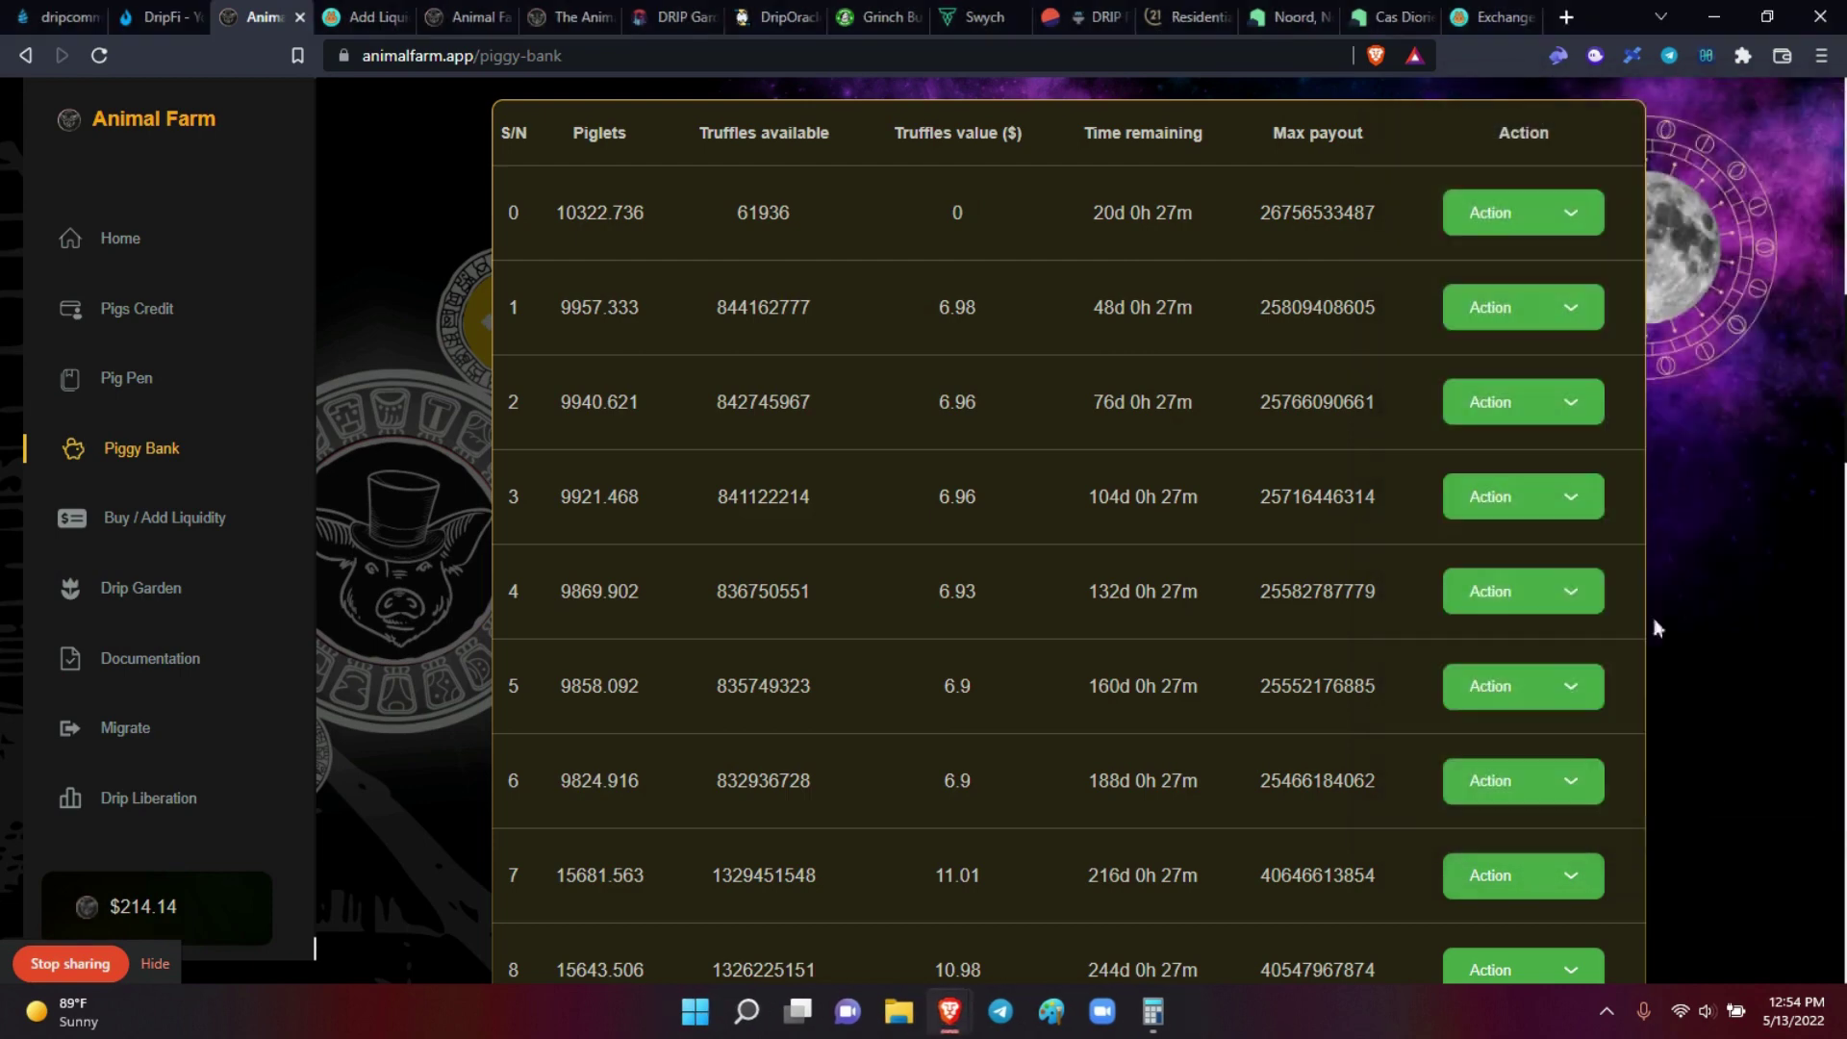
click(1569, 411)
click(1526, 498)
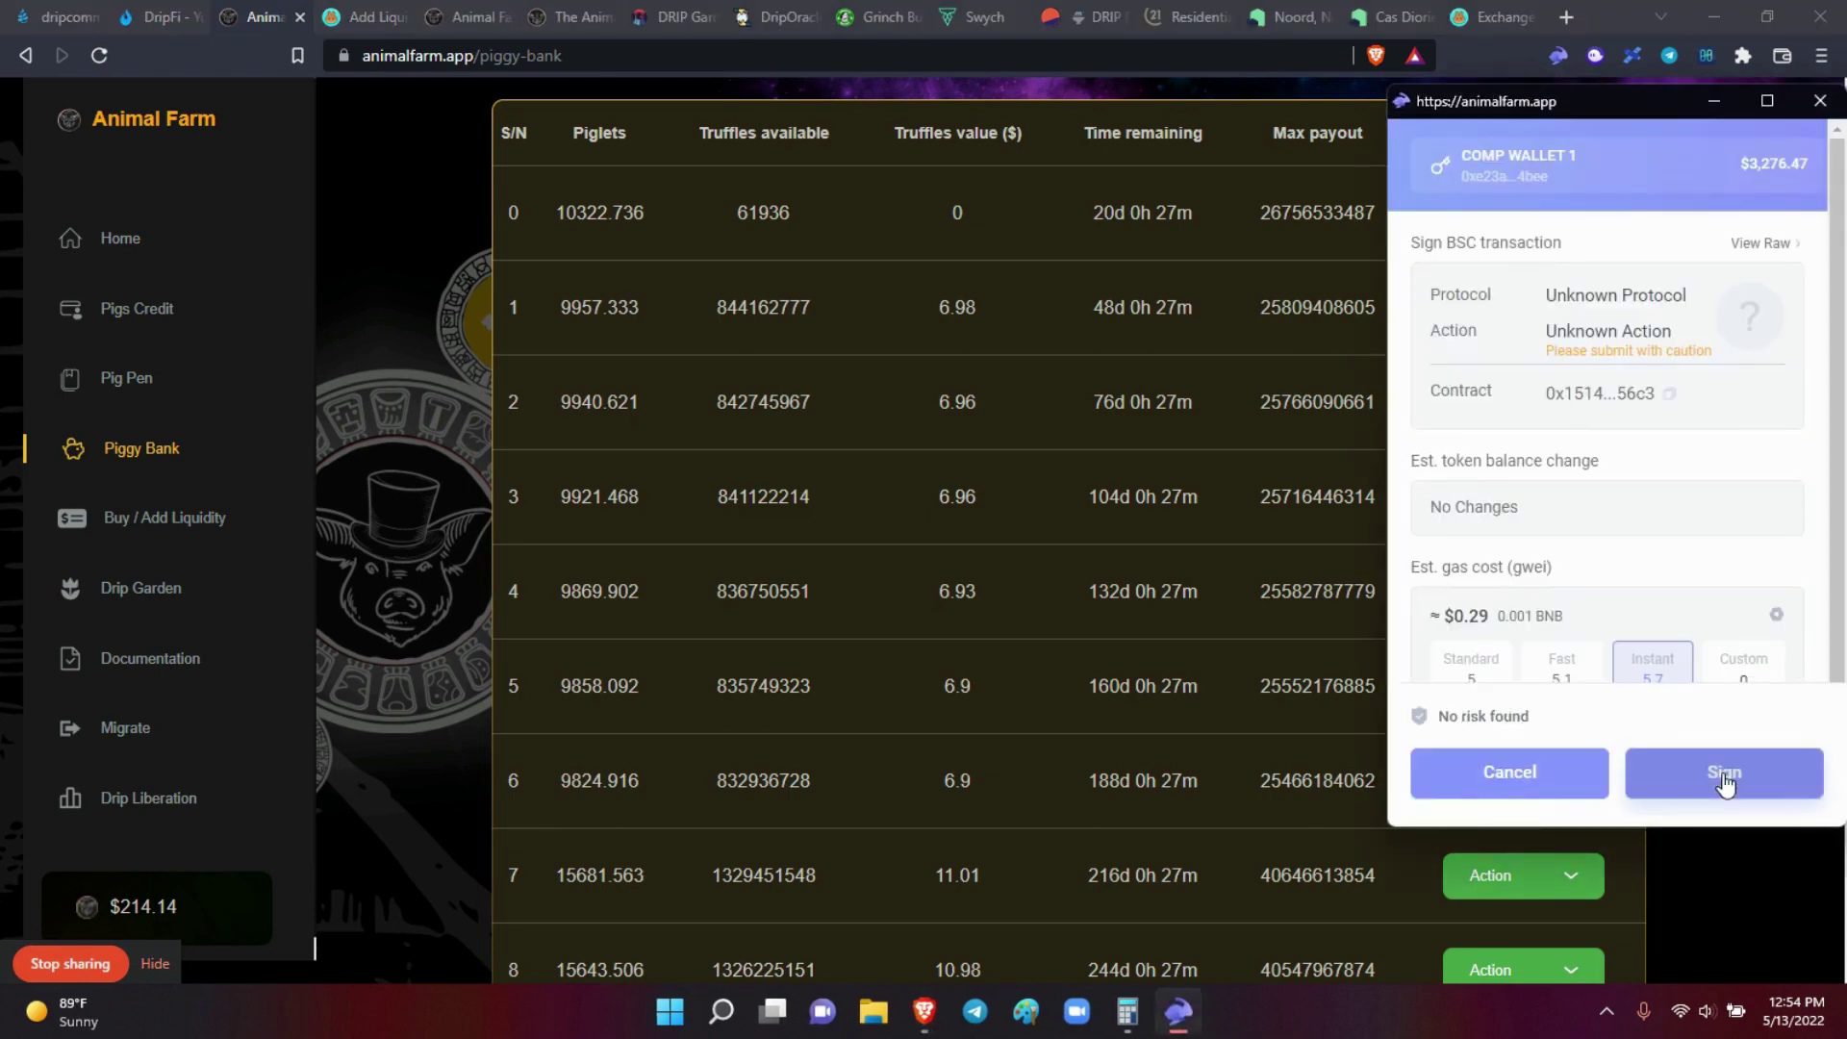
click(1723, 775)
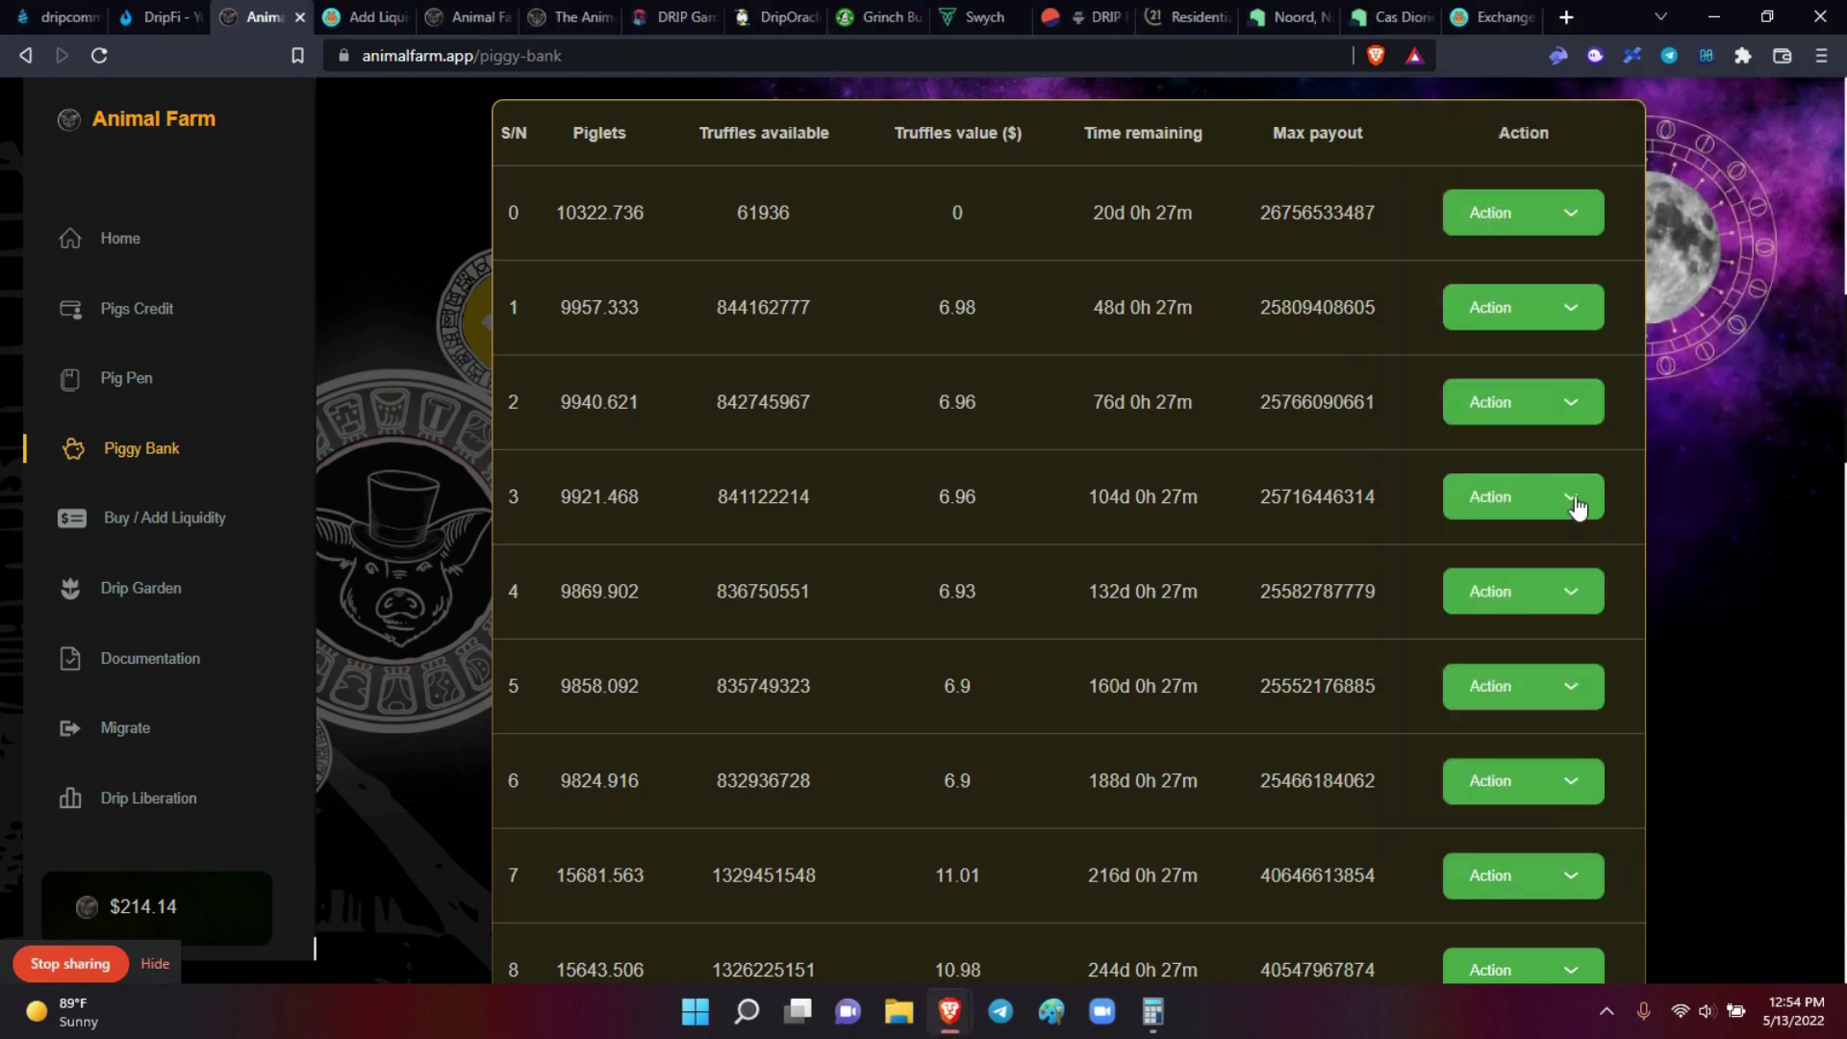
Step: Compound stakes 3, 4 and 6, signing each transaction in the wallet
click(1572, 497)
click(1529, 592)
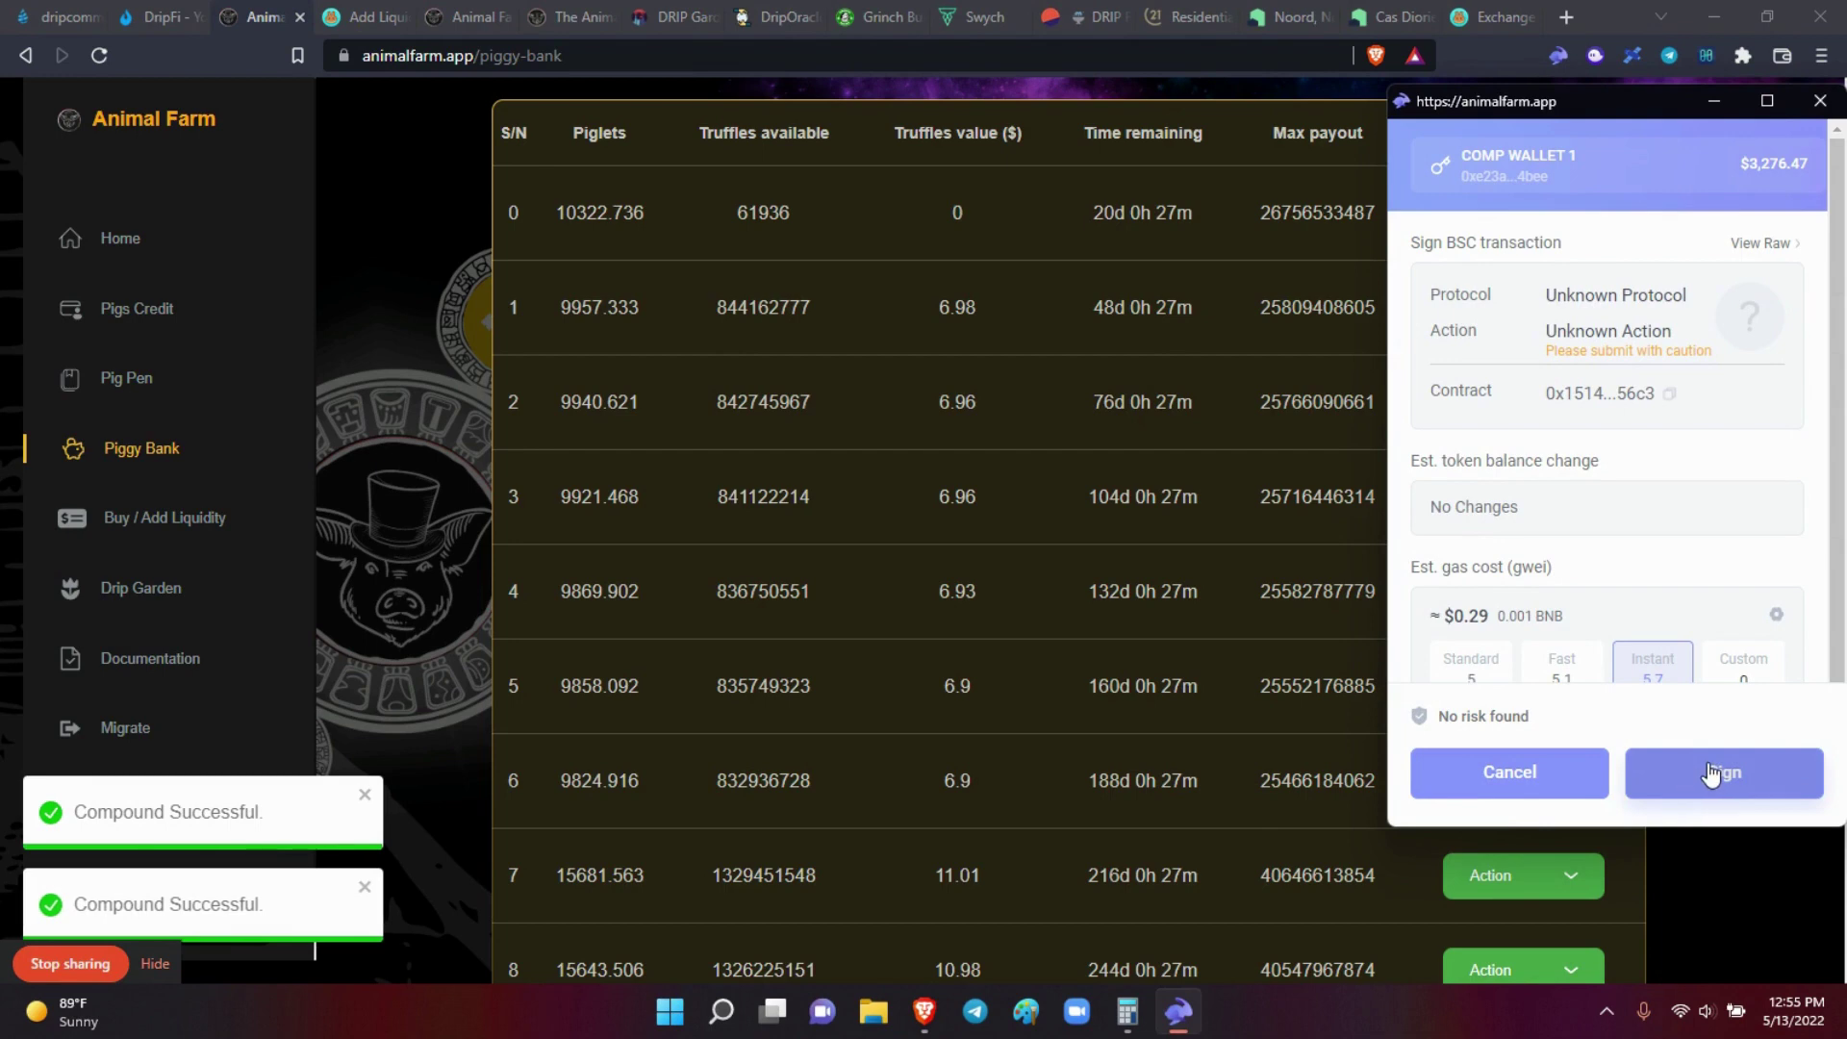
click(1711, 772)
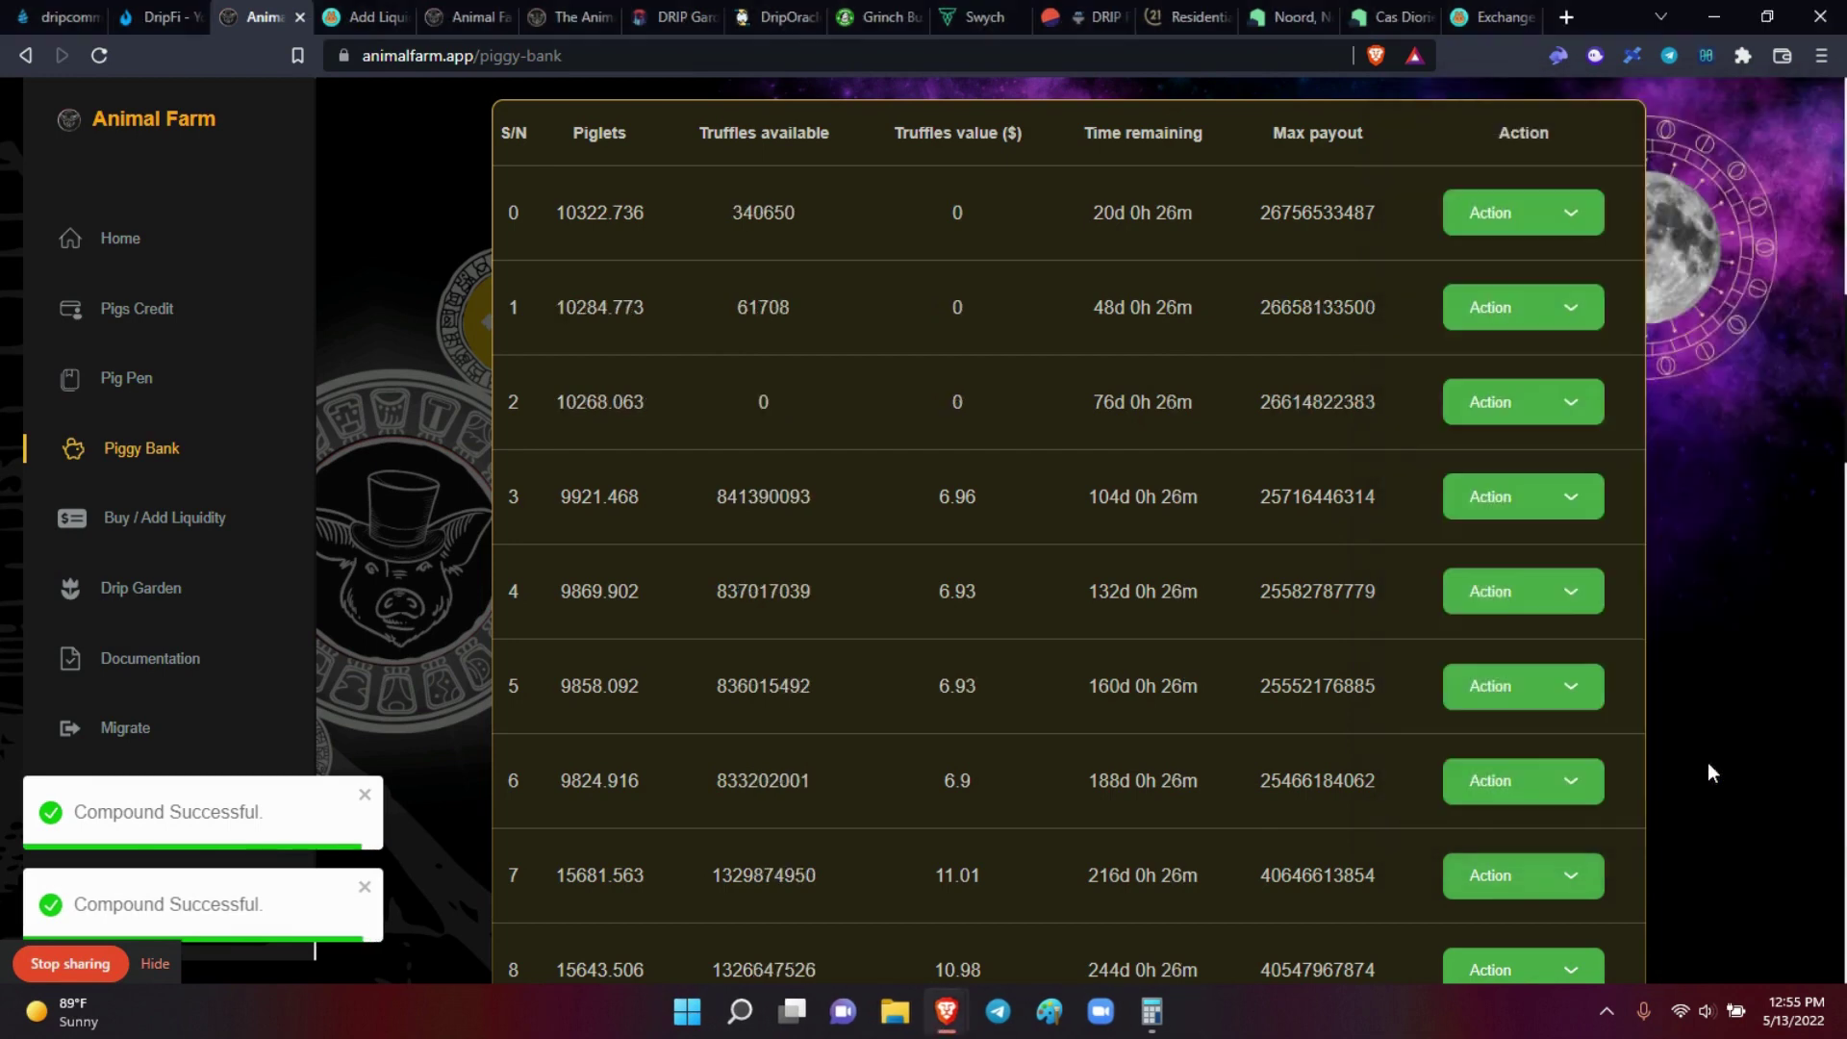
click(1574, 596)
click(1527, 687)
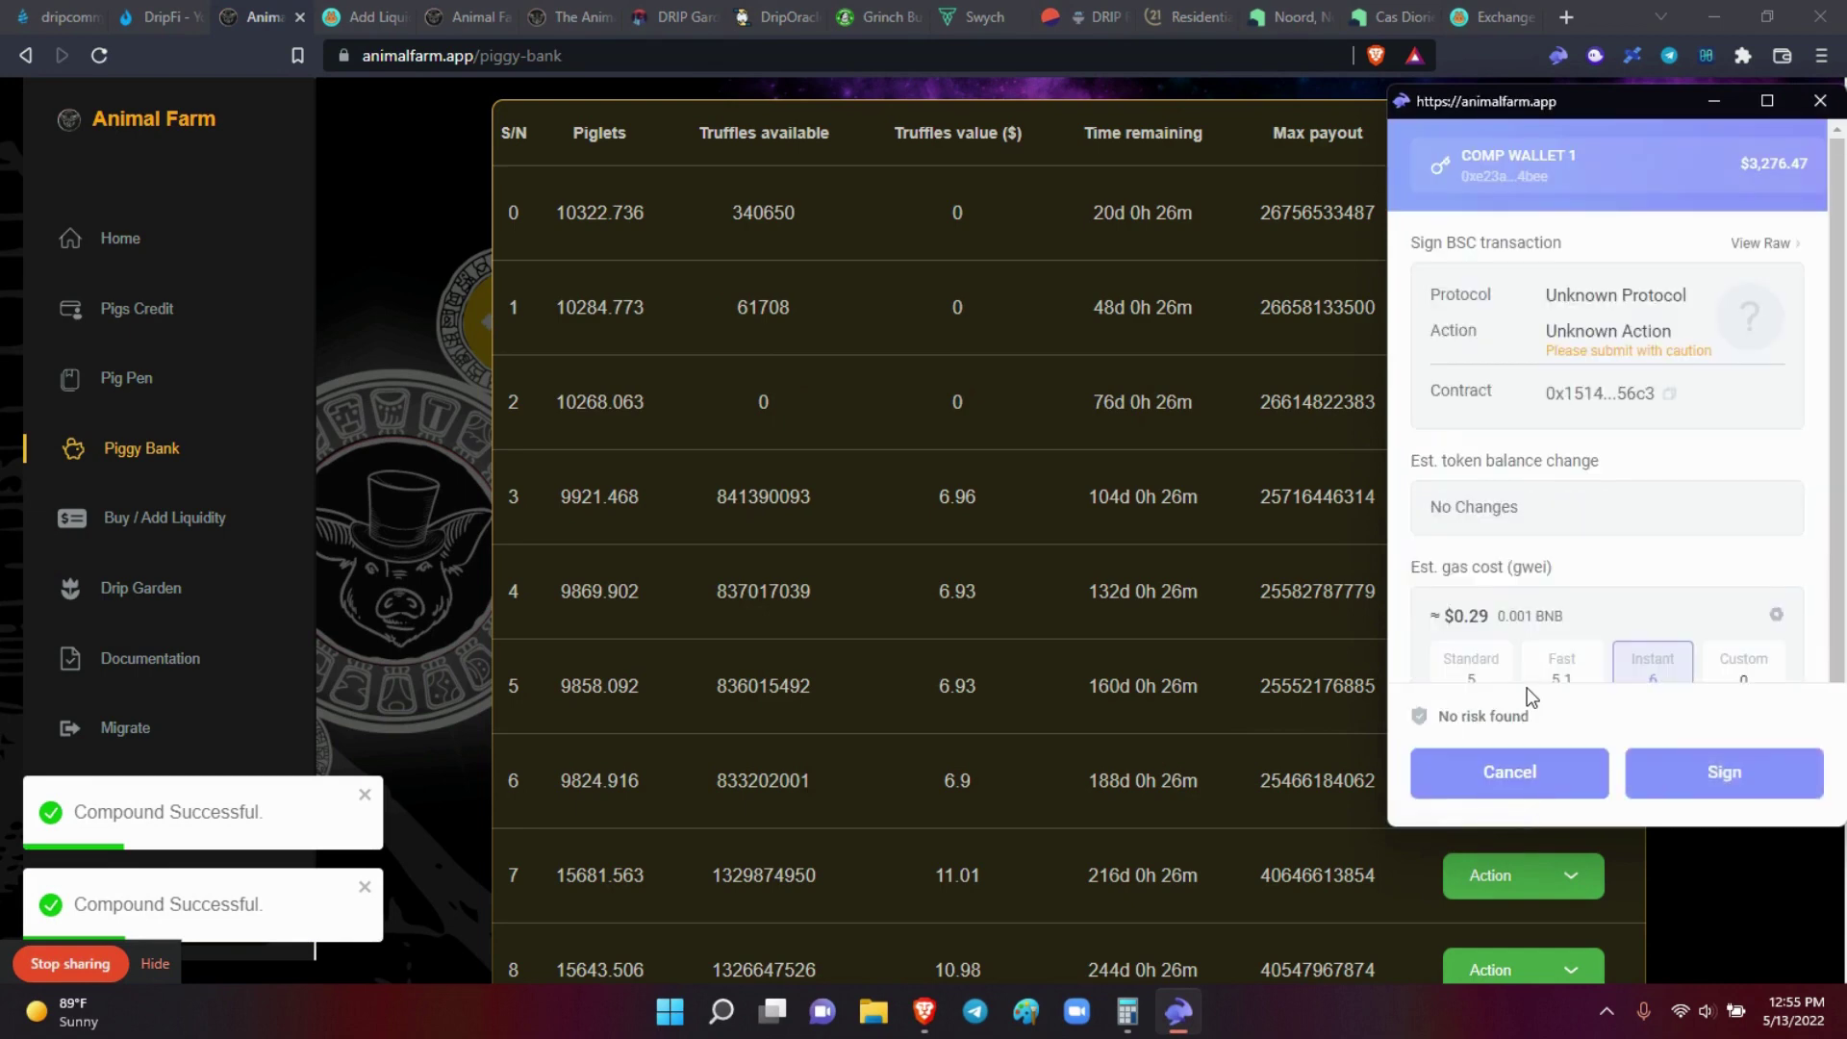
click(1721, 791)
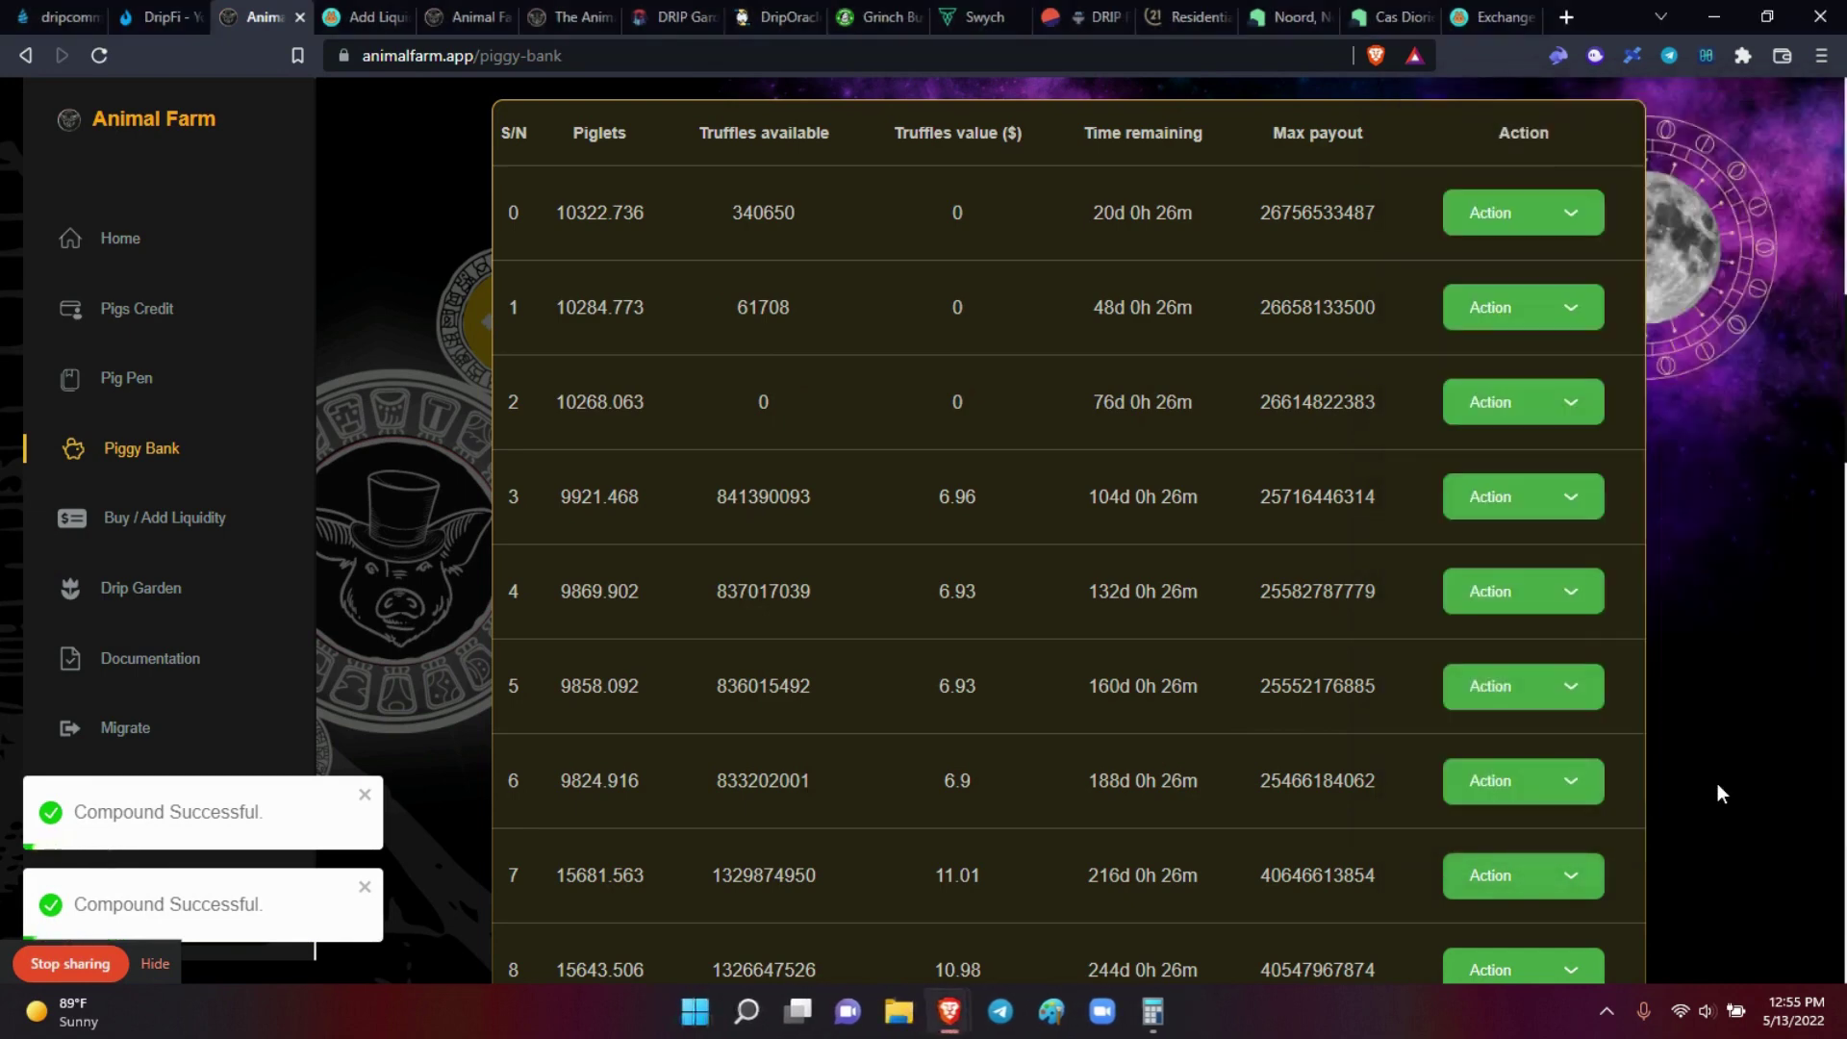
click(1572, 784)
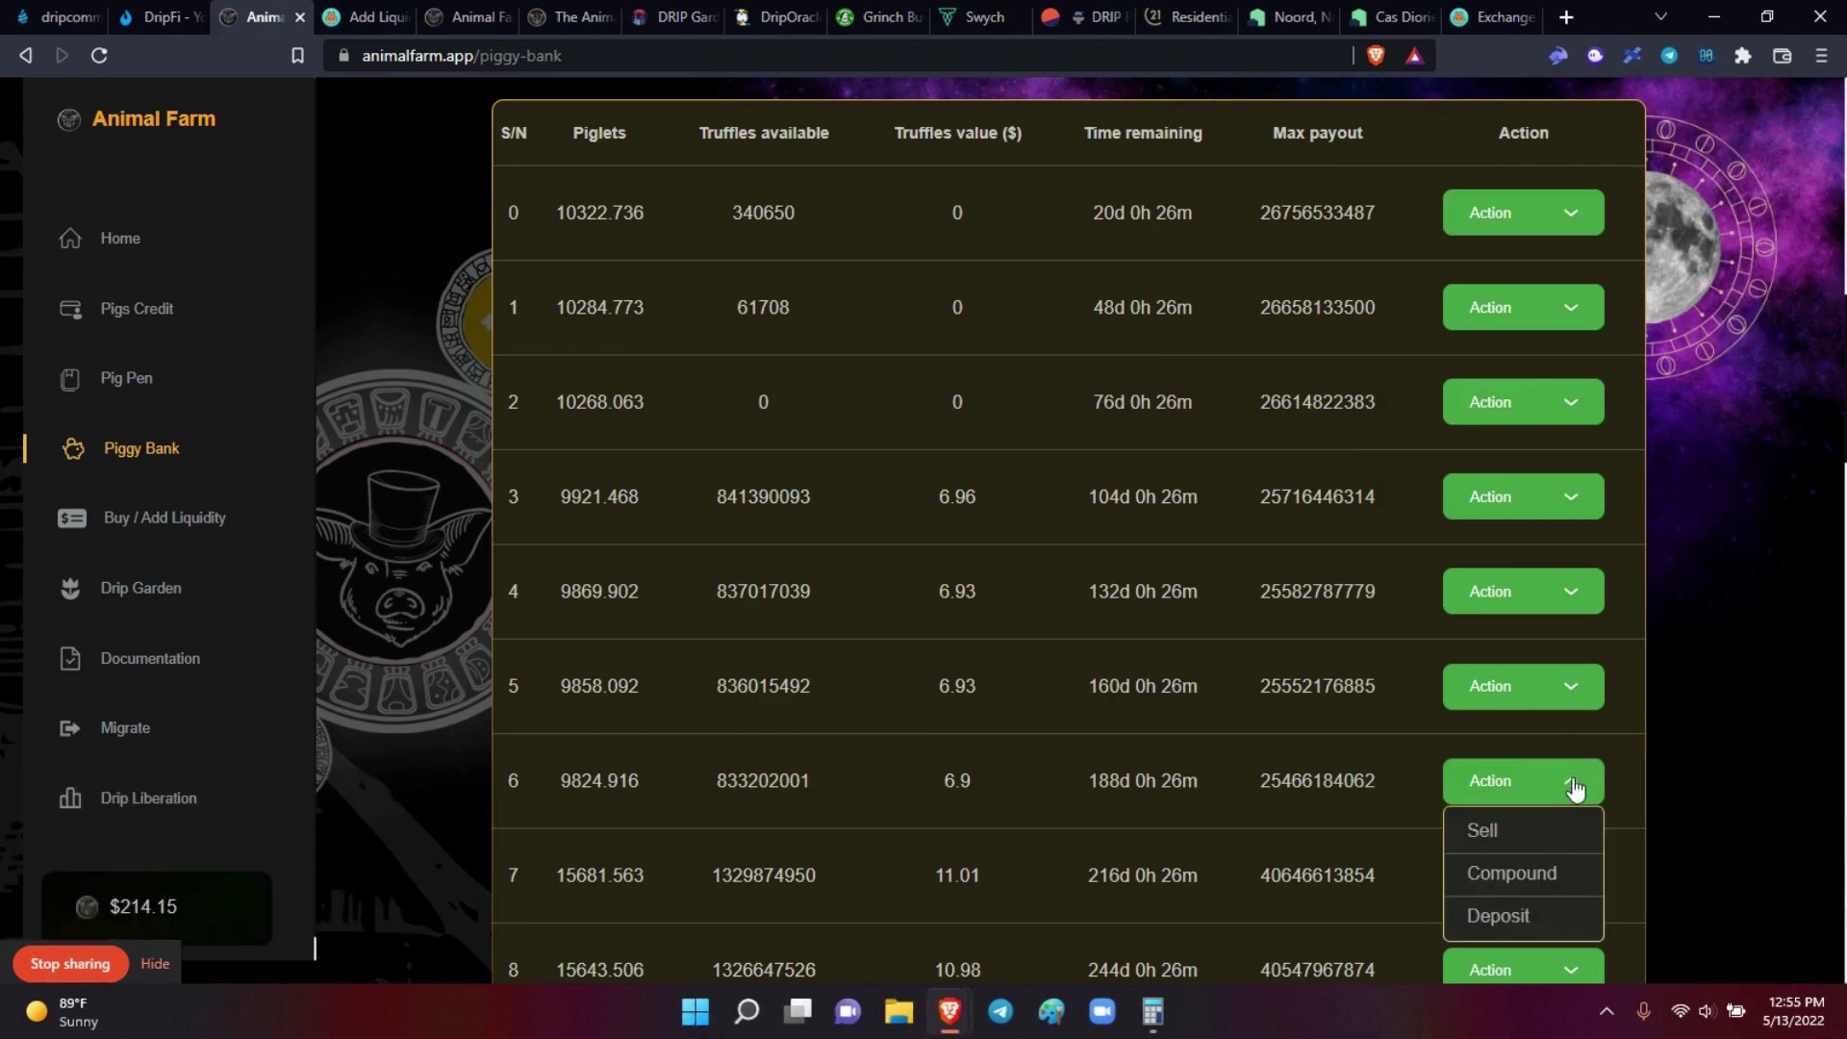
click(1515, 875)
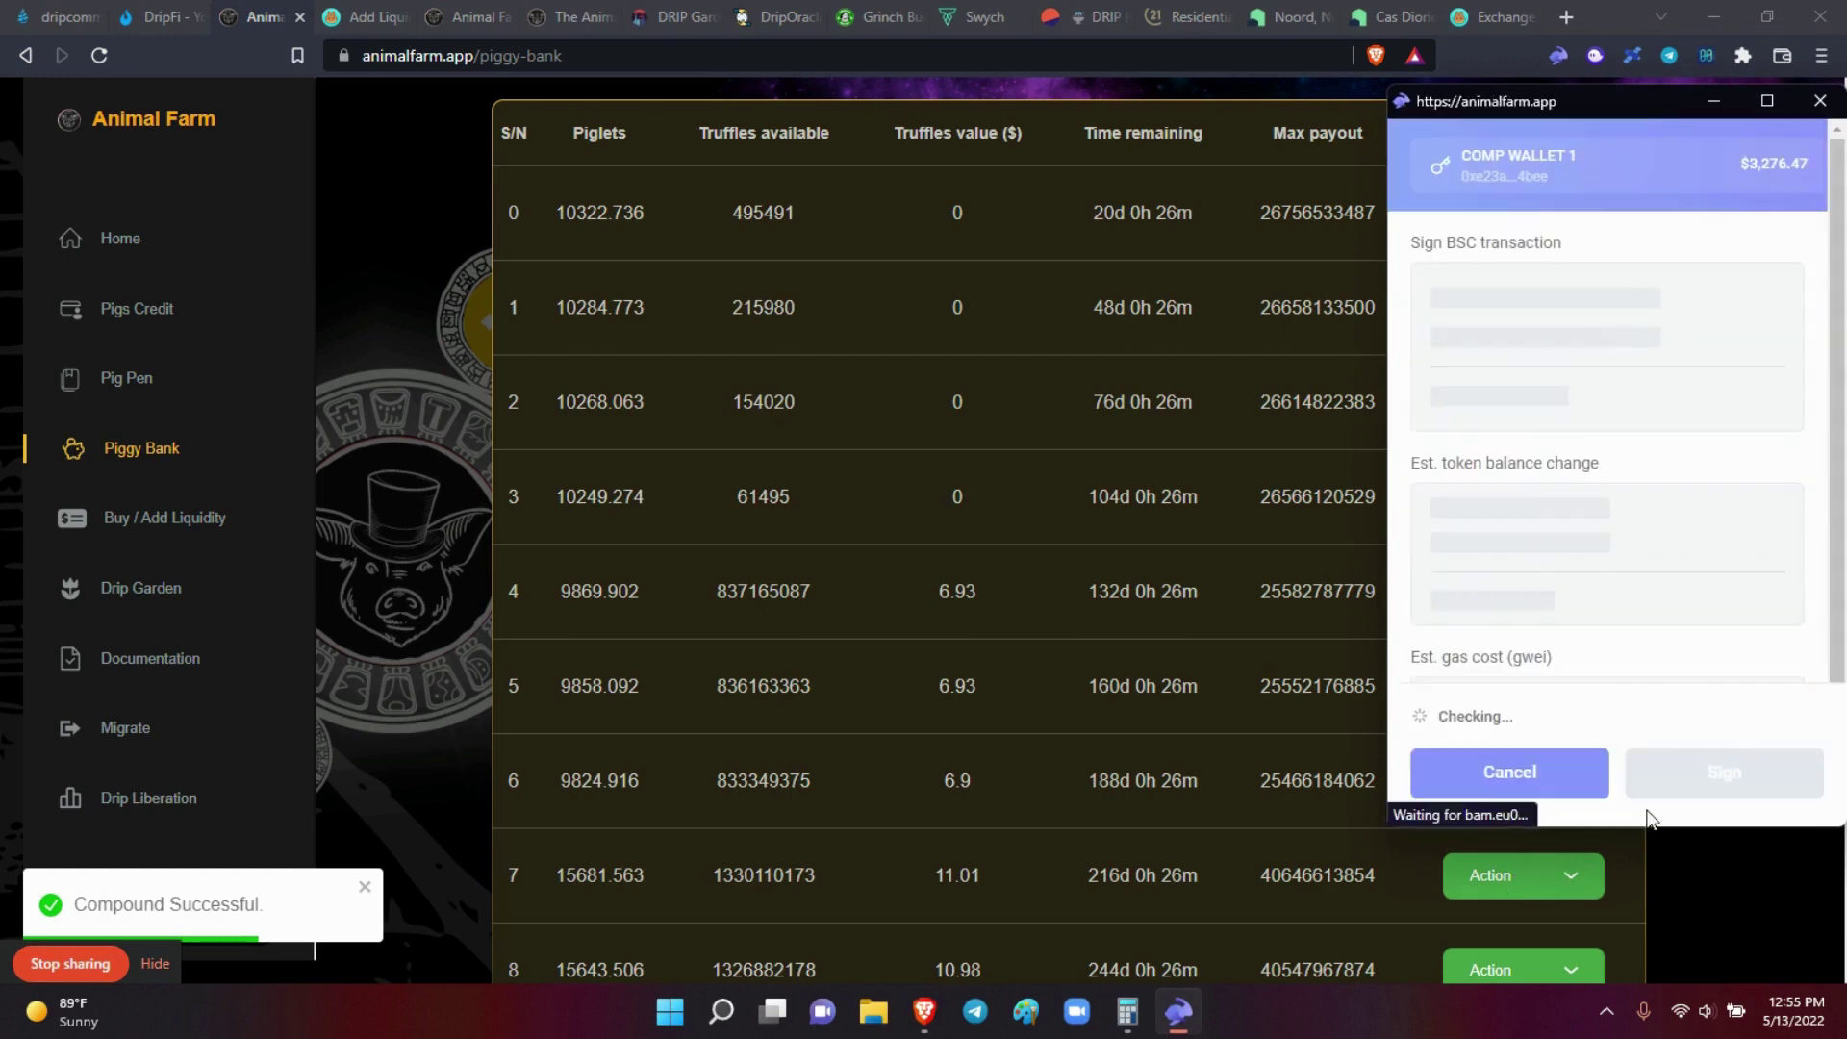
click(1695, 784)
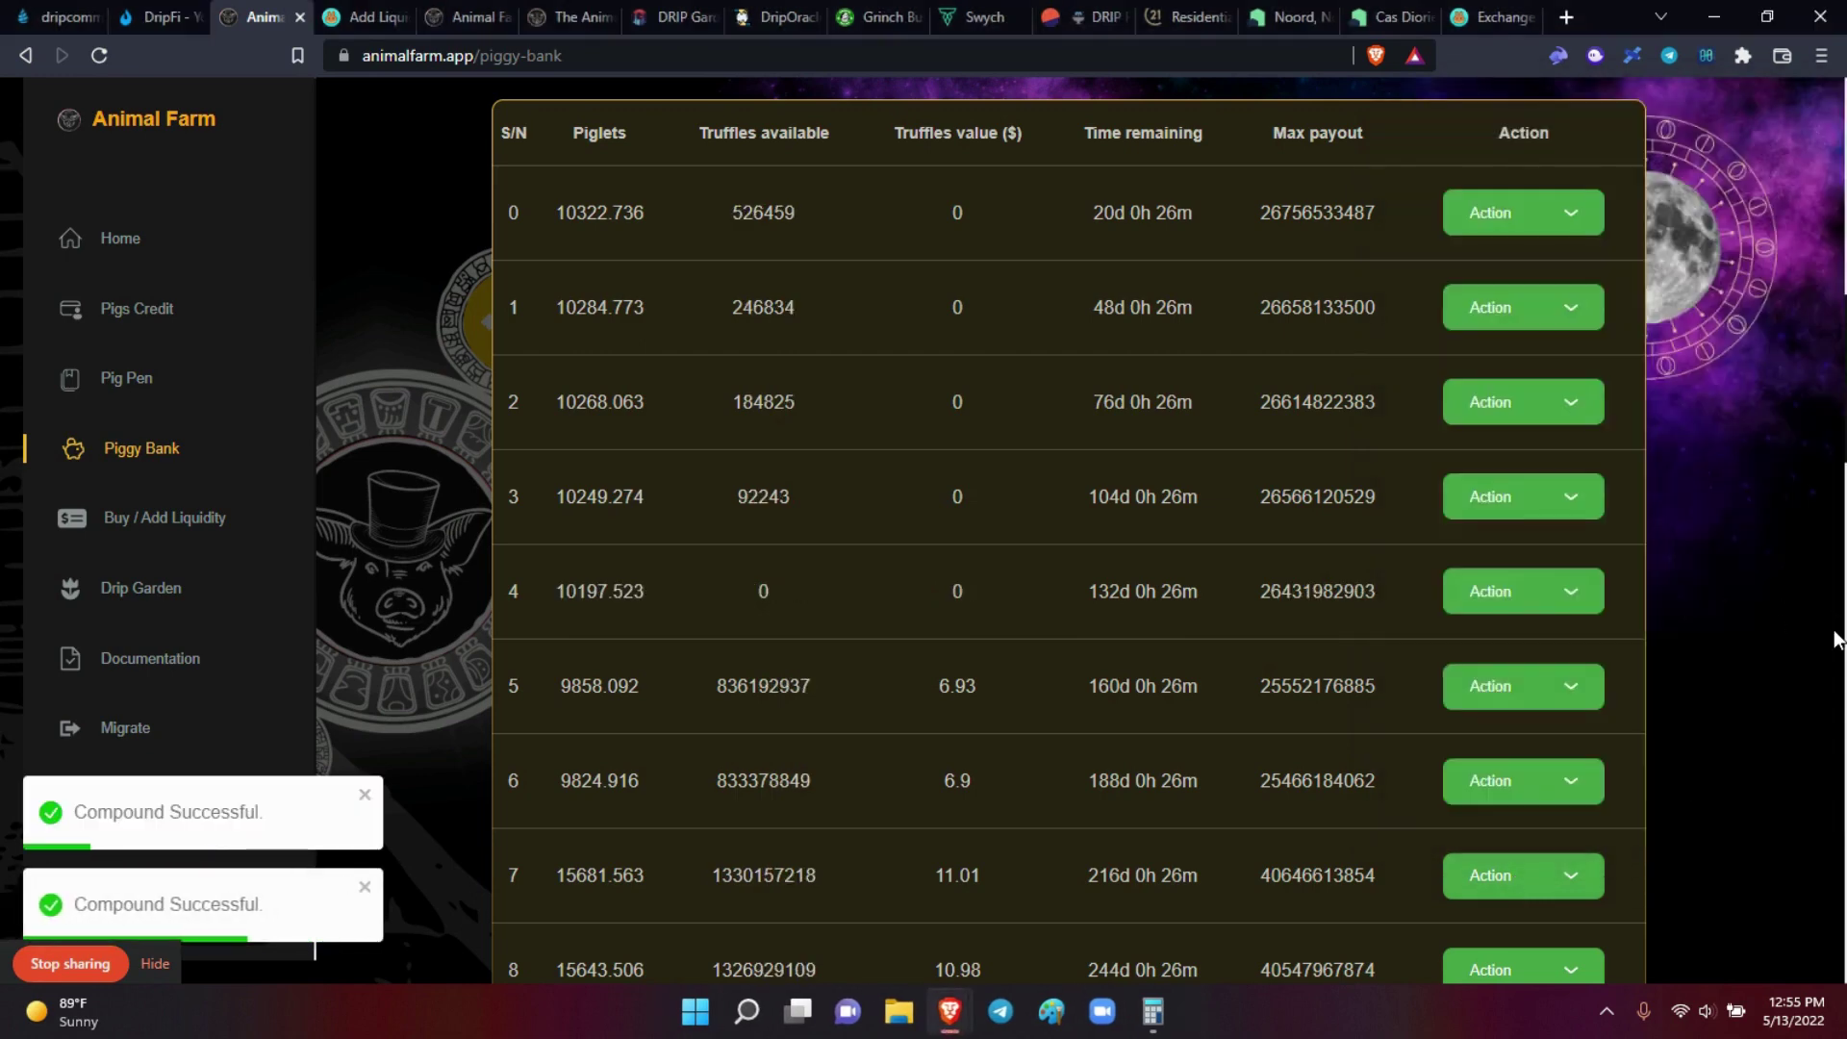
Step: Compound stakes 5 and 7, signing each transaction in the wallet
scroll(1068, 529, down, 3)
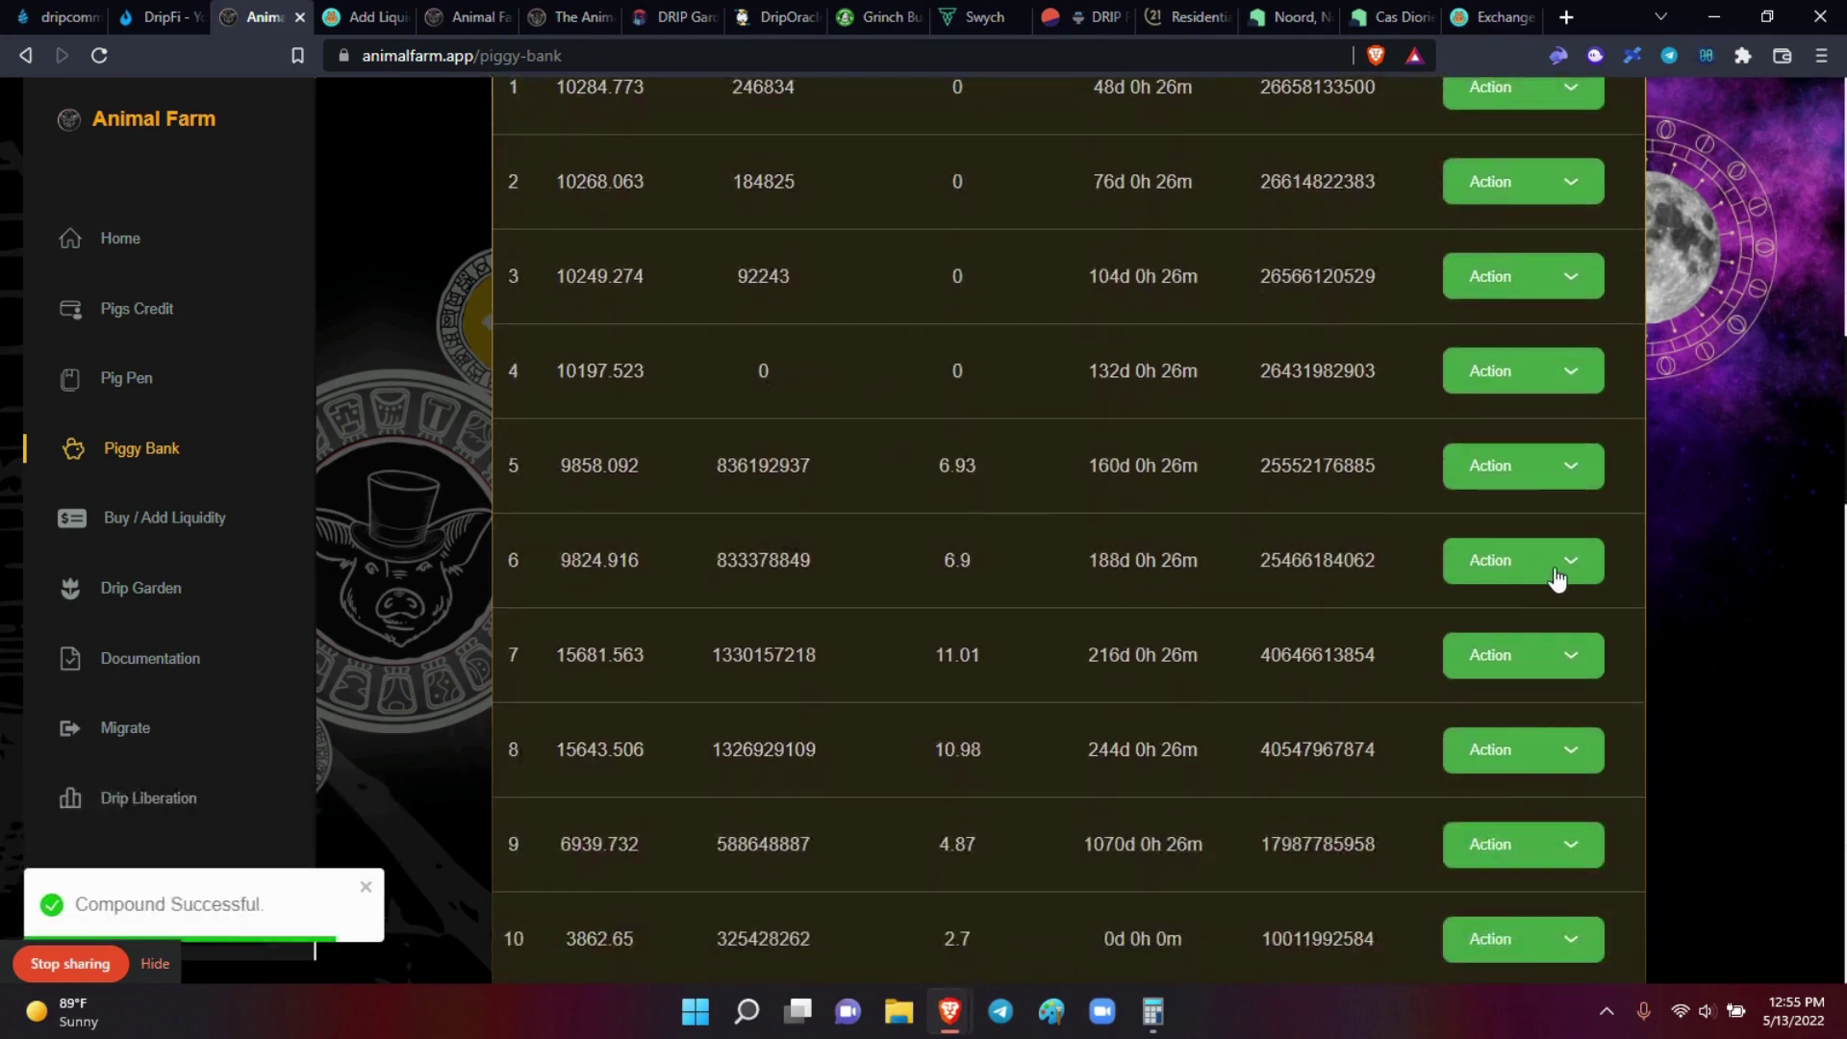
click(1563, 476)
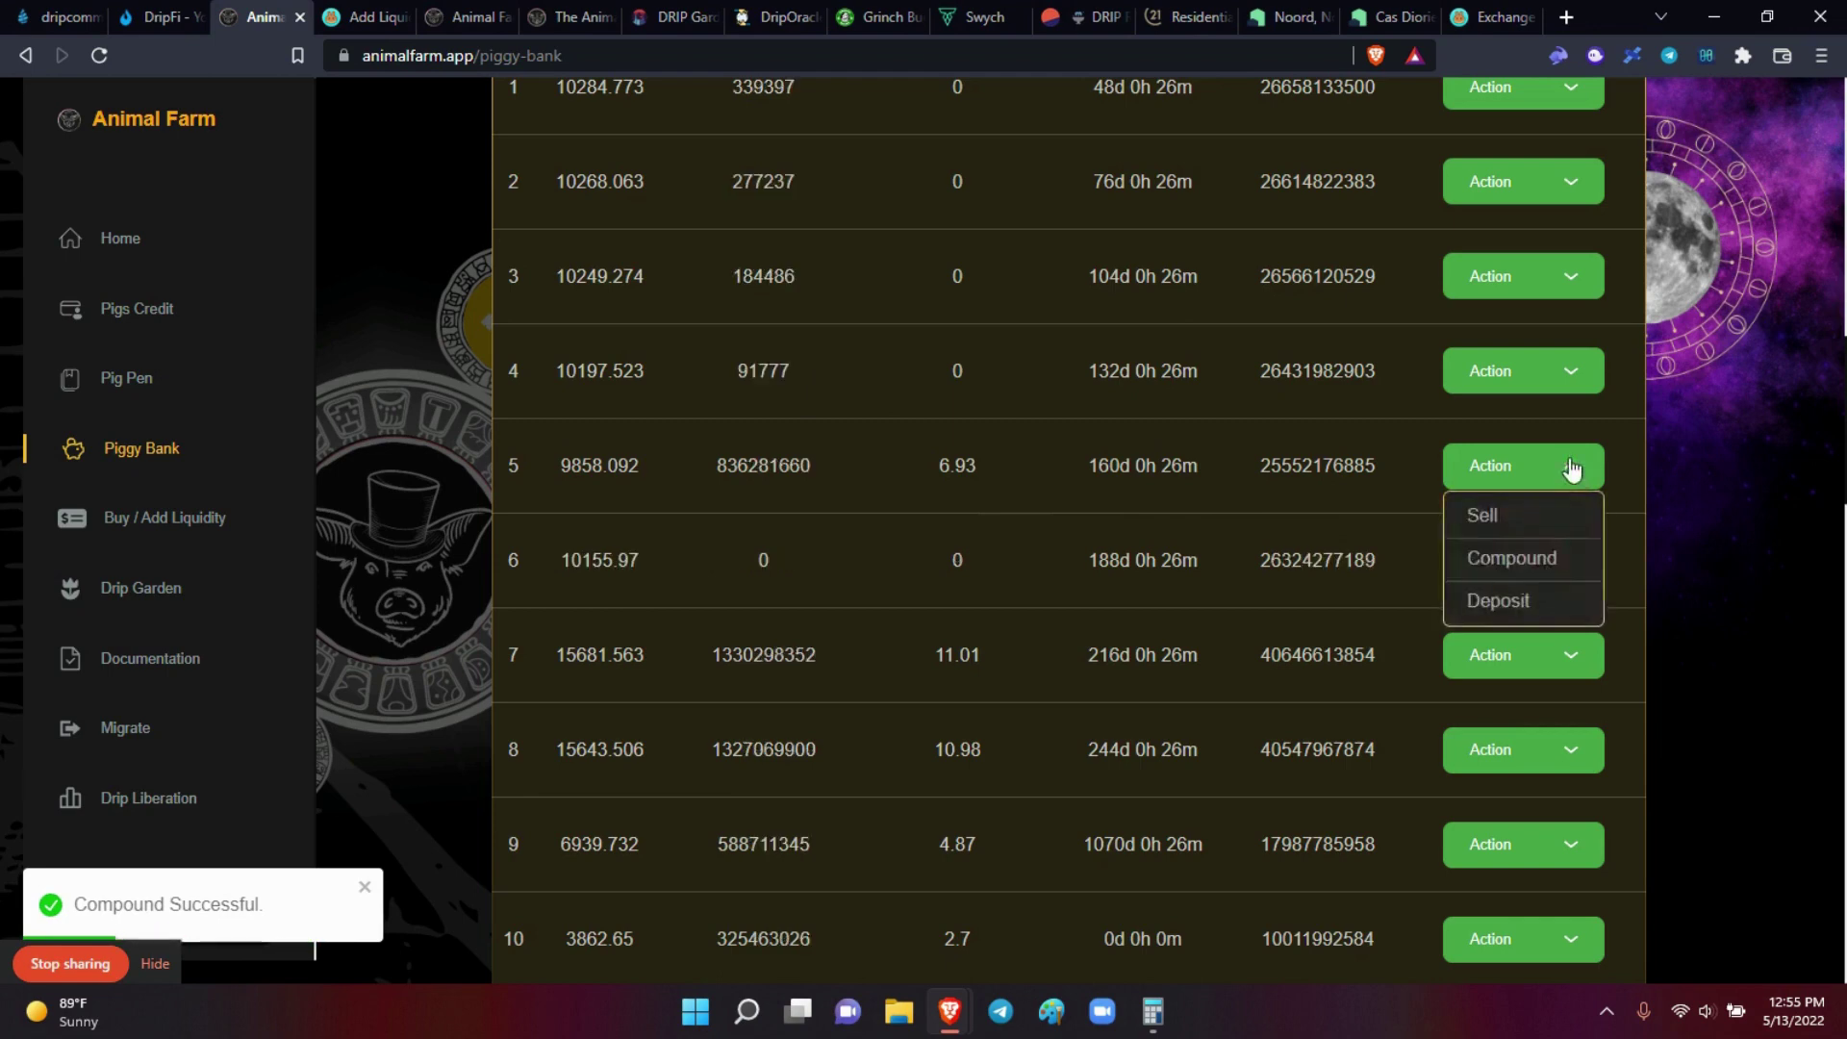
click(1520, 562)
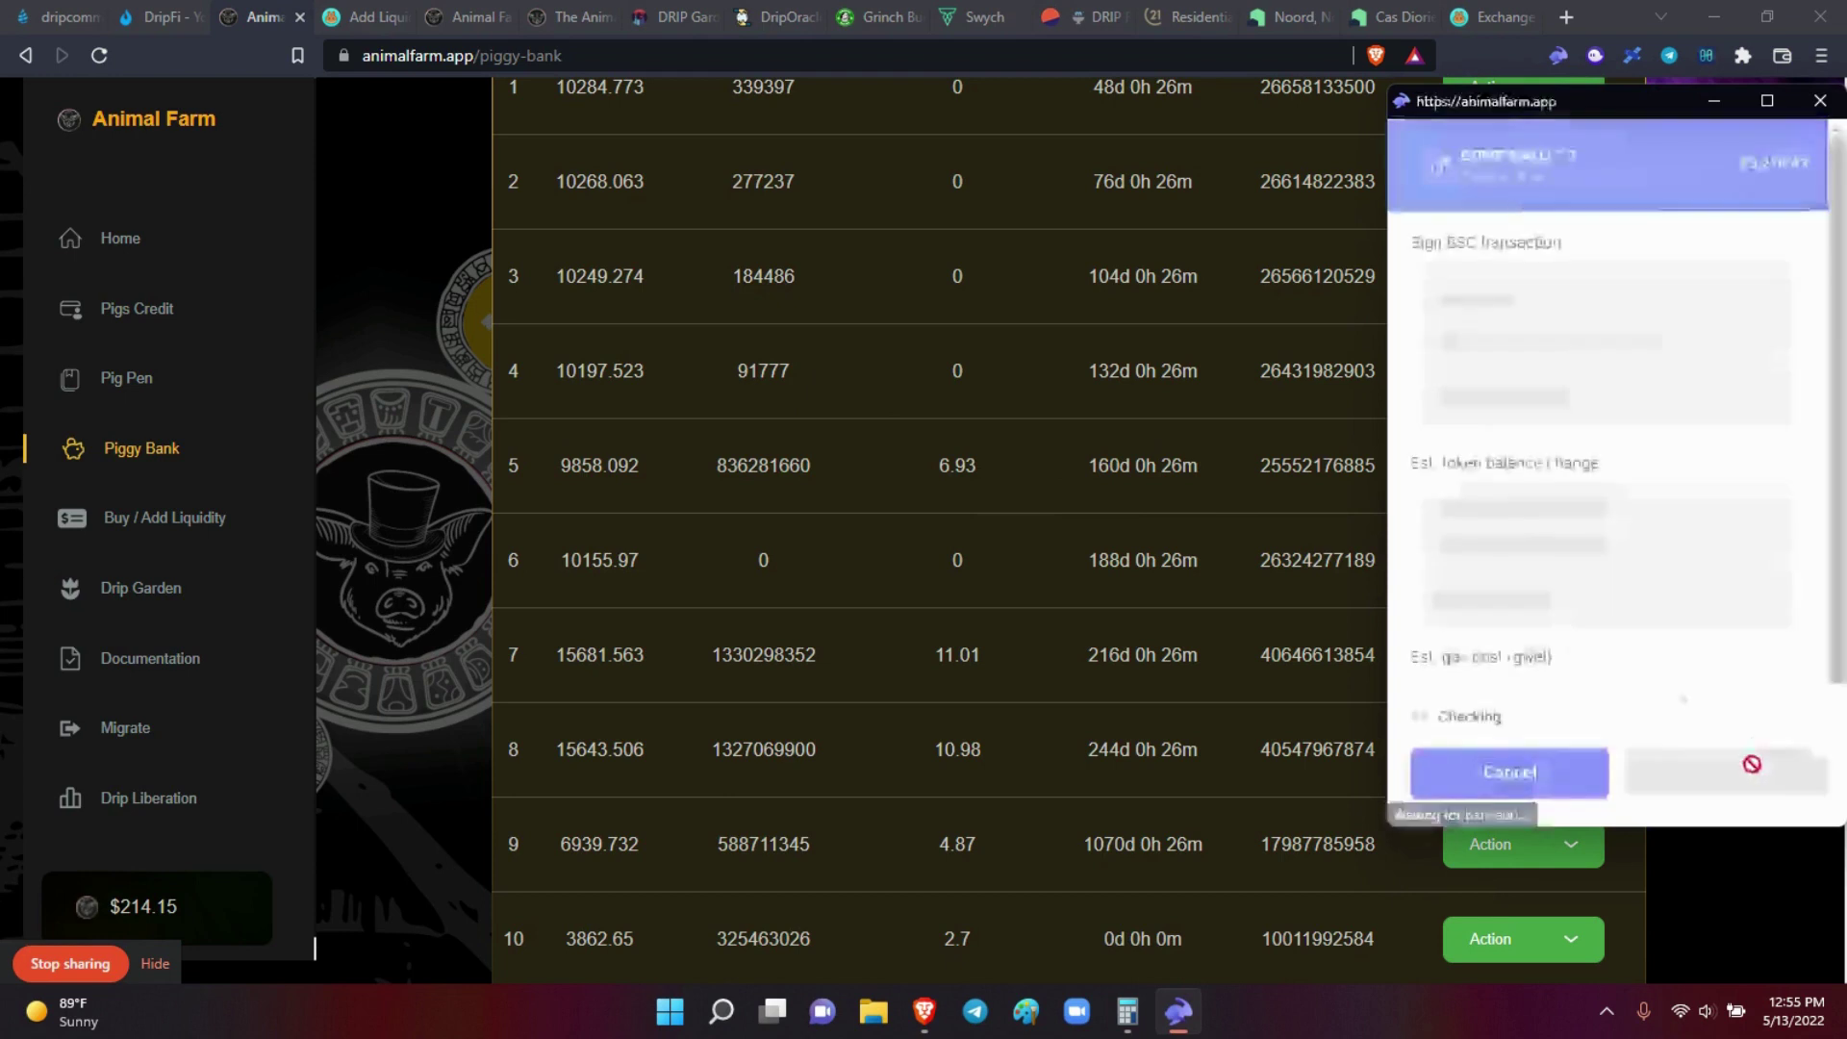
click(1743, 784)
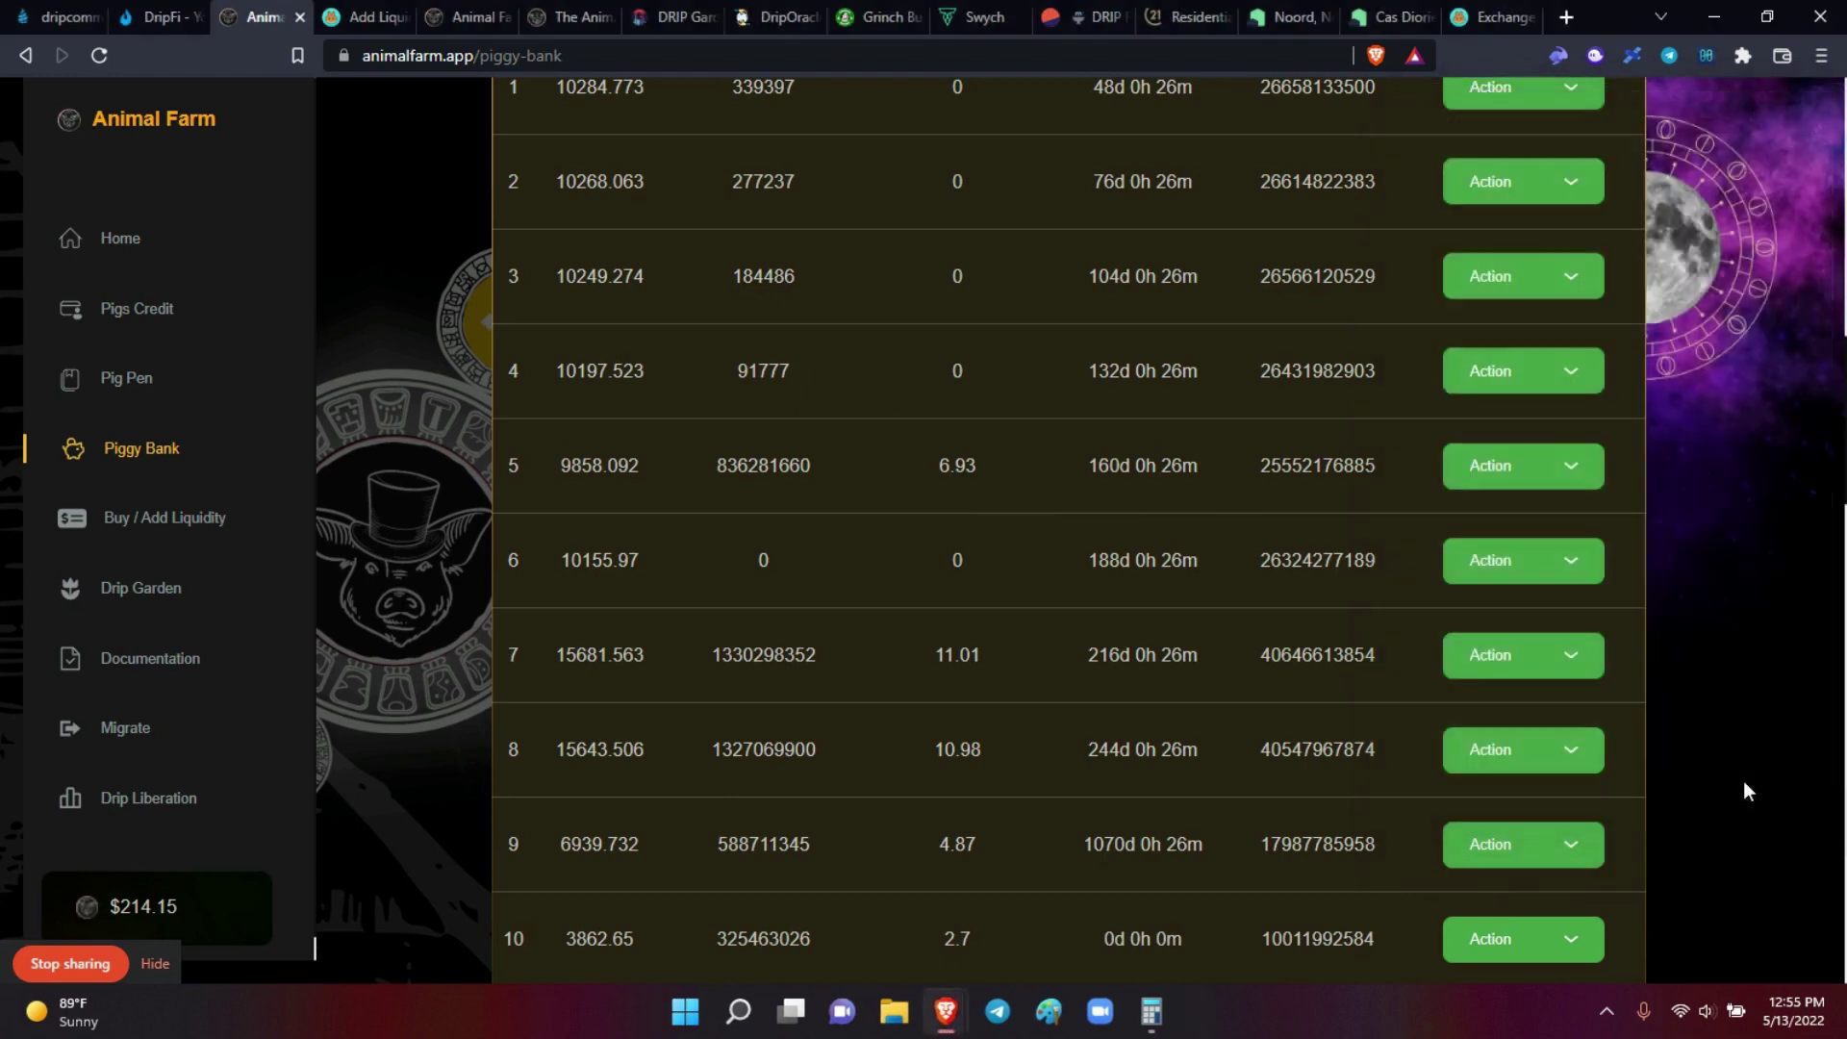
click(1556, 662)
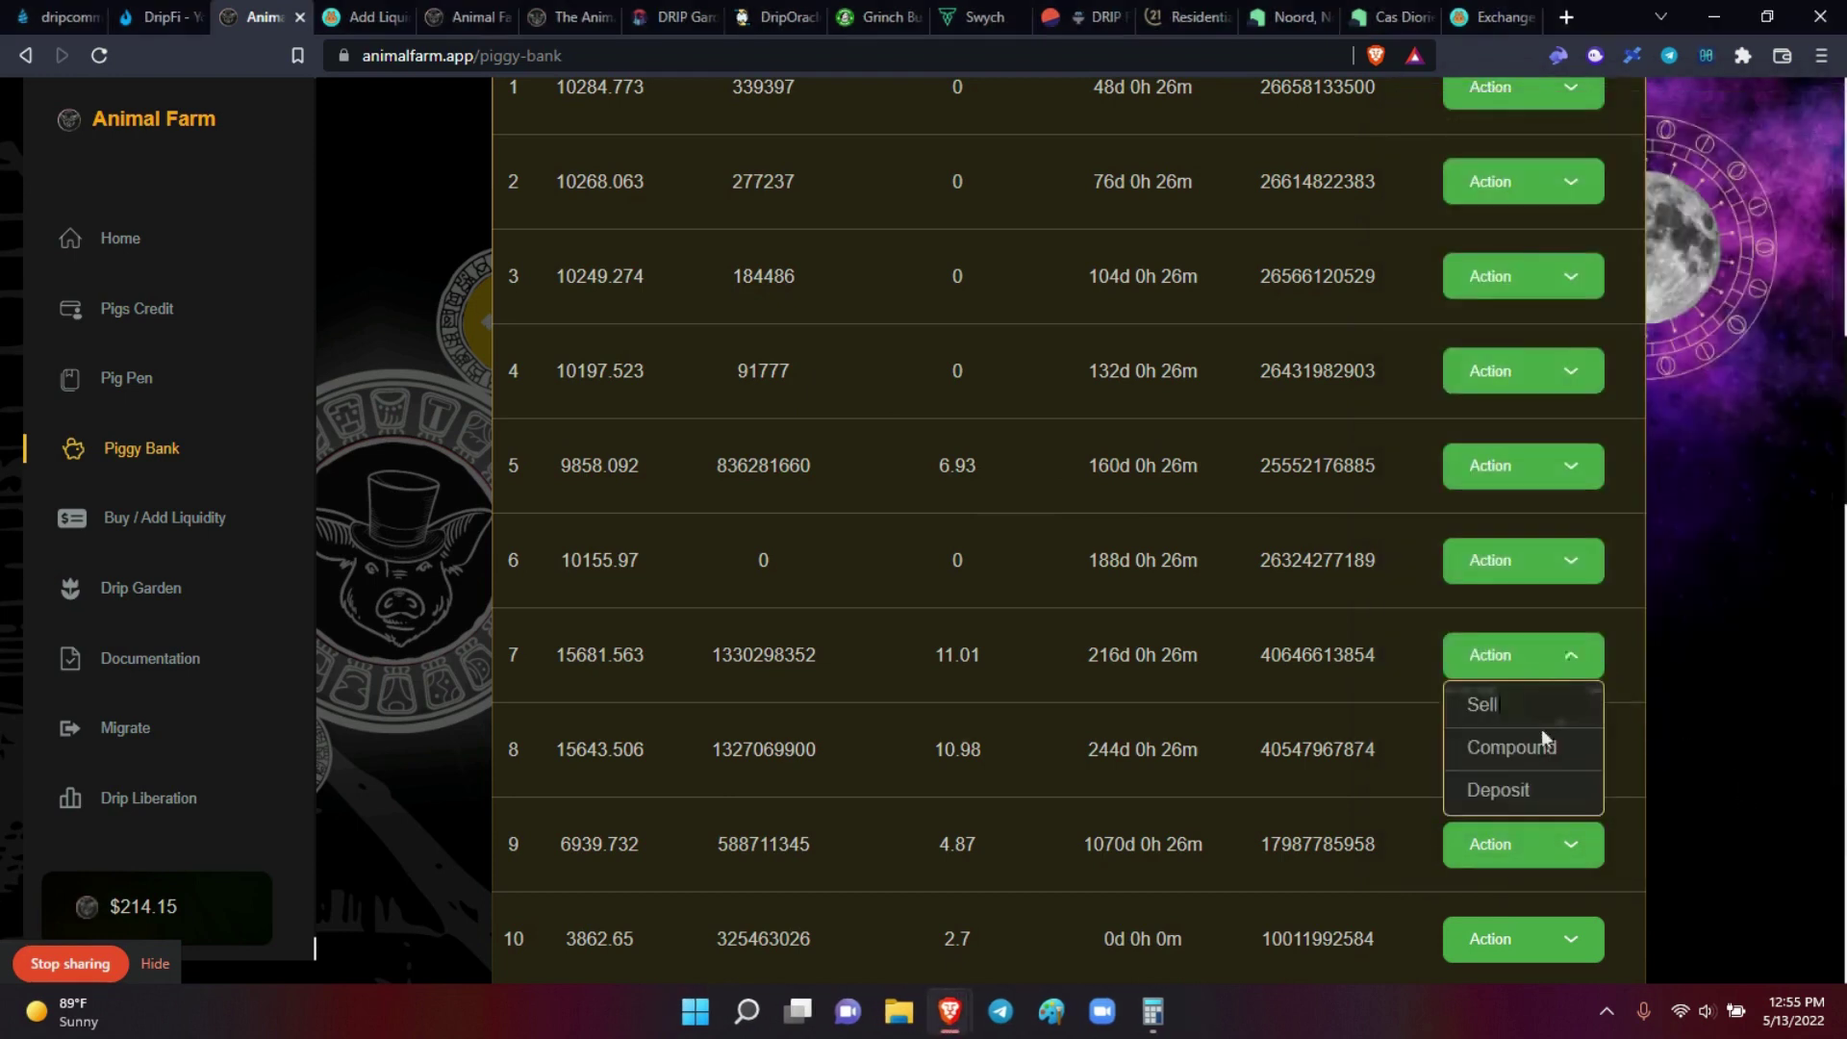
click(1512, 748)
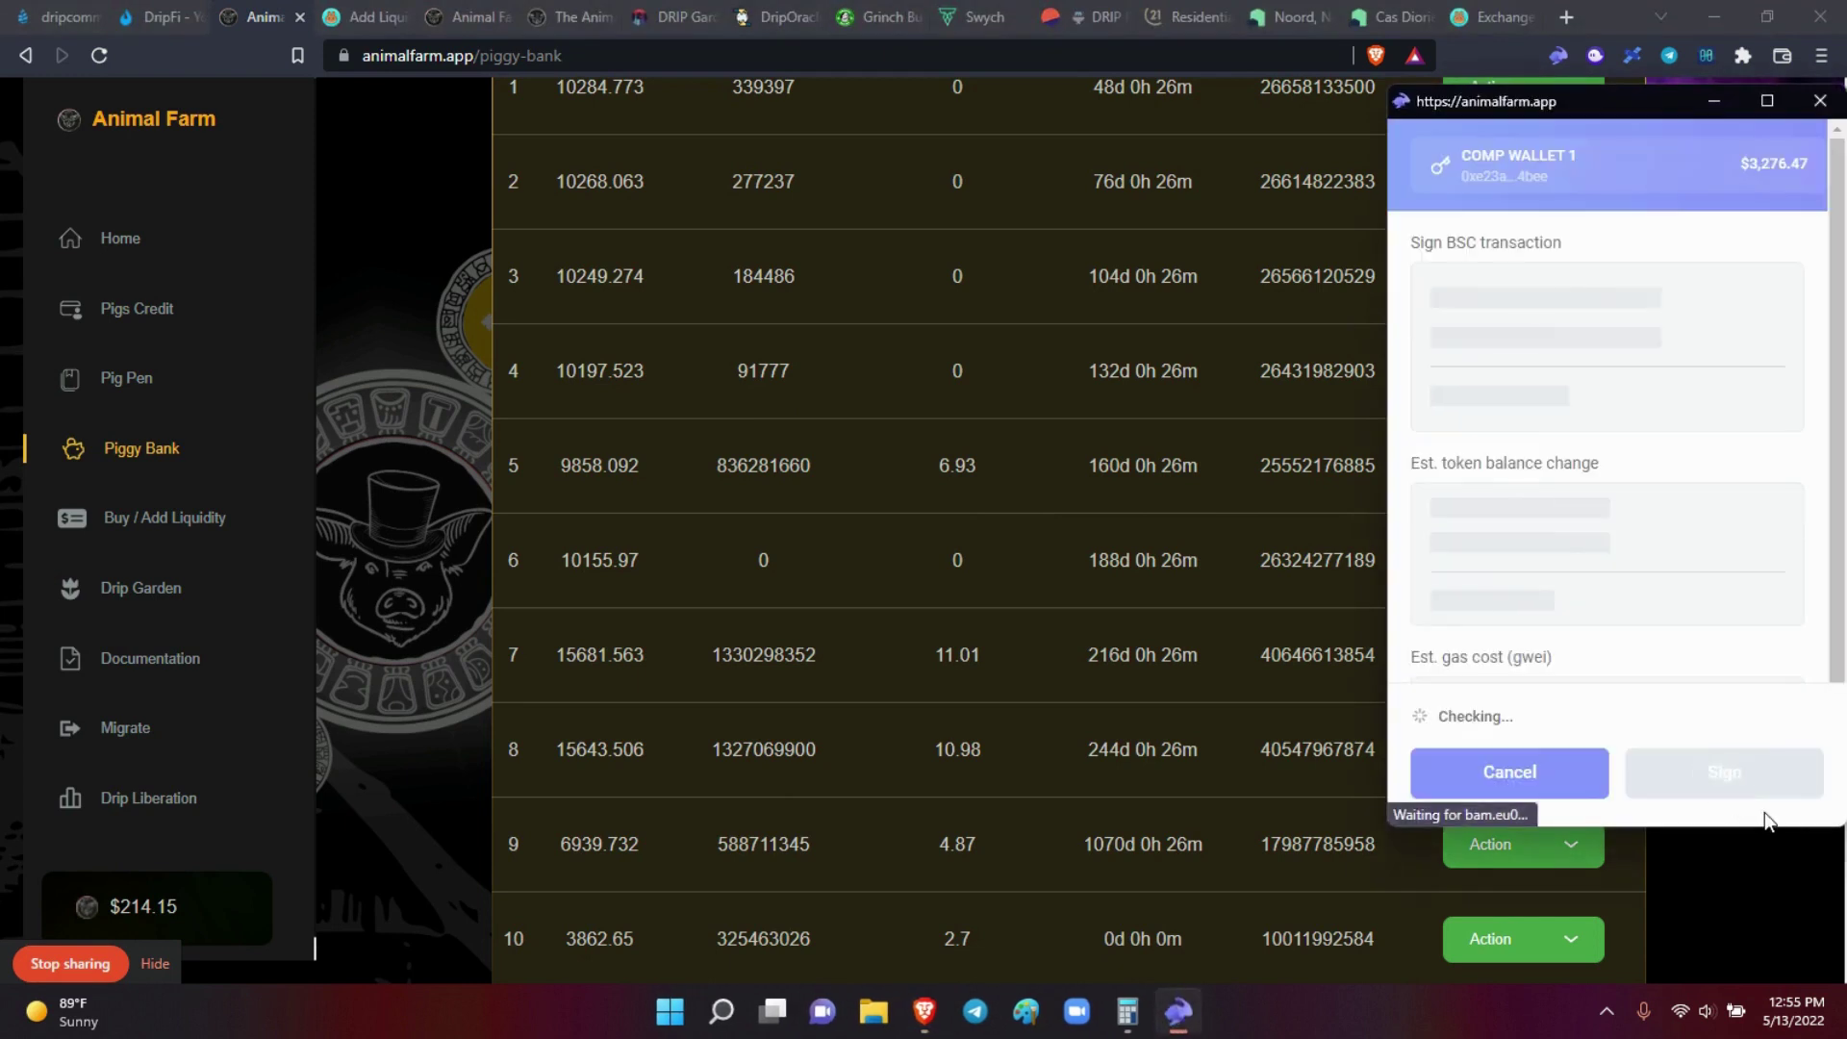
click(1739, 781)
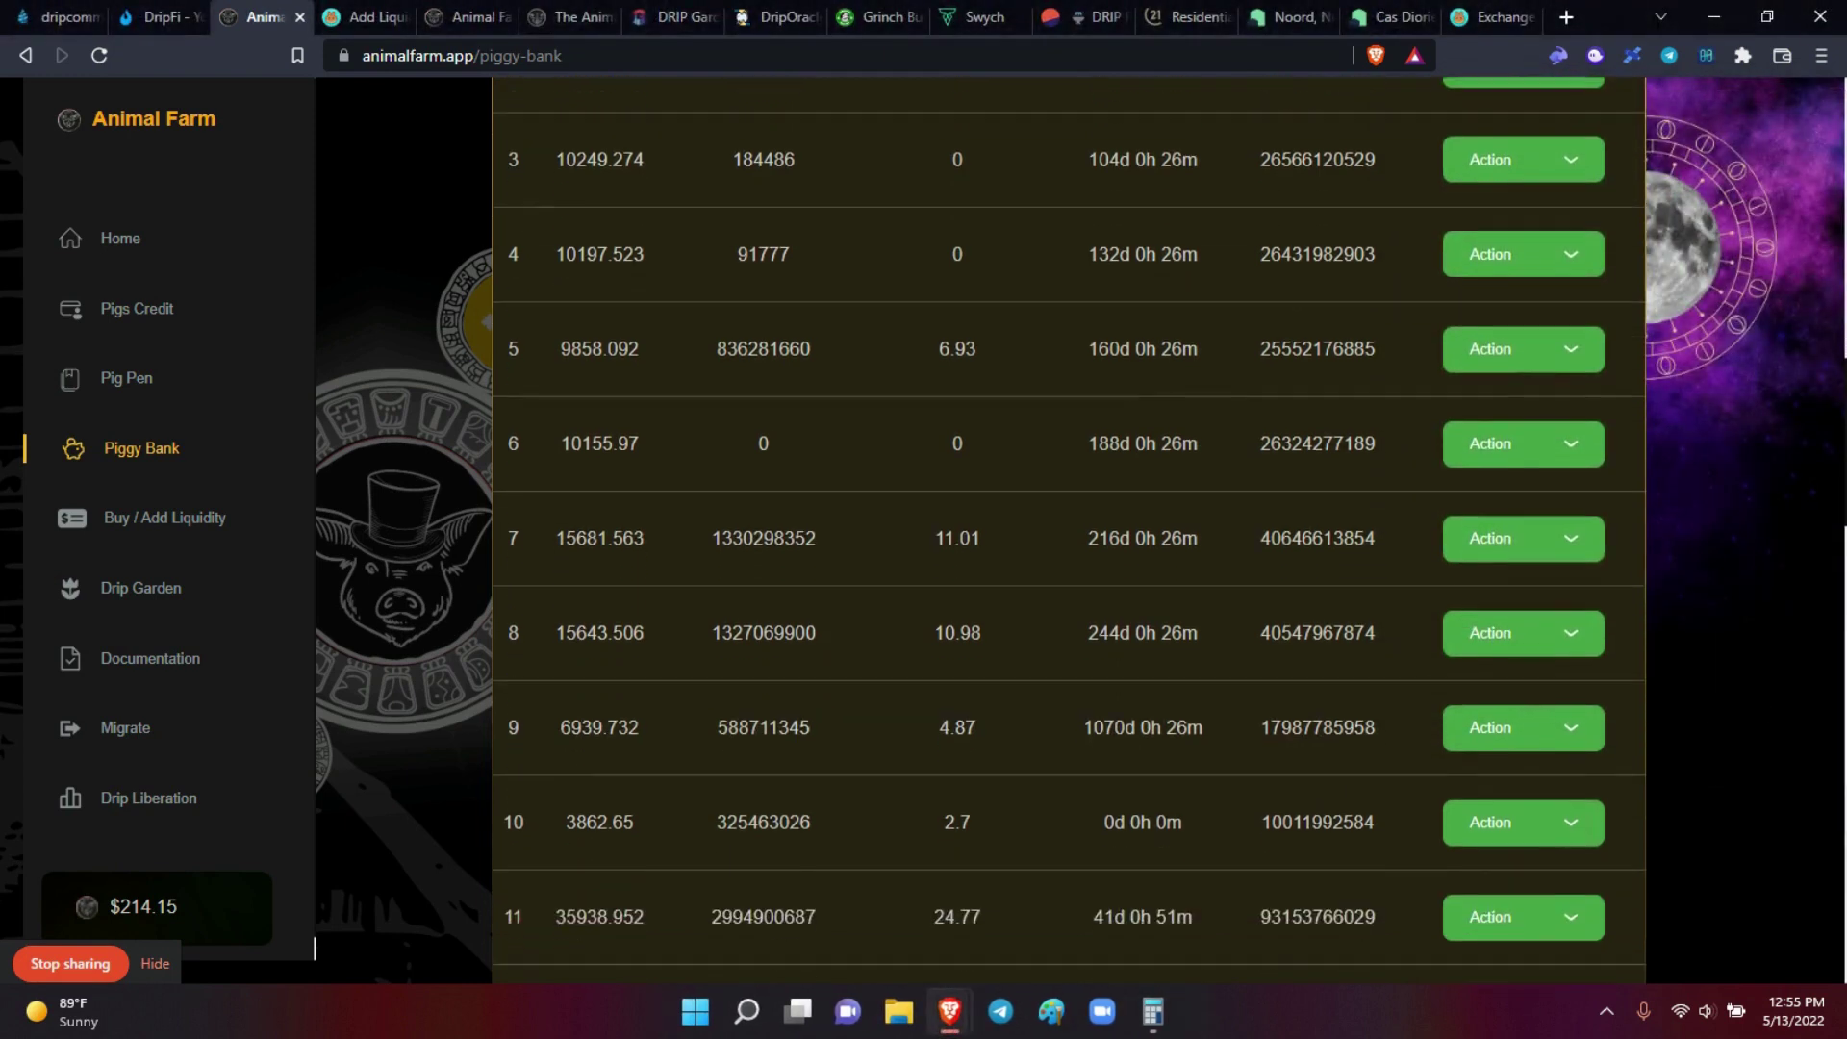
Step: Compound stakes 8 and 9, signing each transaction in the wallet
scroll(315, 949, down, 2)
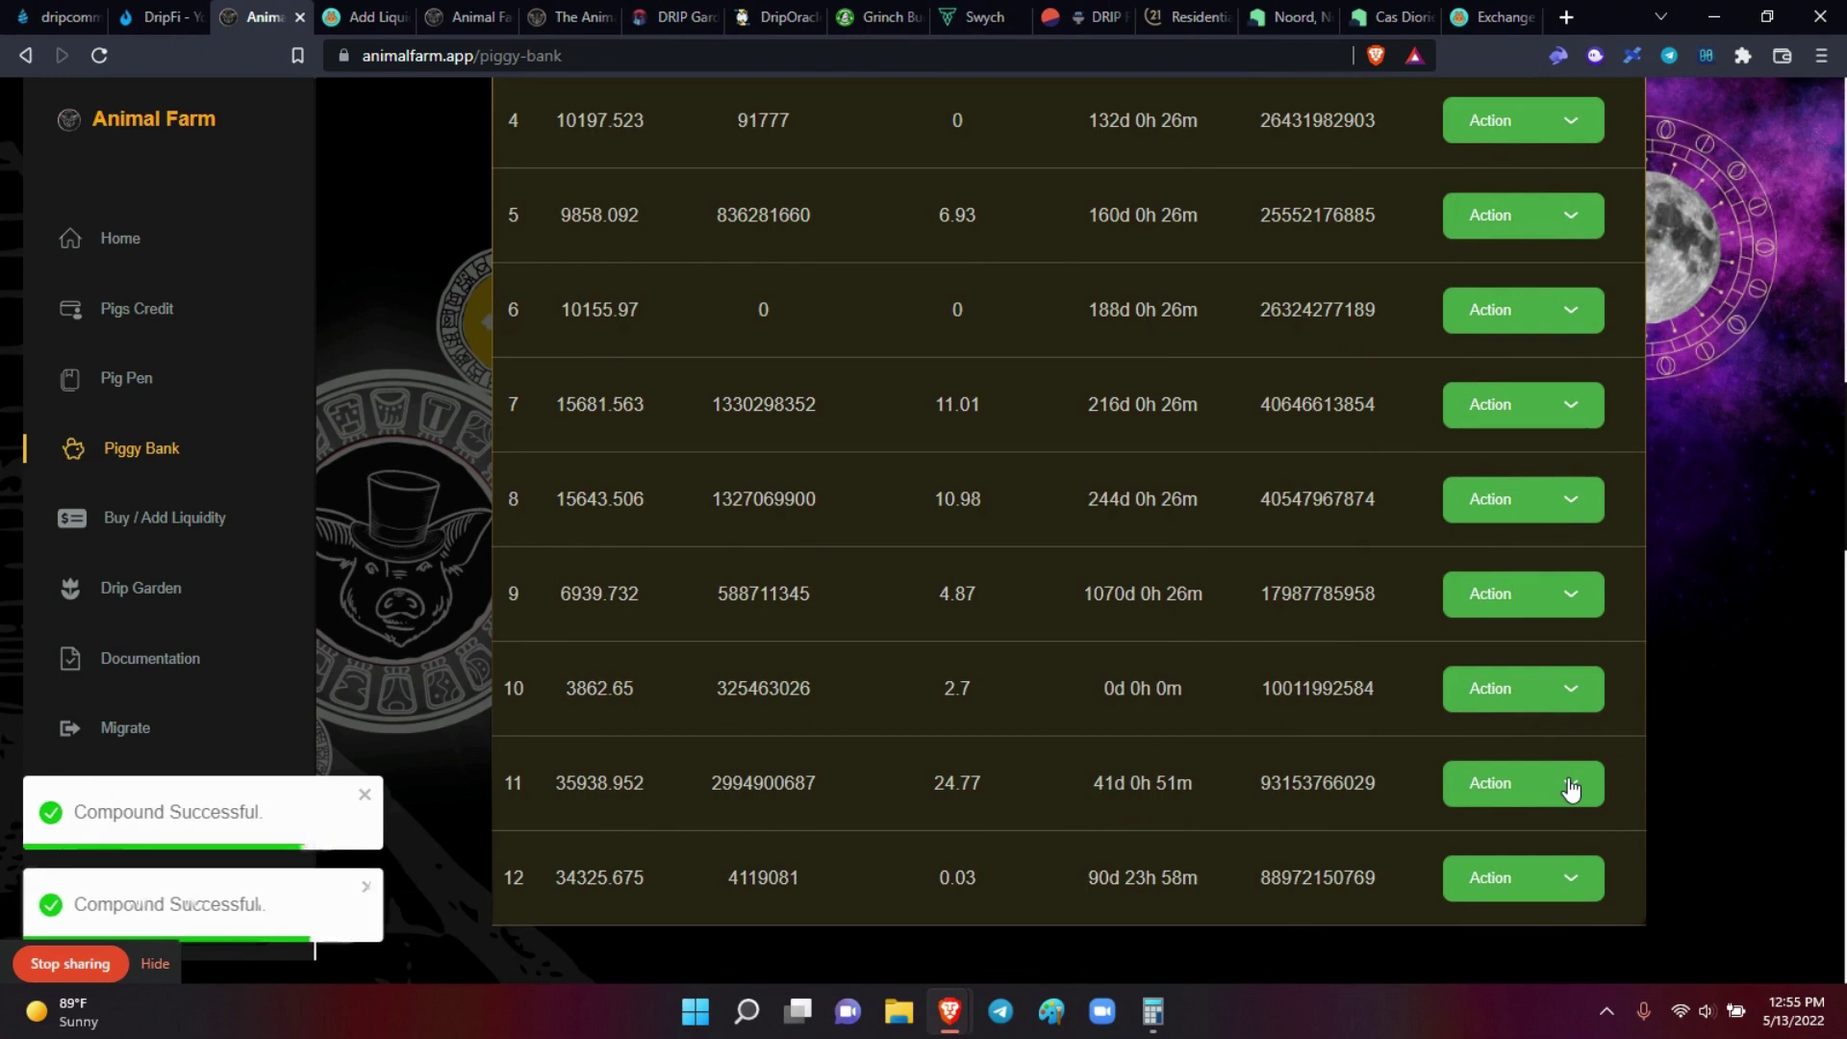
click(1570, 502)
click(1534, 595)
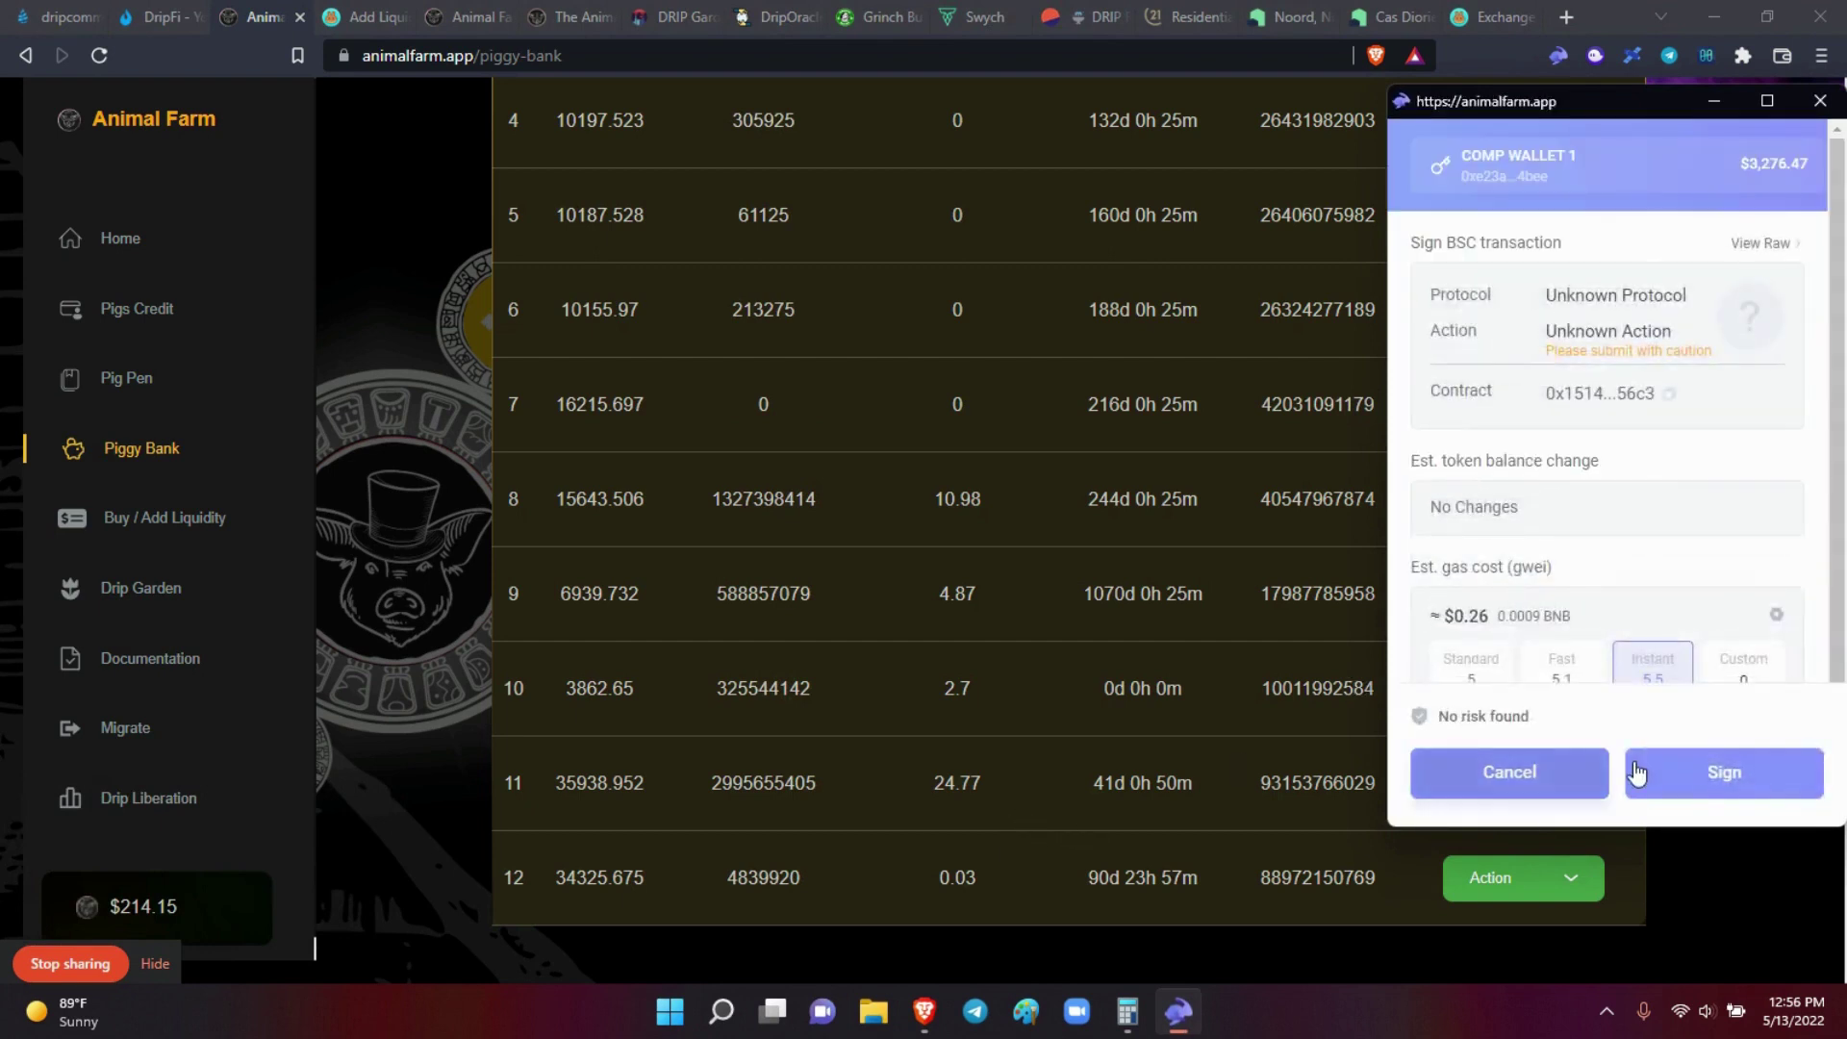
click(1702, 778)
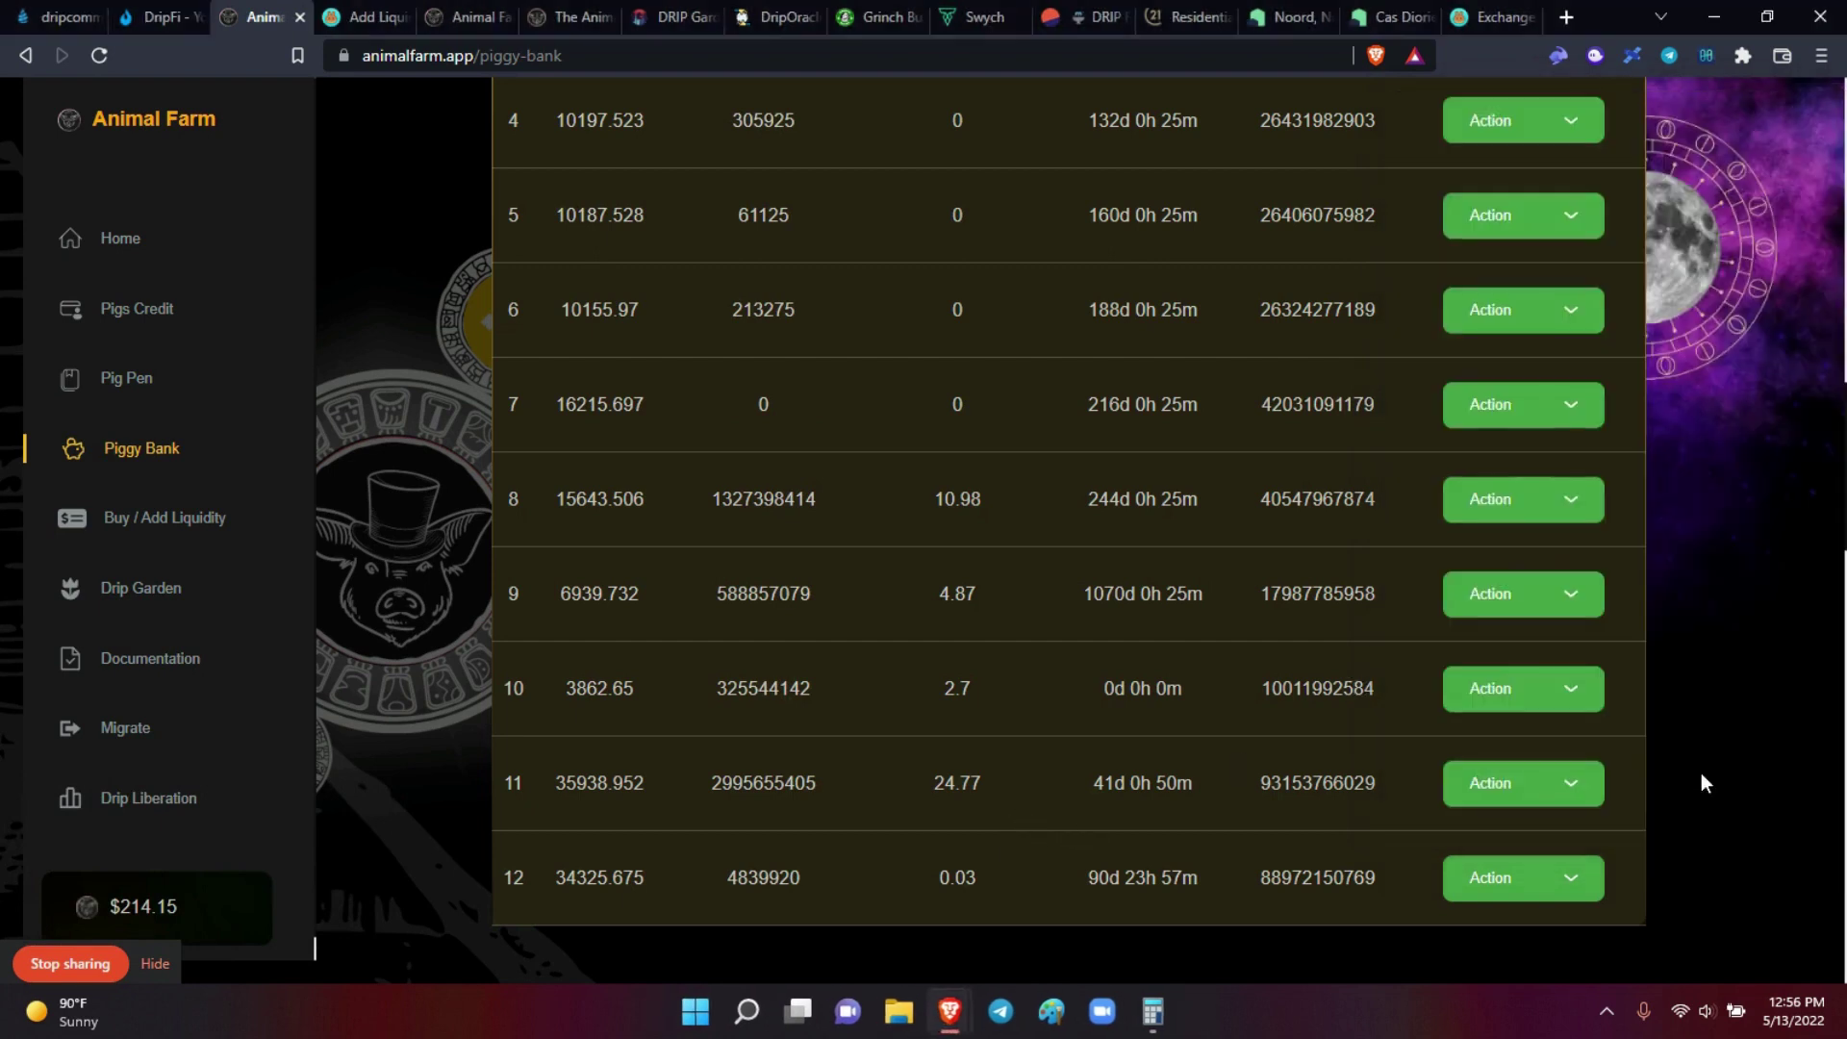
click(1574, 605)
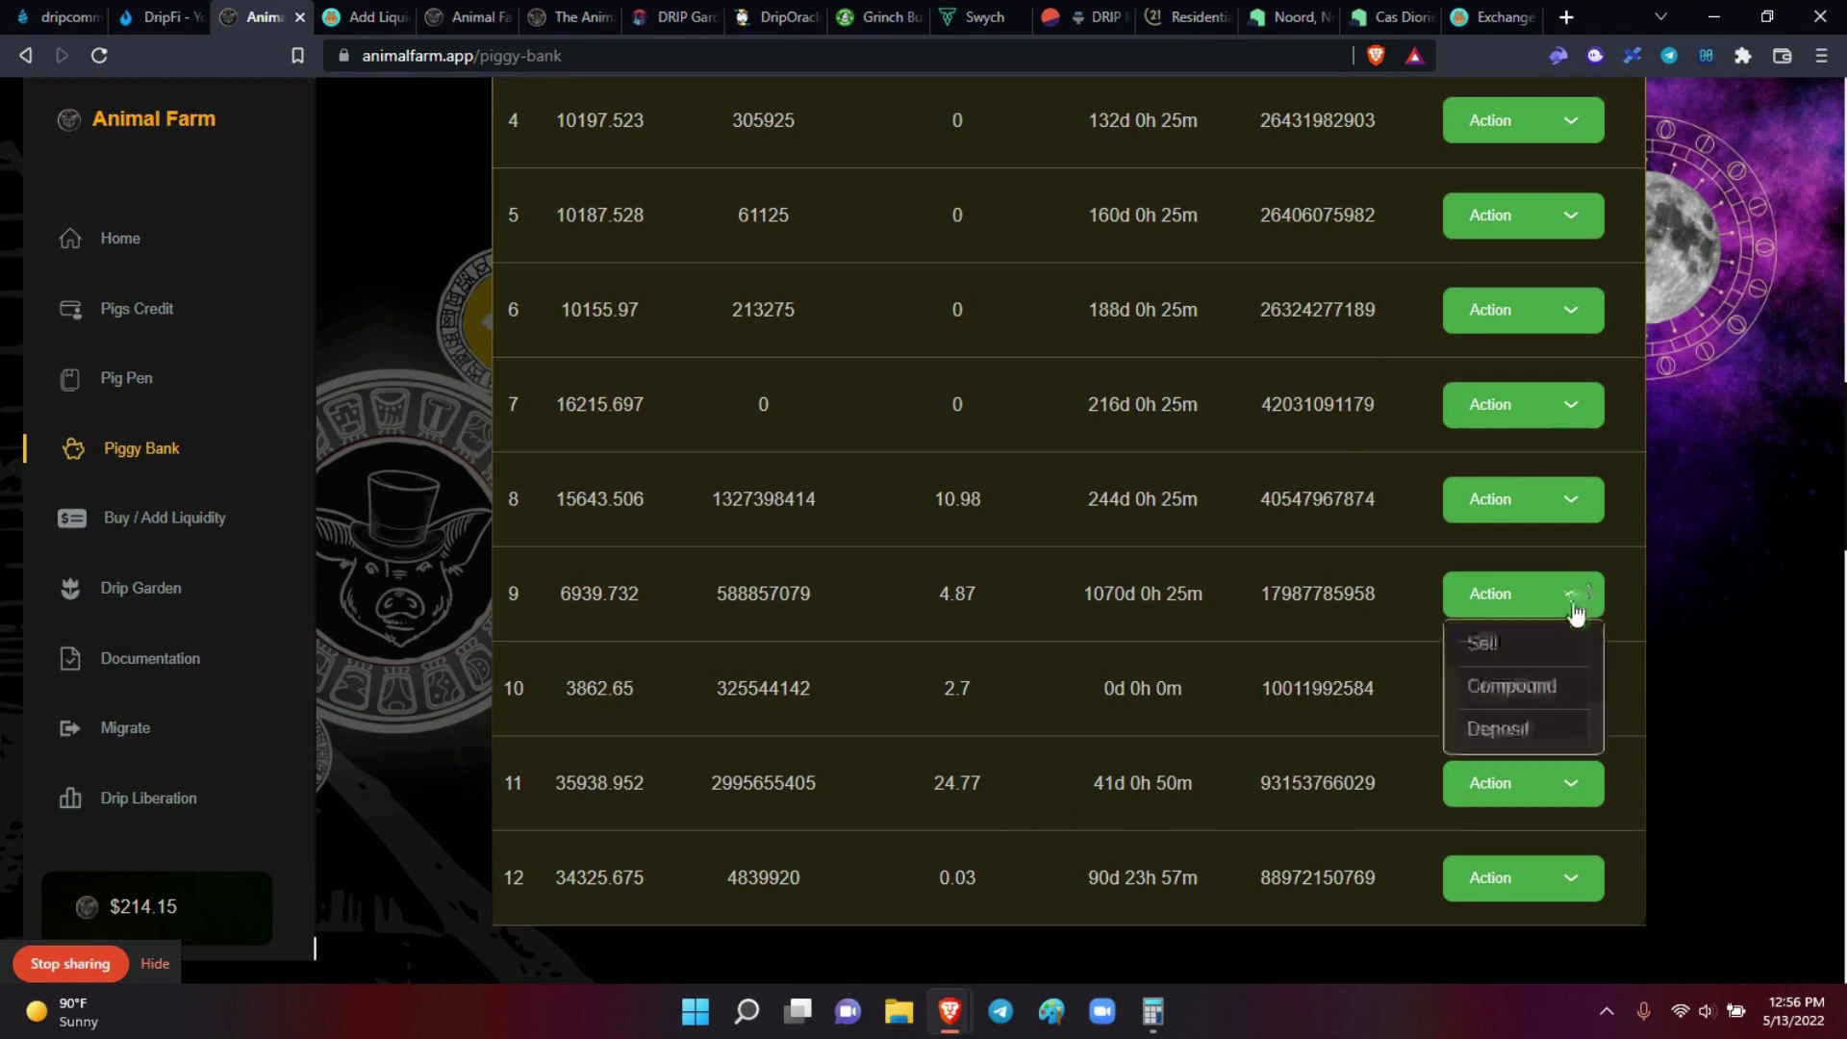
click(1543, 686)
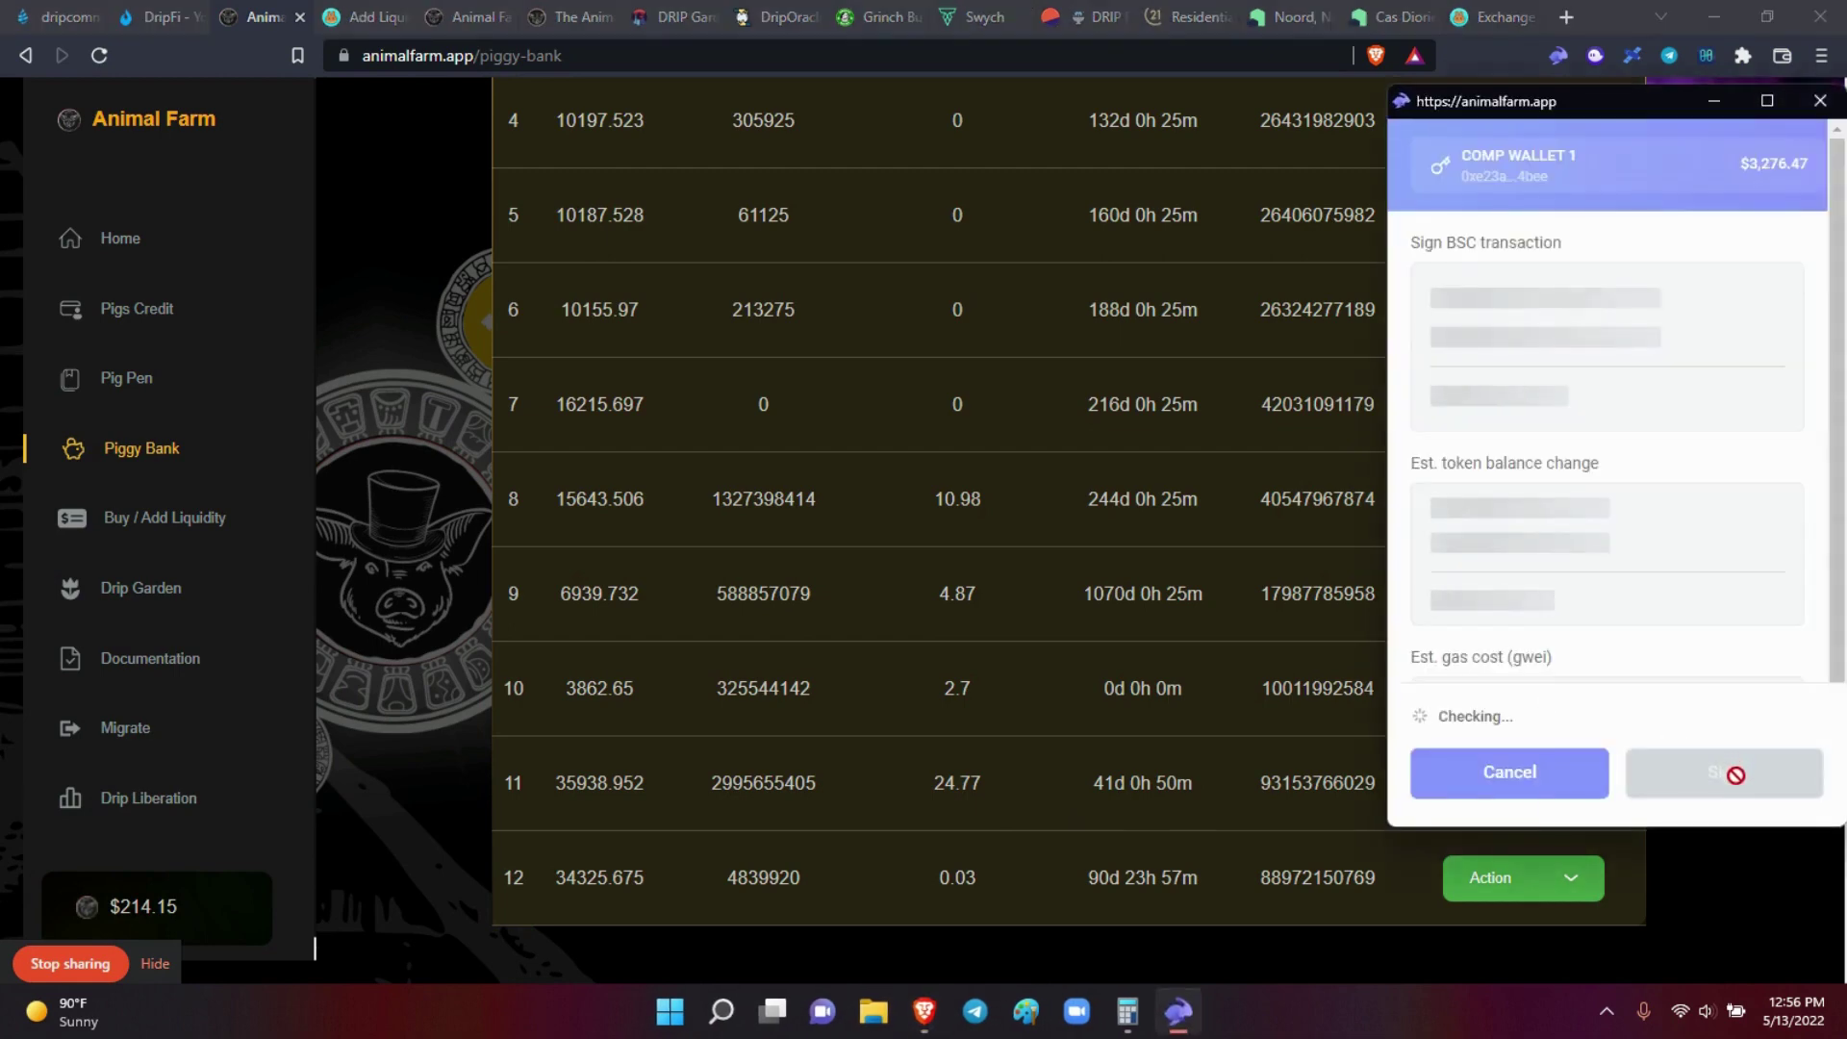
click(1725, 773)
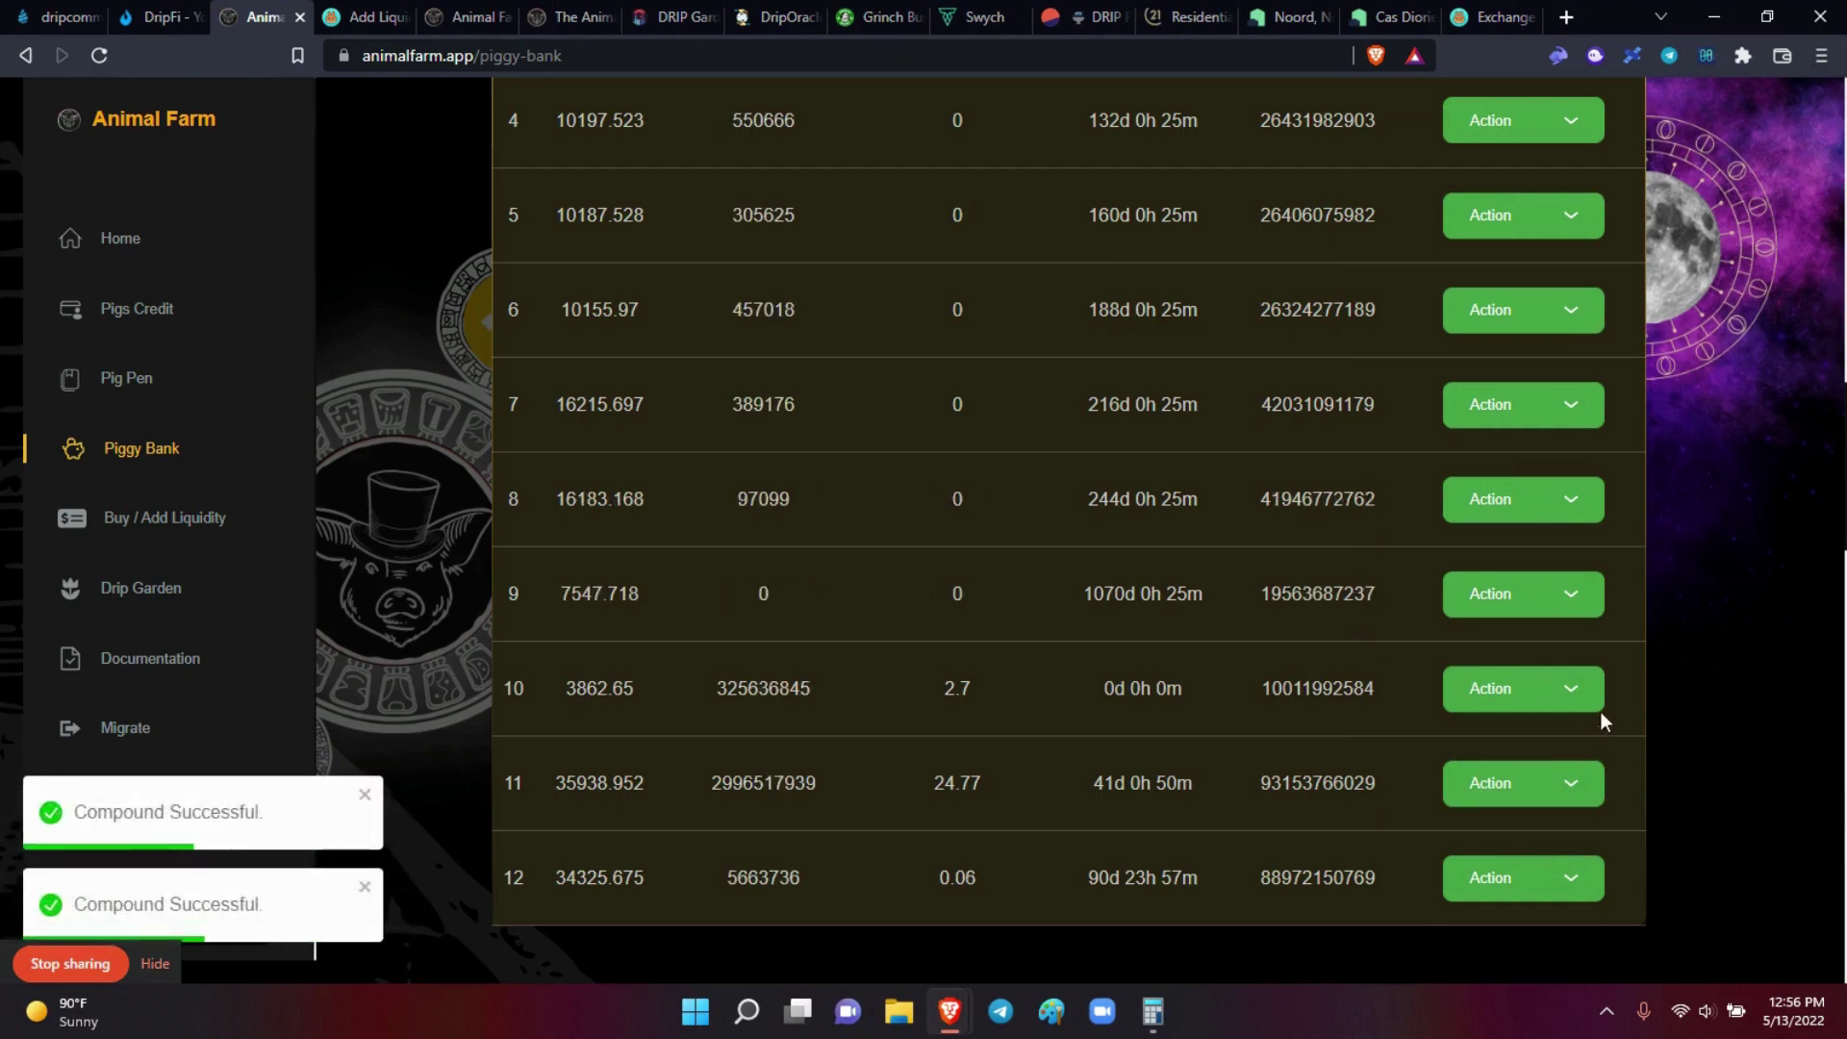
Step: Leave stake 10 for now and compound stake 11, signing the transaction
click(1572, 702)
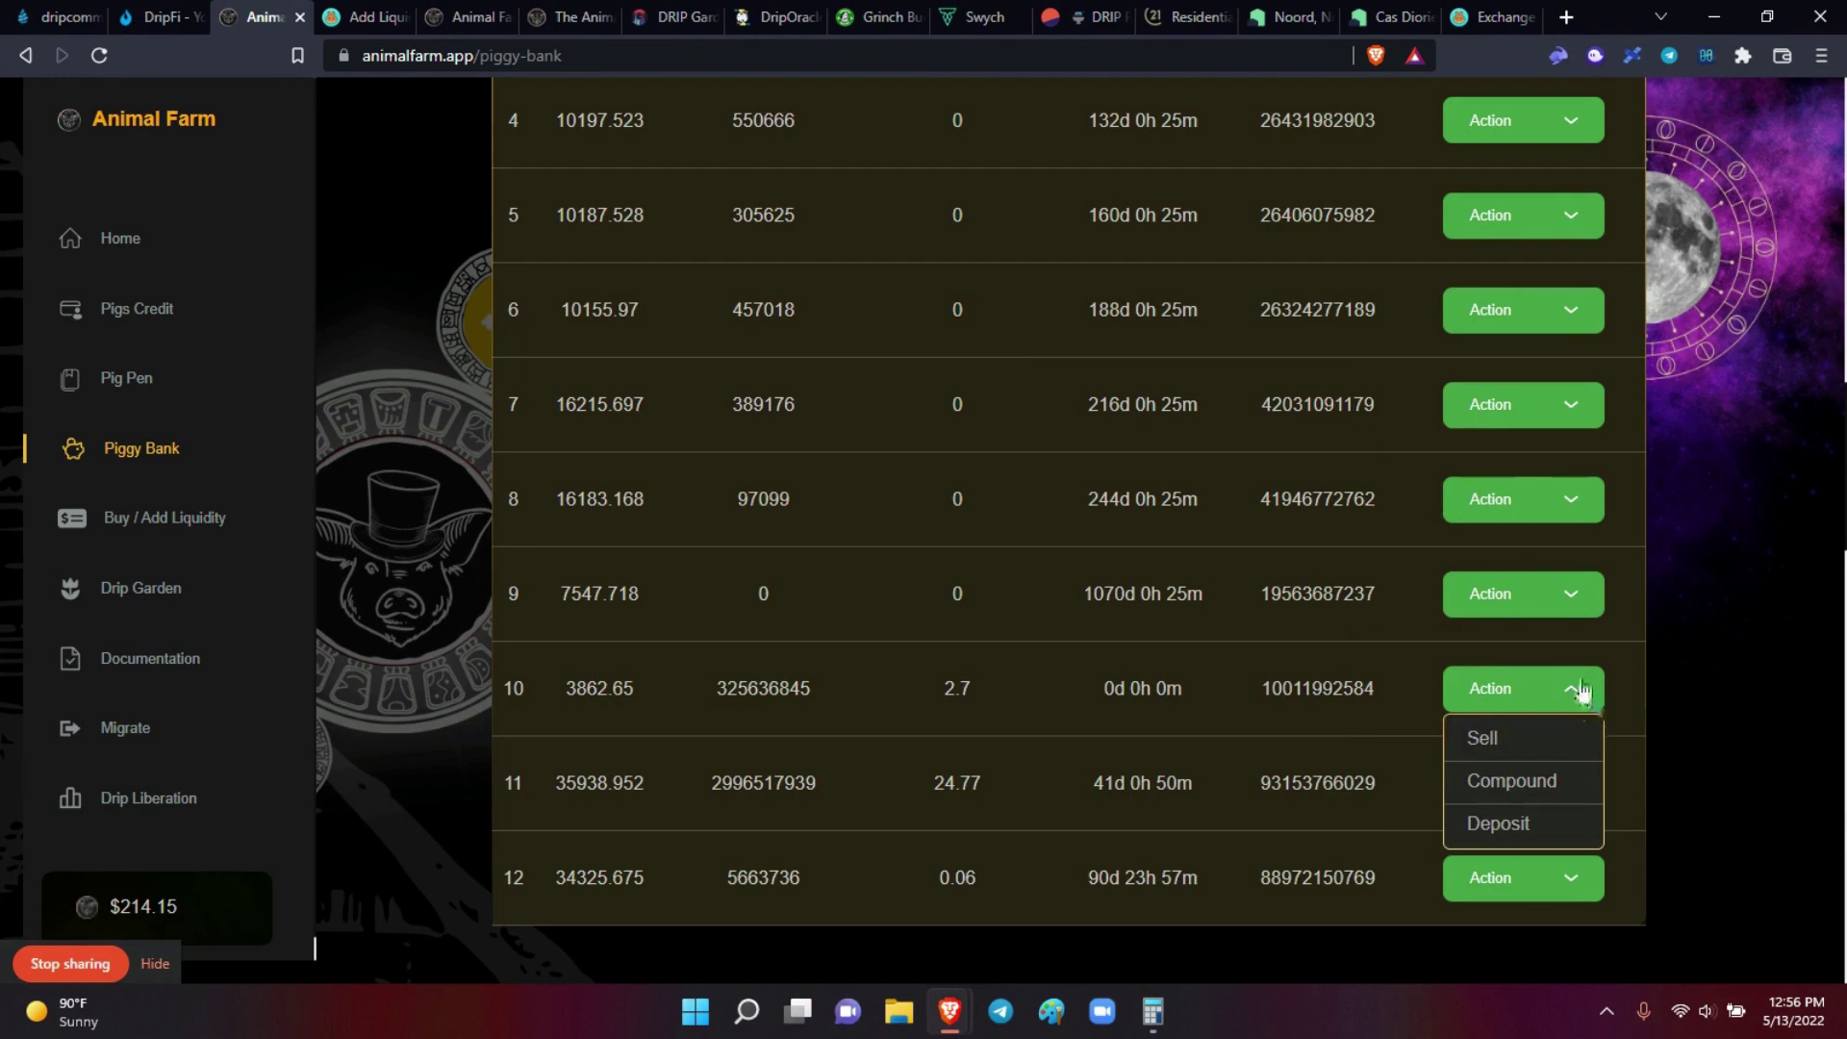
click(1582, 695)
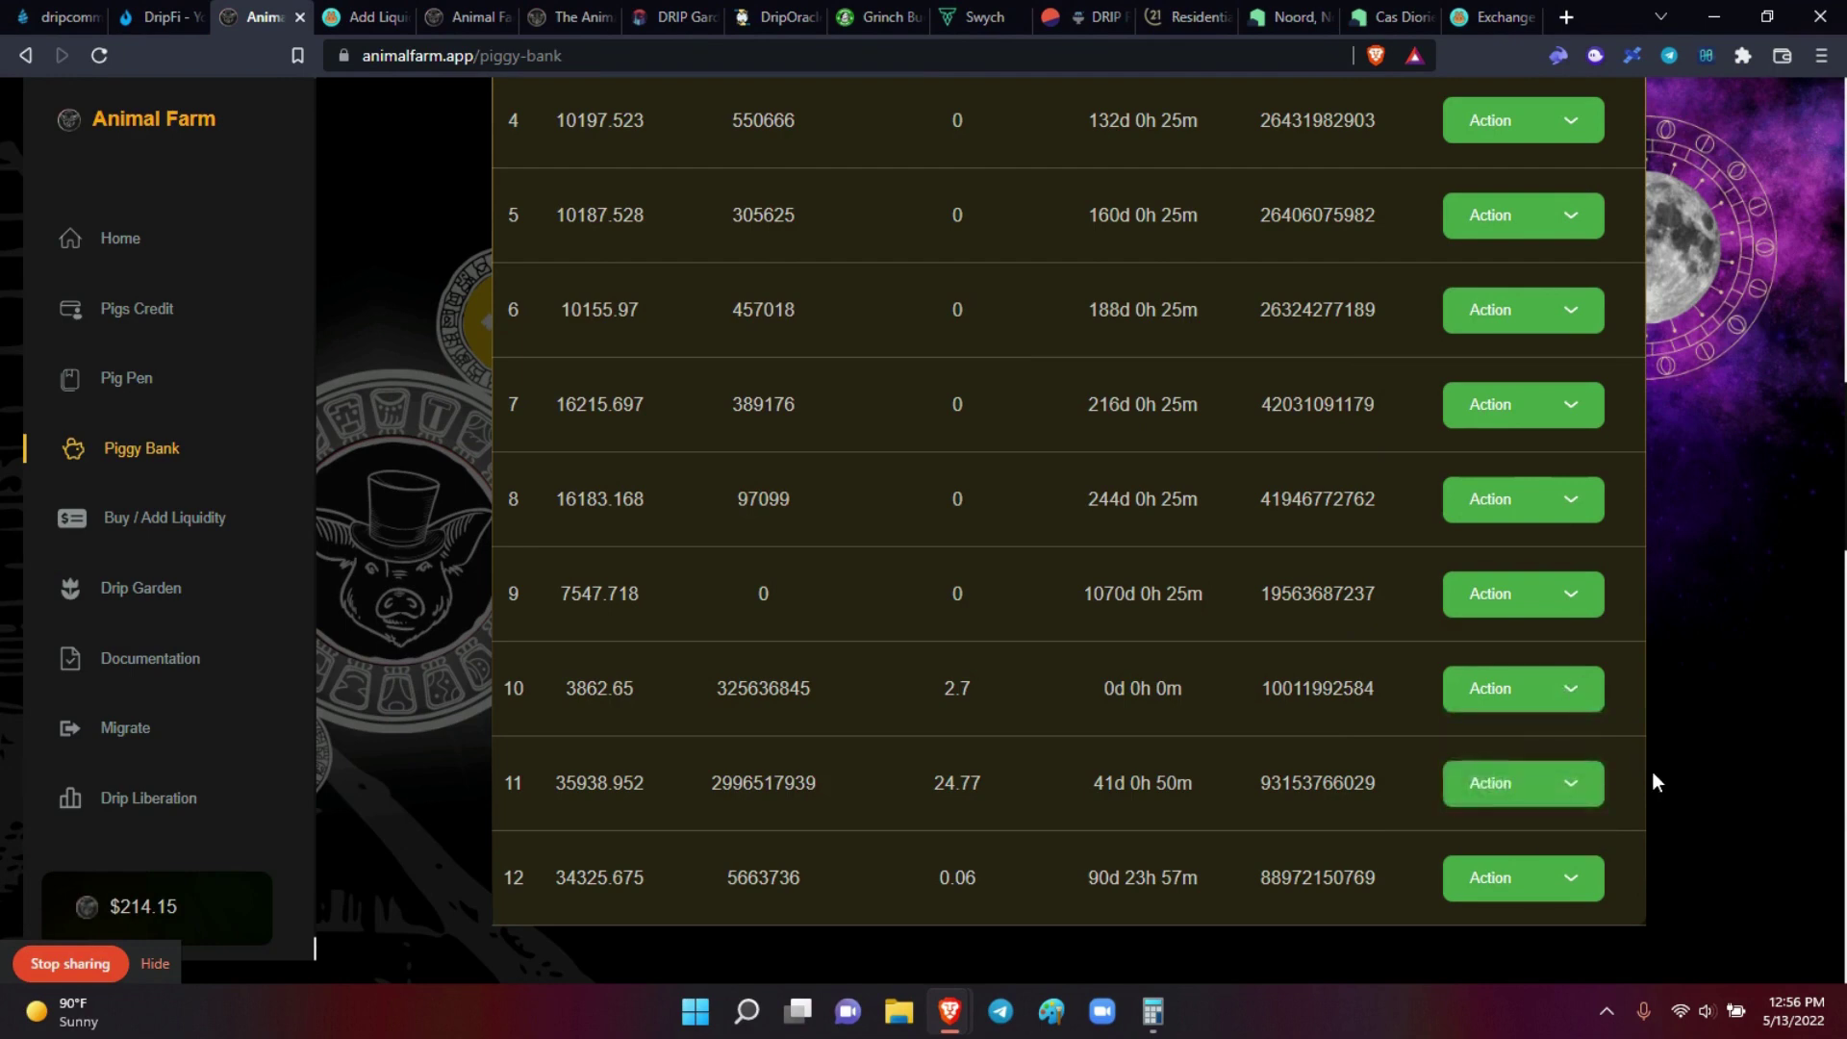
click(1576, 784)
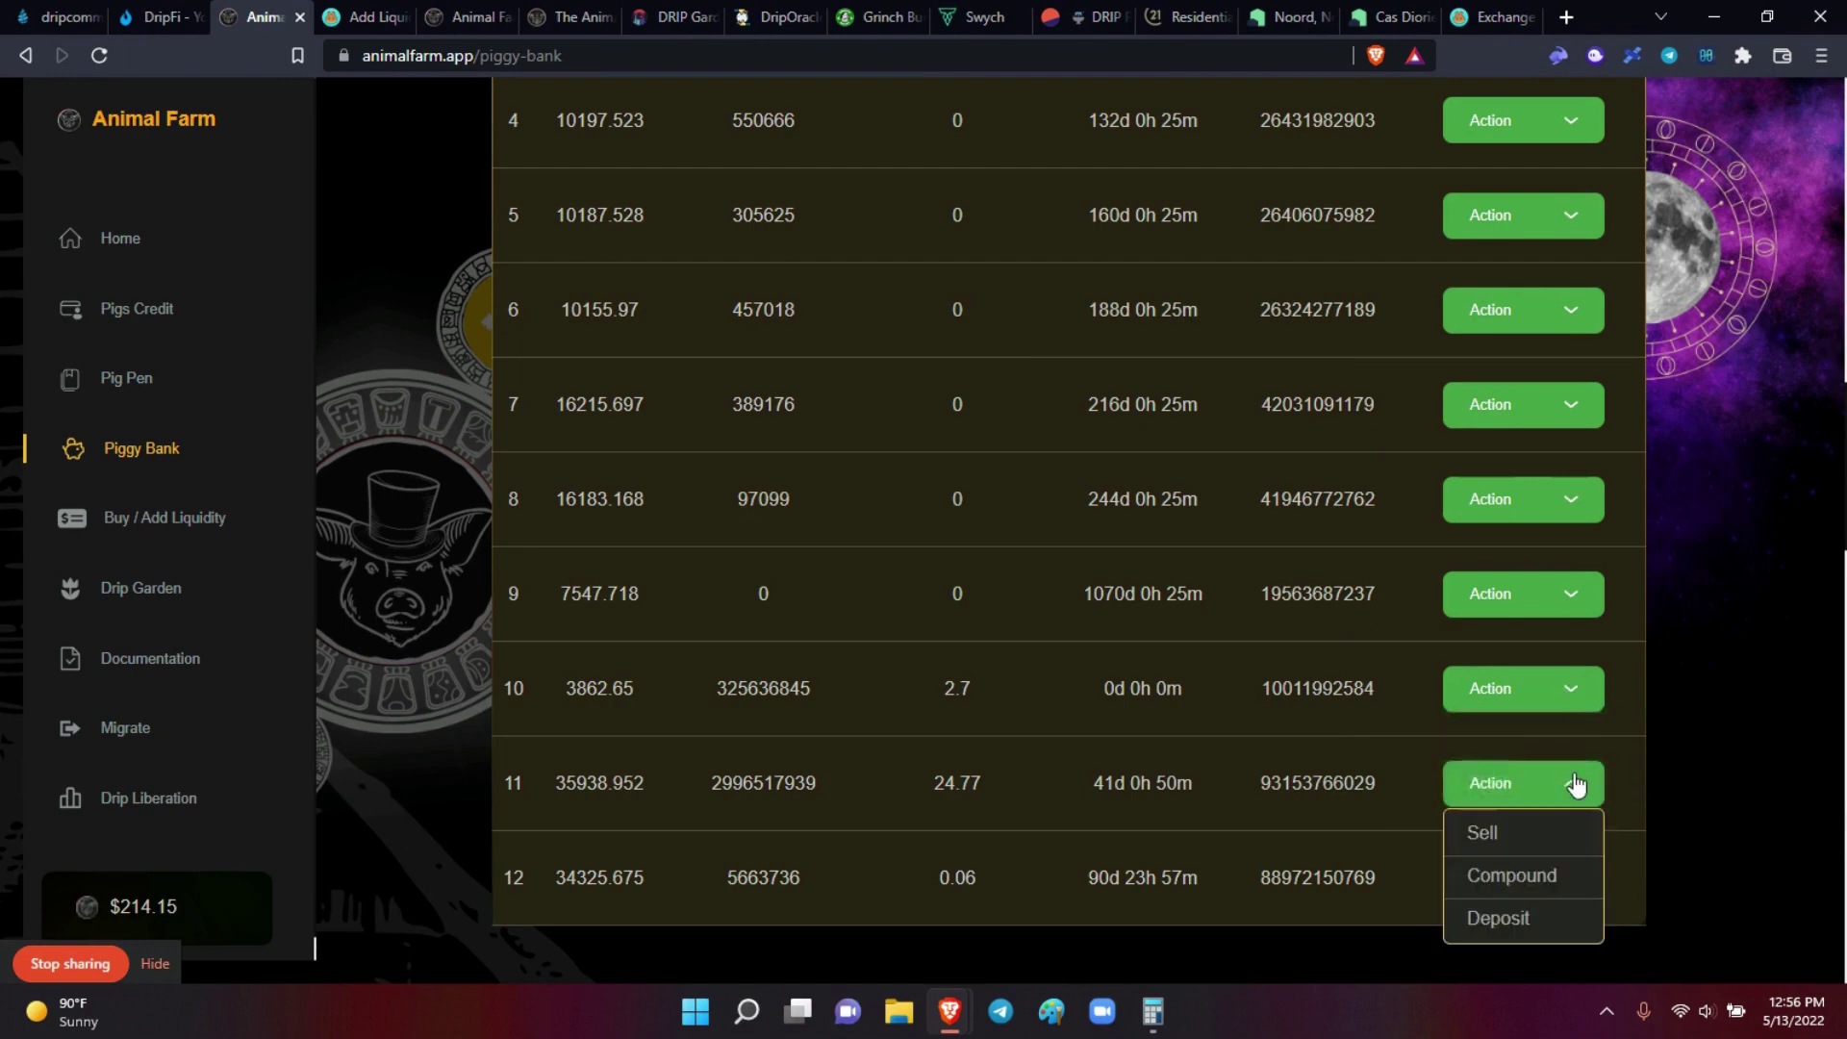
click(1512, 876)
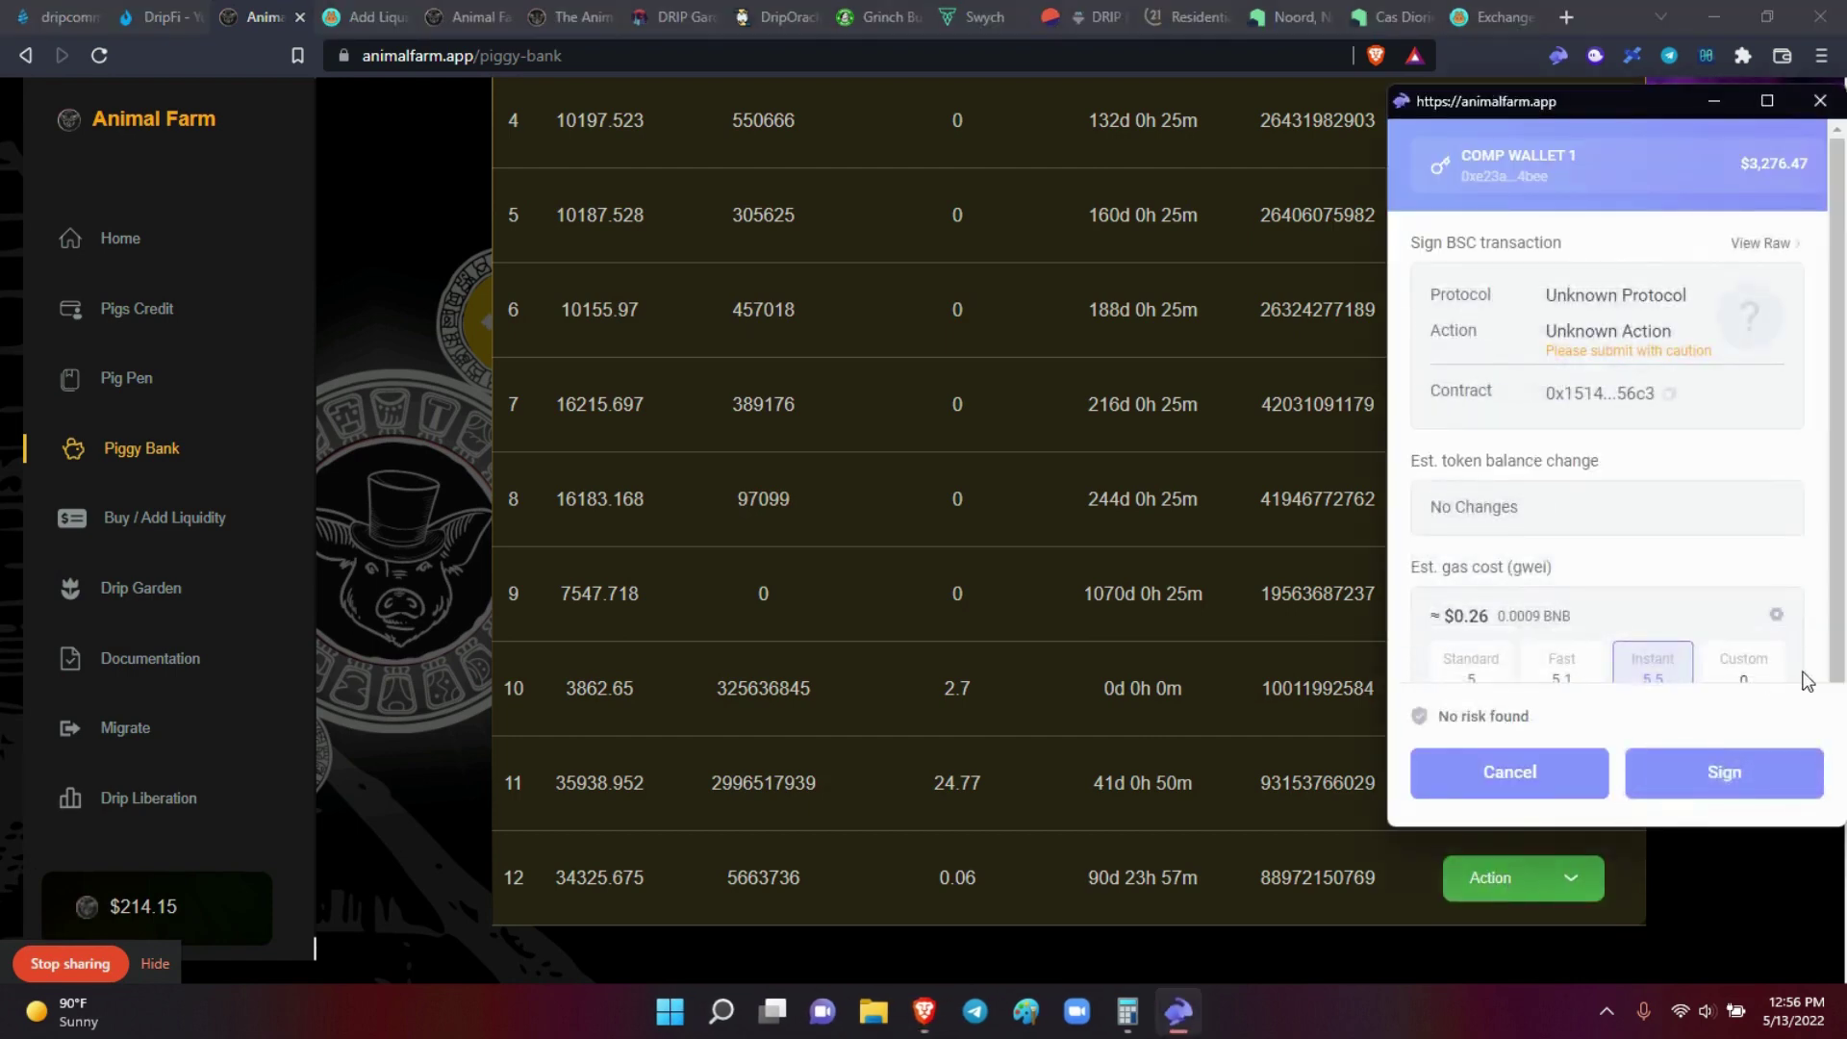
click(1743, 768)
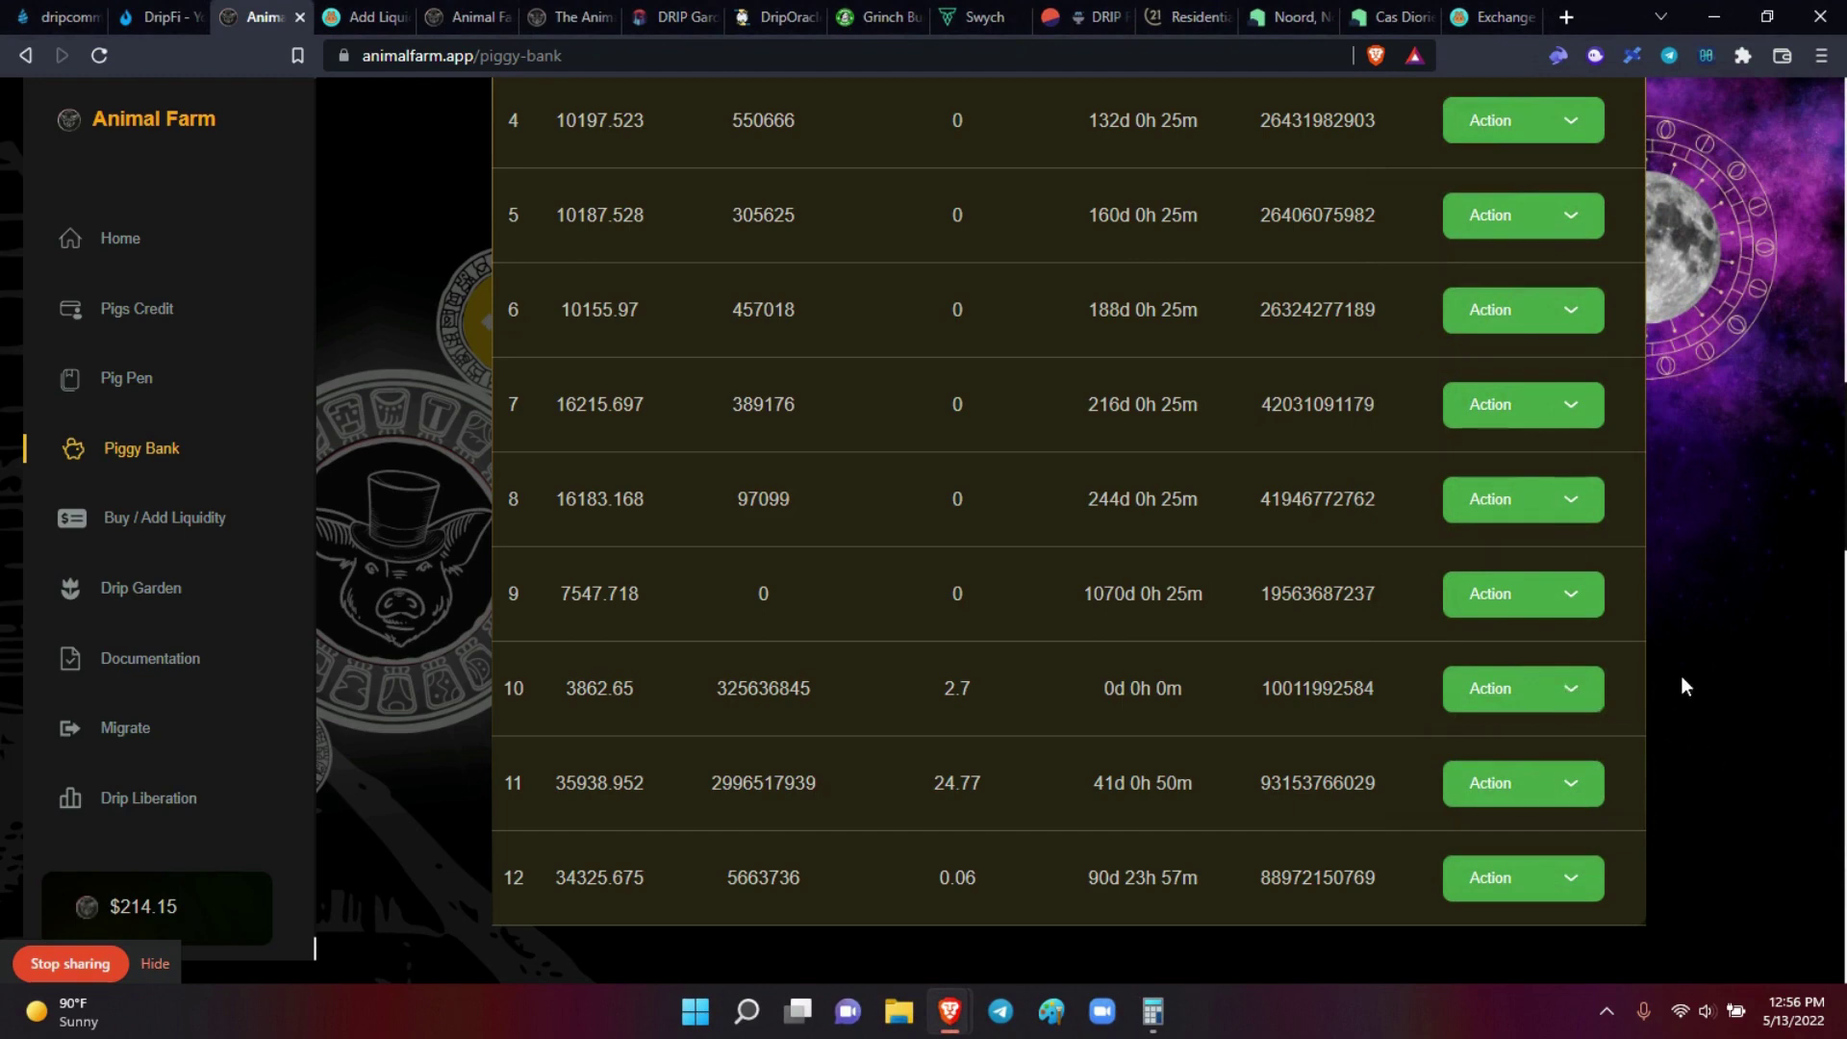
Step: Check the compounds in the wallet's Signed Tx history, then open stake 10's Action menu
click(1555, 57)
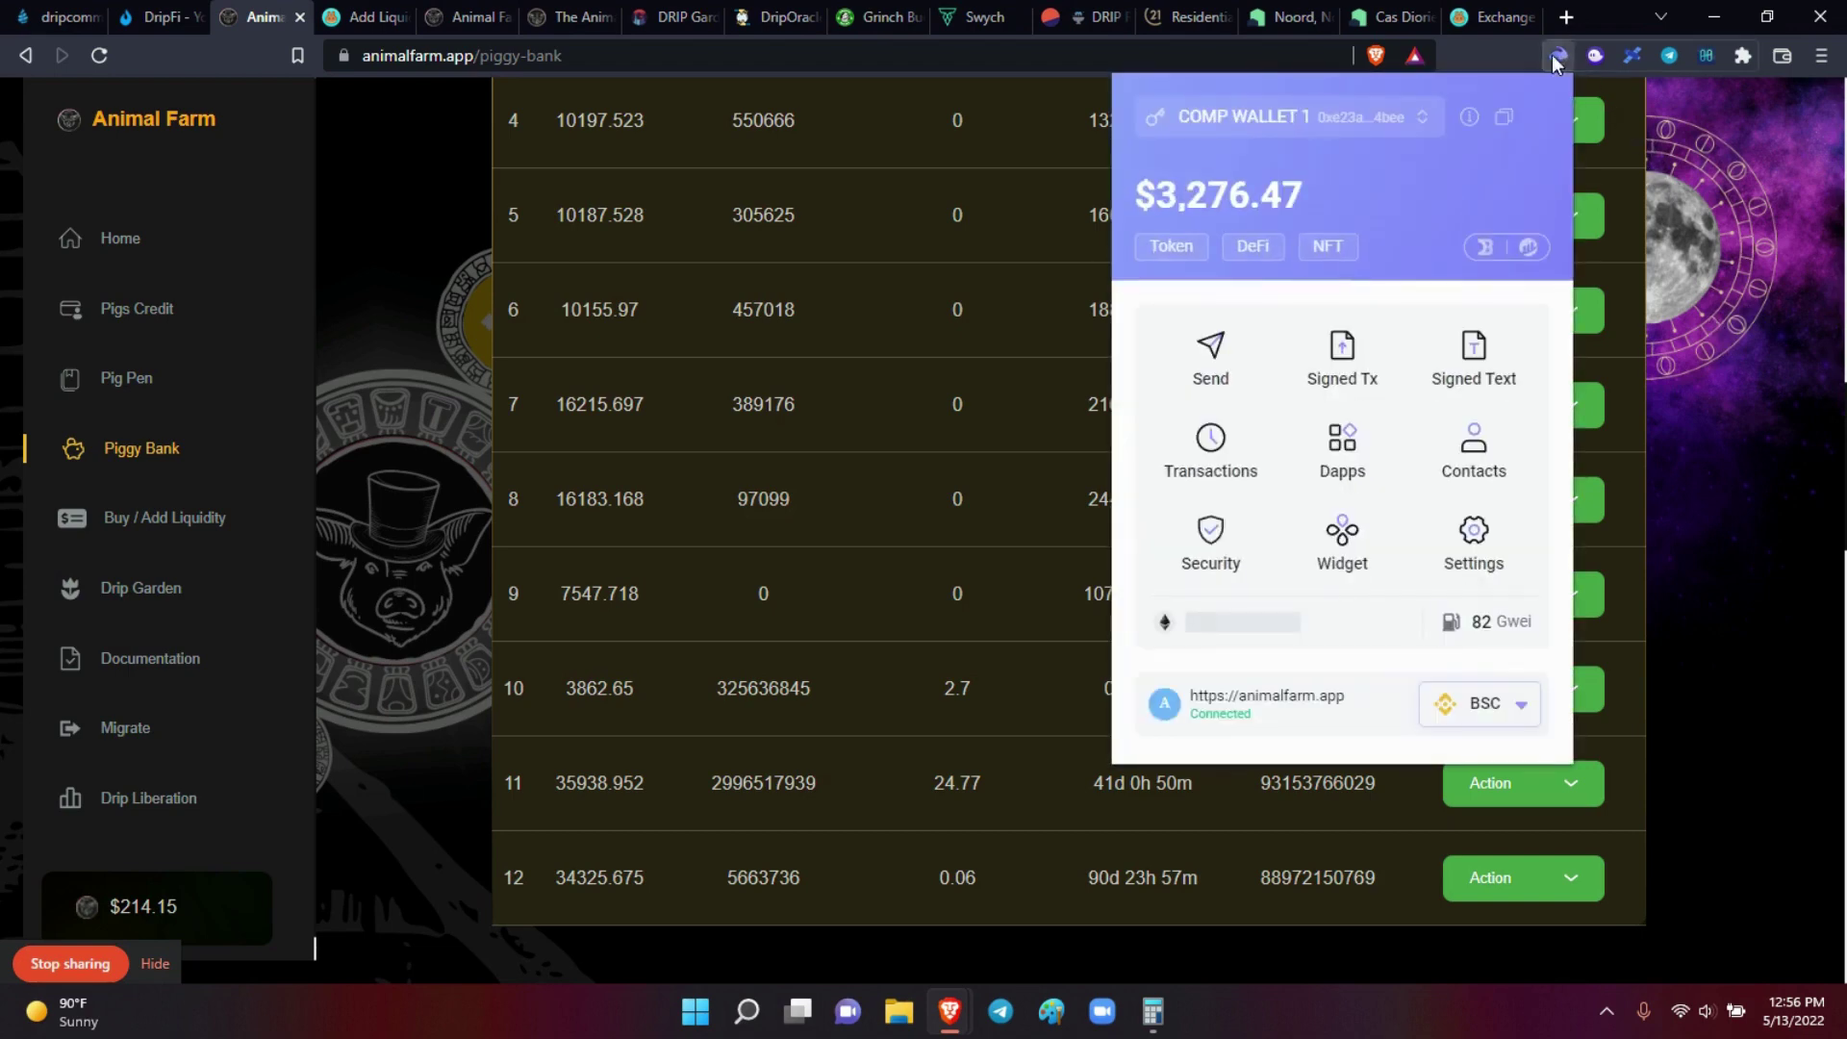
click(1347, 346)
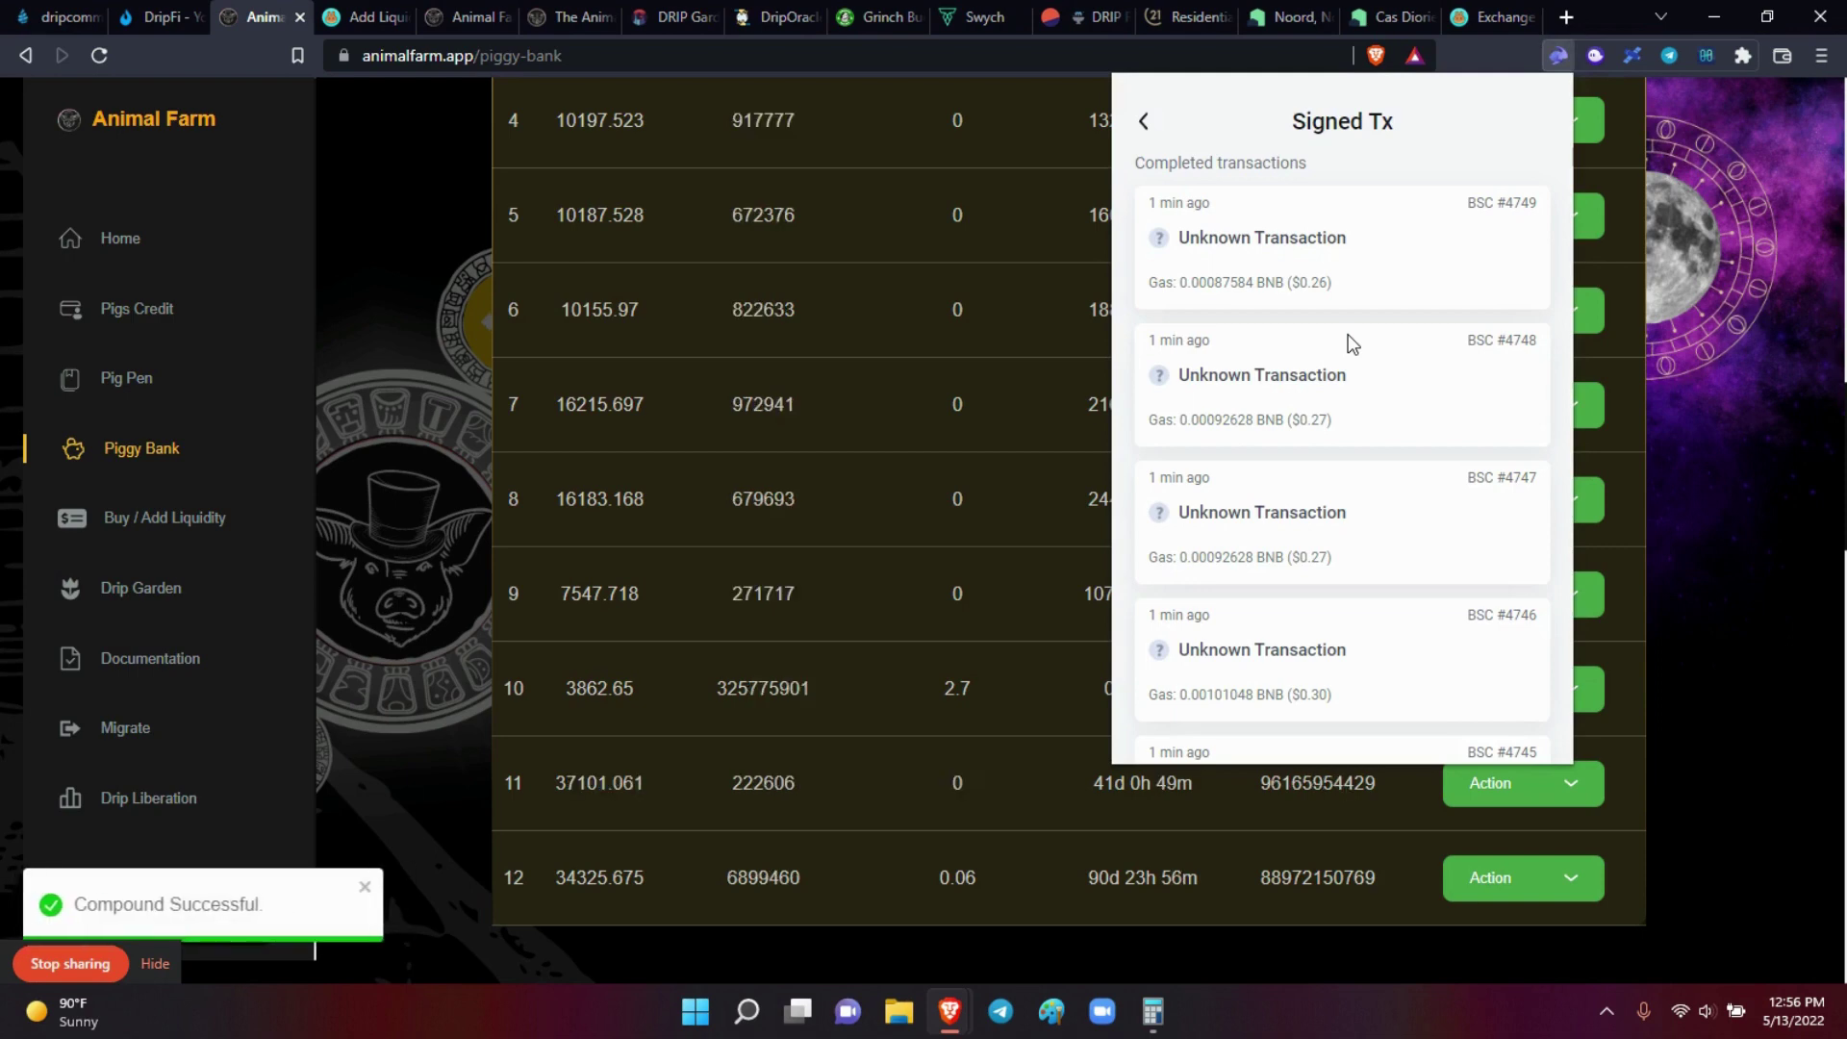
click(1717, 237)
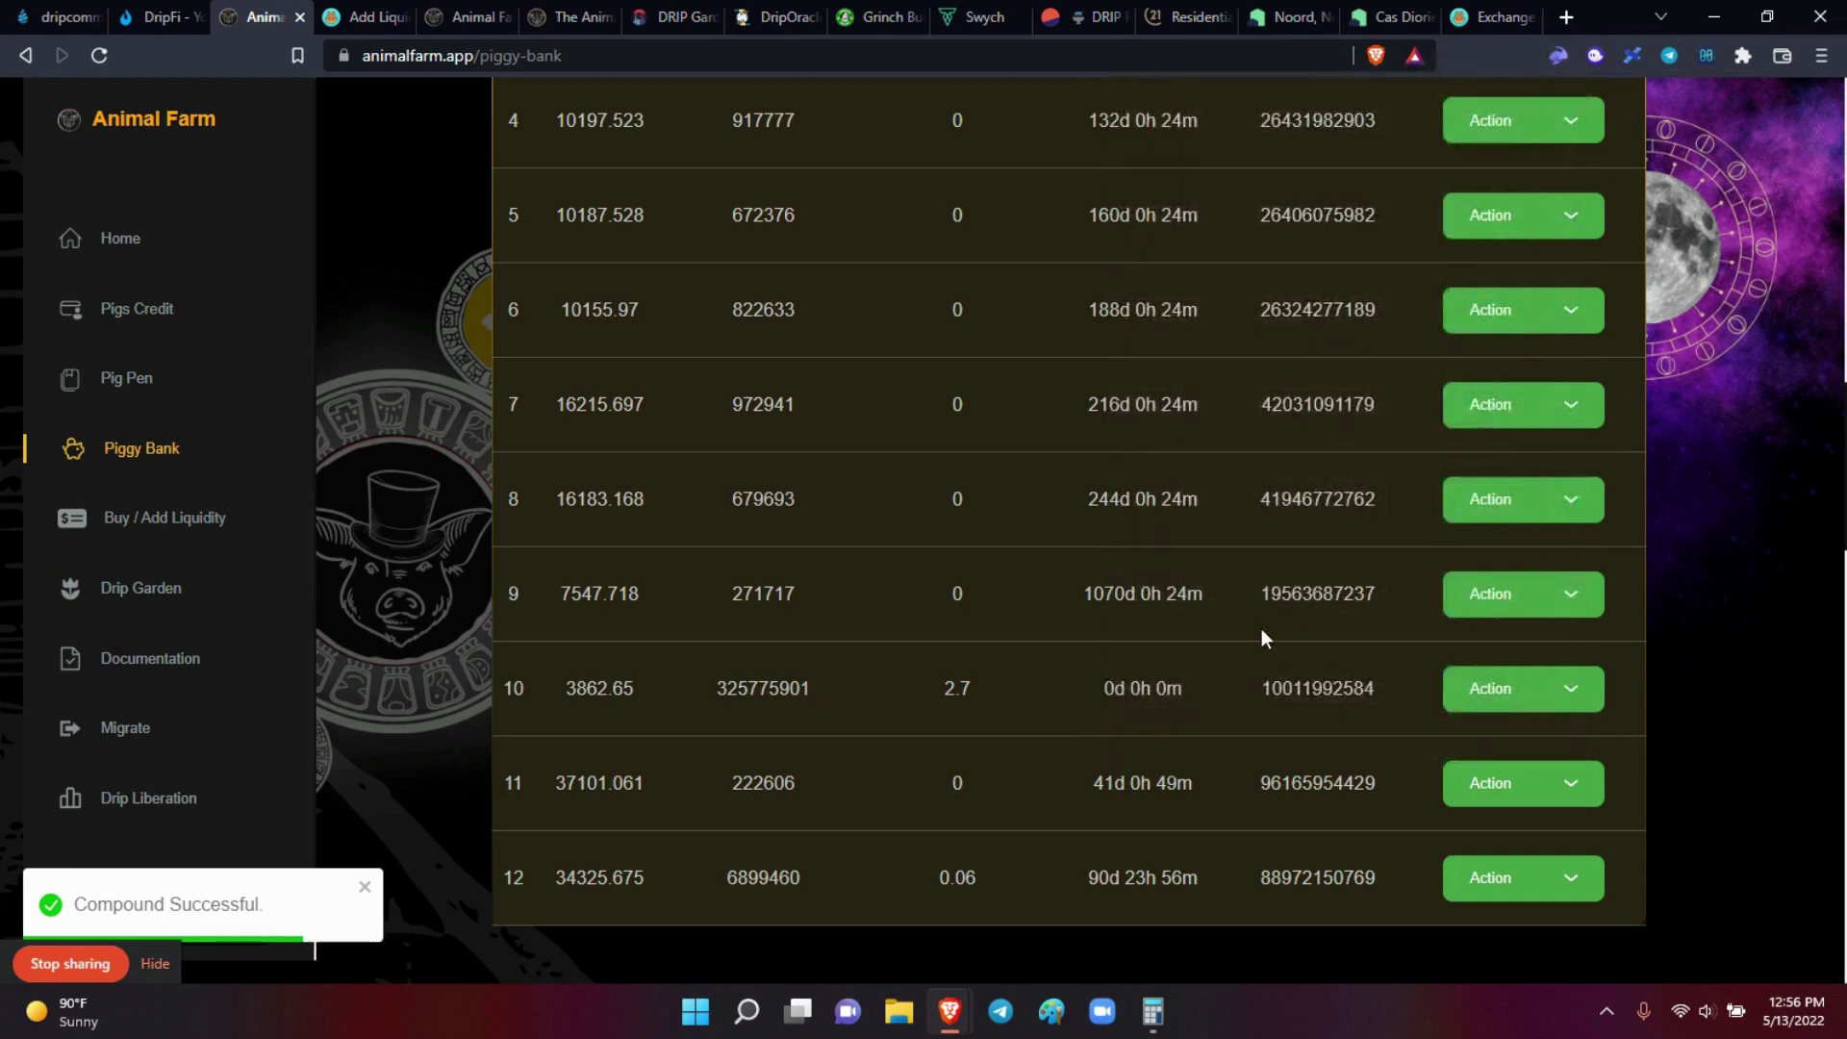
click(1576, 694)
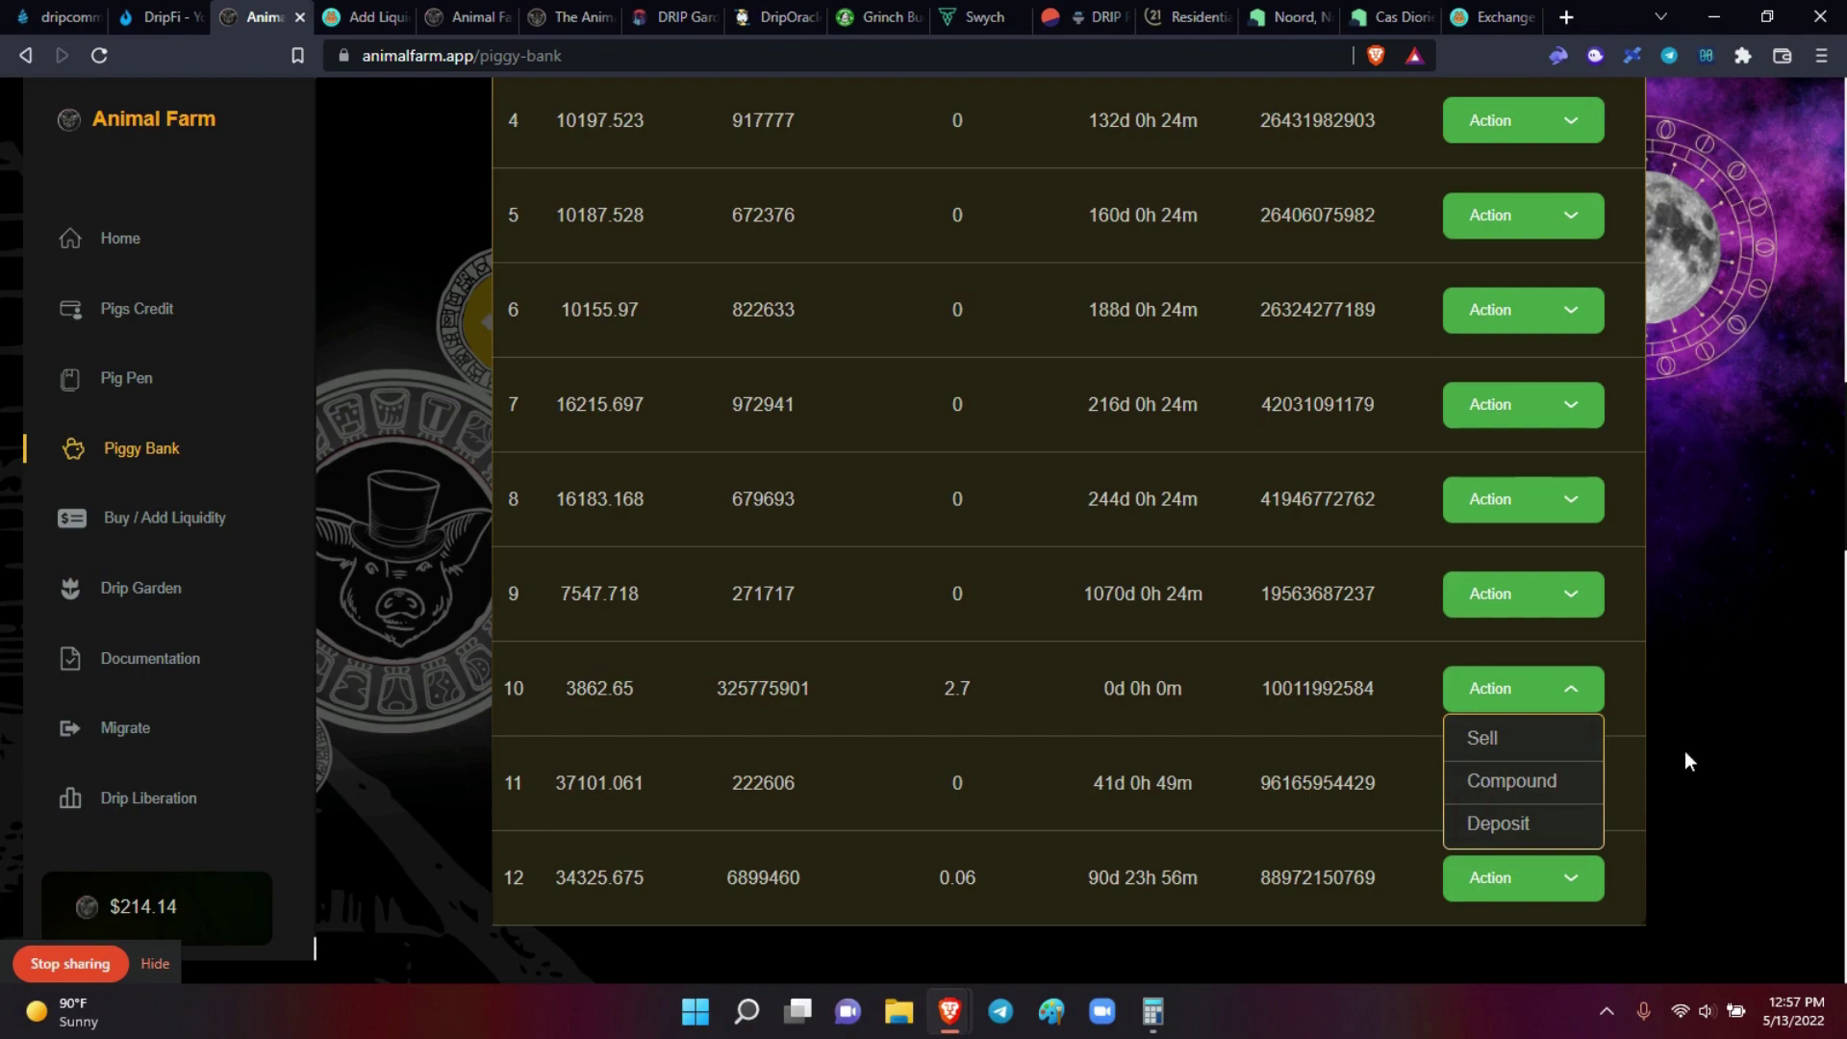
Step: Reload the page and sell stake 10, signing to return about 0.0918 Cake-LP
key(F5)
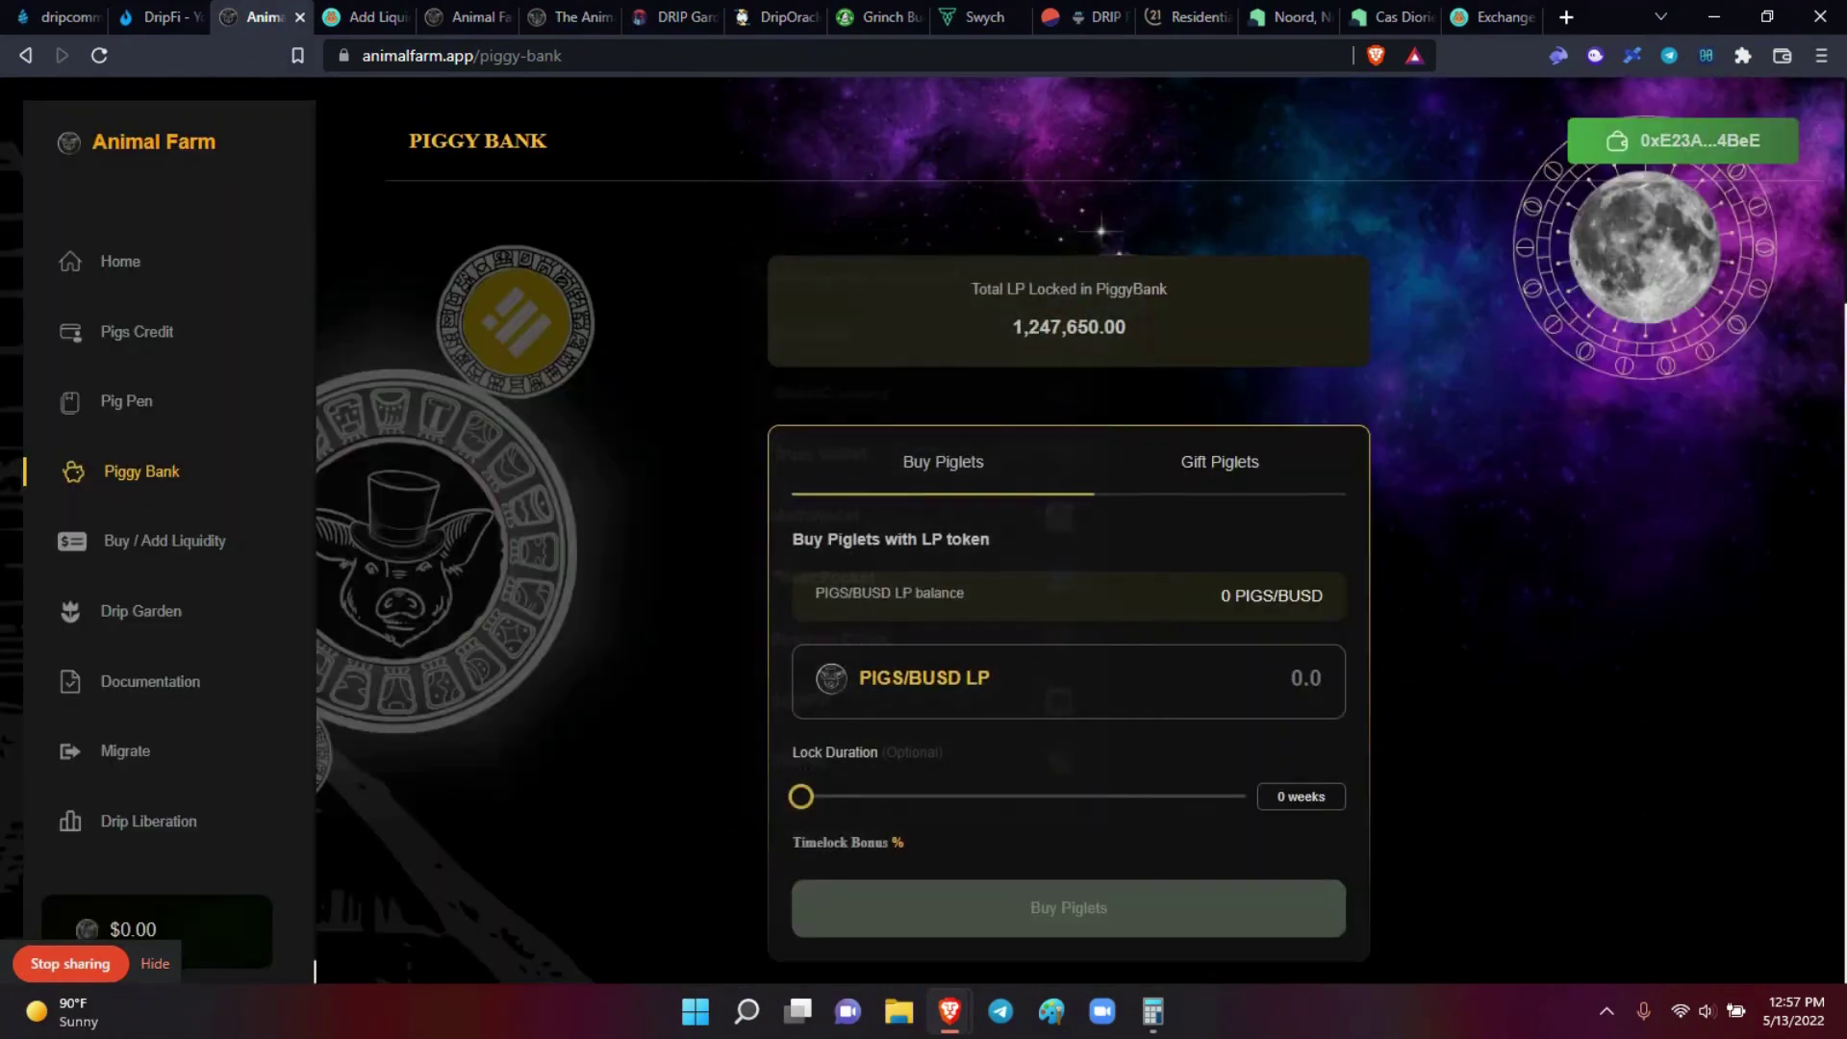
scroll(1068, 529, down, 15)
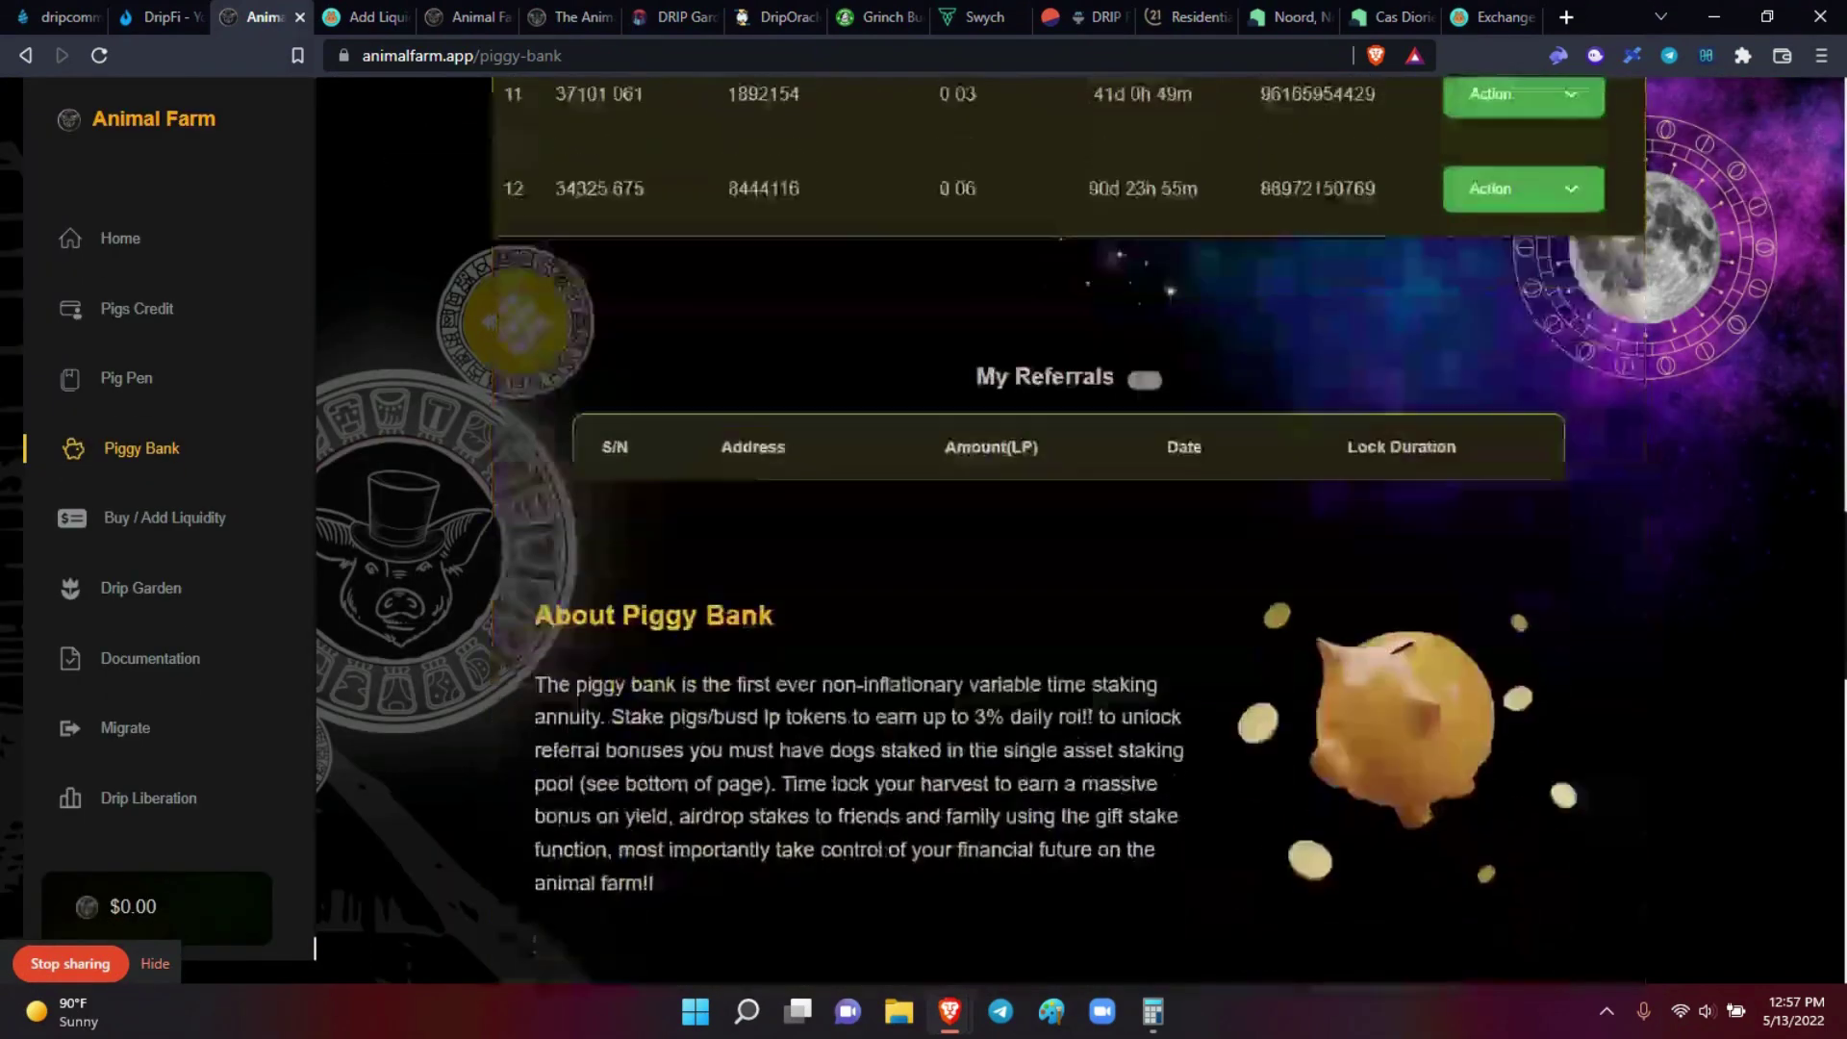
scroll(1067, 529, up, 4)
scroll(1068, 529, up, 3)
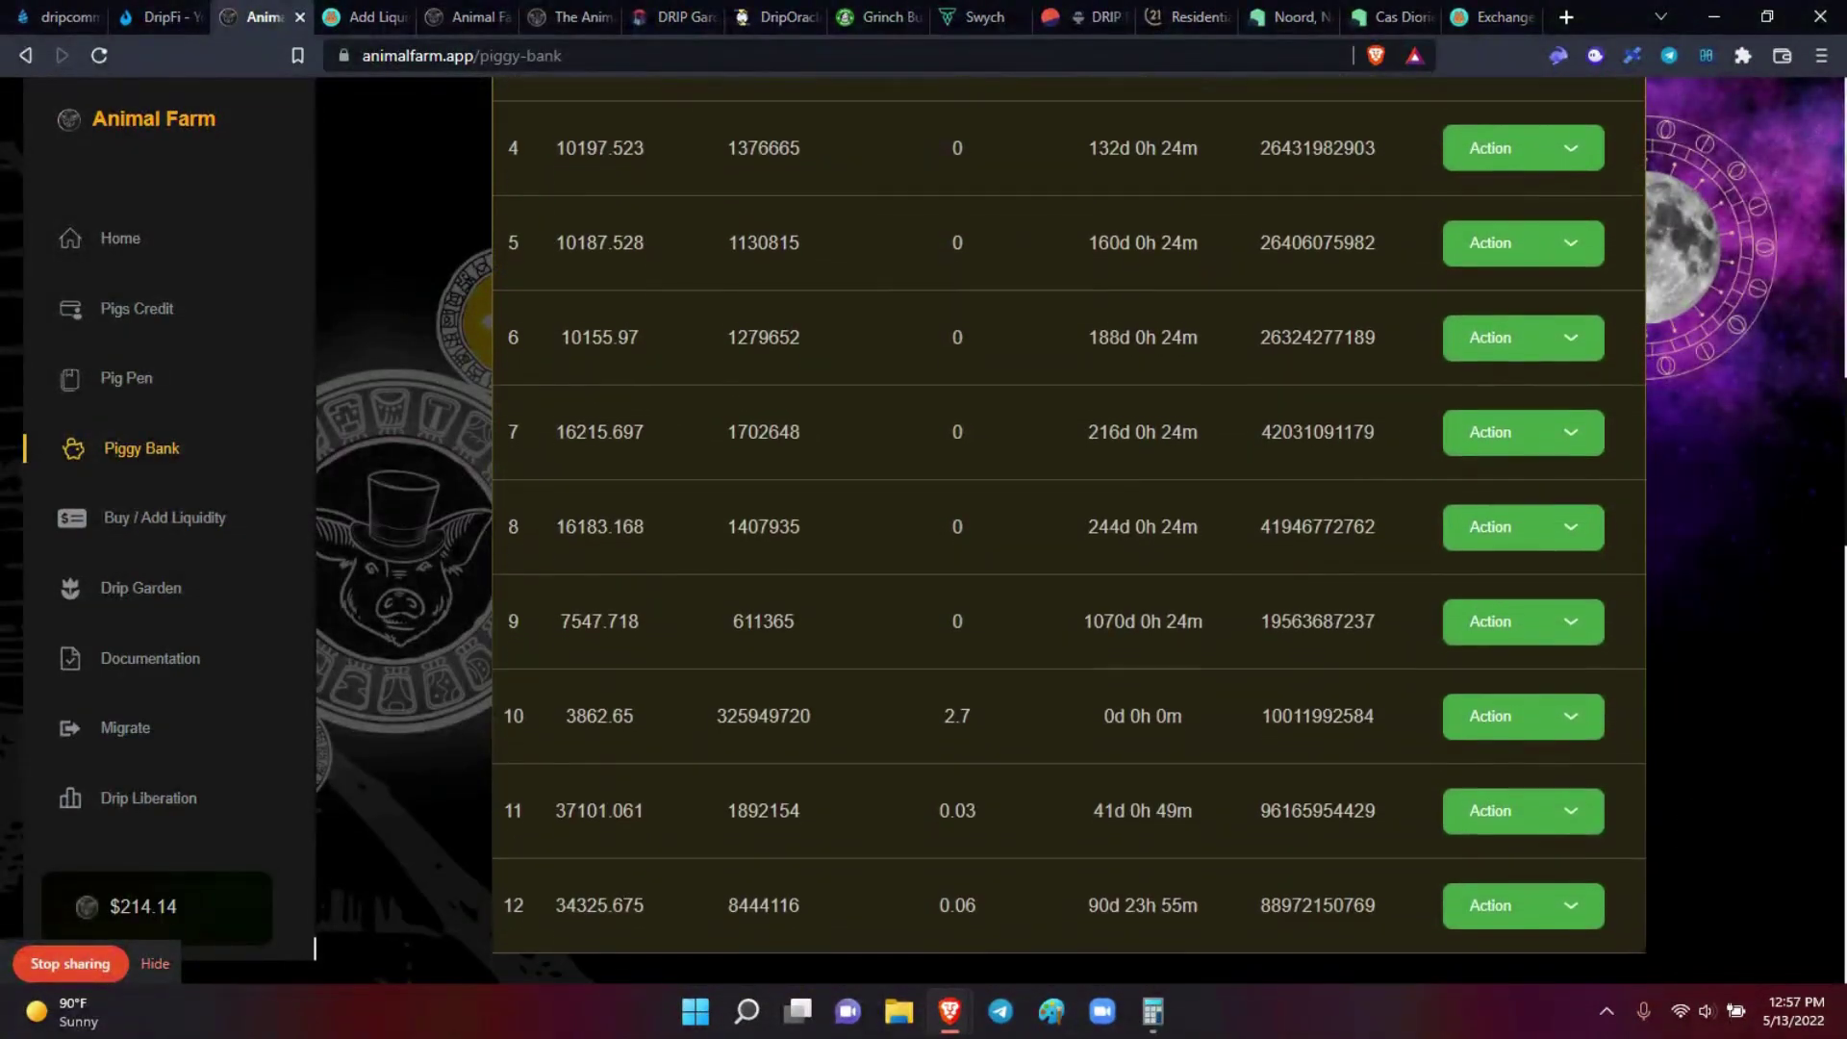
click(1522, 706)
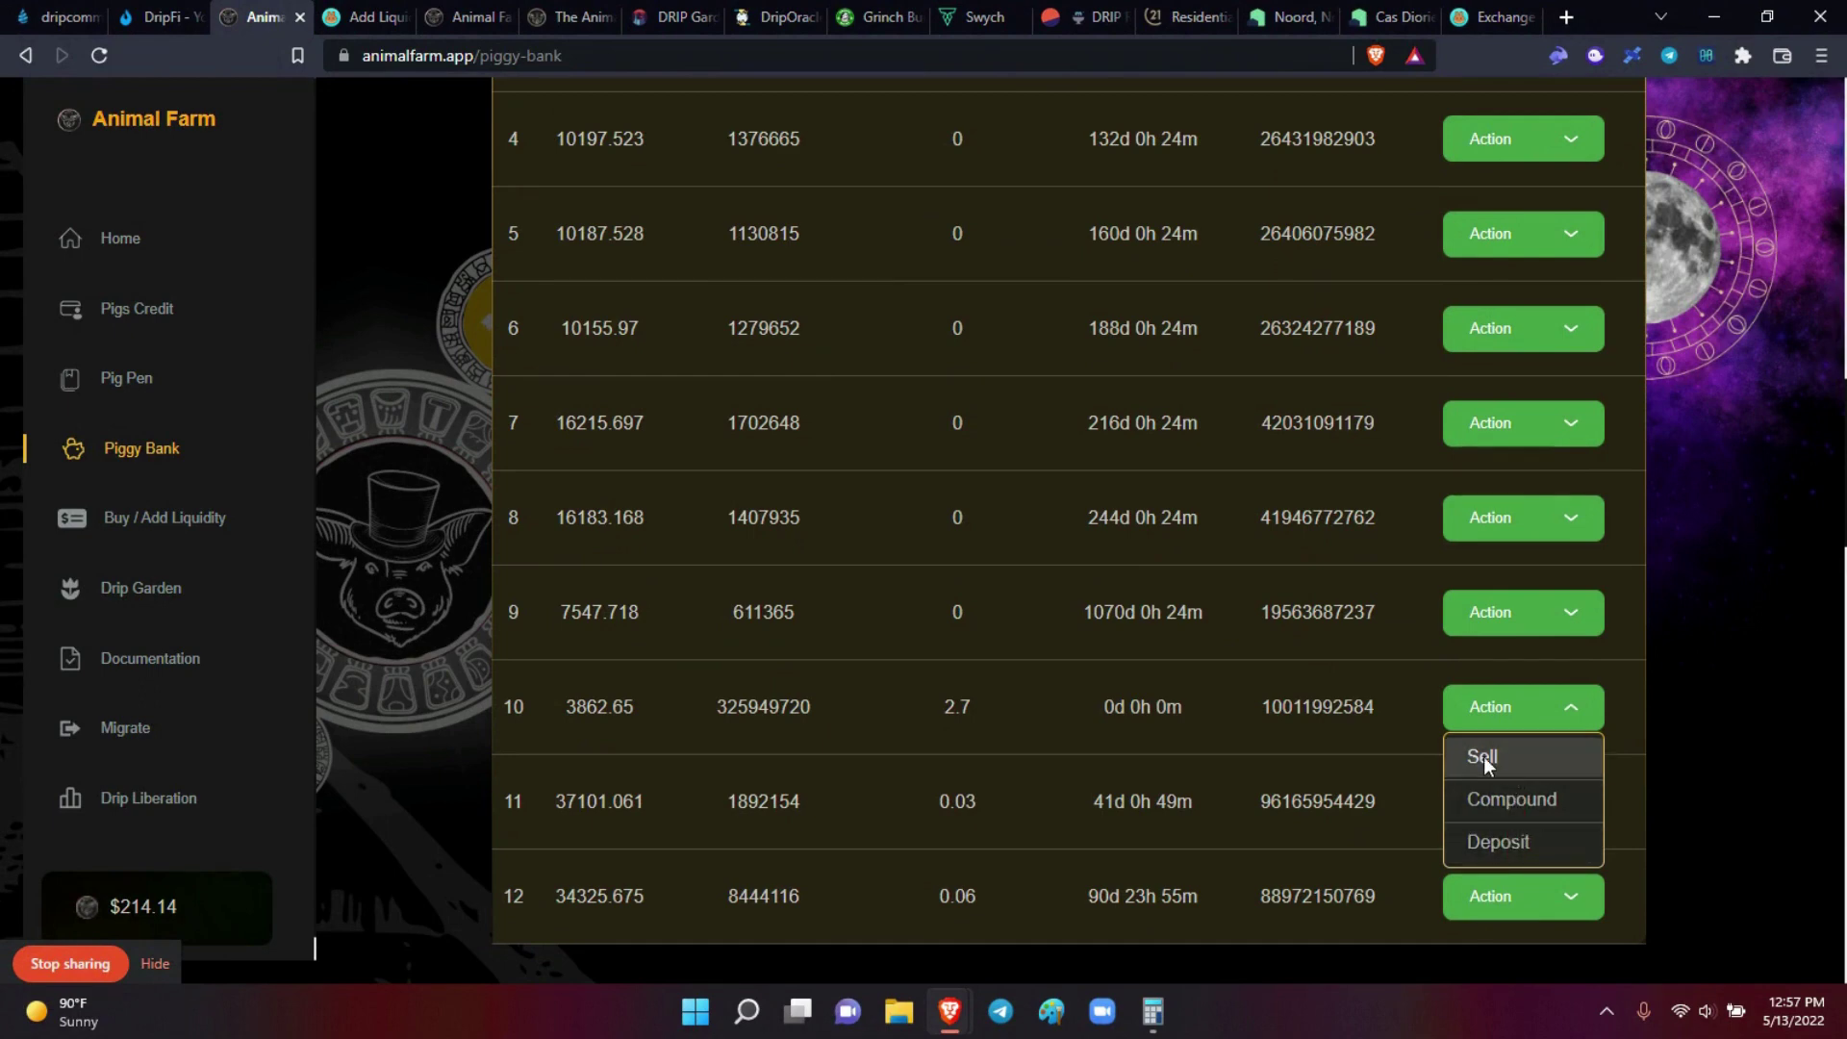
click(1539, 759)
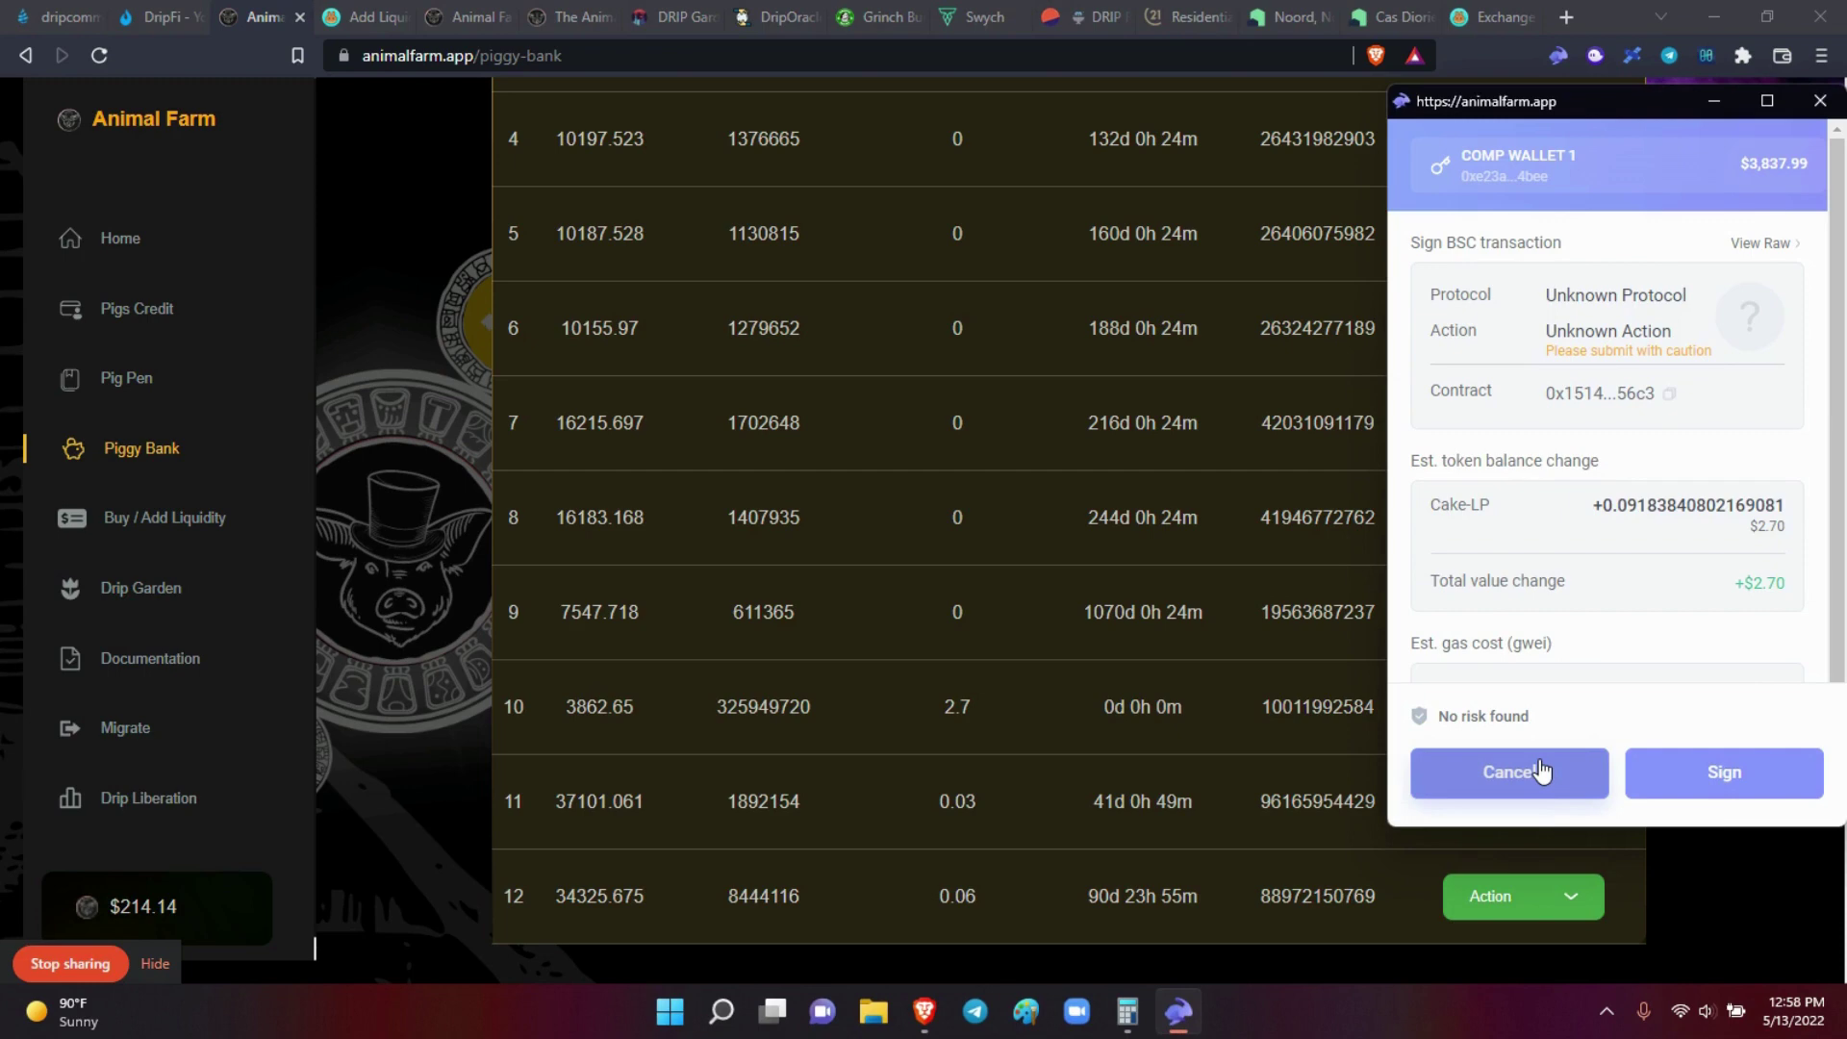
click(1735, 779)
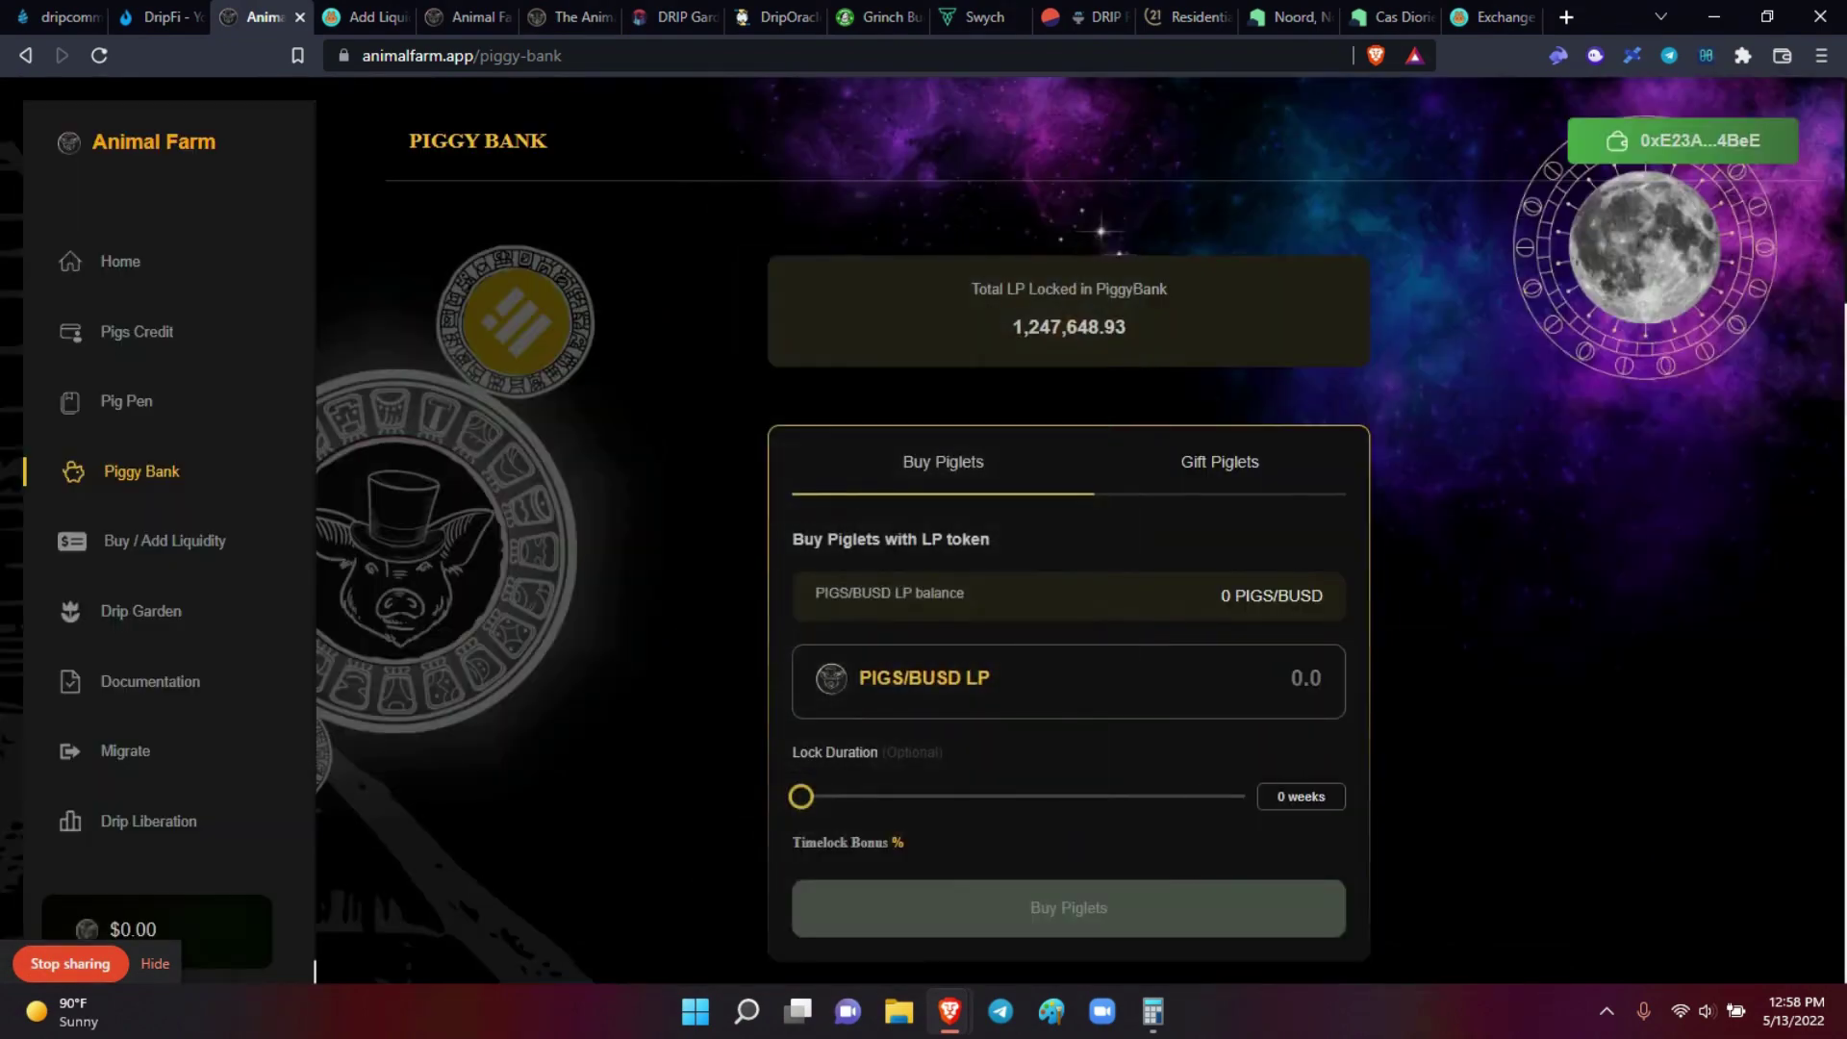
scroll(1068, 520, down, 20)
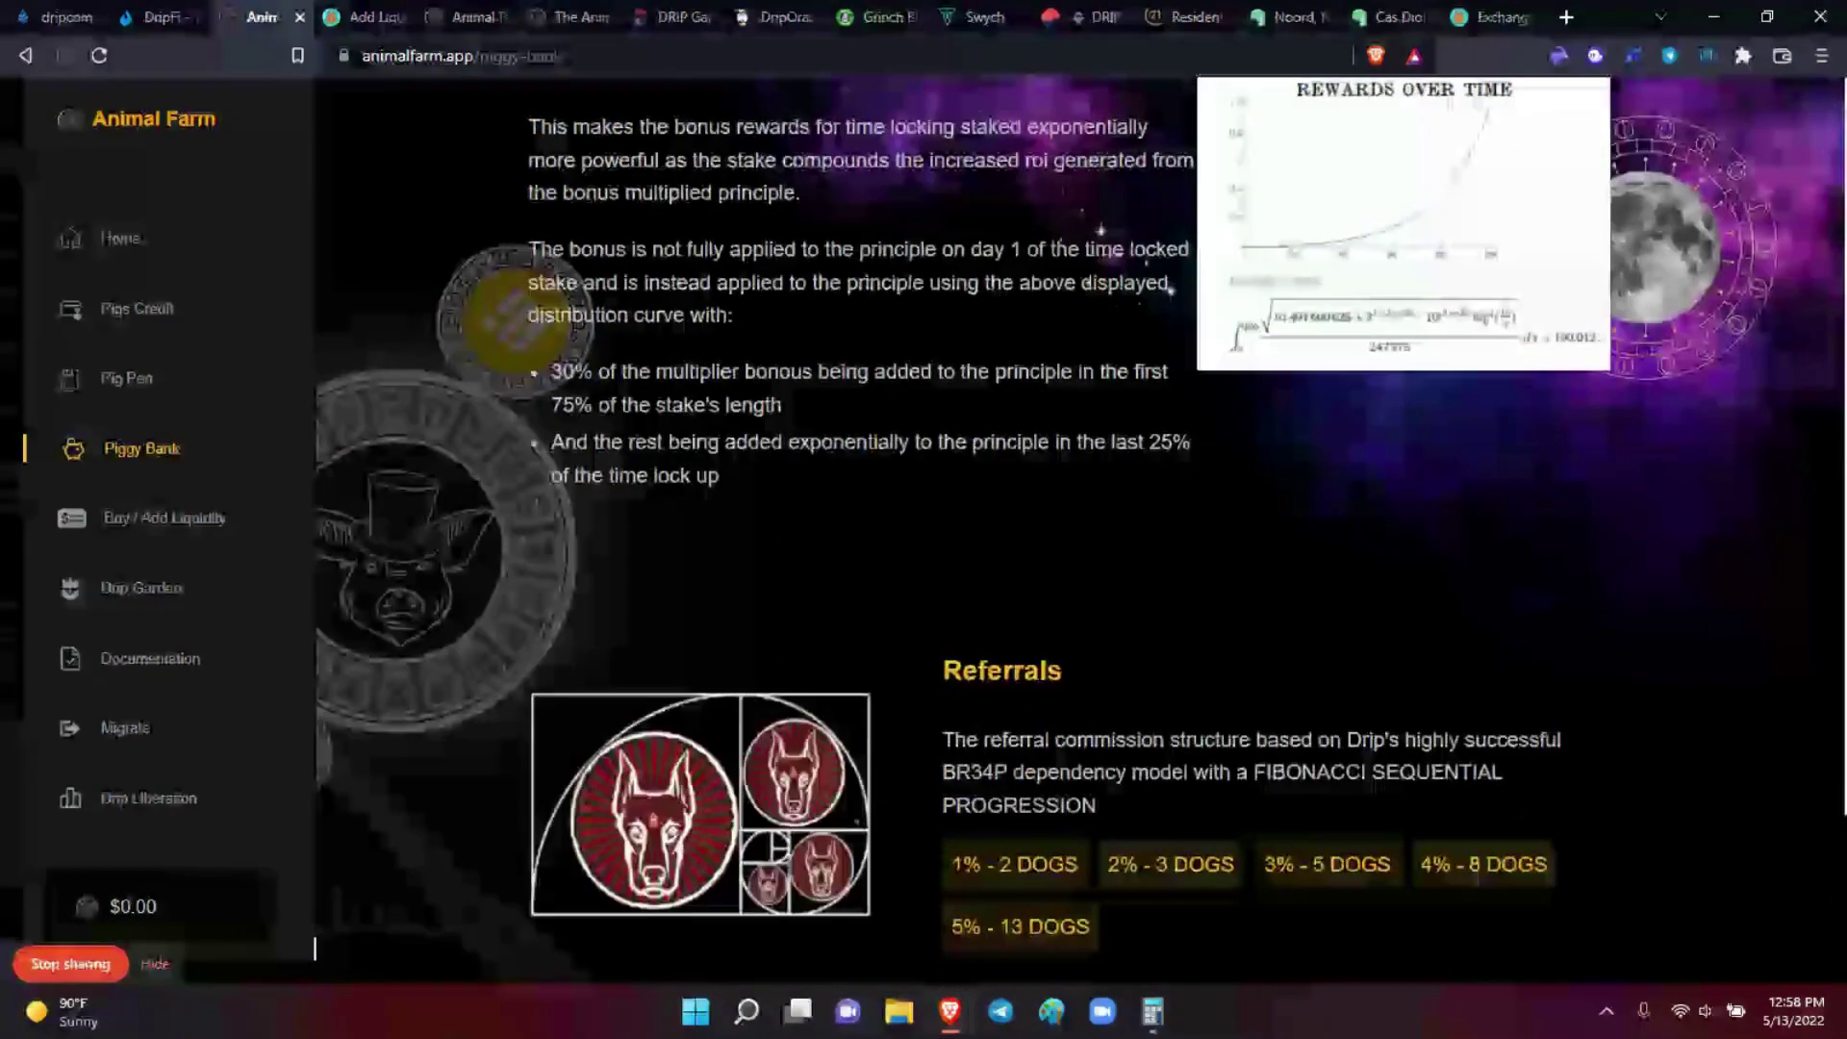
scroll(1067, 520, up, 8)
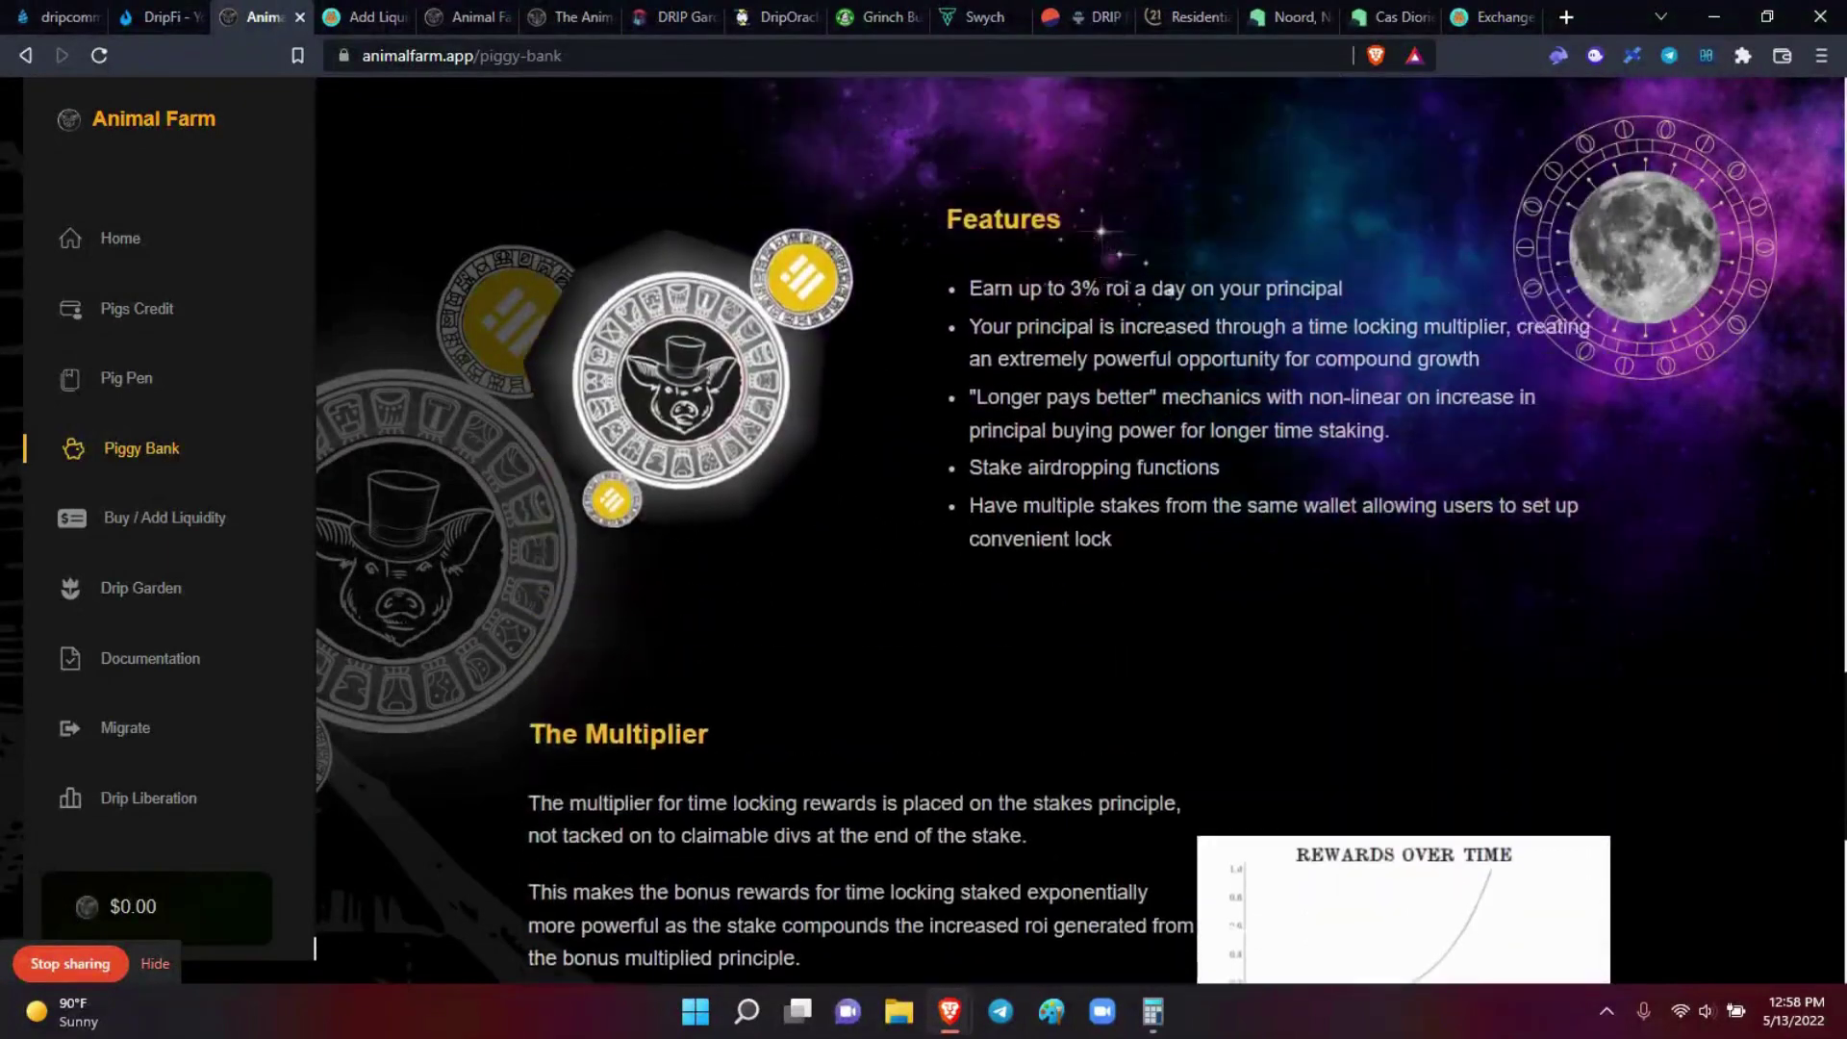
scroll(1068, 520, down, 10)
scroll(1068, 519, up, 8)
scroll(1068, 520, up, 15)
scroll(1067, 520, down, 12)
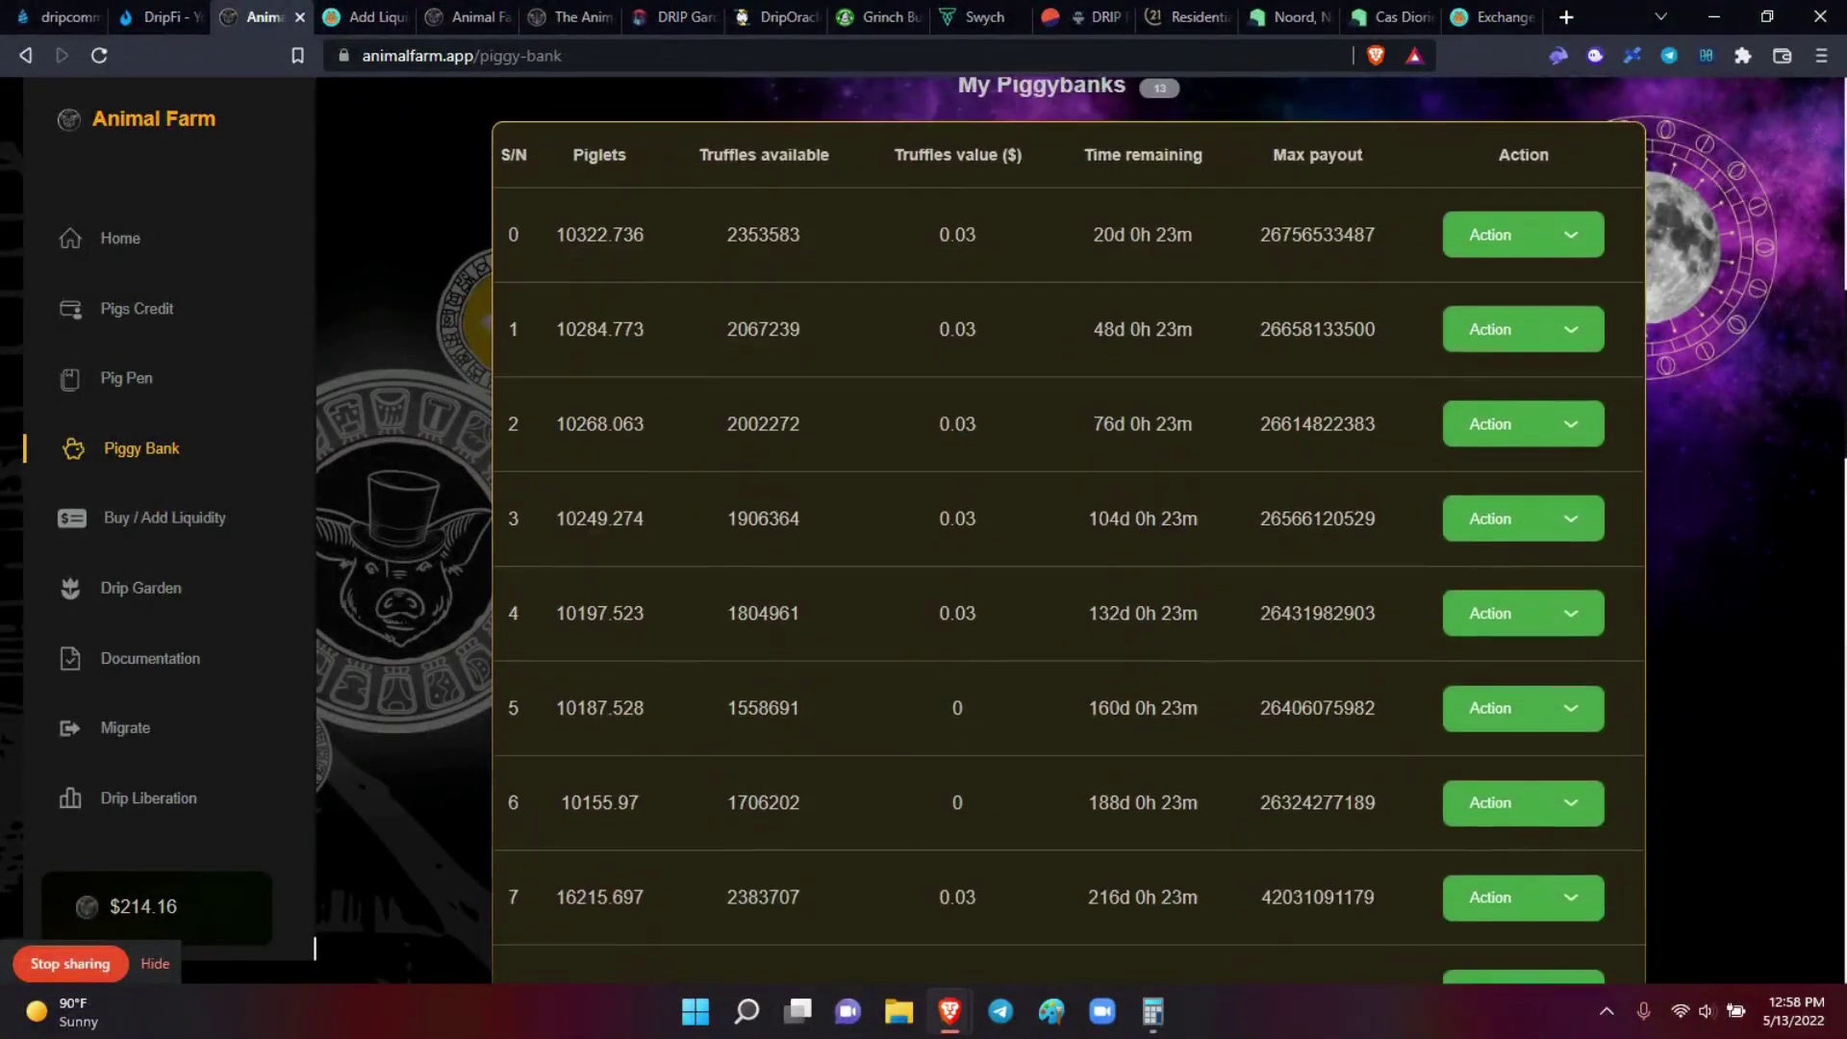
scroll(1067, 520, down, 4)
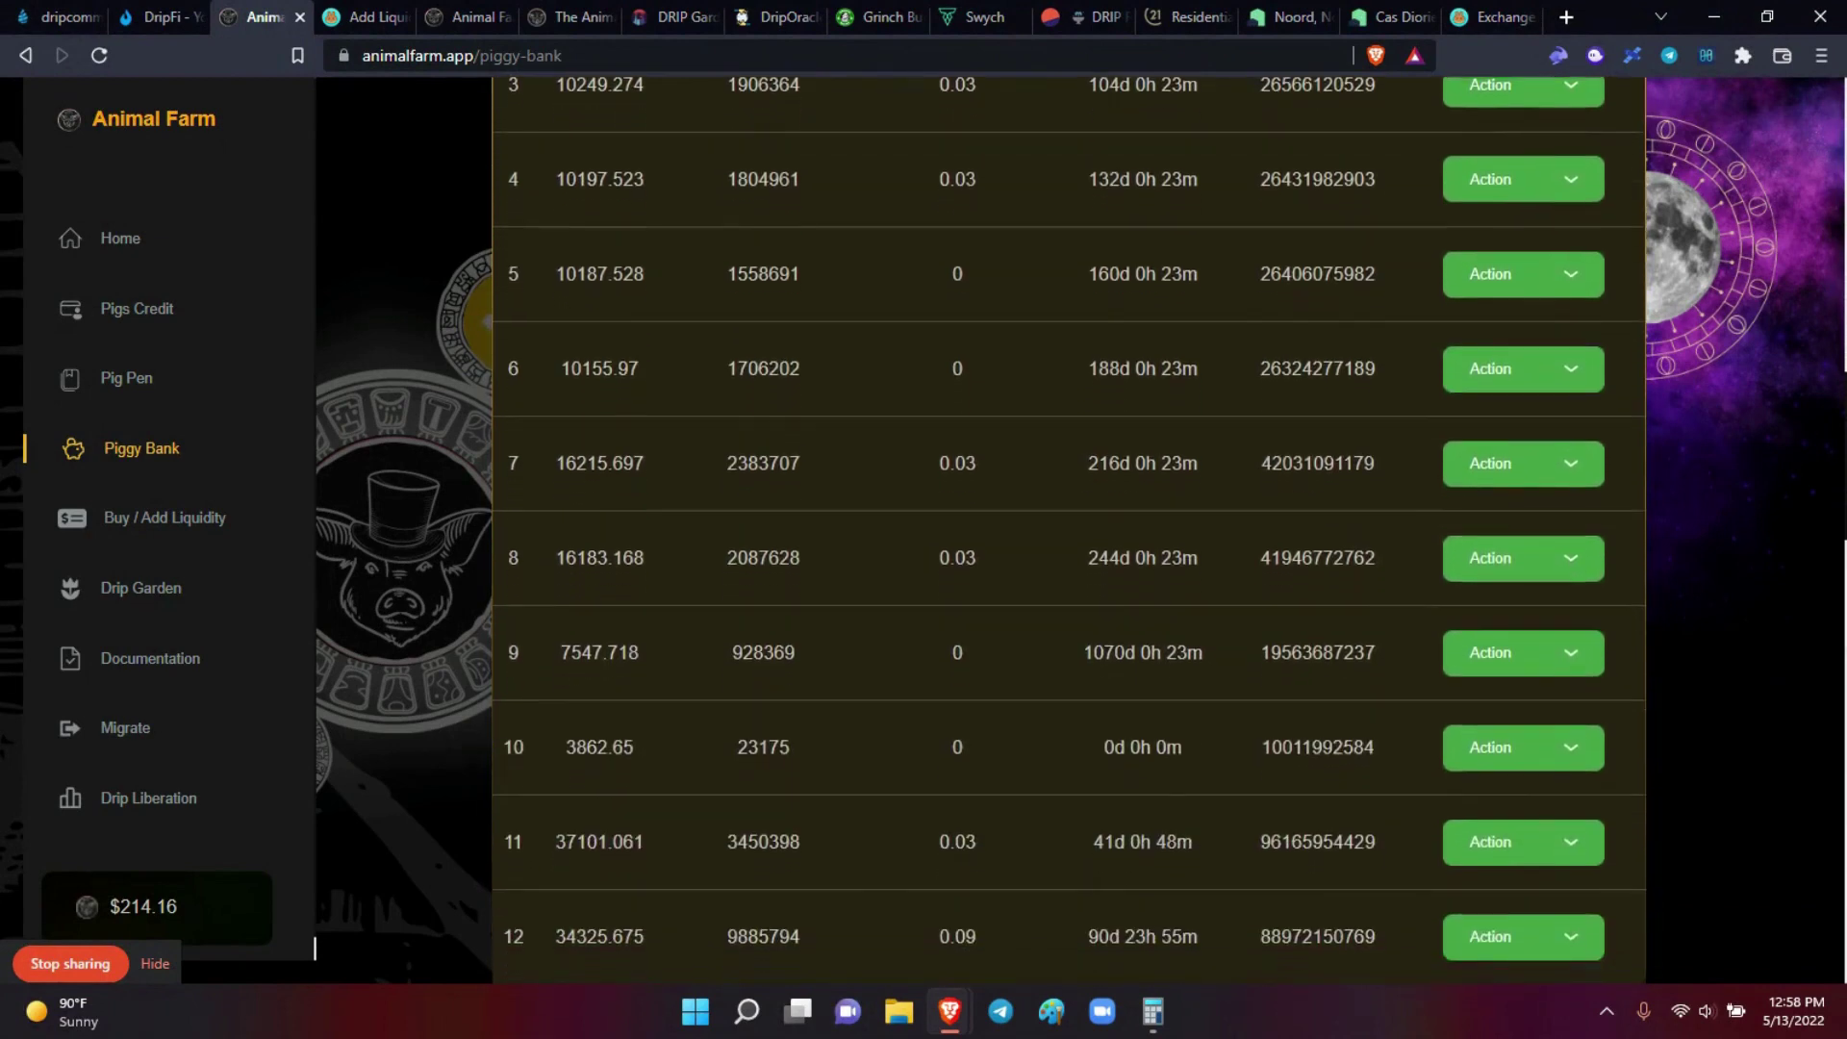
scroll(1068, 529, down, 1)
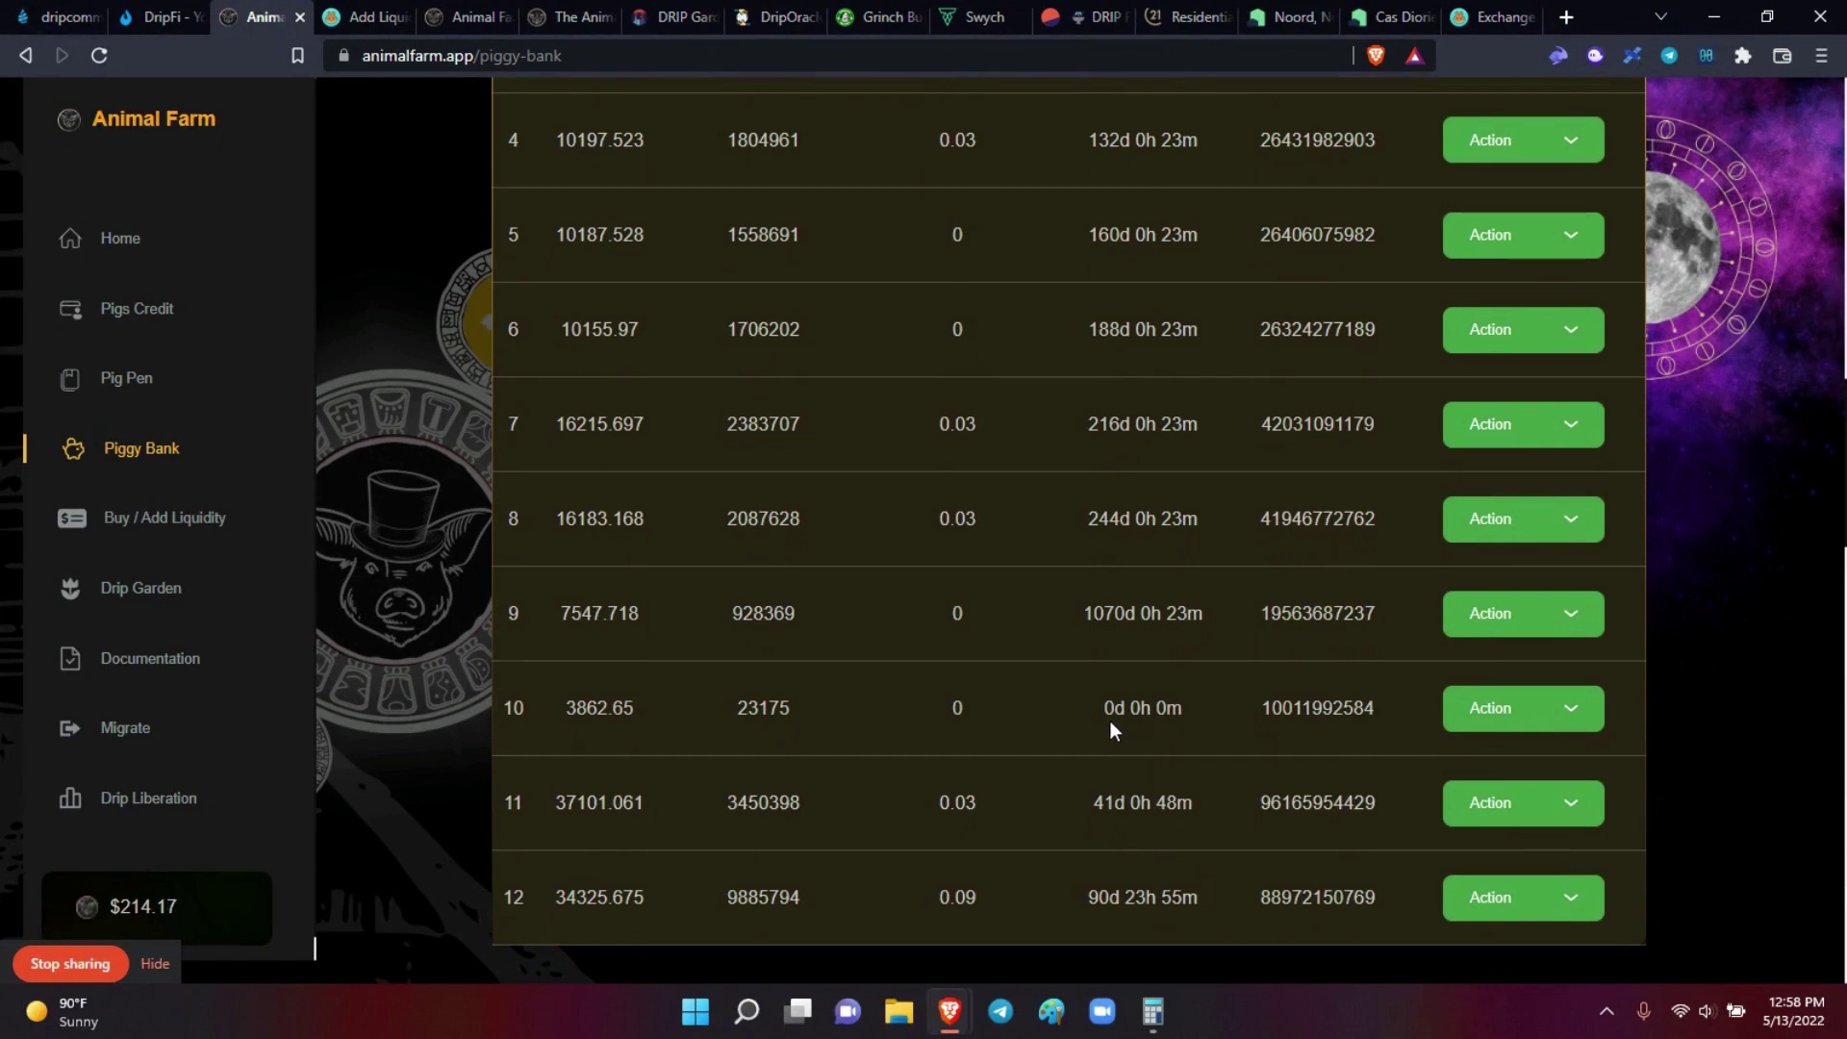
click(1560, 717)
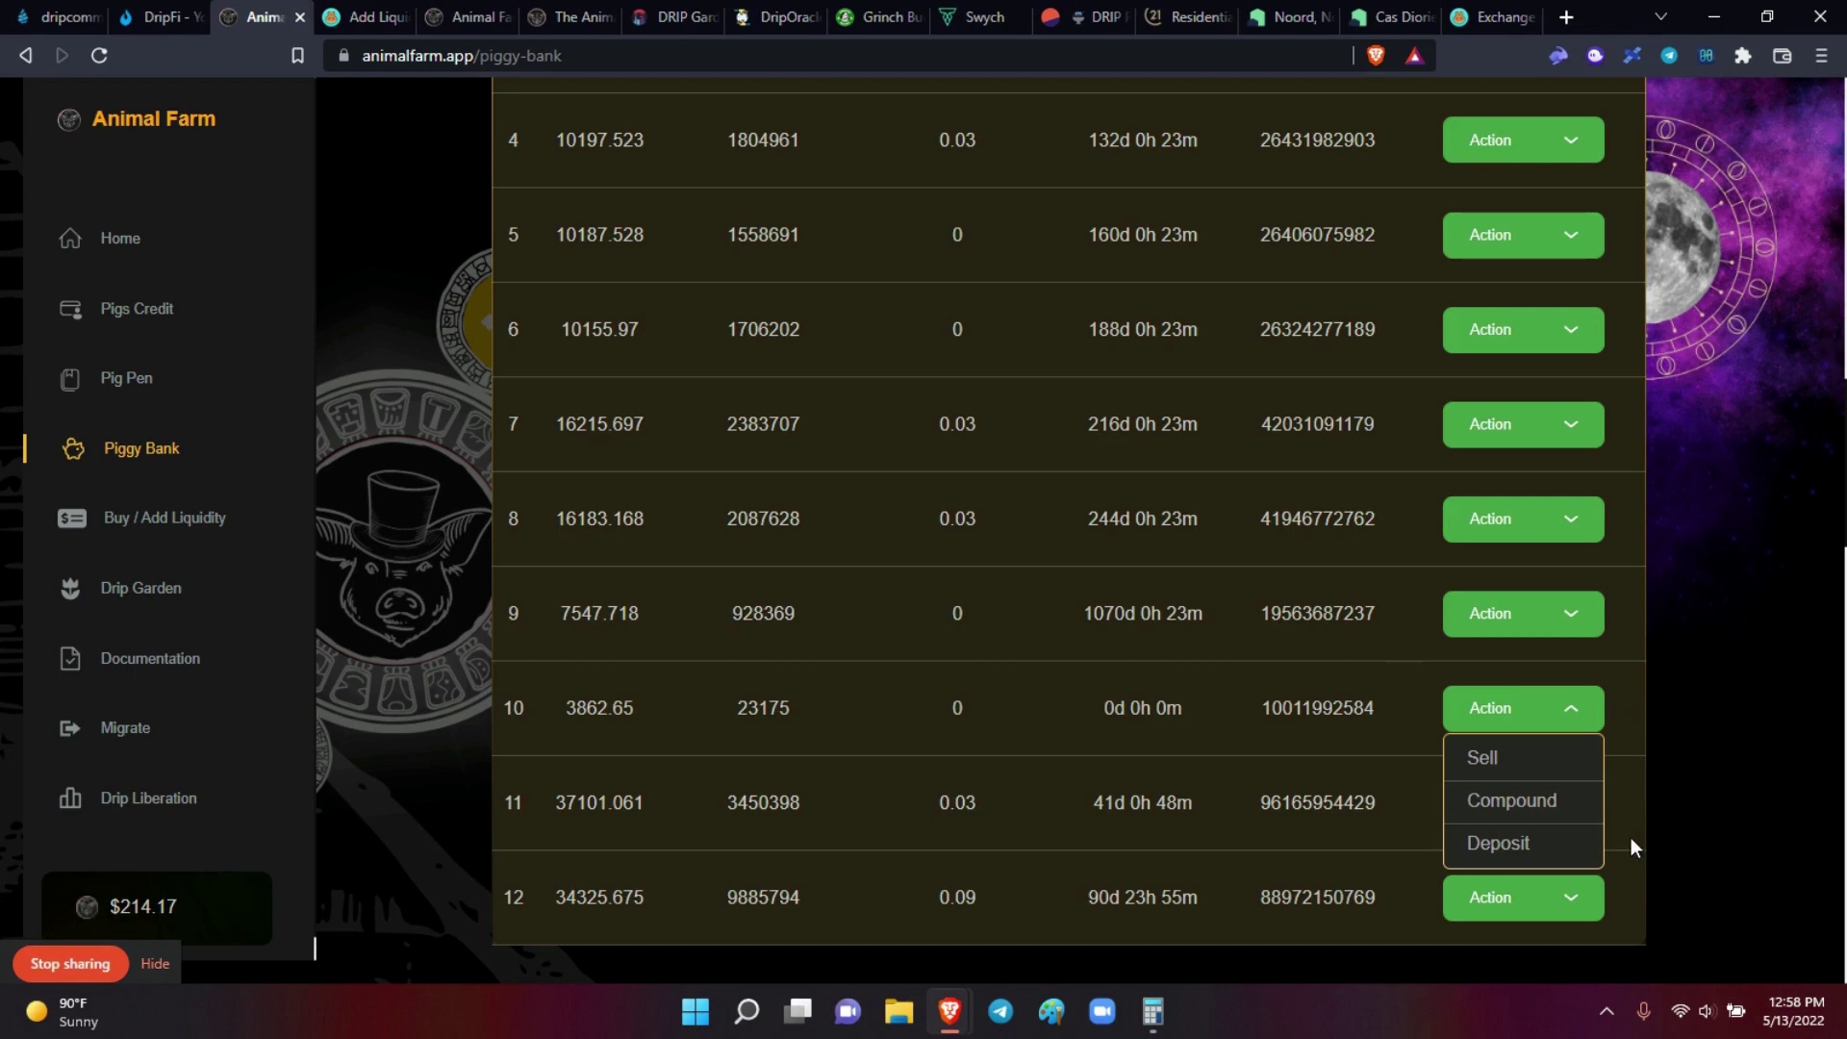
click(1566, 714)
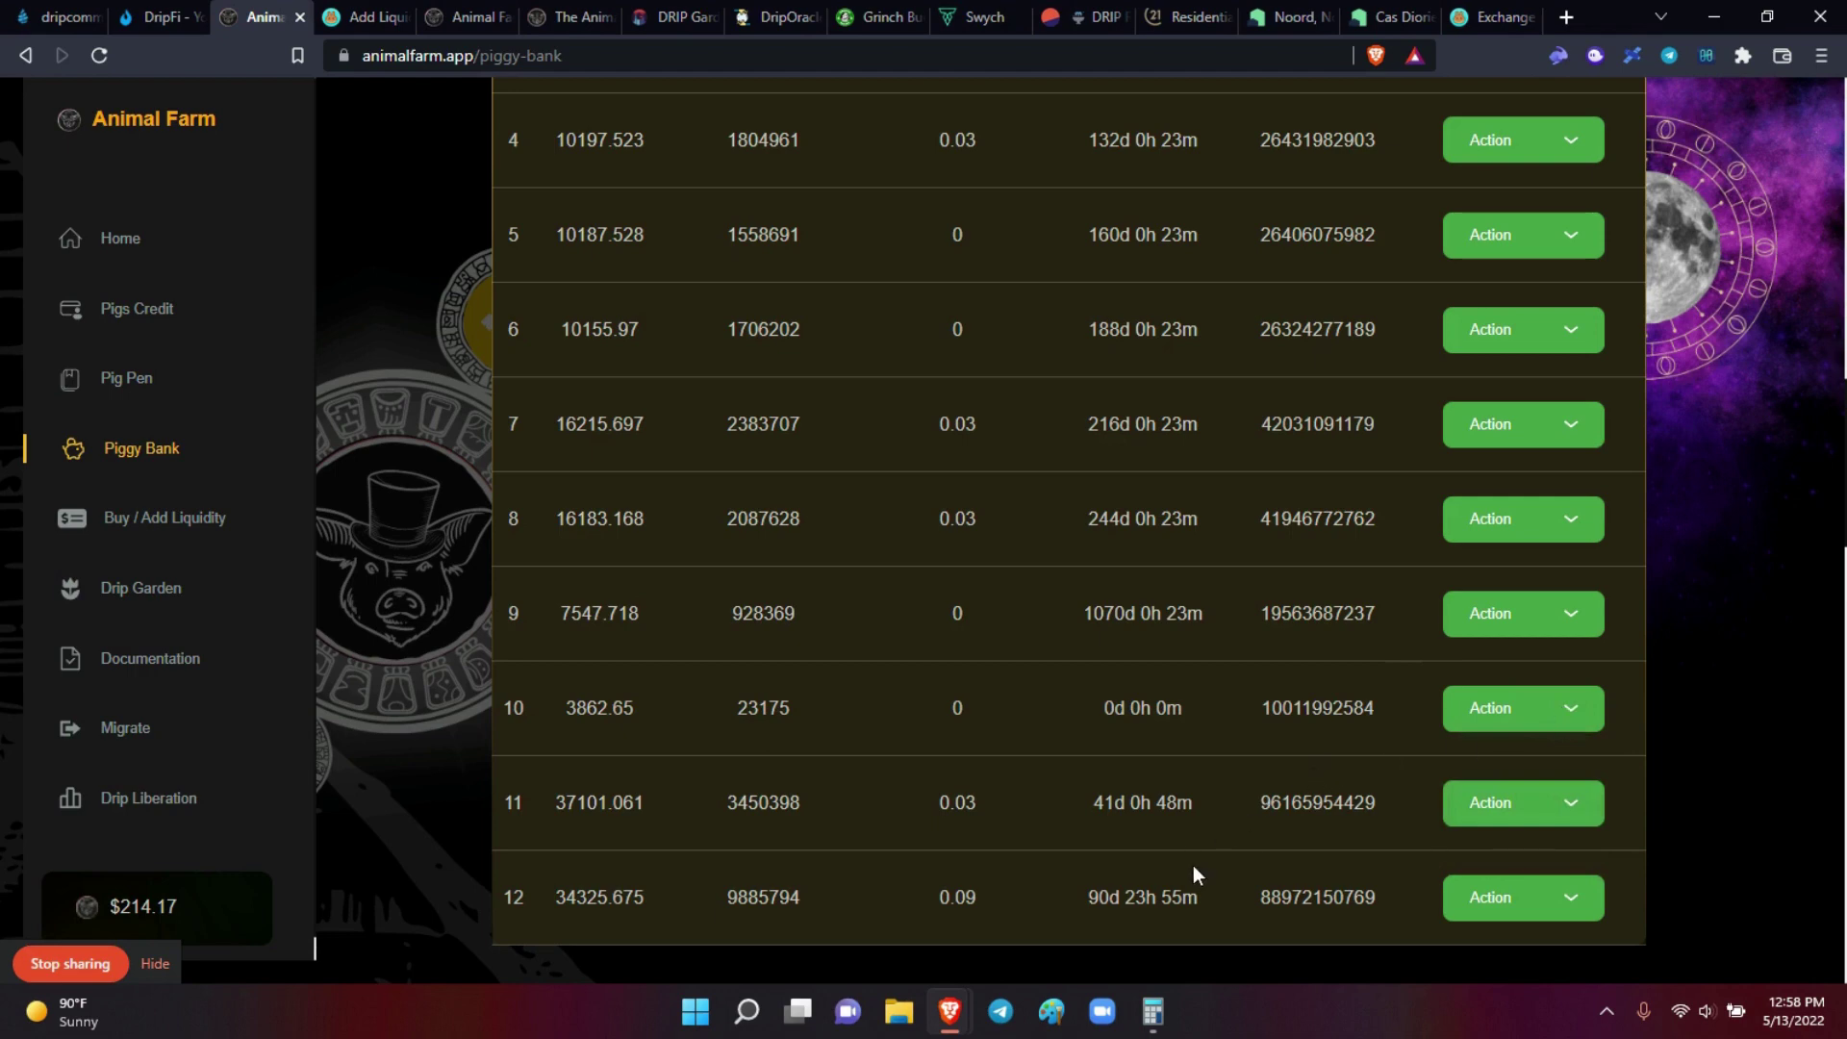
scroll(1192, 864, up, 6)
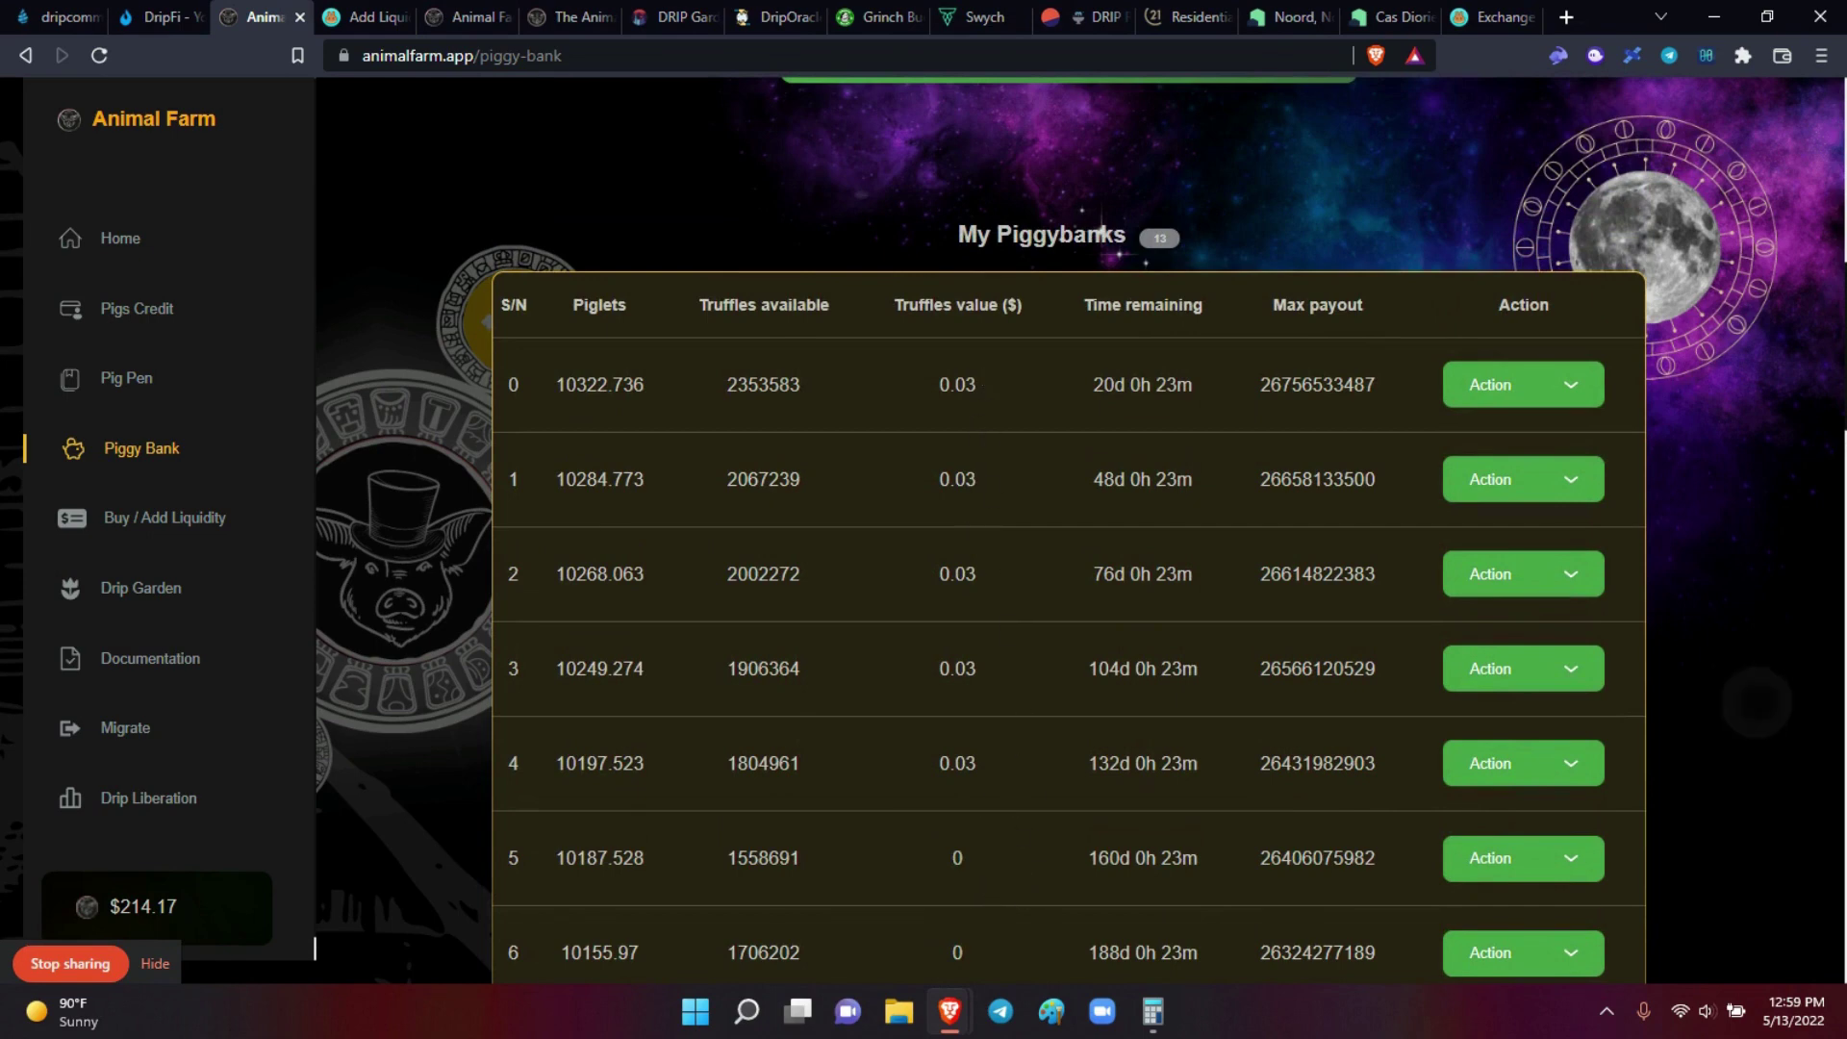
scroll(996, 846, down, 2)
scroll(1068, 544, down, 1)
scroll(1068, 544, up, 2)
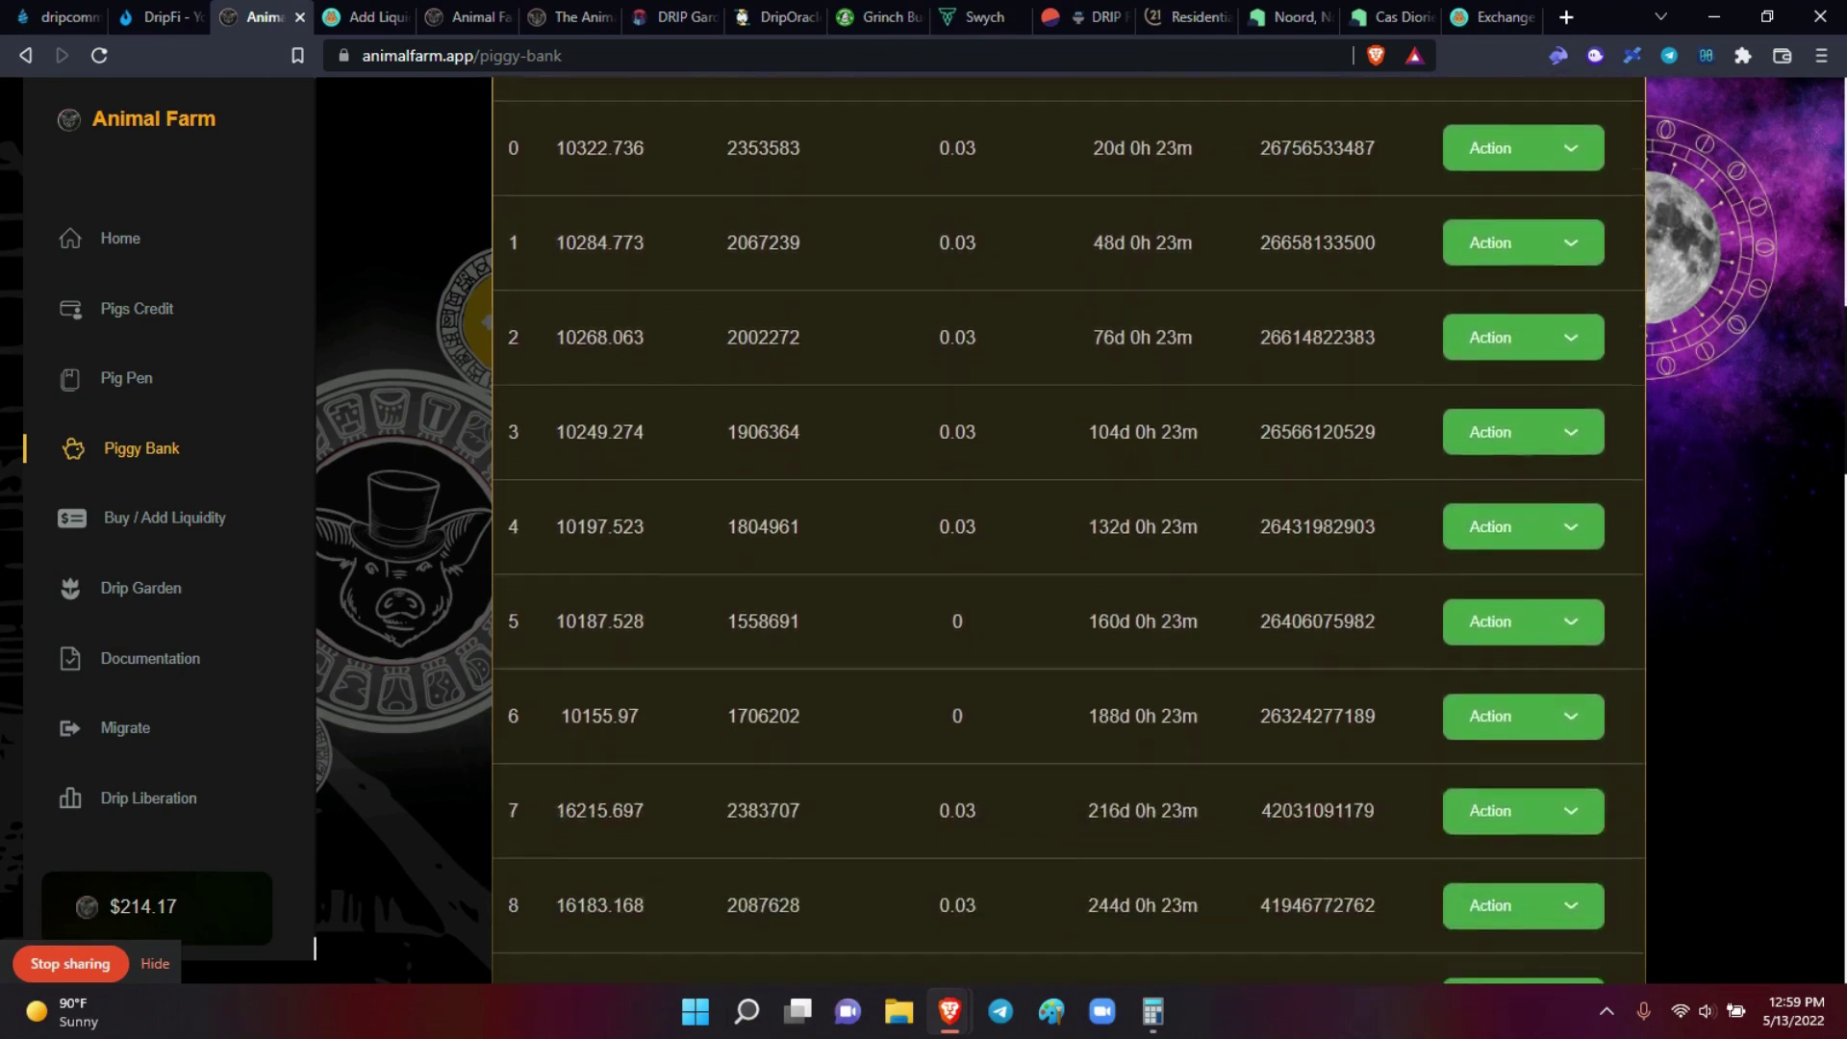
scroll(991, 845, down, 3)
scroll(991, 846, up, 4)
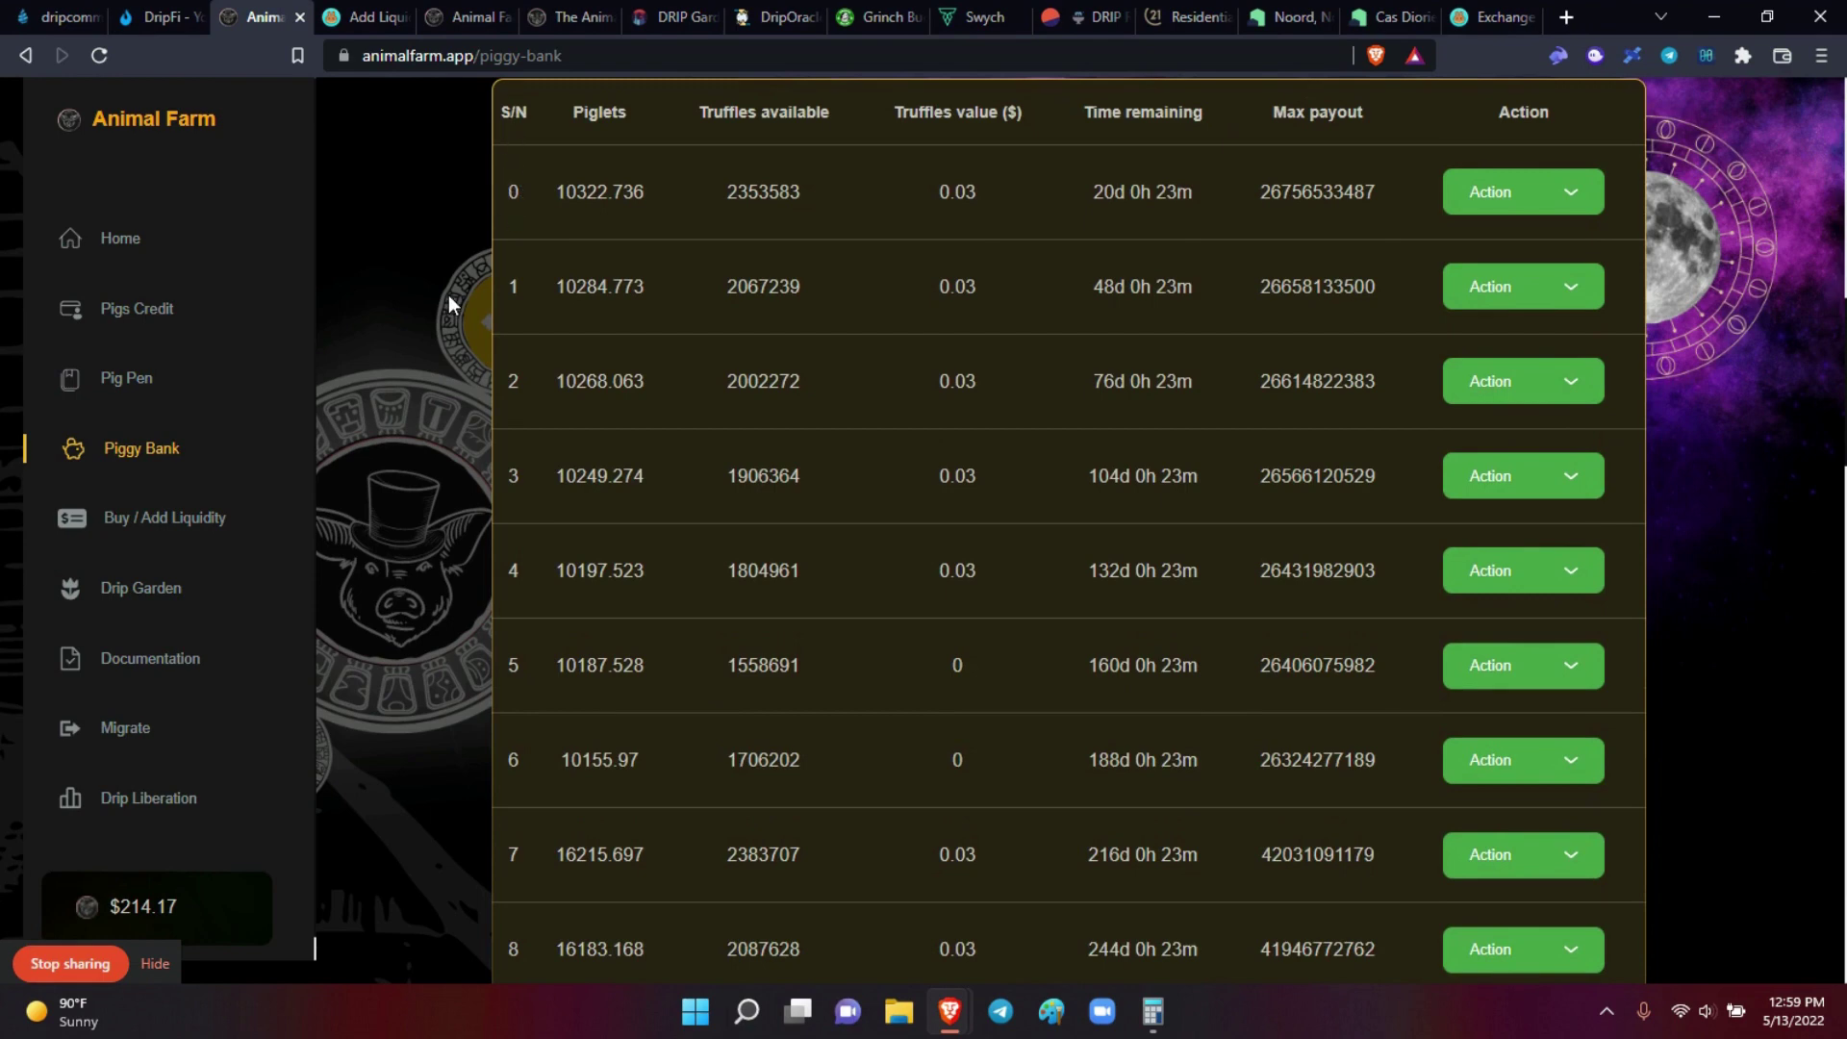
scroll(990, 577, down, 1)
scroll(991, 577, up, 3)
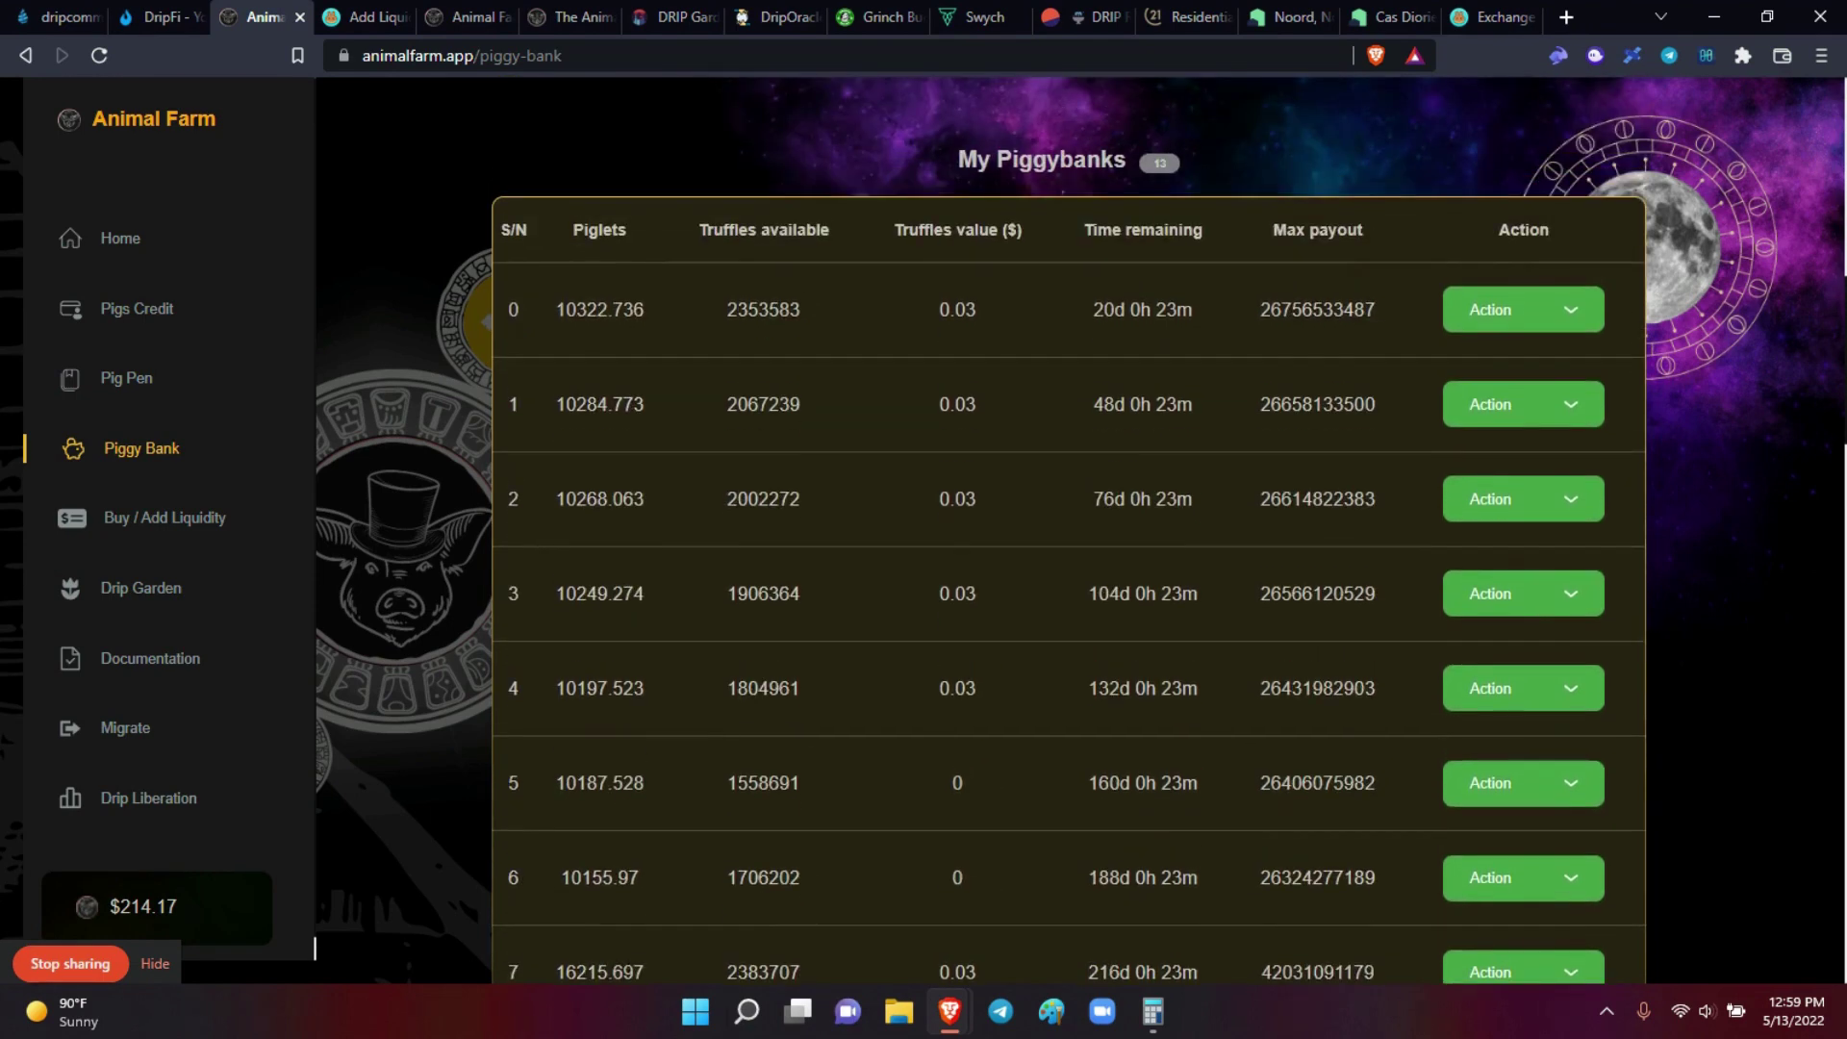
scroll(990, 577, up, 7)
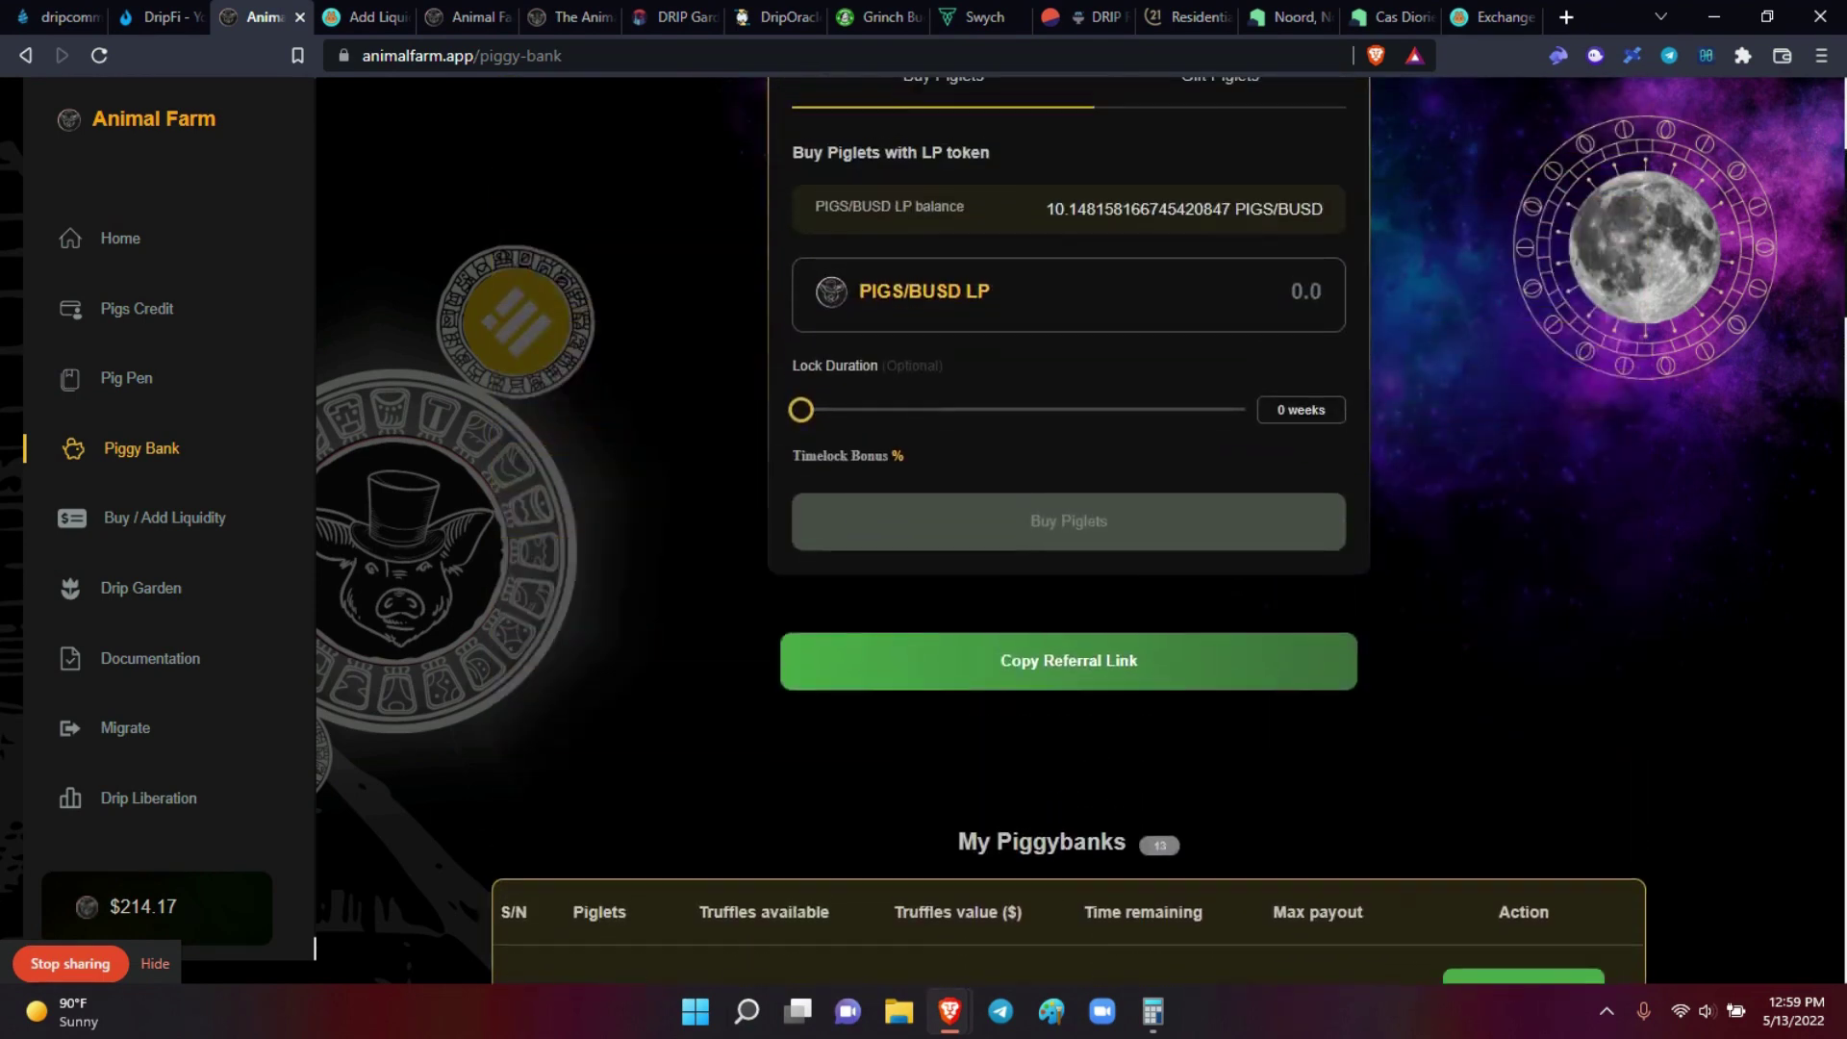
scroll(1068, 529, up, 3)
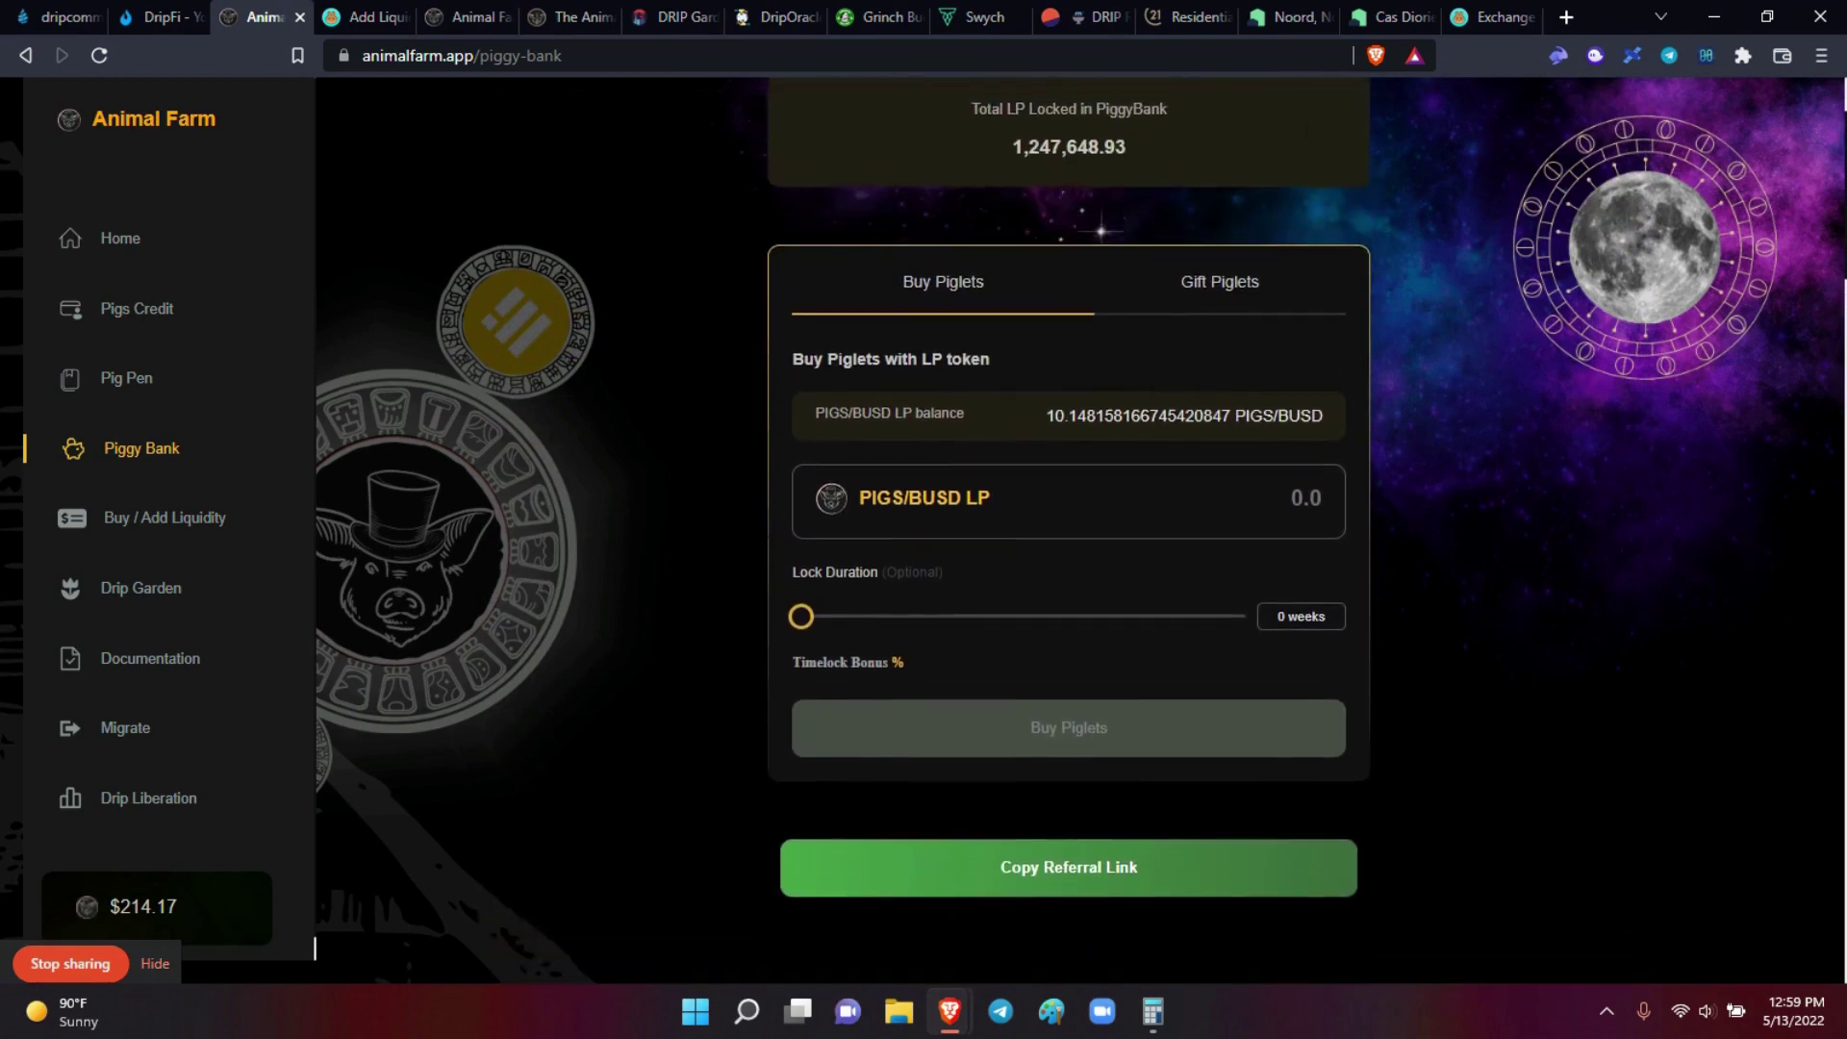
scroll(1068, 529, up, 1)
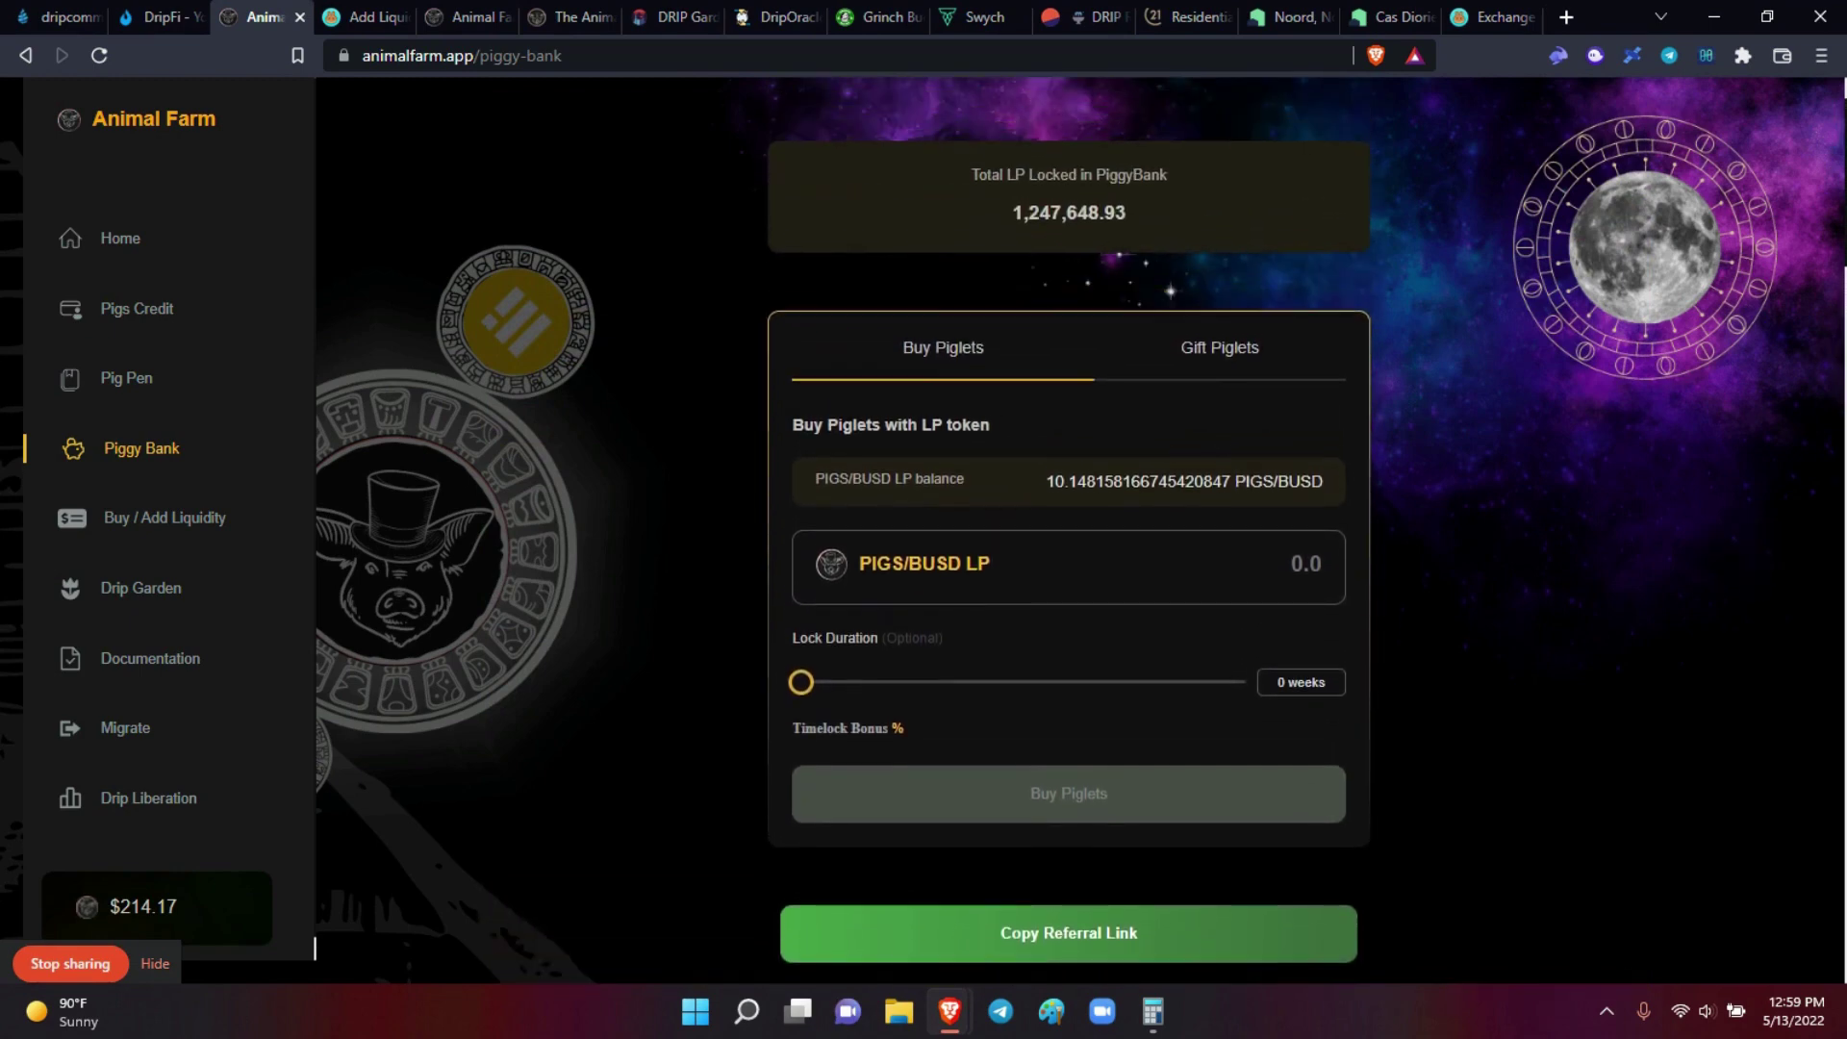